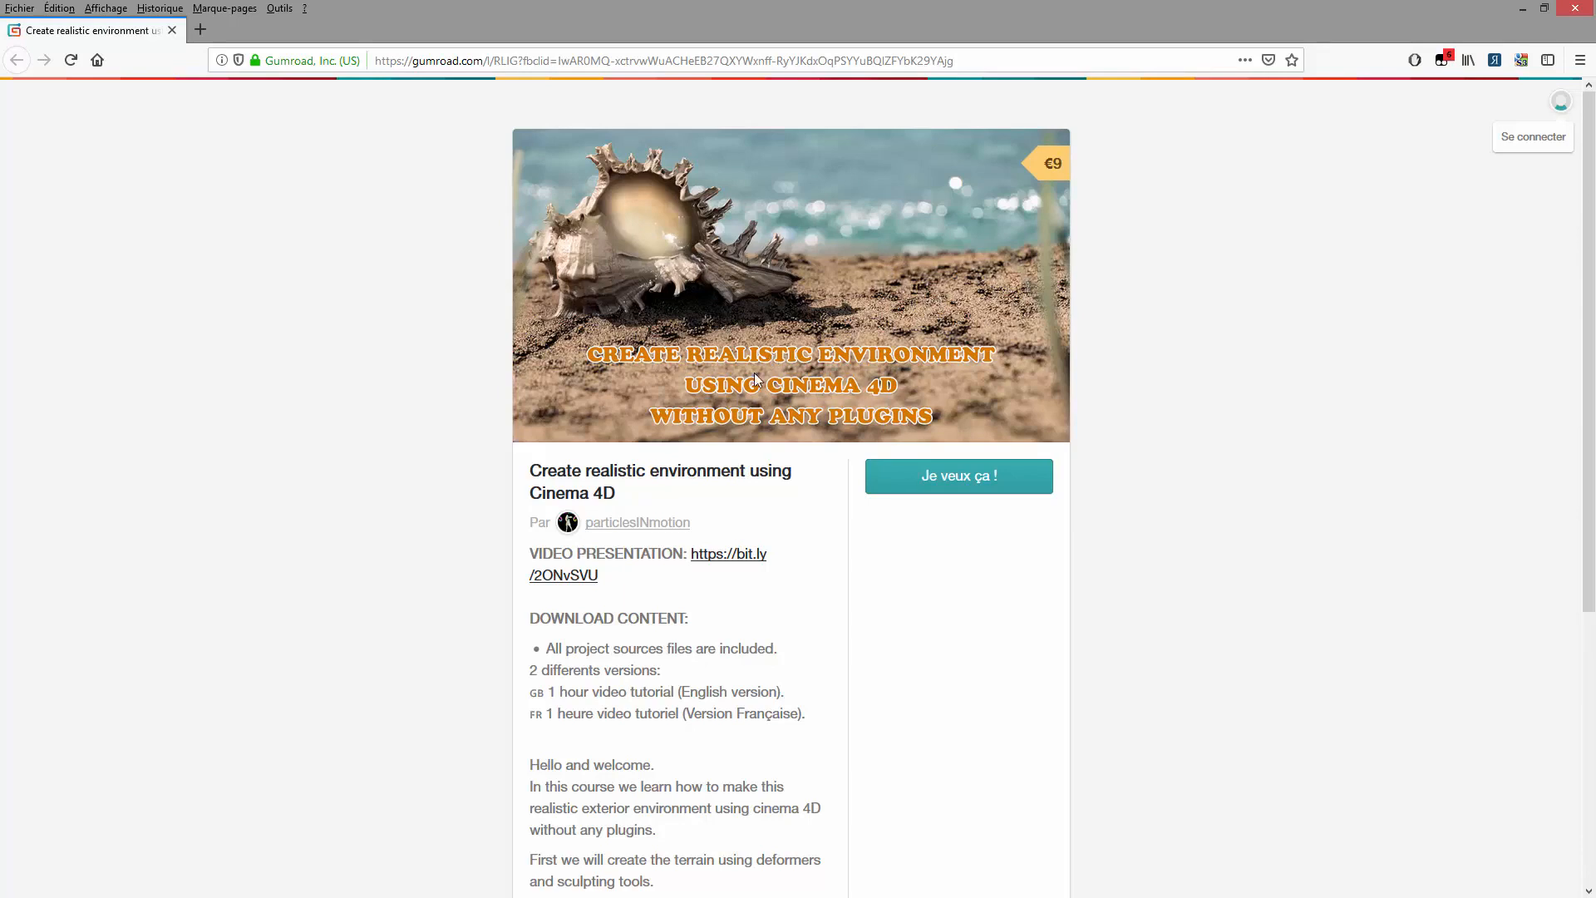
Review the Cinema 4D environment course page, including its download content, English and French versions, and description.
scroll(568, 654, down, 3)
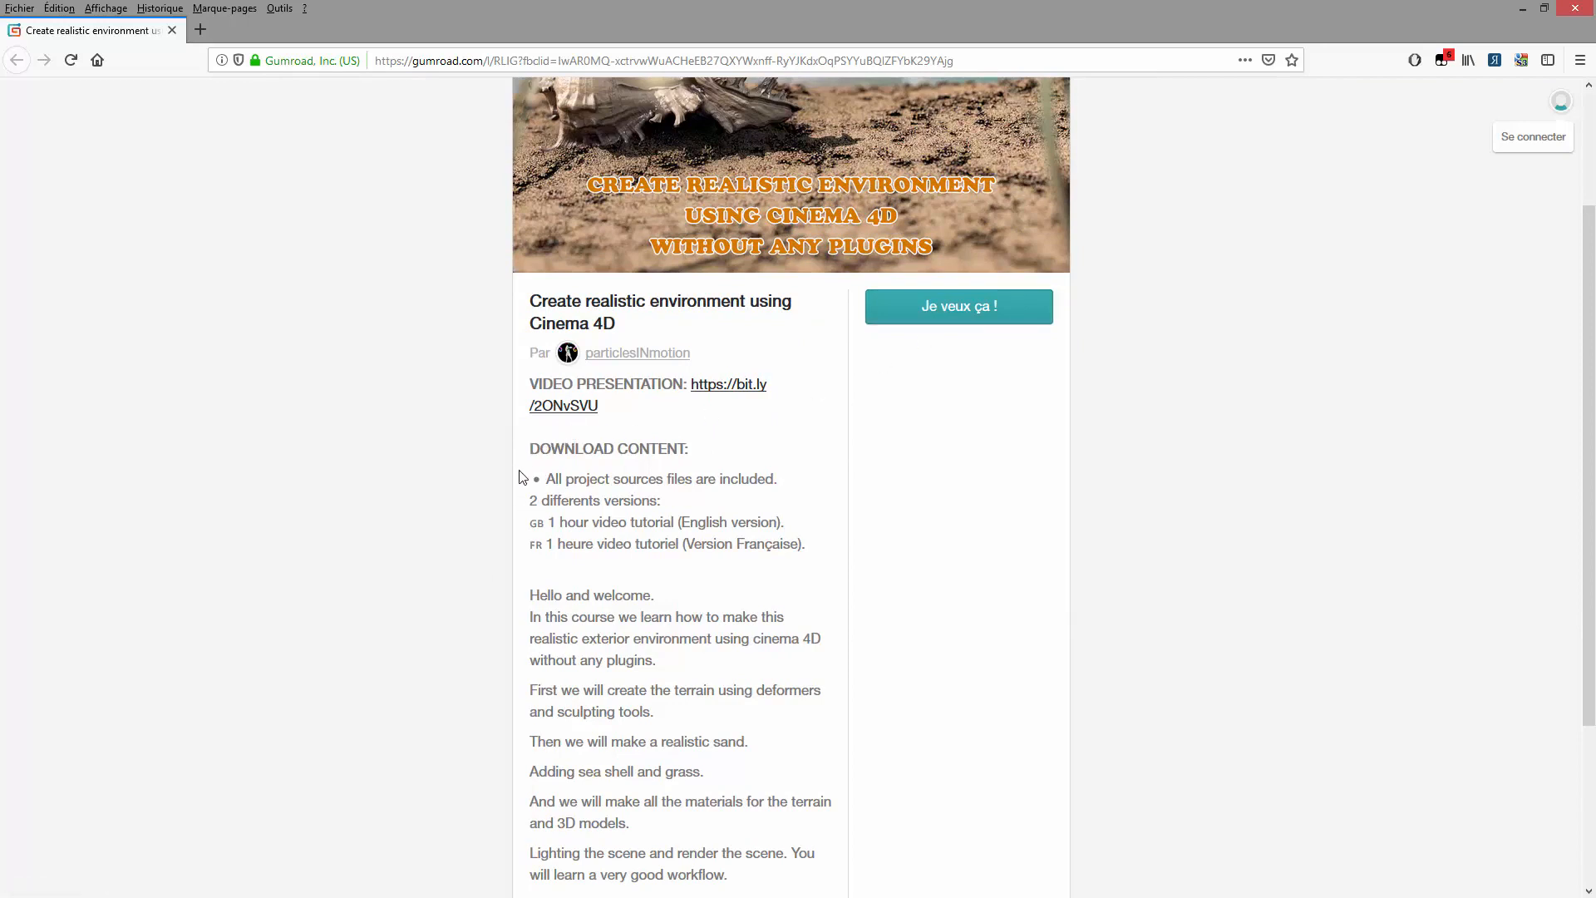
drag(530, 531, 803, 551)
click(803, 551)
scroll(606, 740, down, 3)
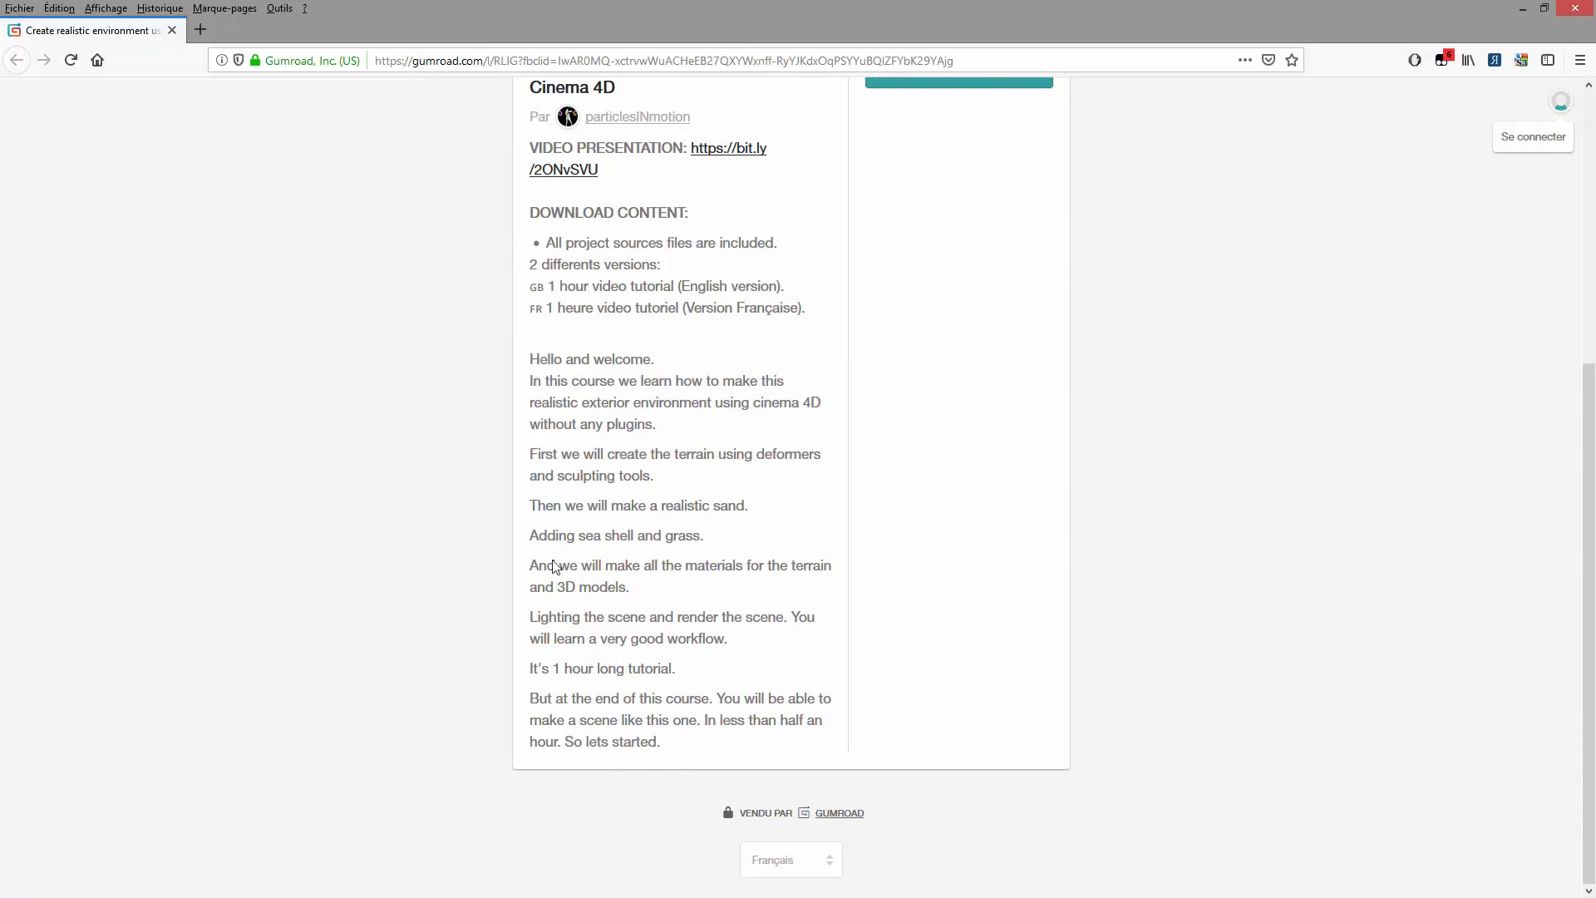
scroll(555, 567, up, 3)
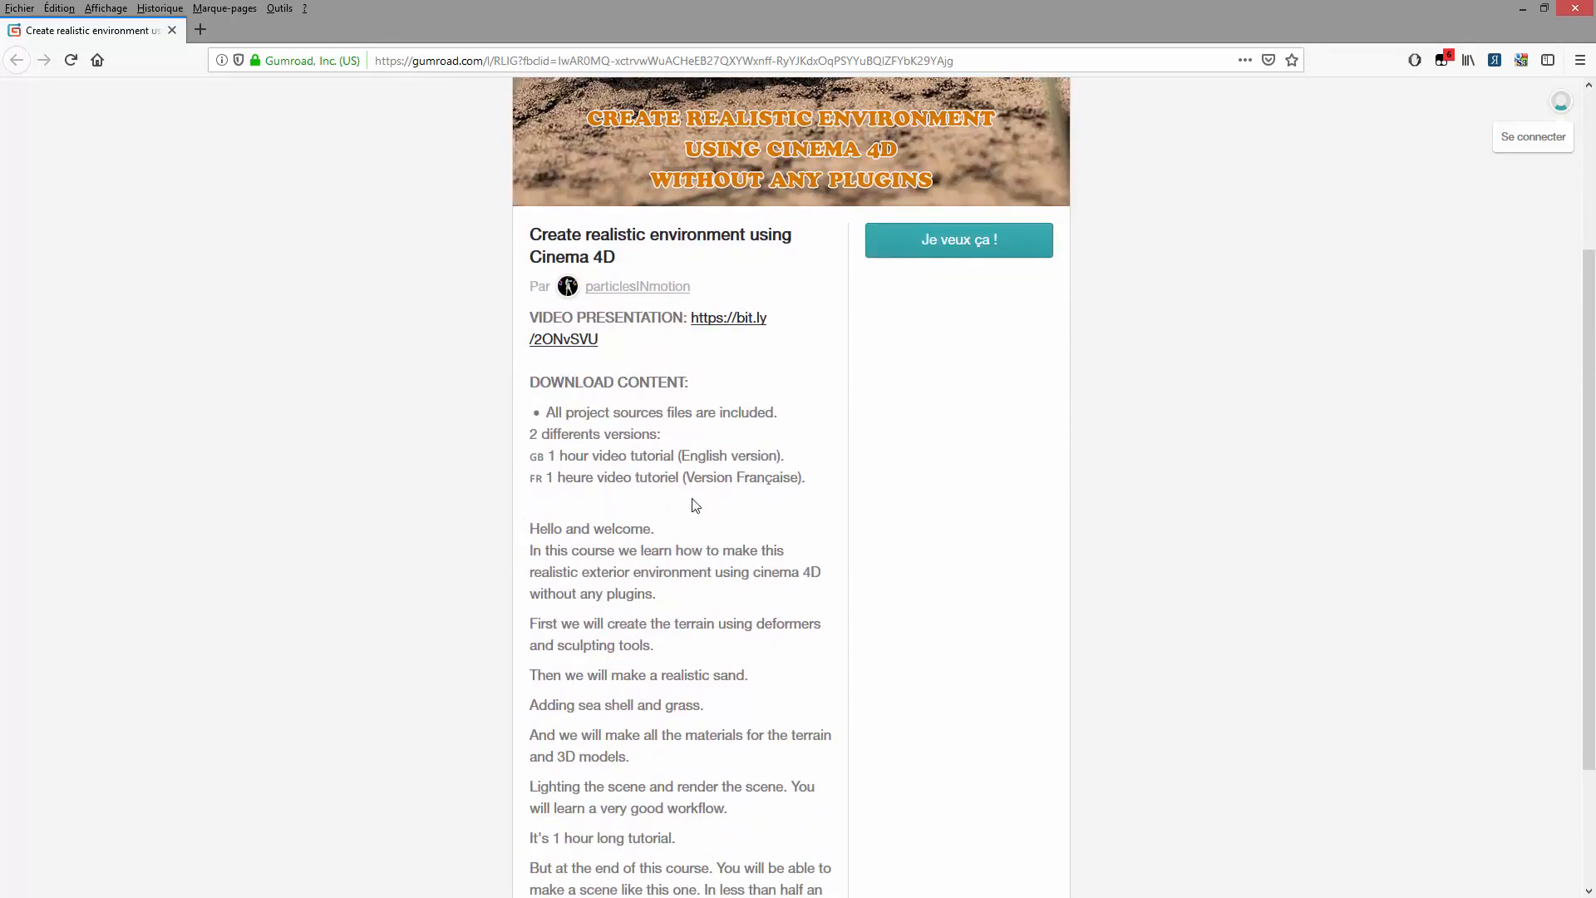
drag(550, 478, 801, 502)
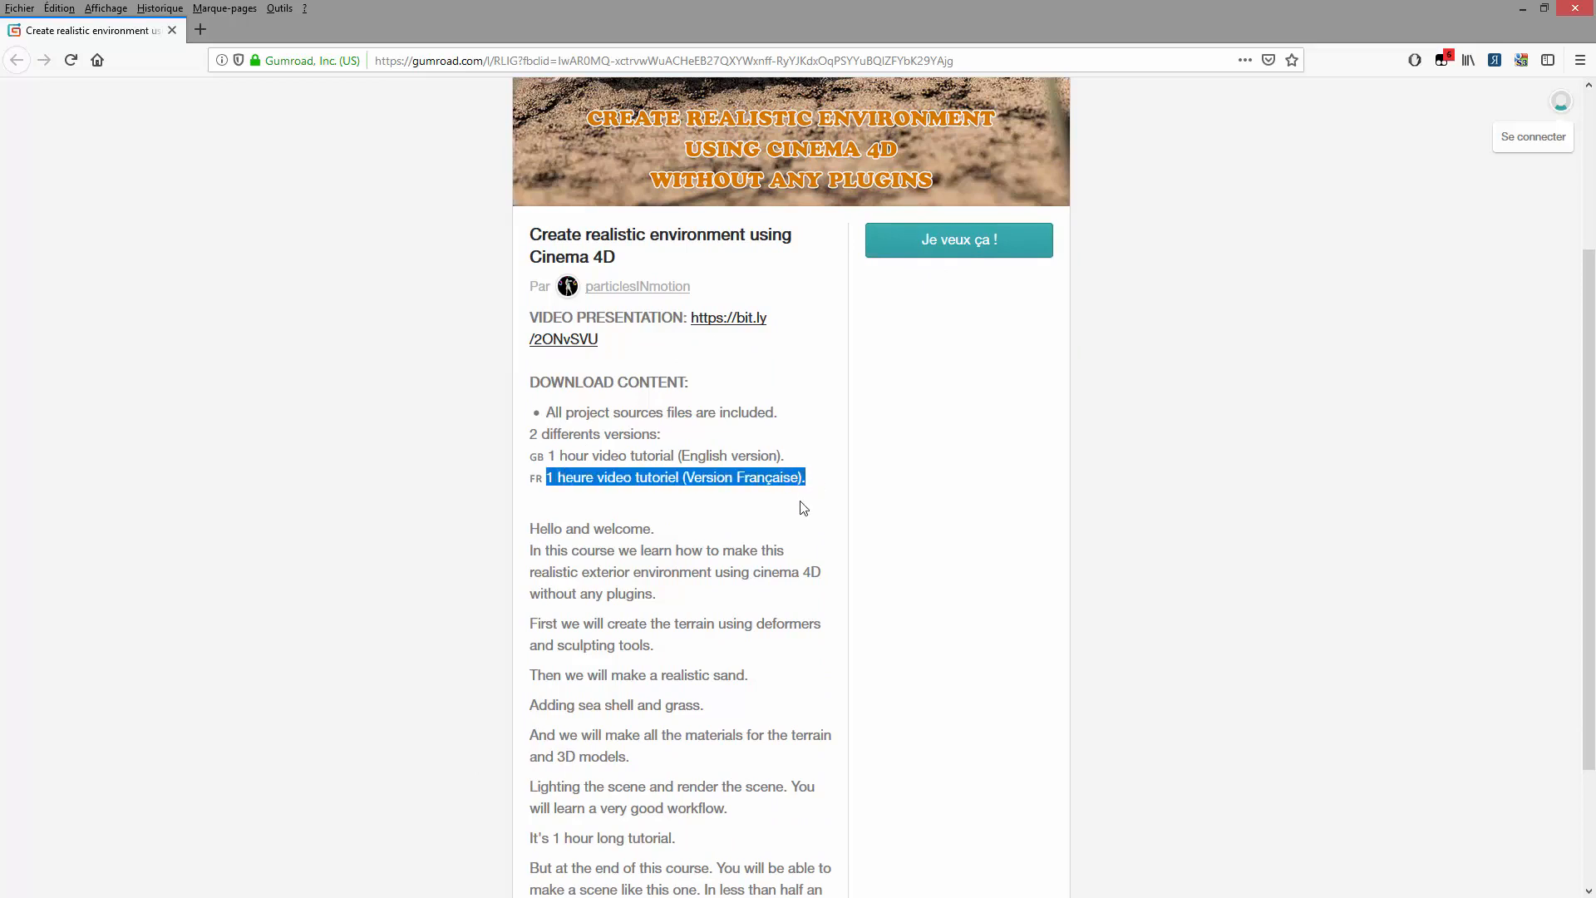
drag(597, 426, 594, 425)
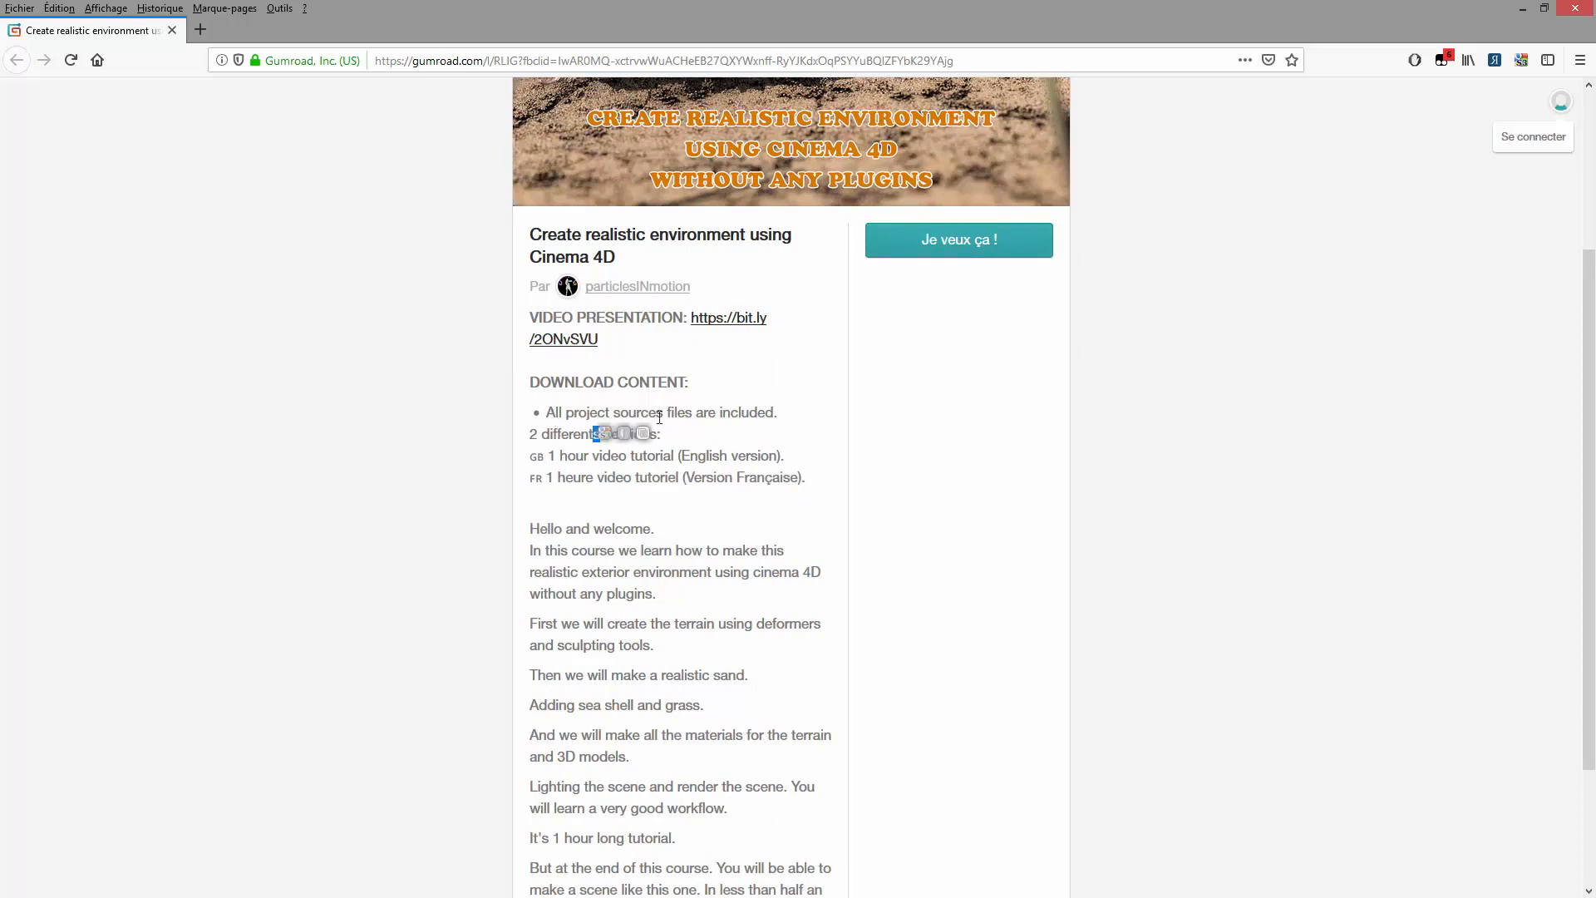
scroll(812, 283, up, 2)
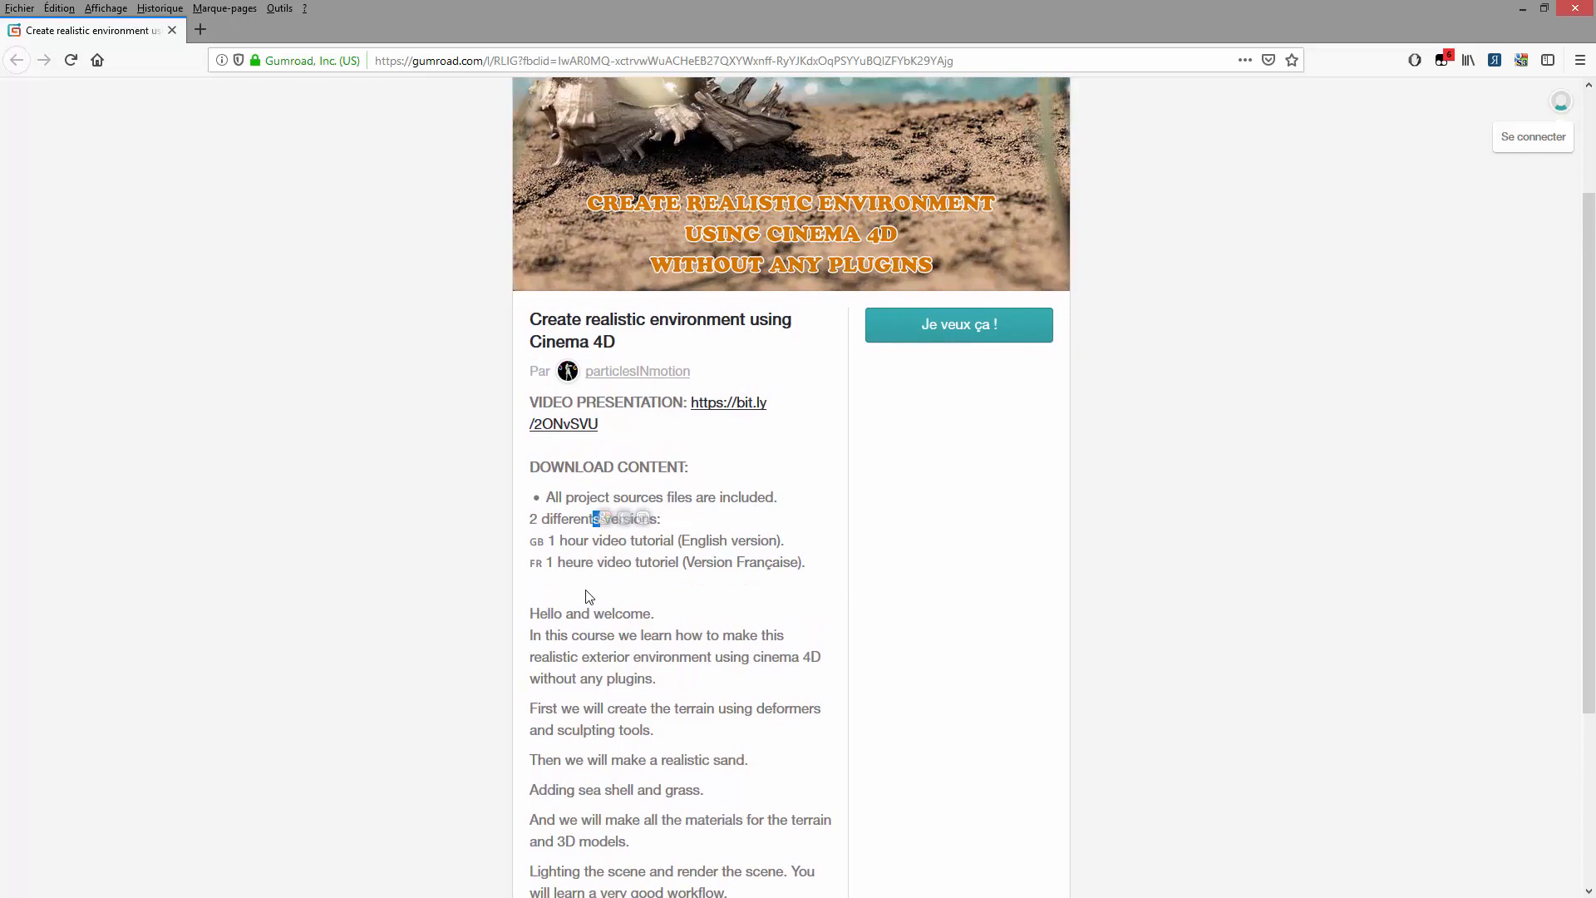
scroll(590, 597, up, 2)
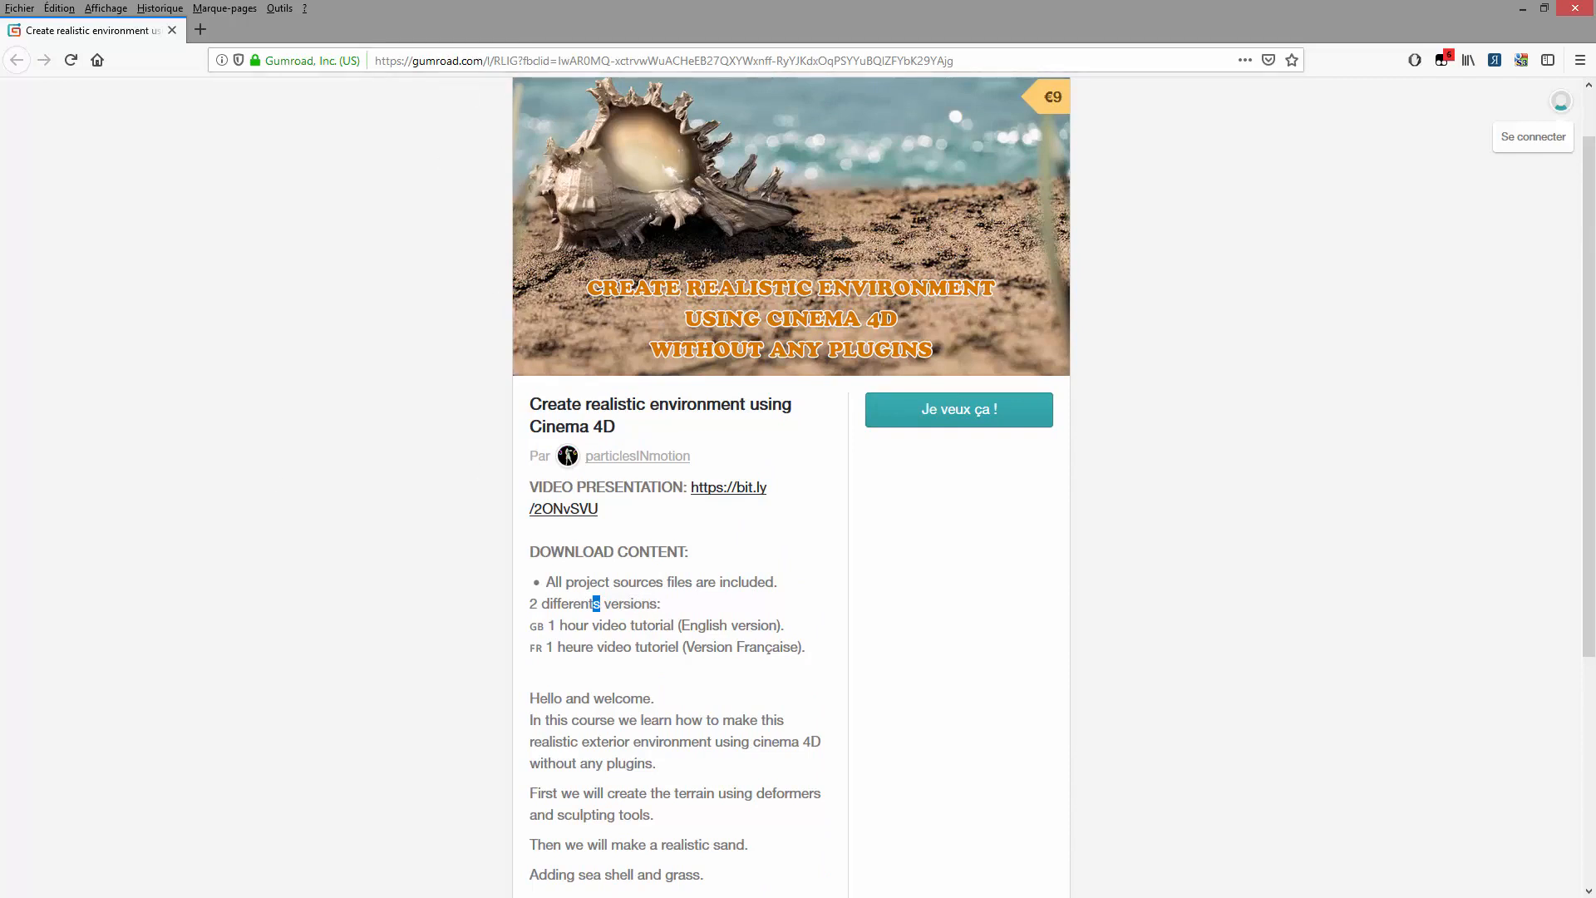
Switch to Cinema 4D and add a sphere primitive with its type set to Icosaèdre.
click(49, 896)
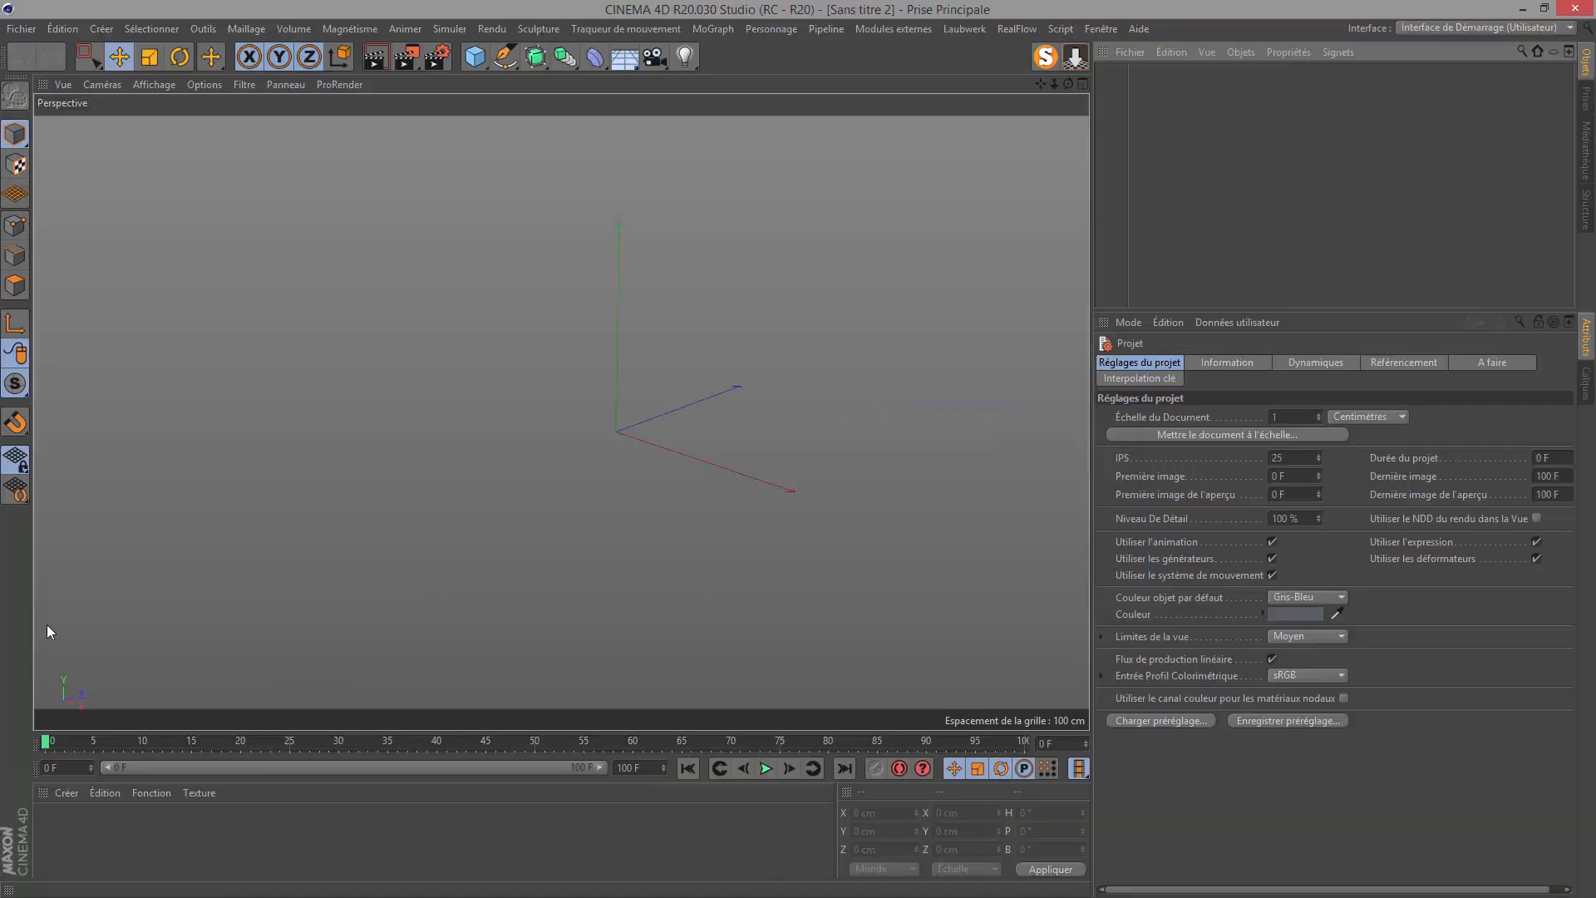
click(481, 63)
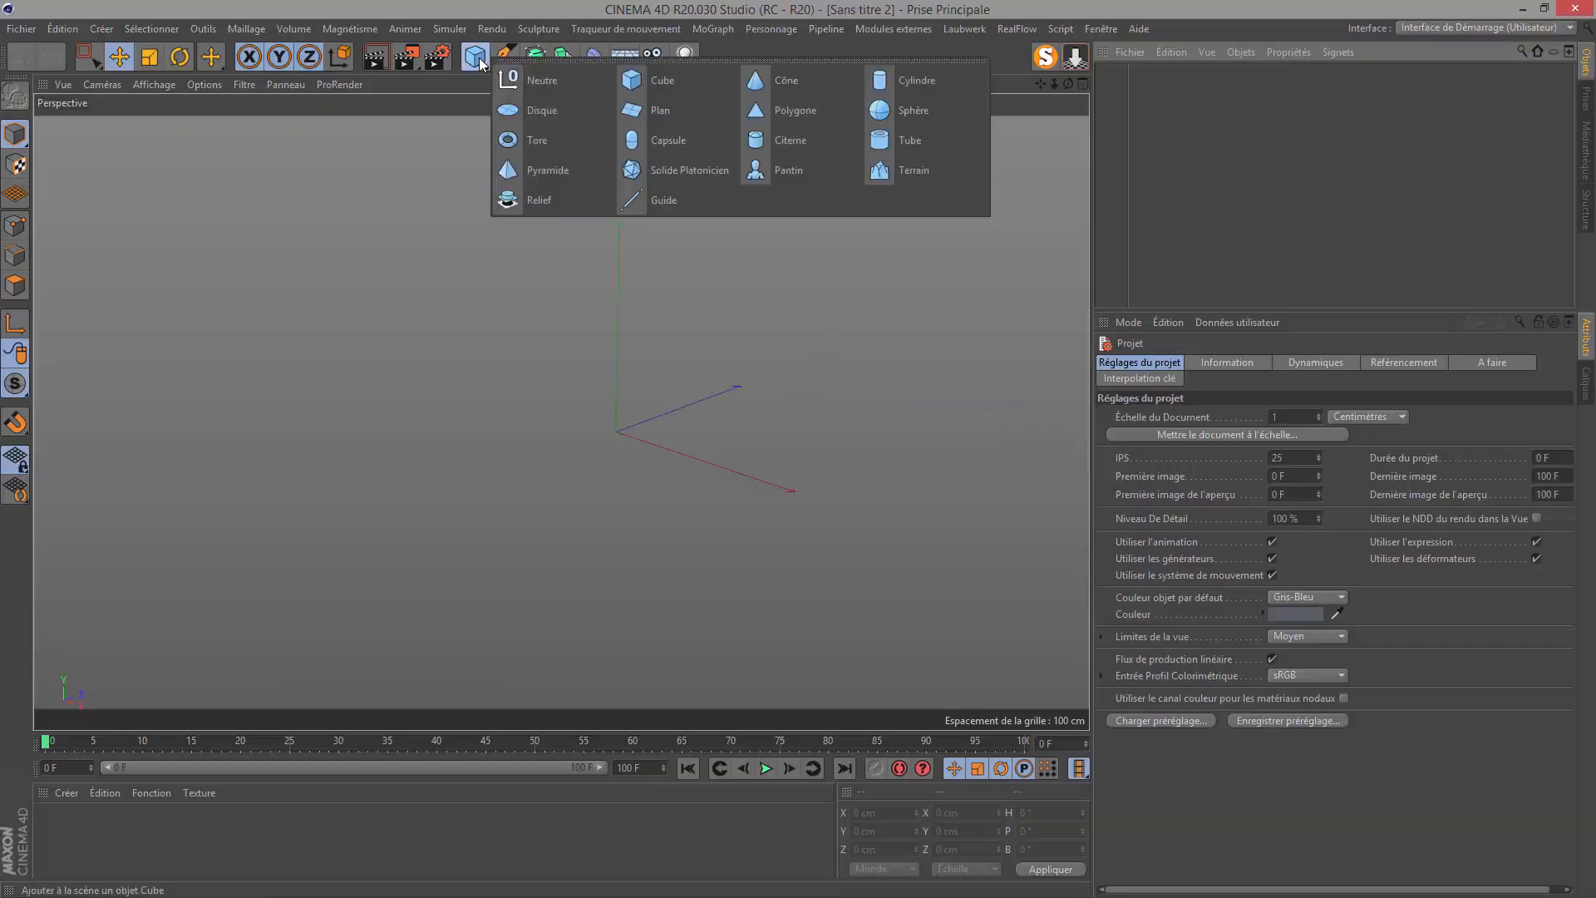
click(941, 123)
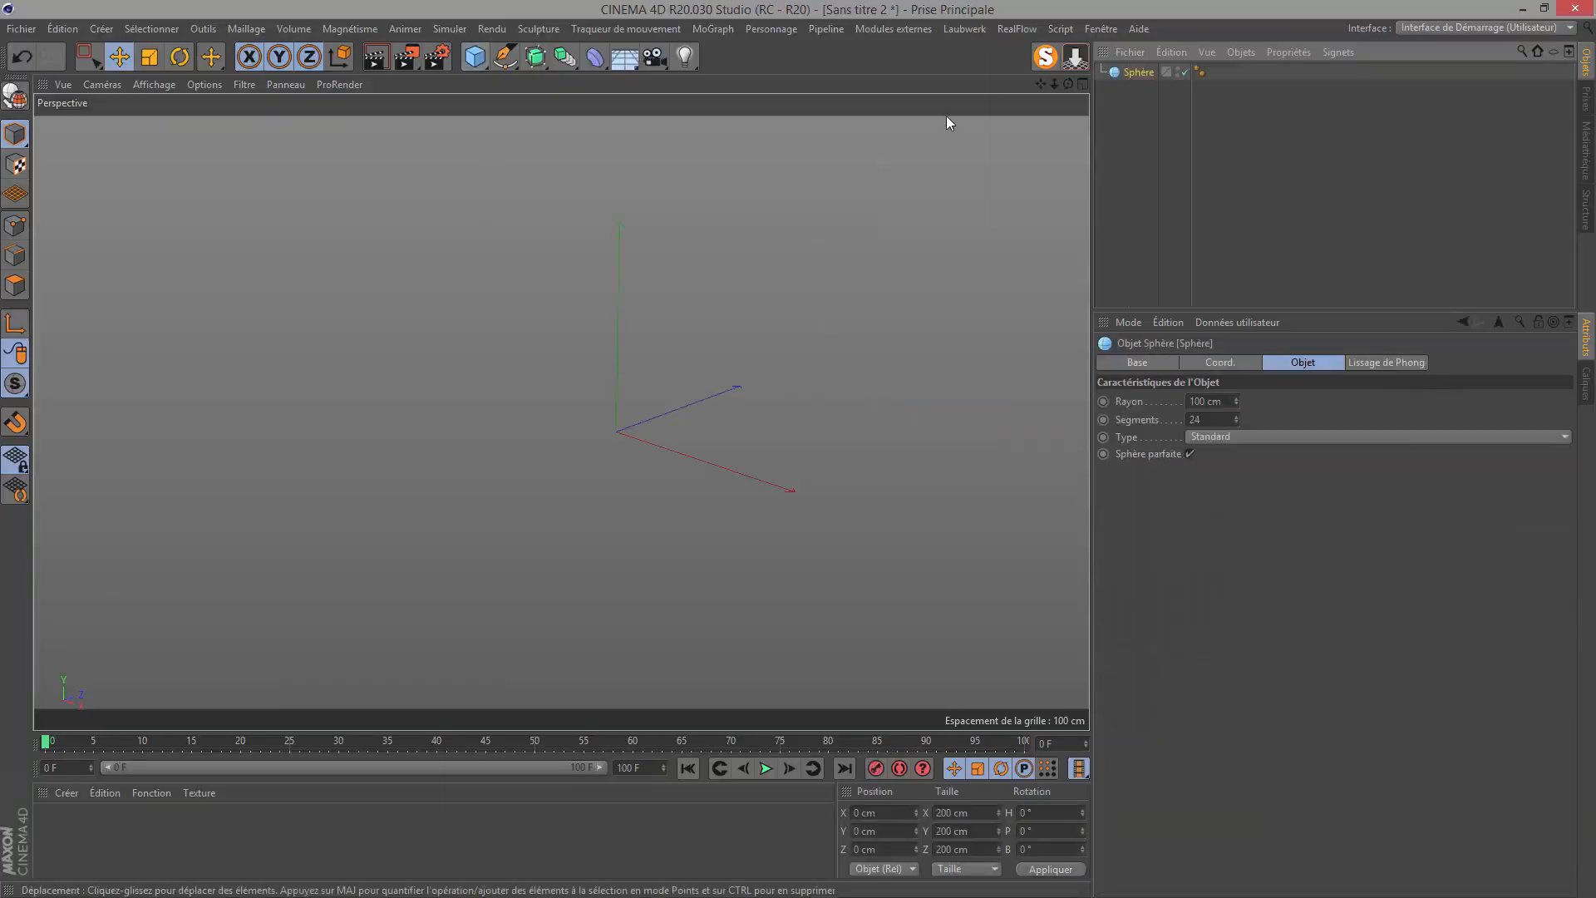
click(1213, 436)
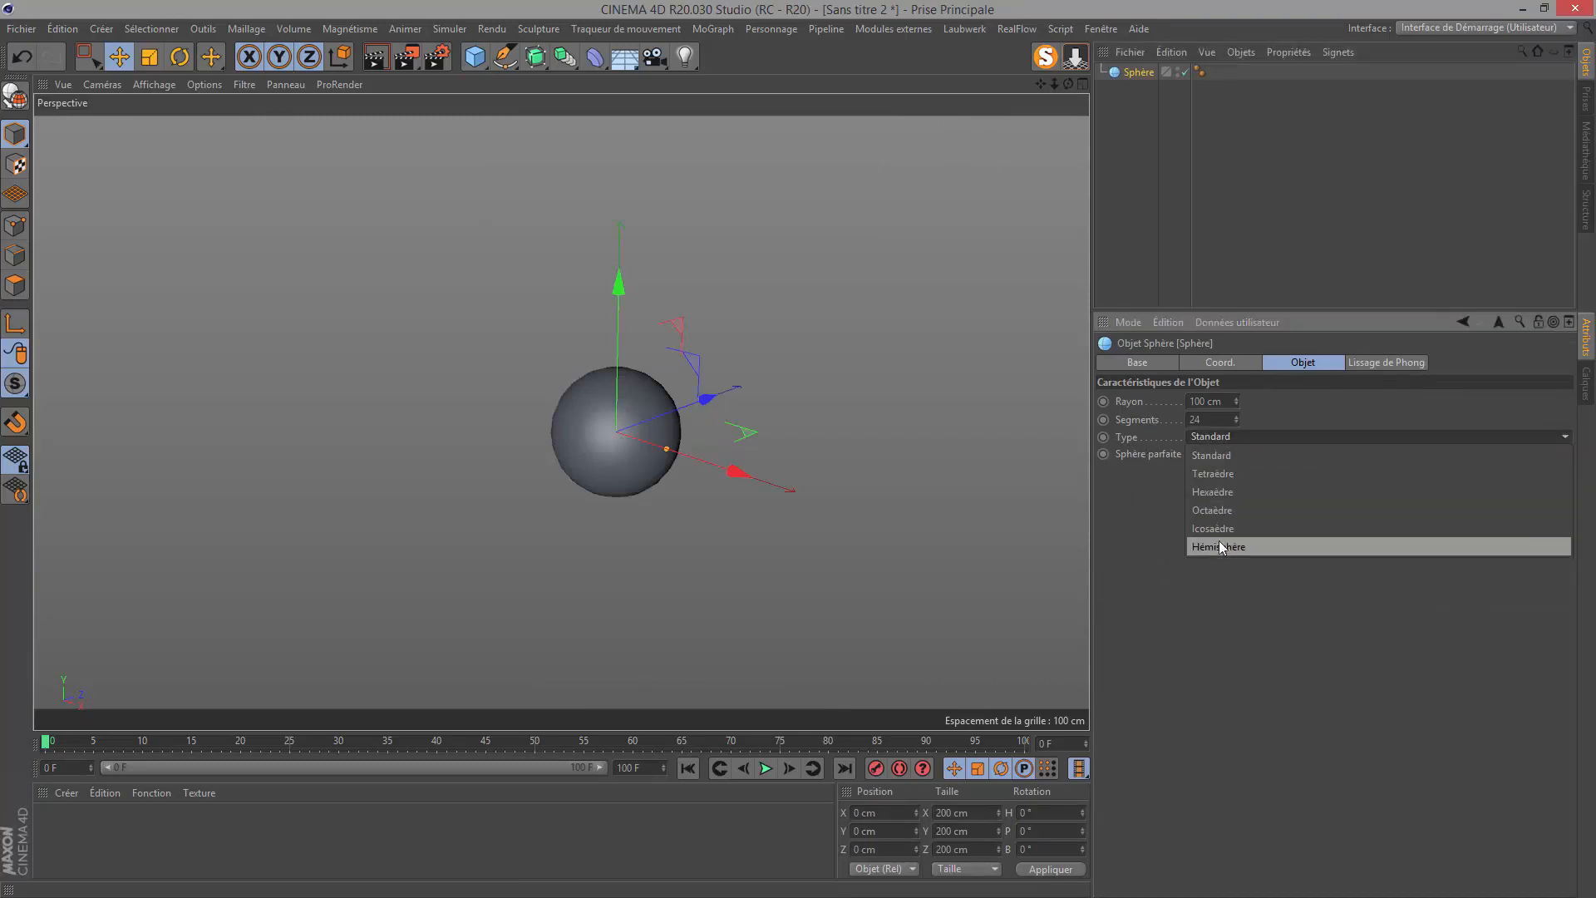
click(1215, 526)
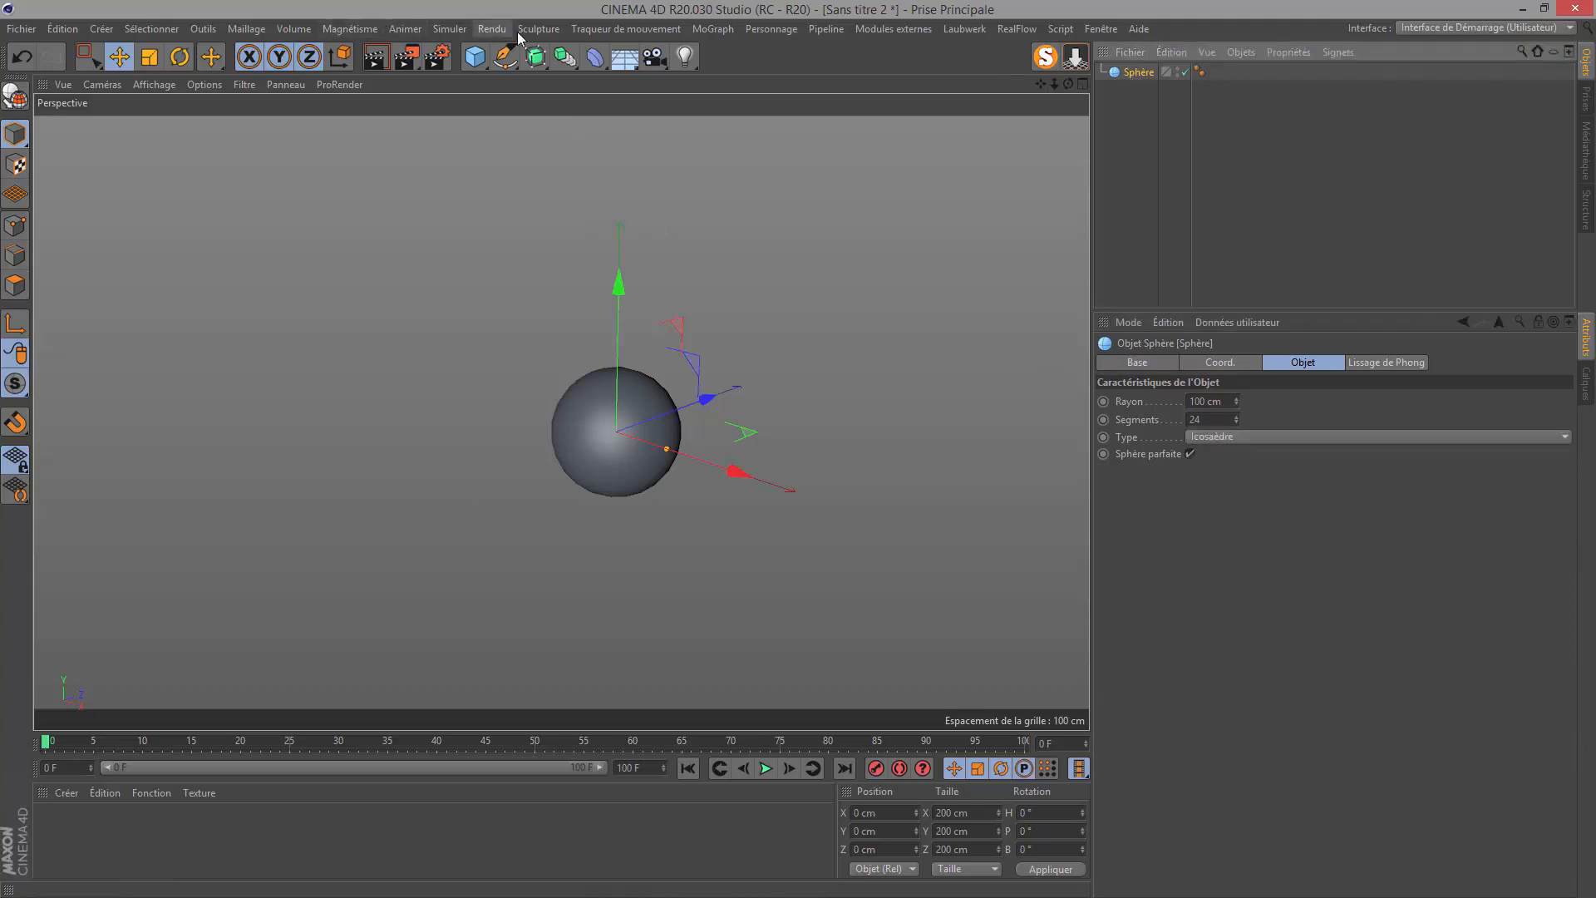
Add a hair object to the icosahedral sphere.
click(449, 29)
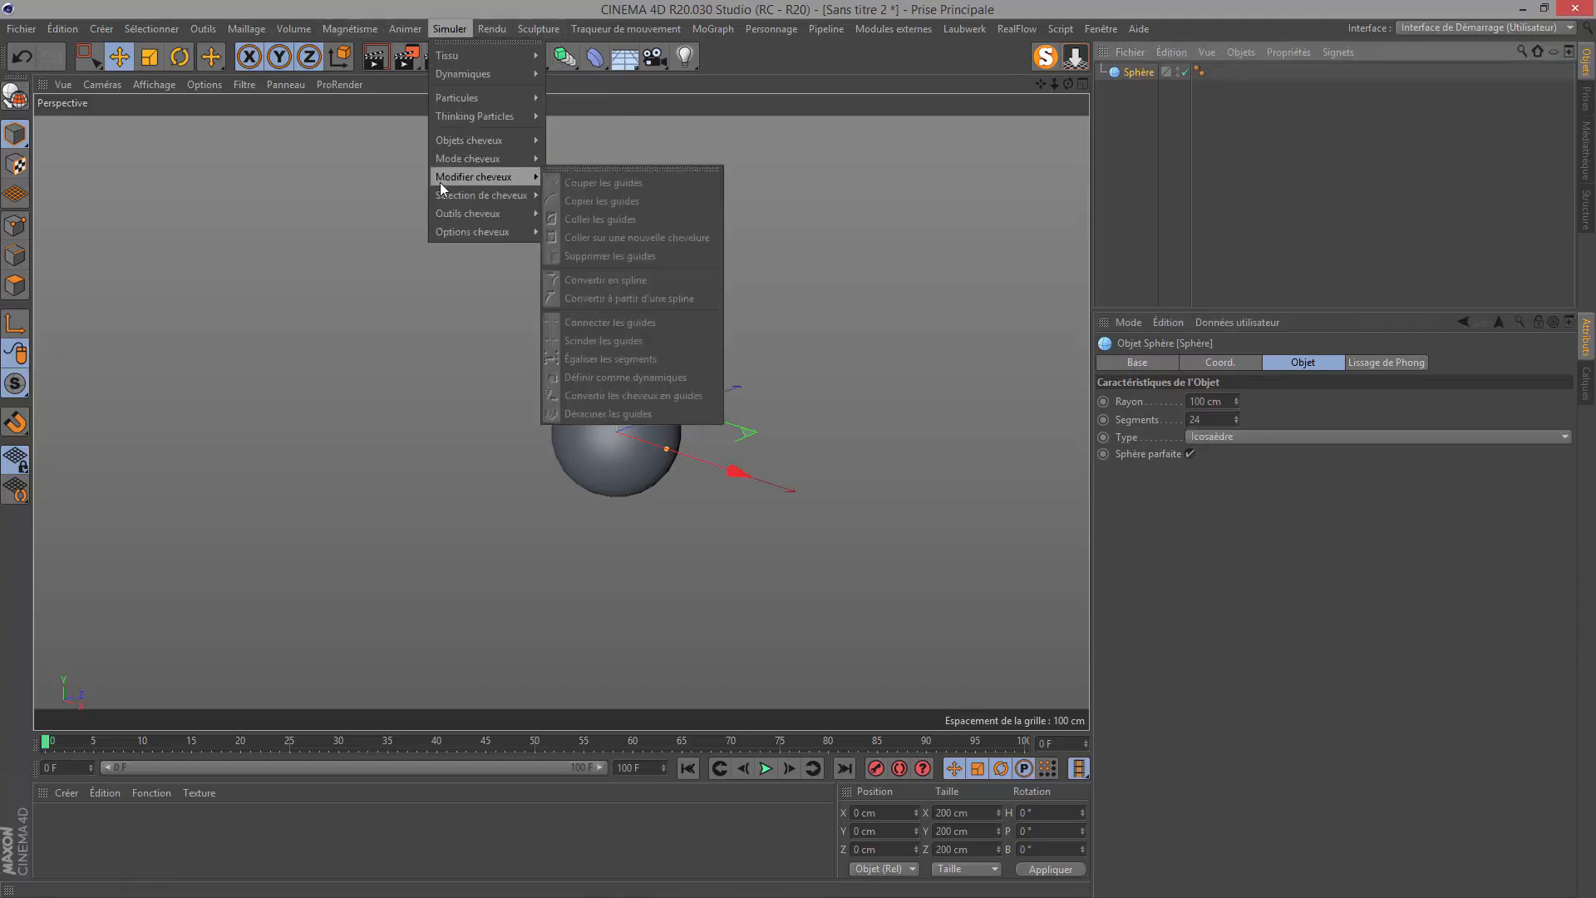
mouse_move(444, 140)
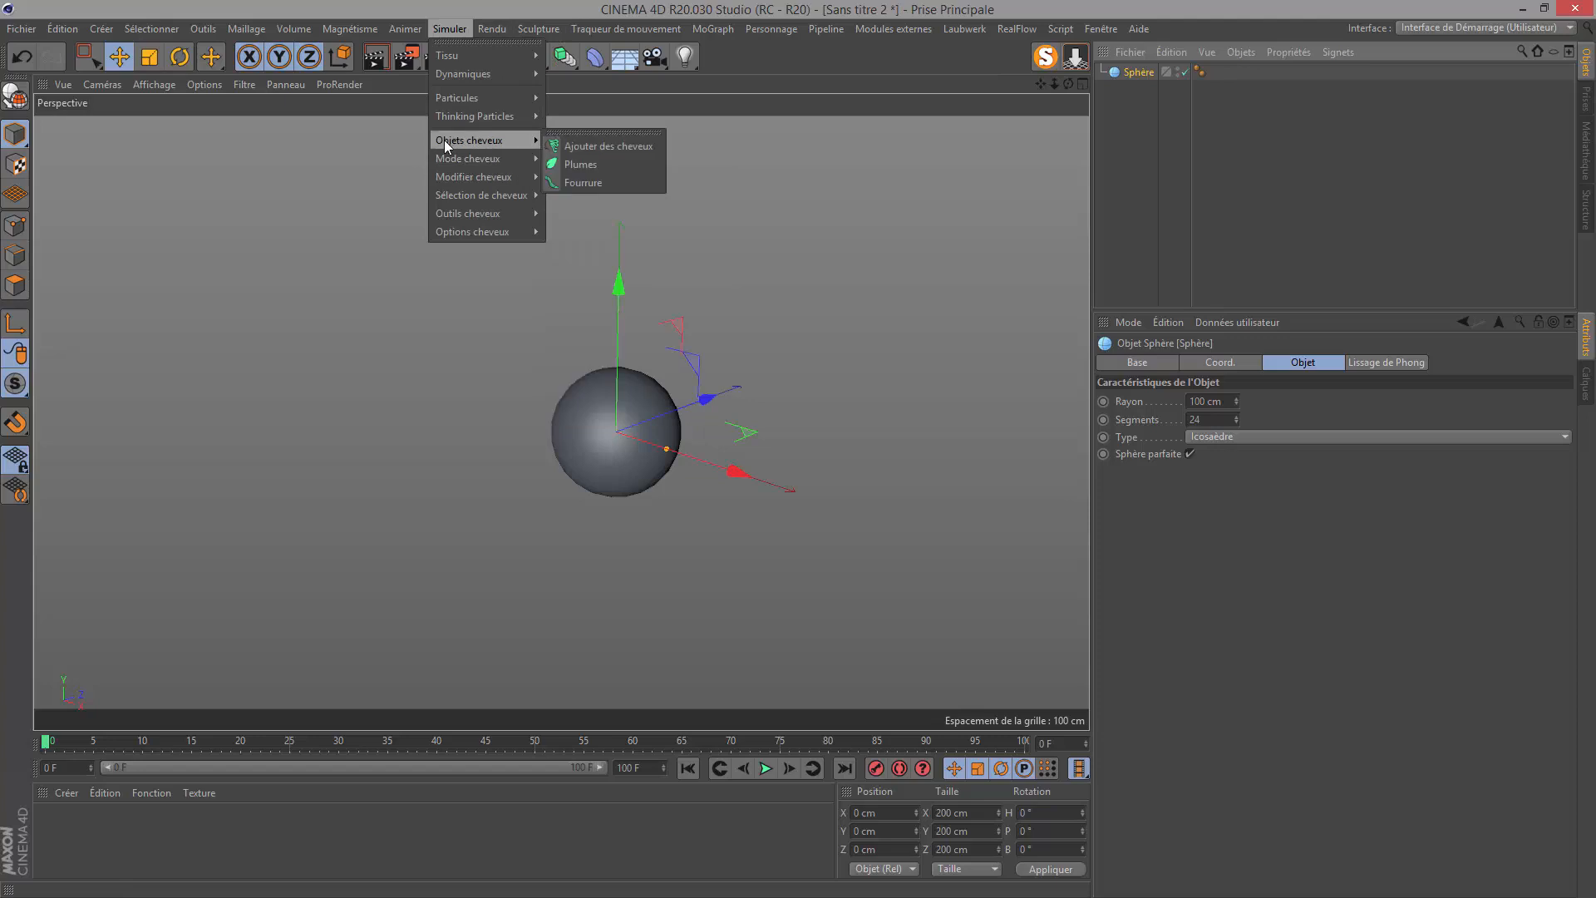
click(591, 145)
scroll(601, 405, up, 5)
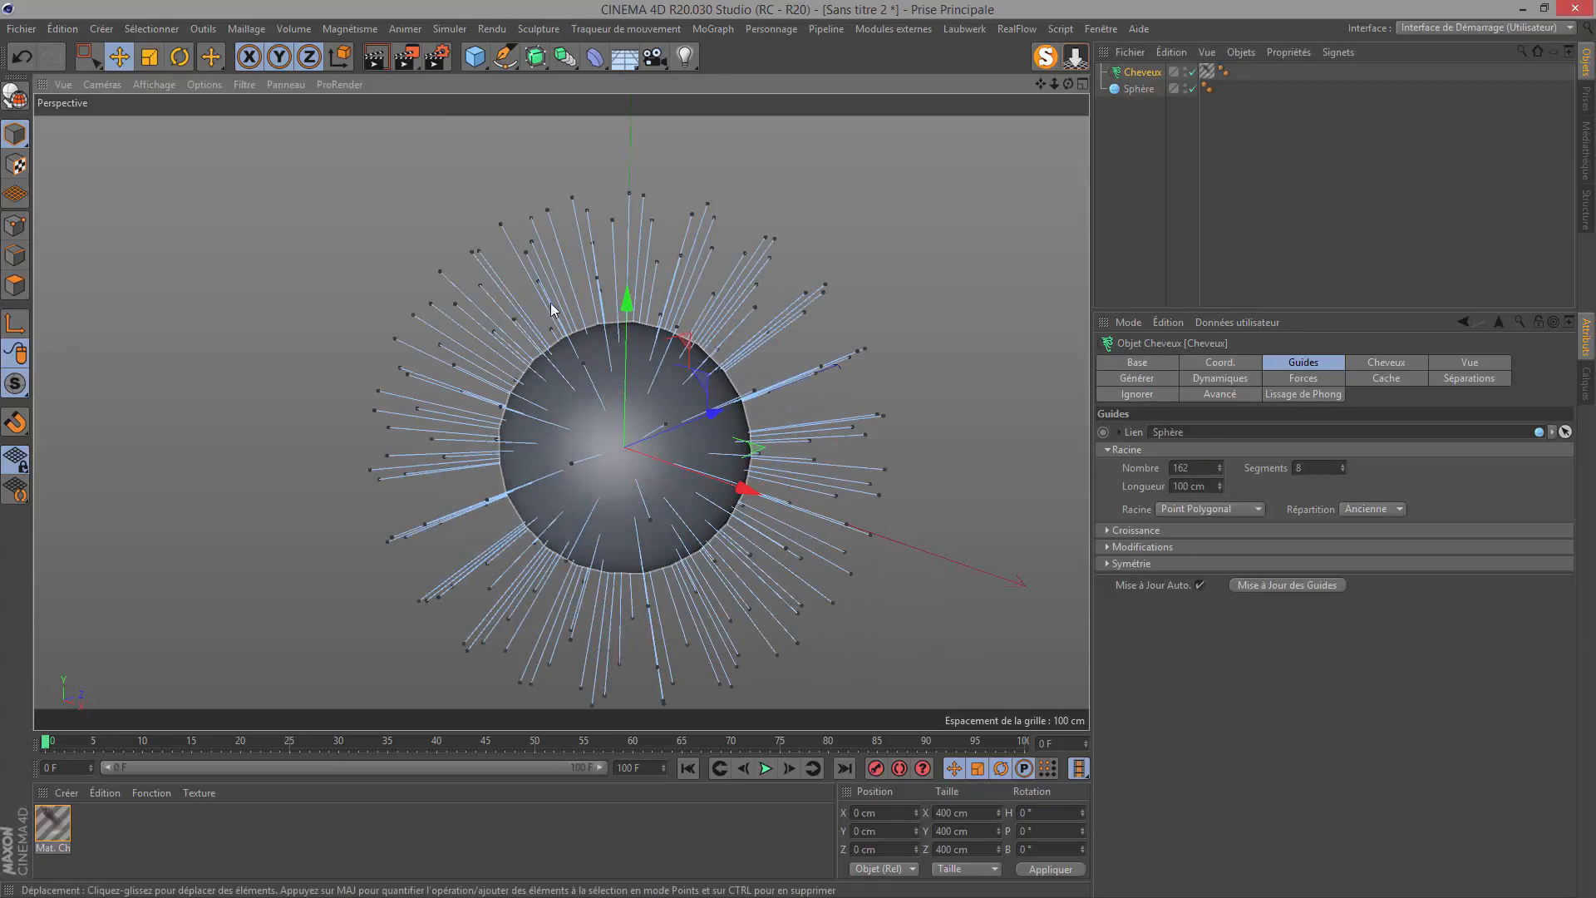
Check the hair count settings and preview the hairy sphere with viewport renders.
click(1375, 364)
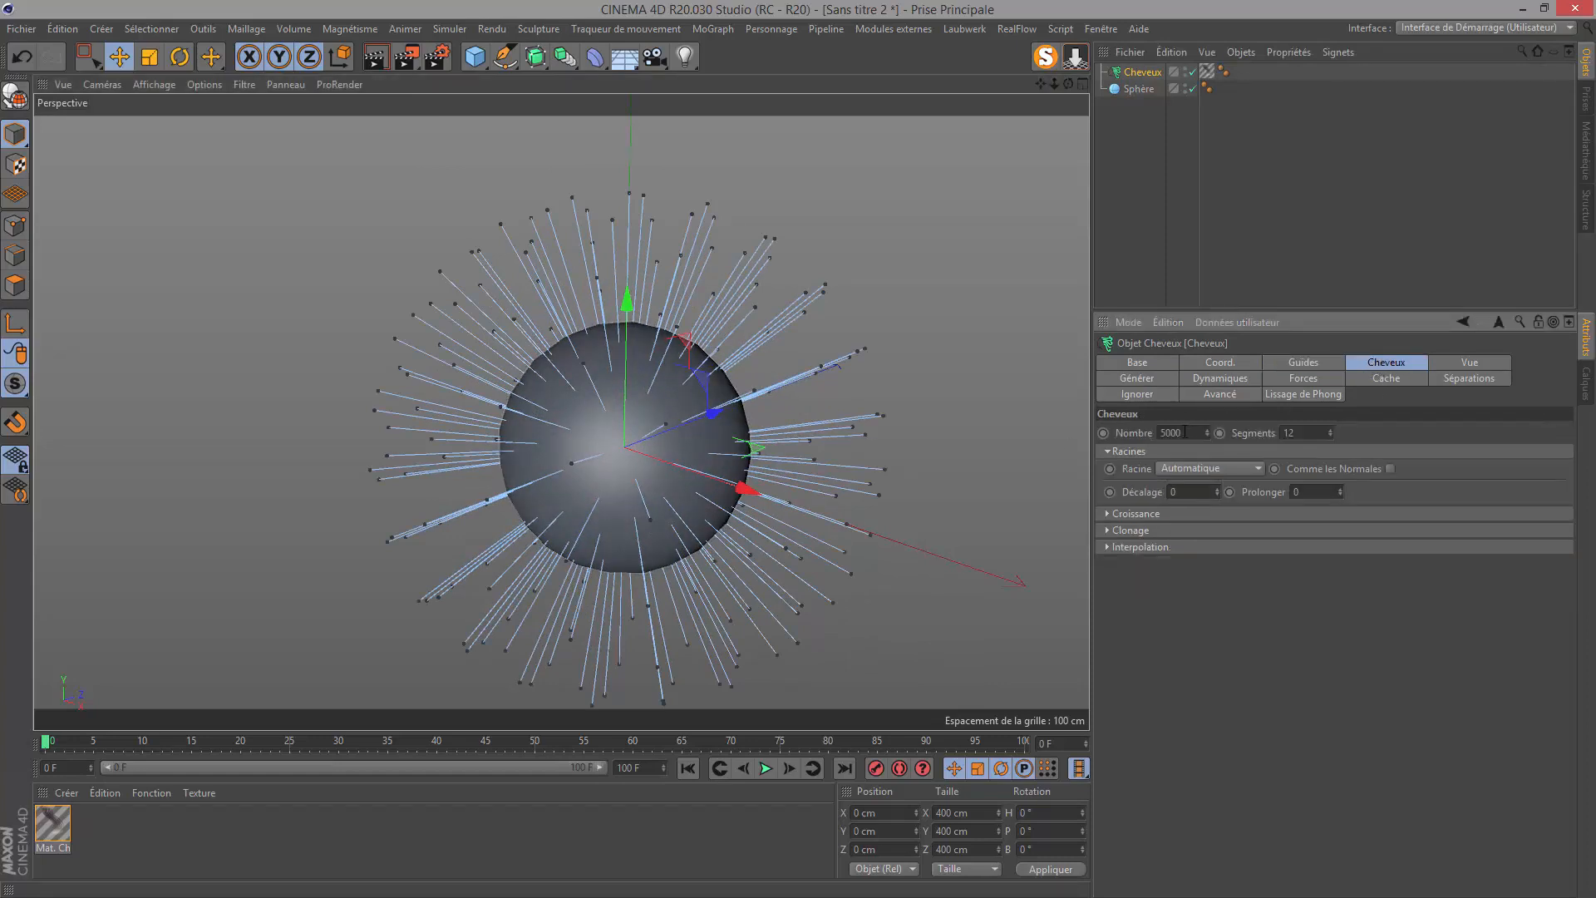
click(376, 58)
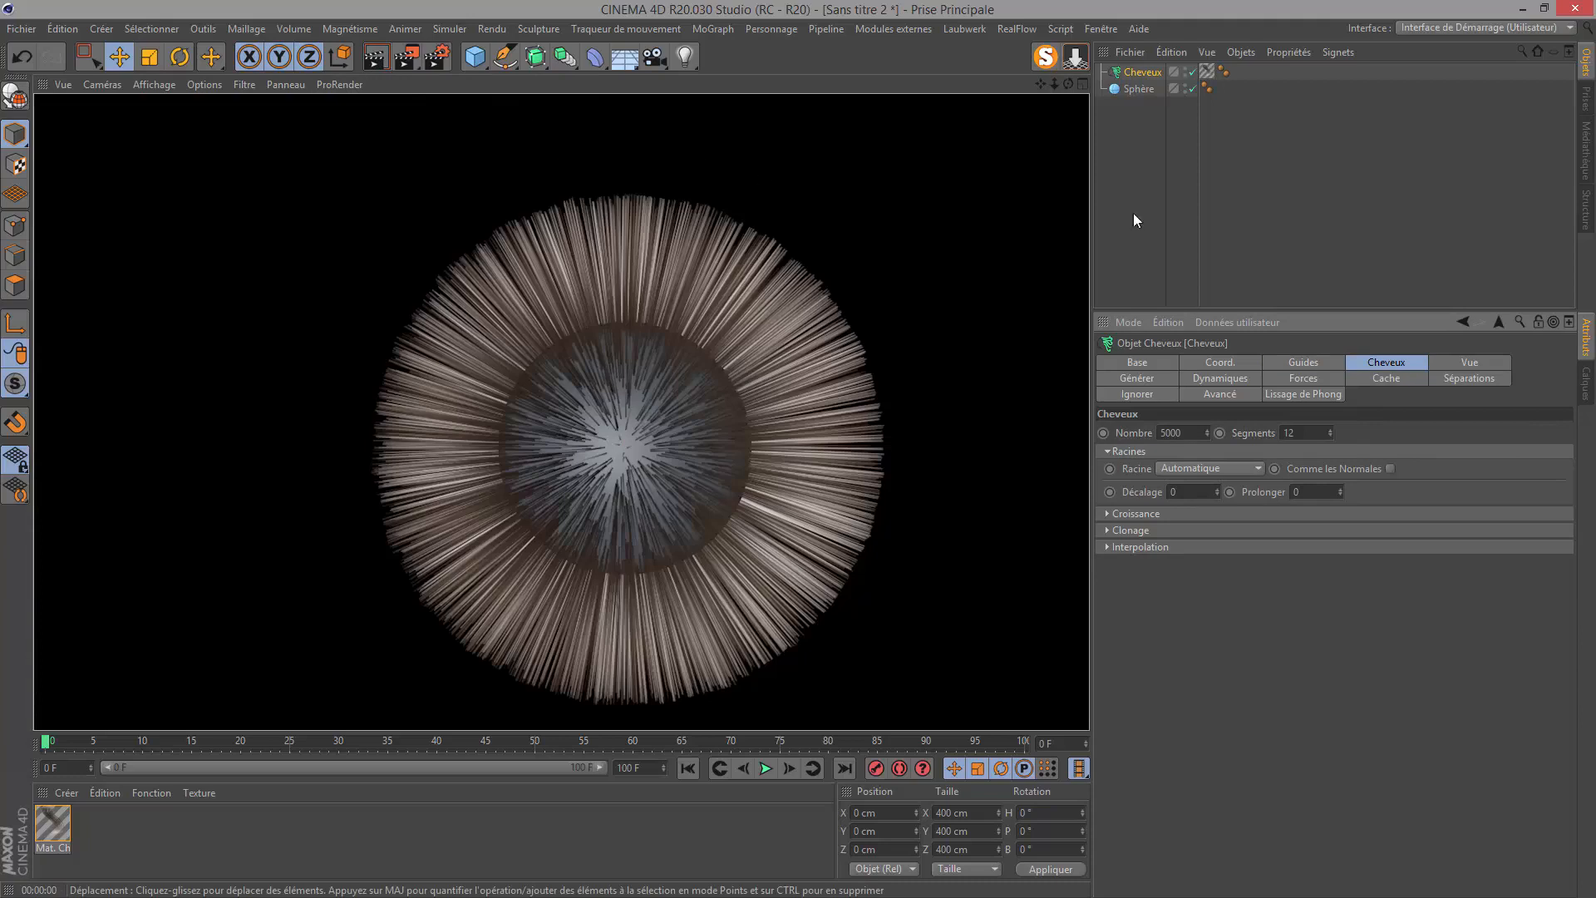
click(1141, 90)
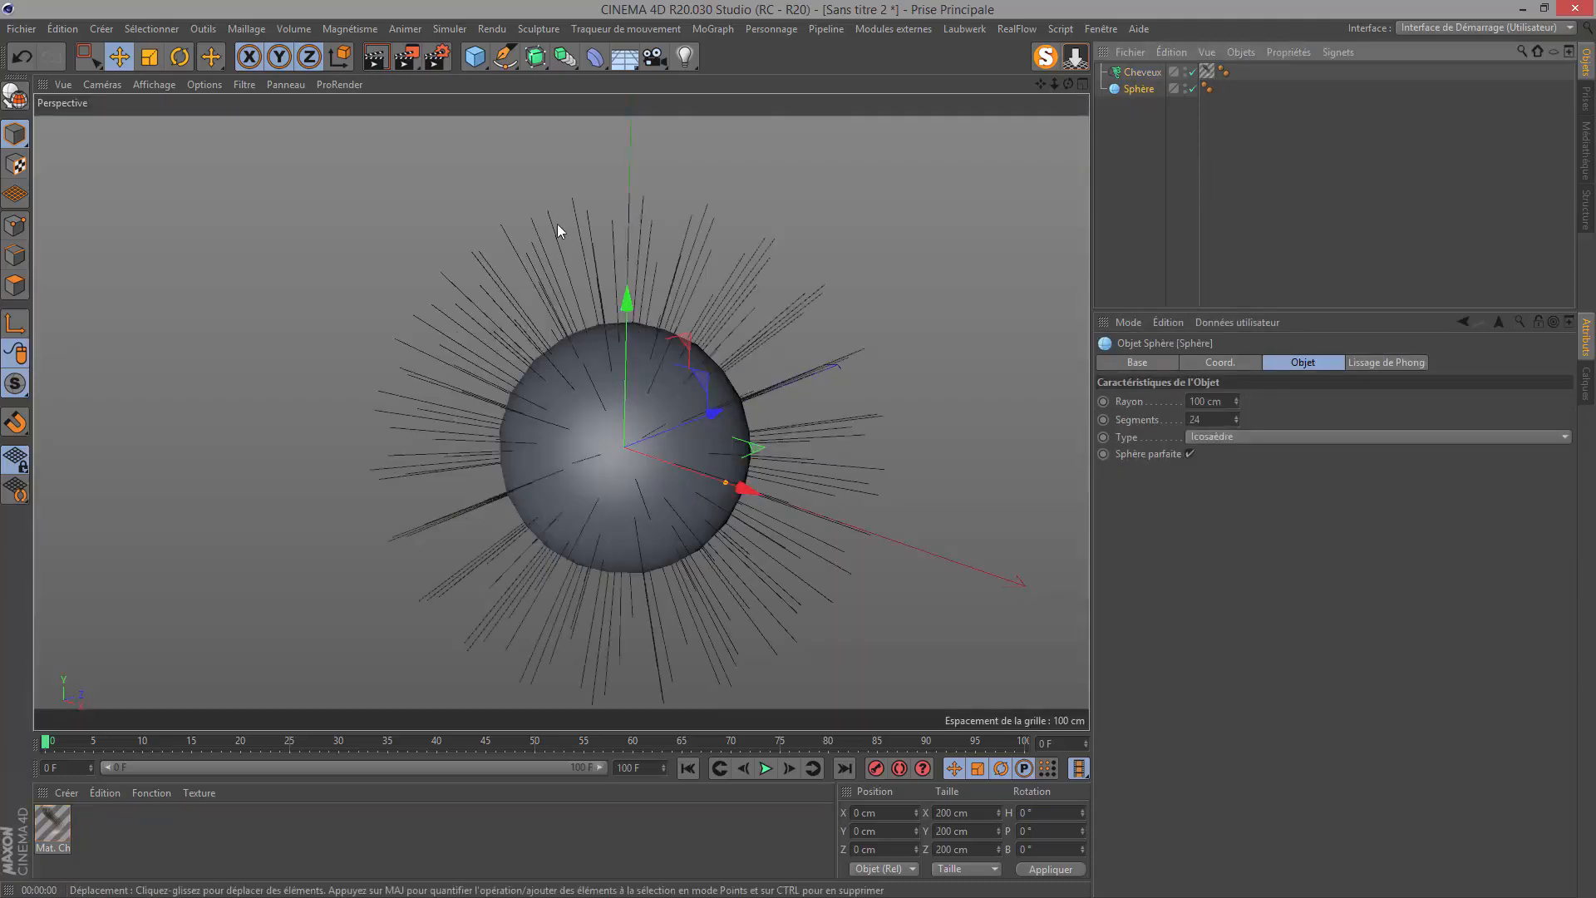
click(376, 58)
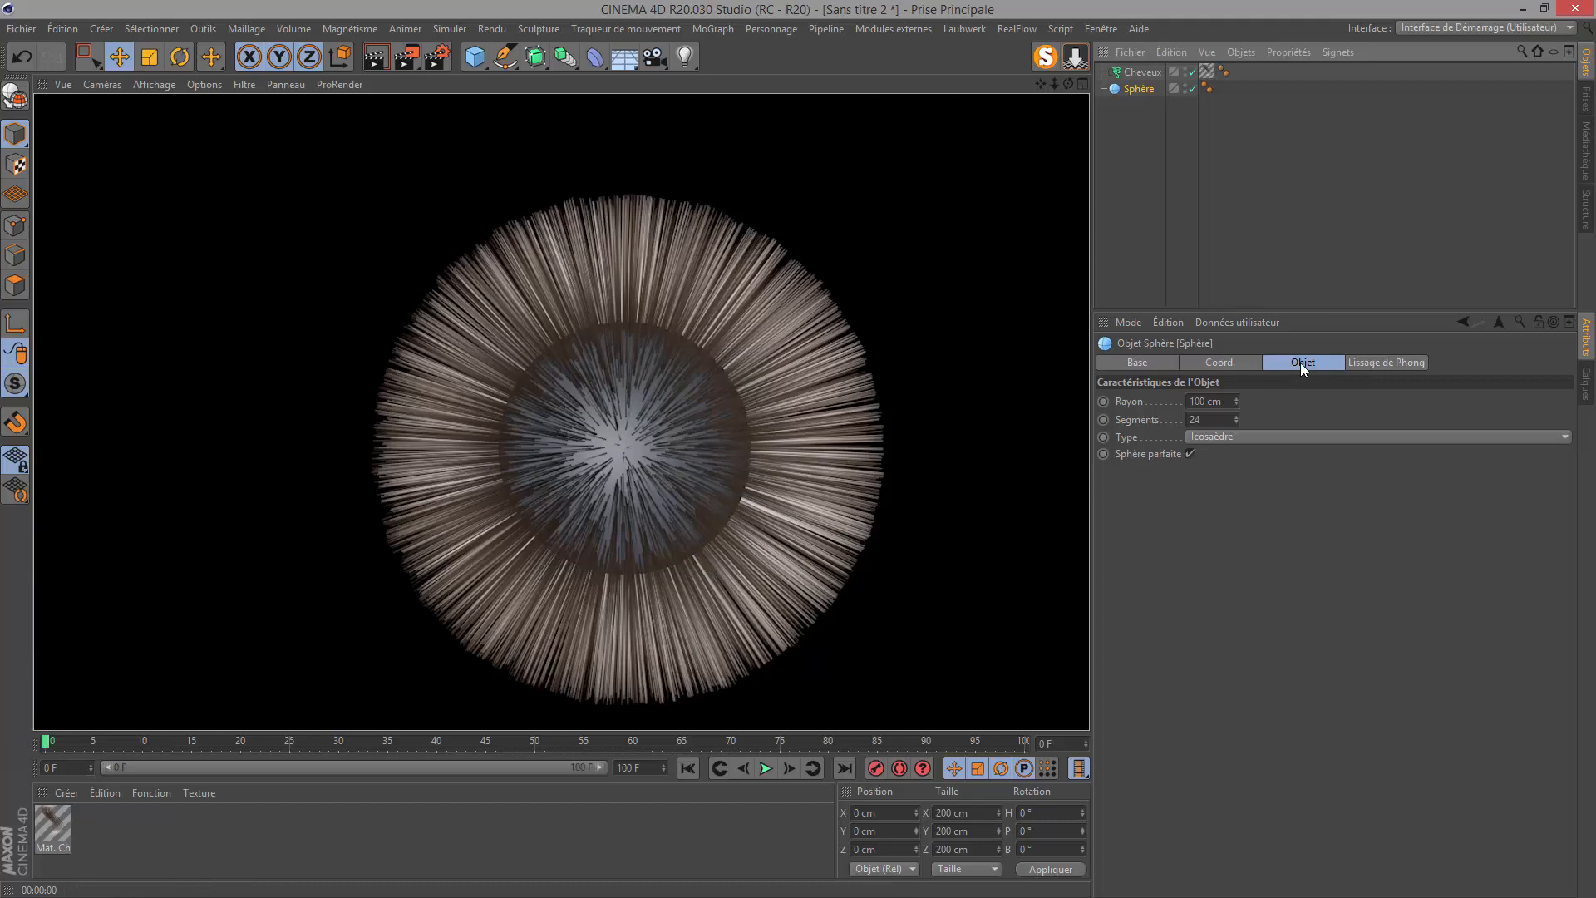
Set the hair object's hair root option to Comme Guides.
click(1122, 73)
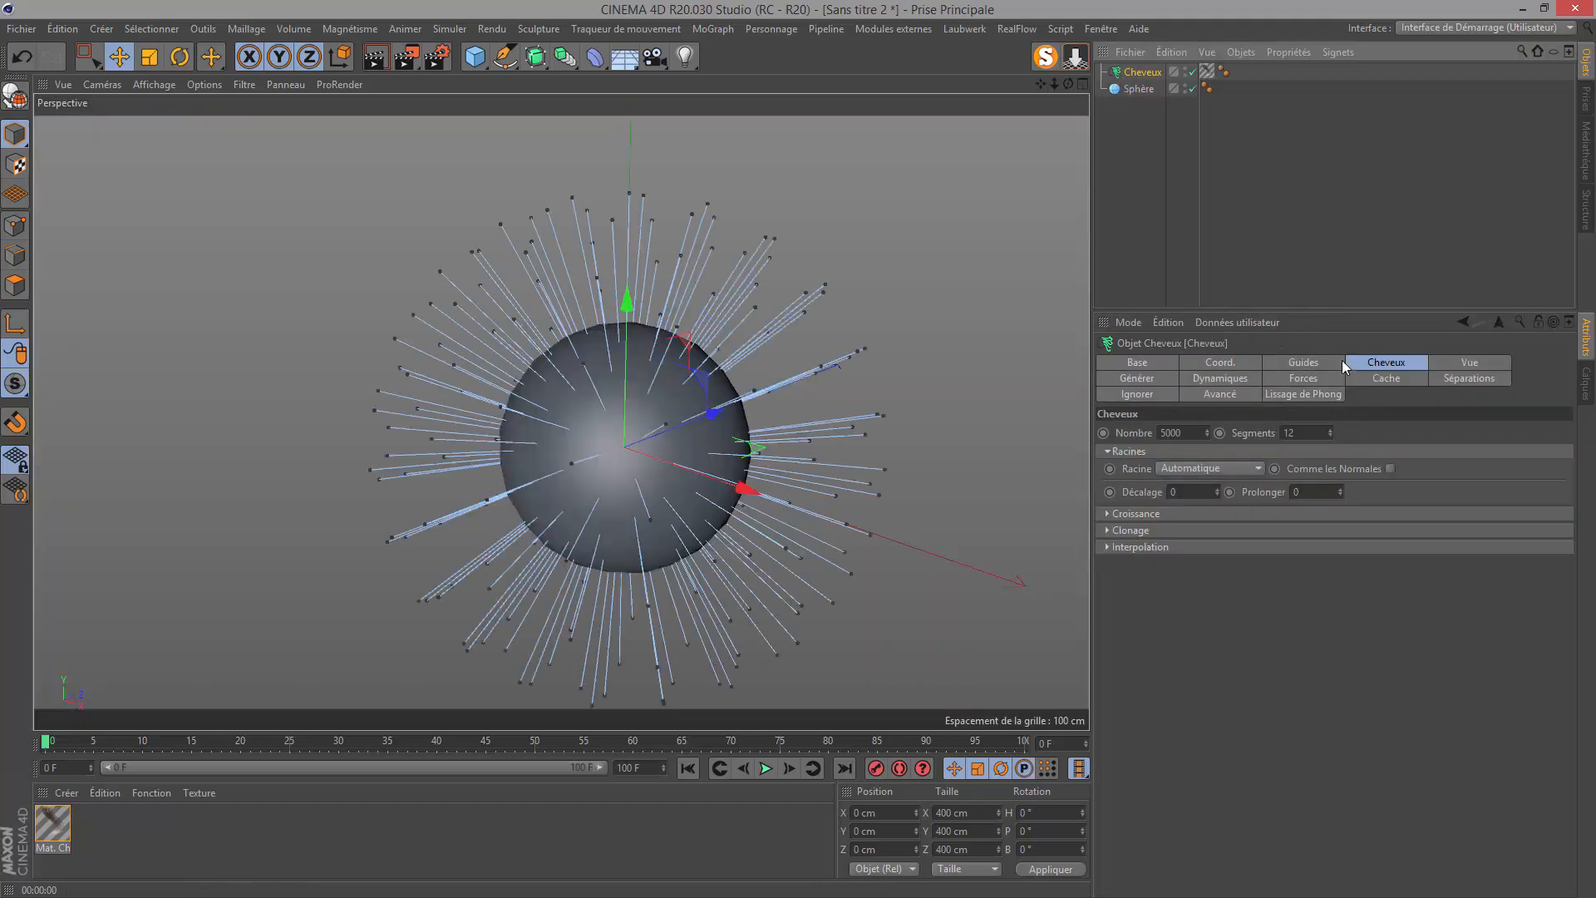
click(1371, 365)
double_click(1180, 431)
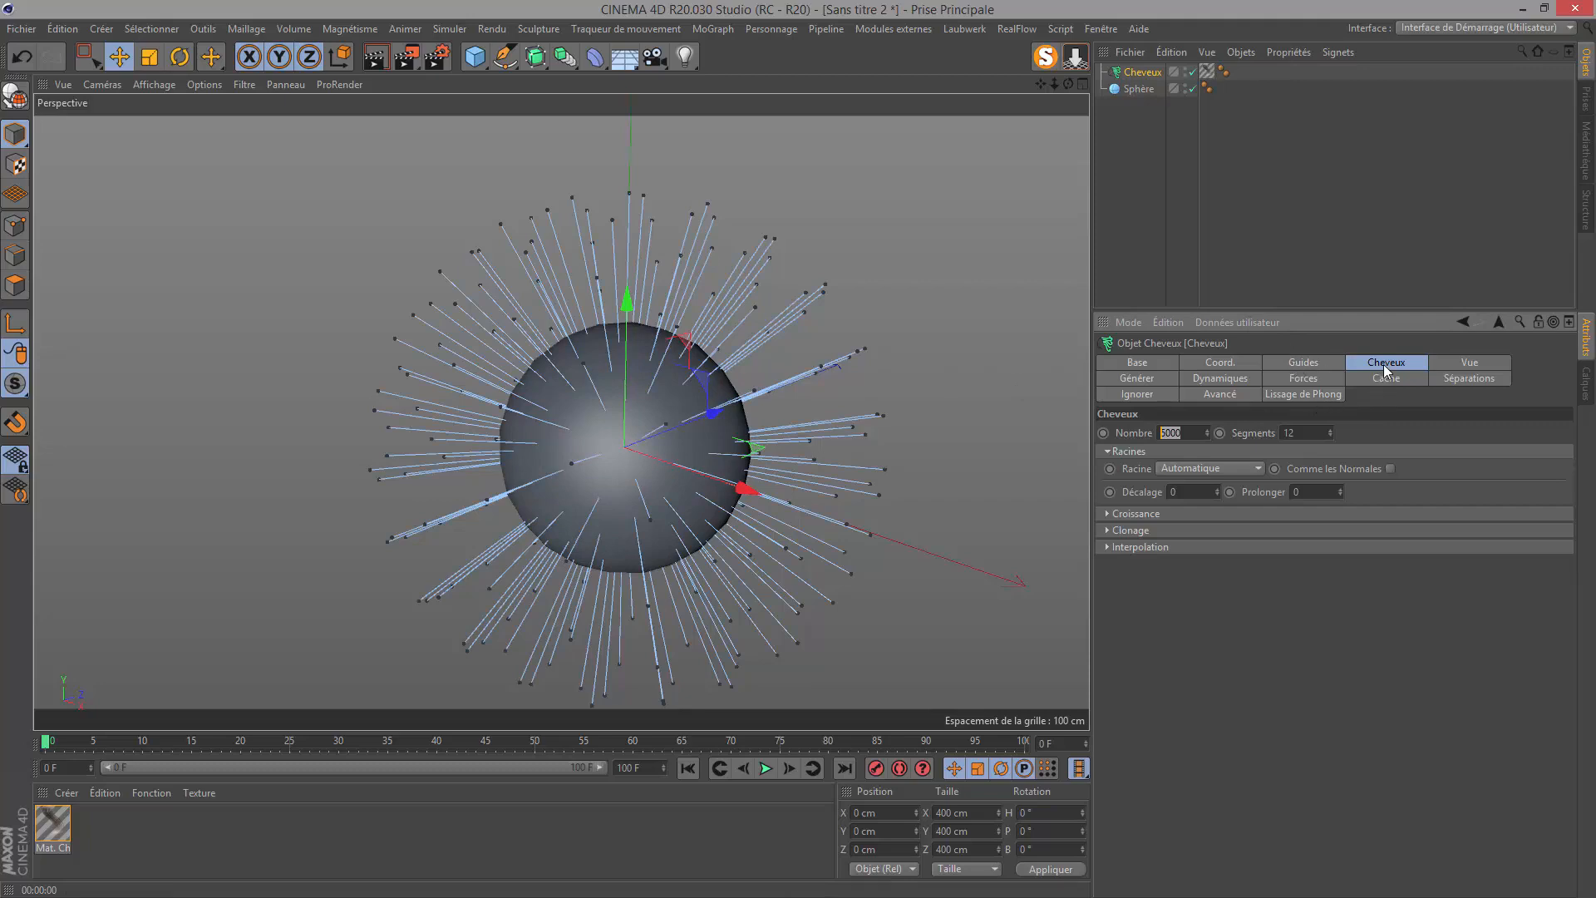
click(1194, 467)
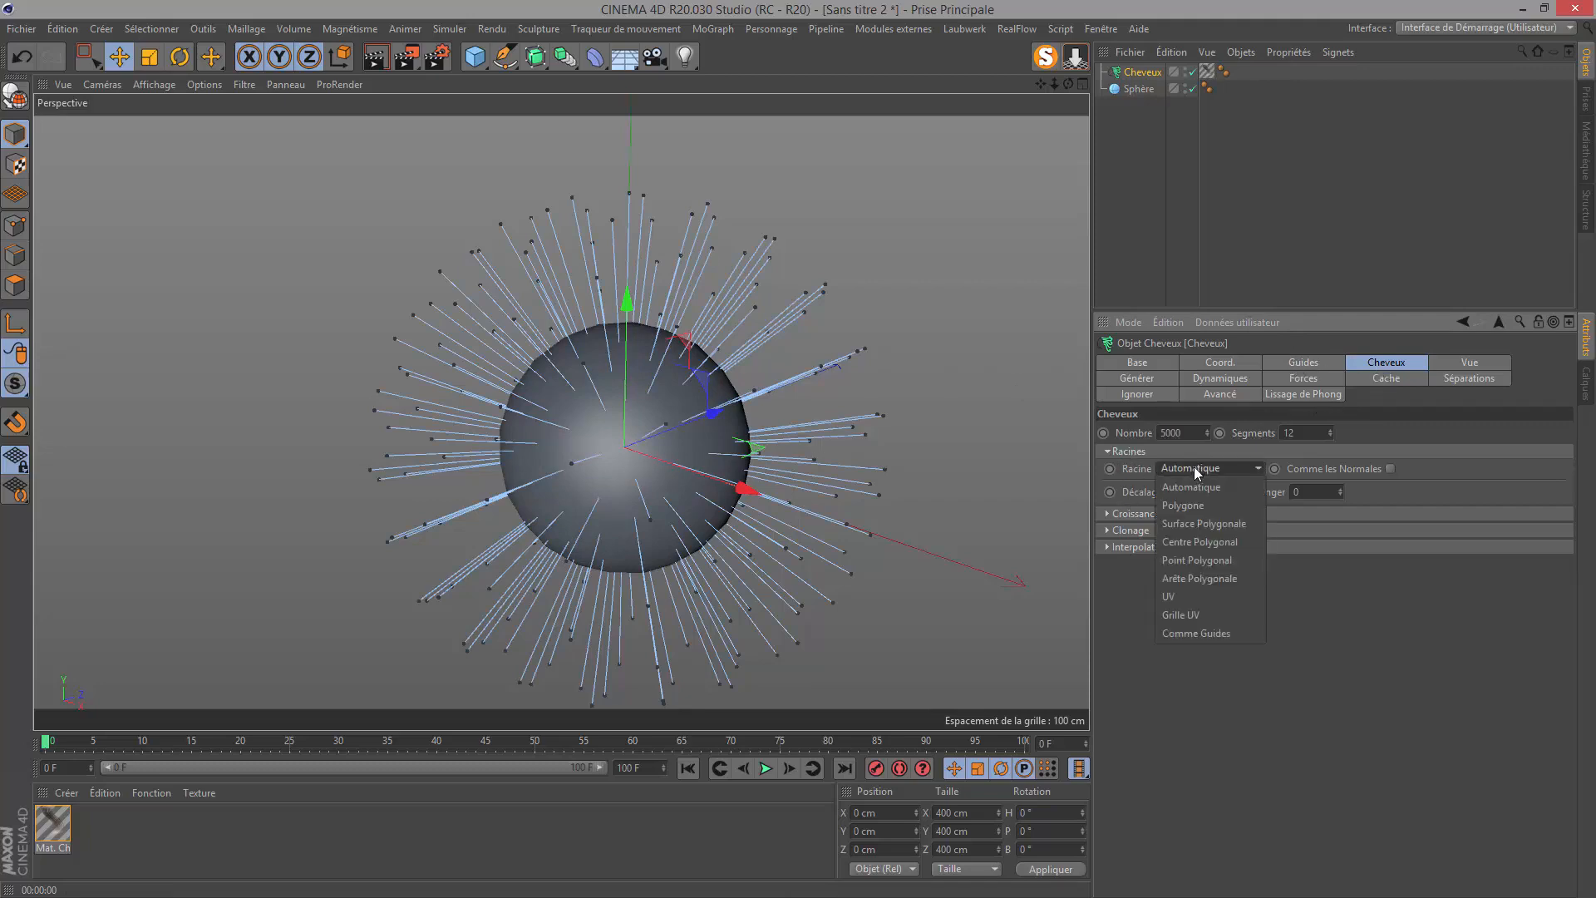
click(1180, 633)
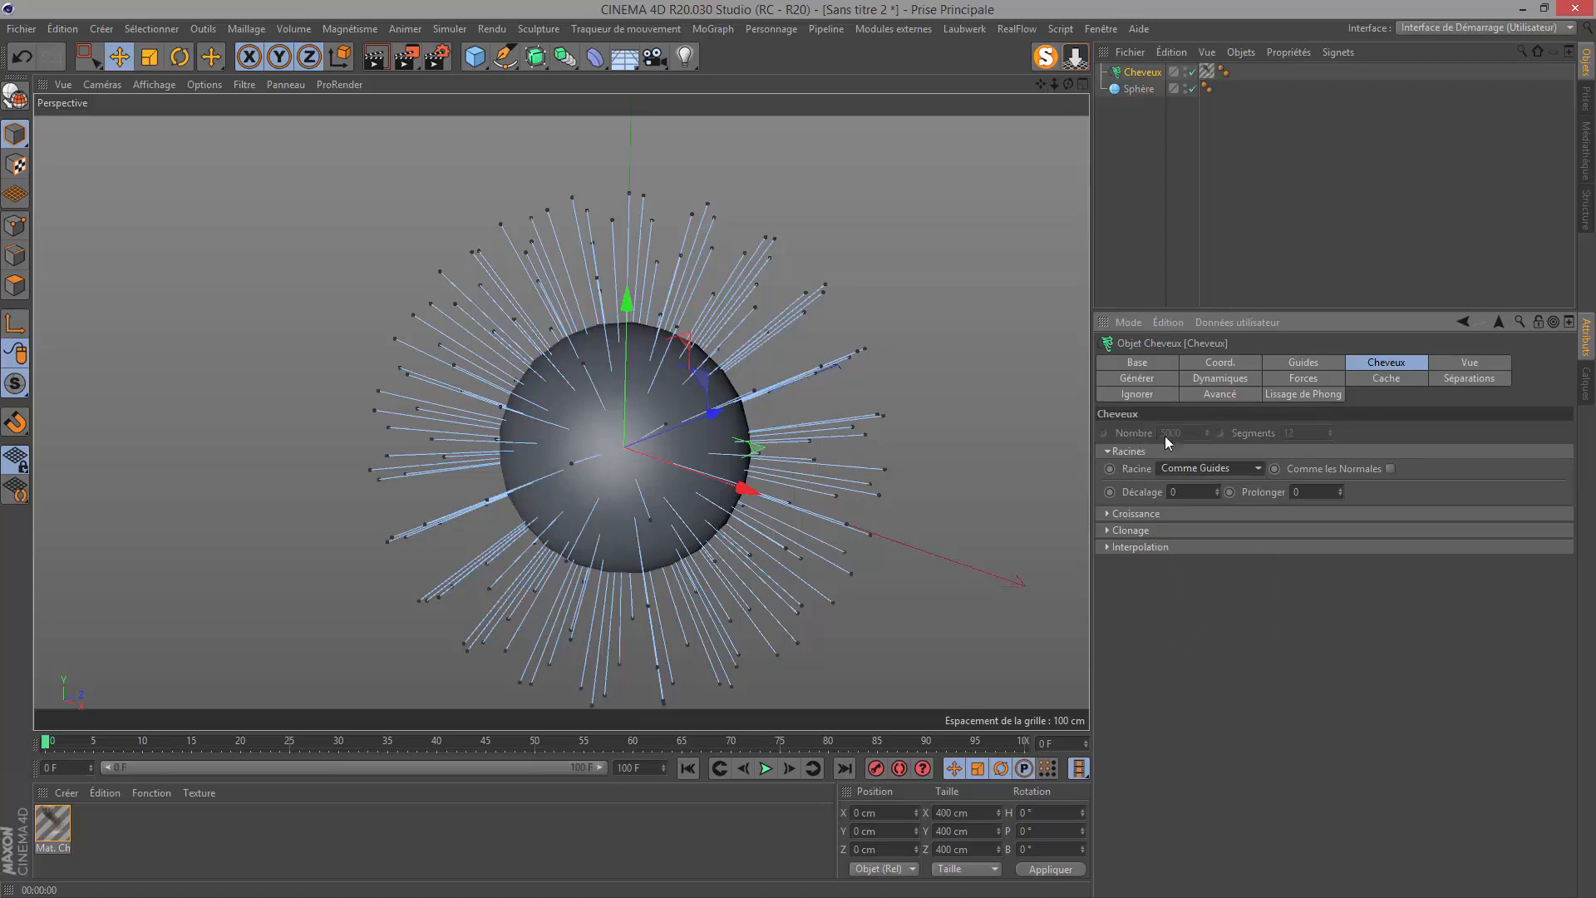
Try to set the hair guide count to 500, and set the guide length to 300 cm.
click(1302, 363)
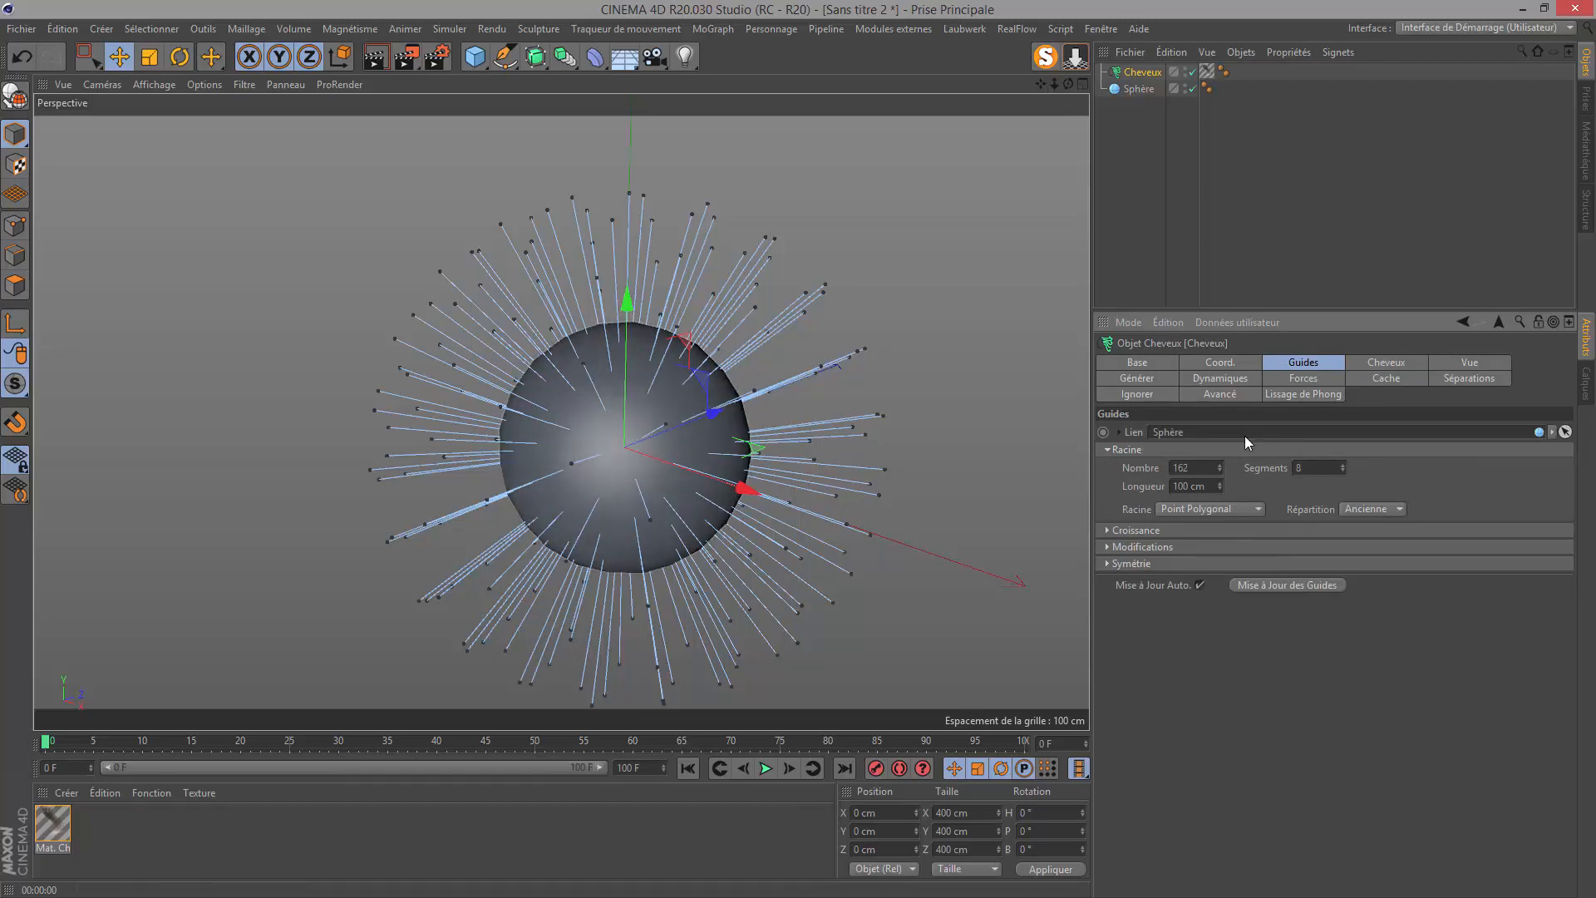
drag(1193, 469, 1097, 472)
text(500)
click(1370, 476)
click(1200, 487)
text(300)
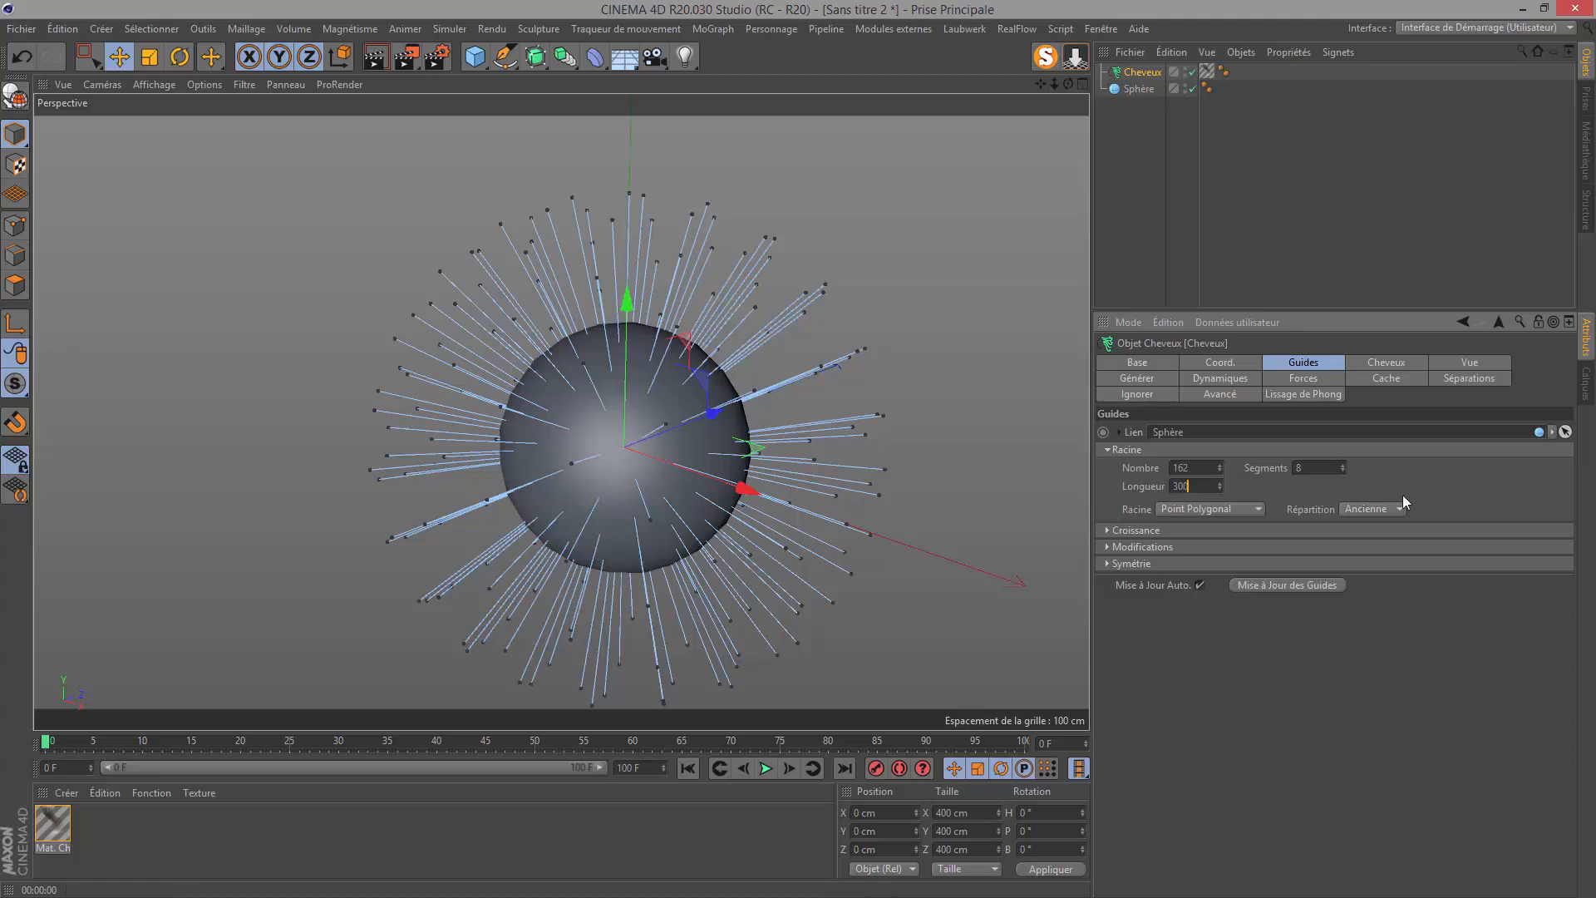
key(Return)
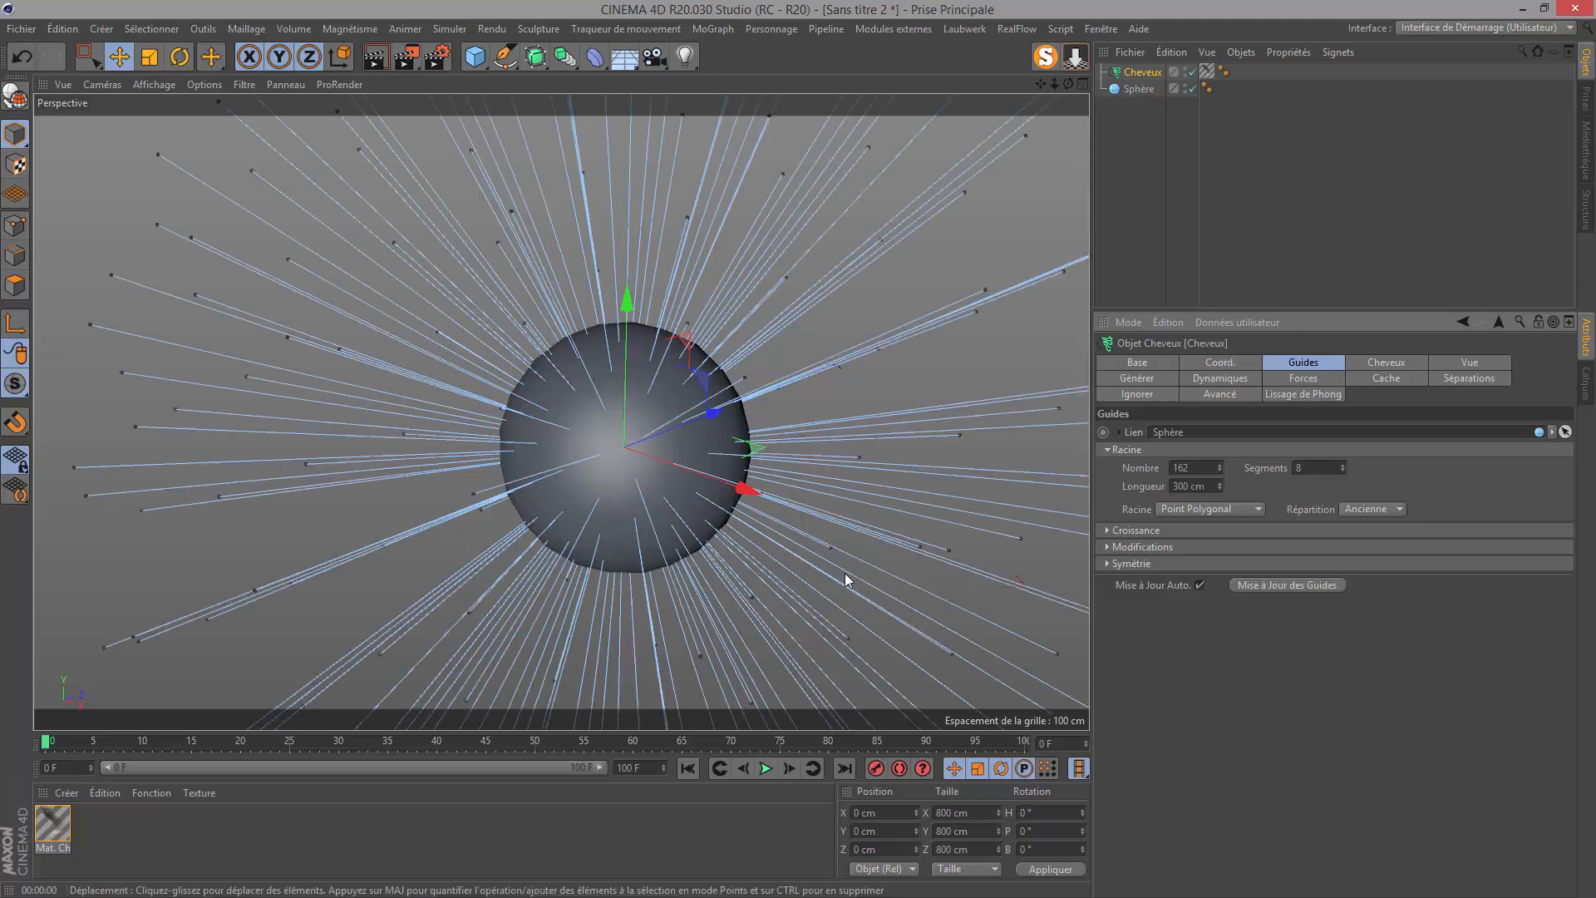
Play the hair simulation from the first frame, stop it at frame 87 and render the viewport.
click(686, 768)
click(765, 768)
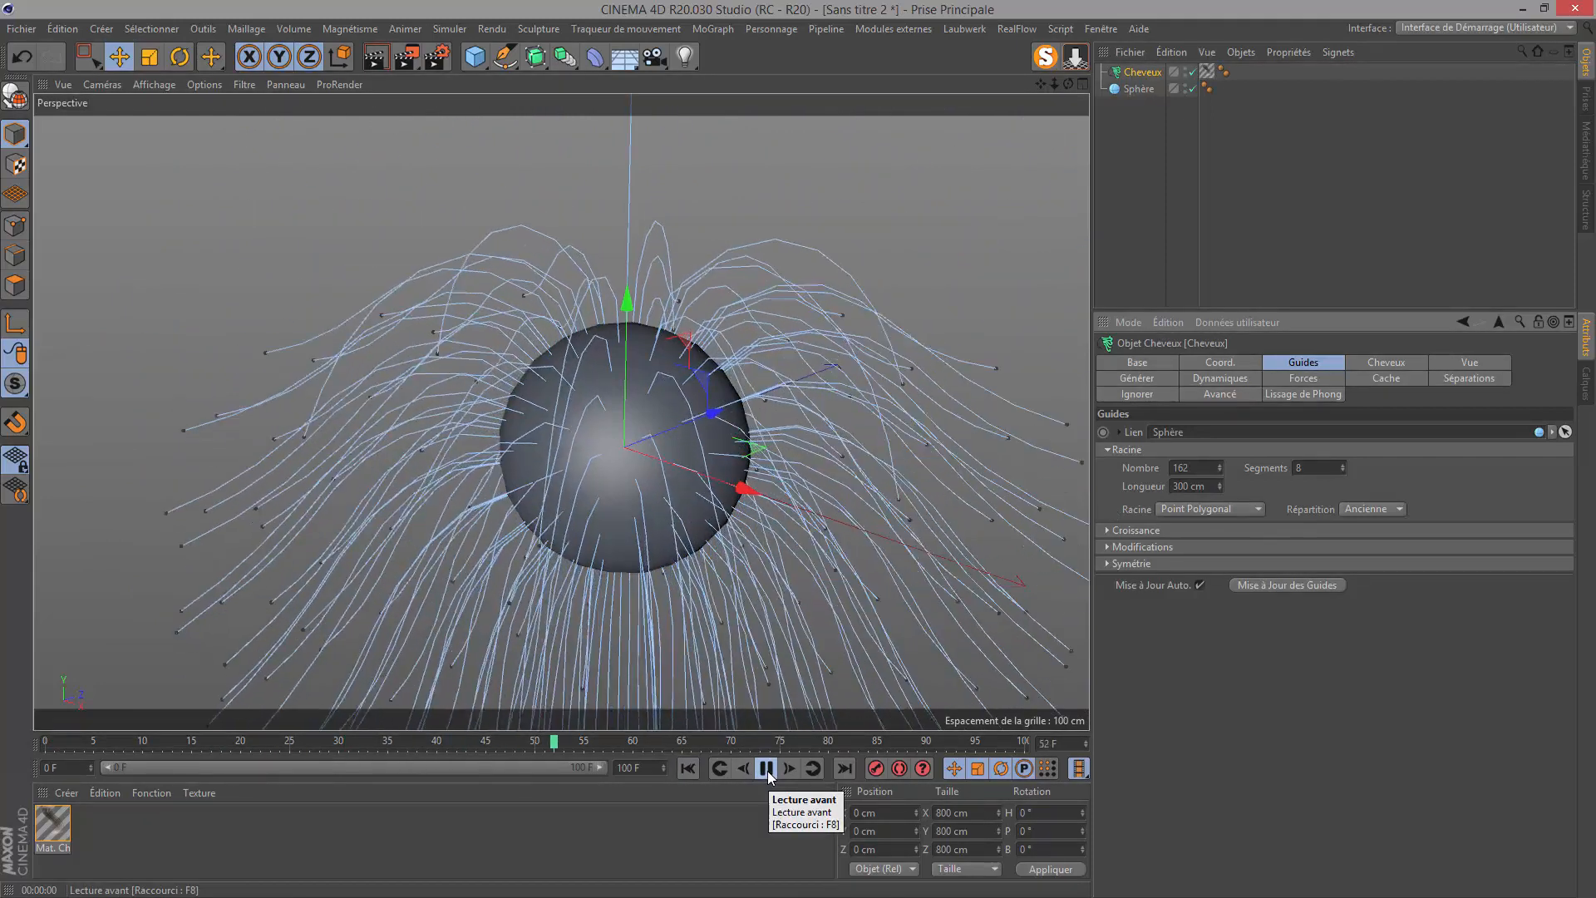
click(766, 768)
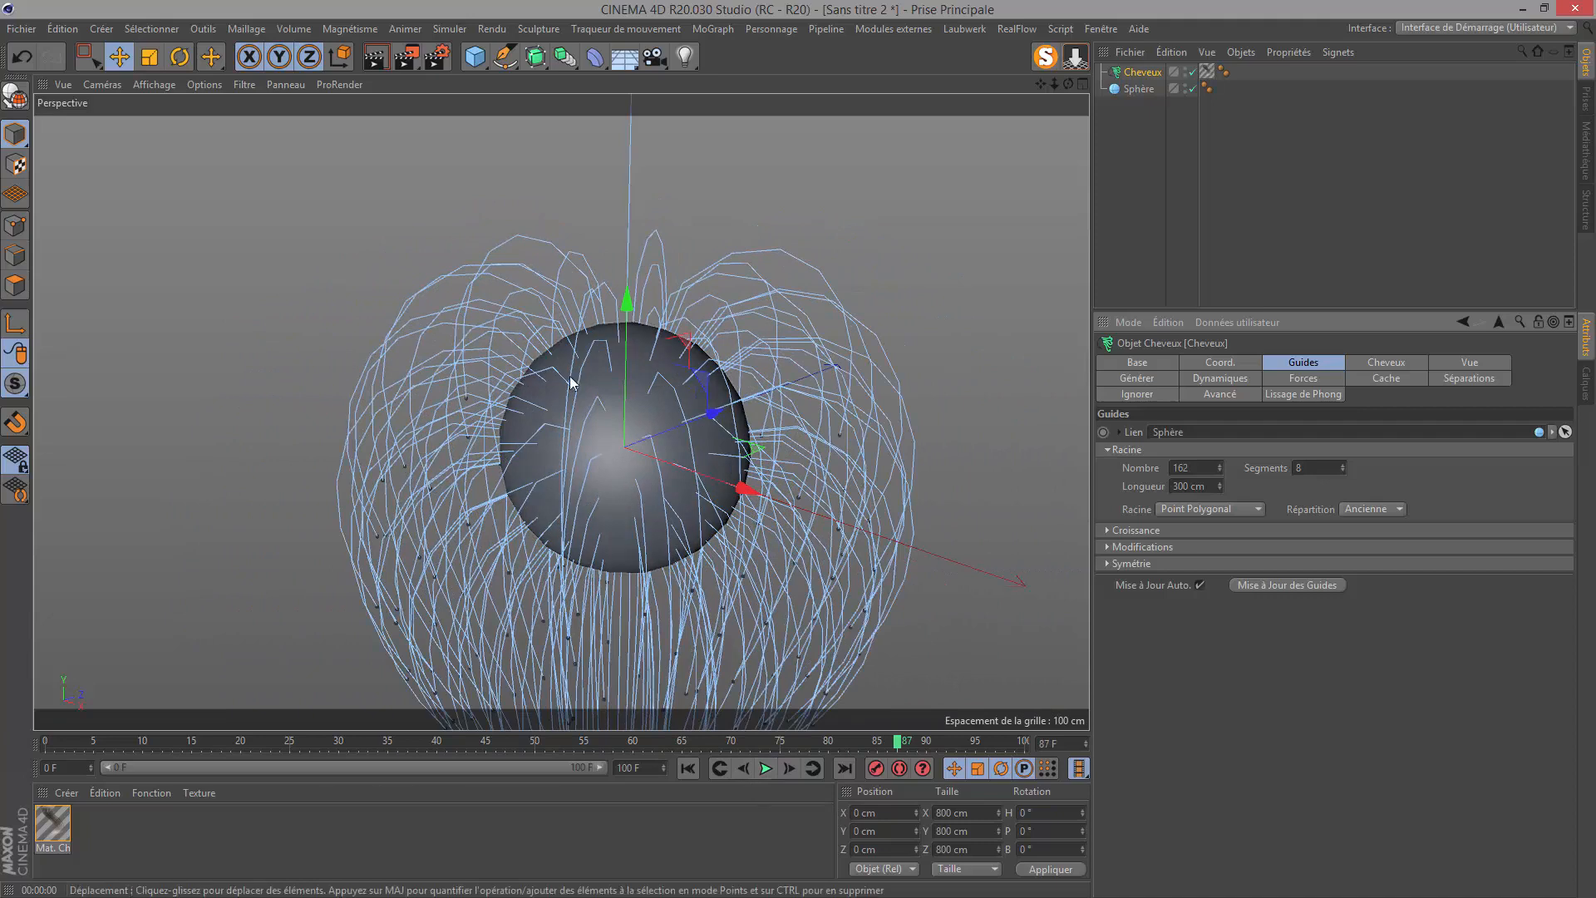
click(374, 57)
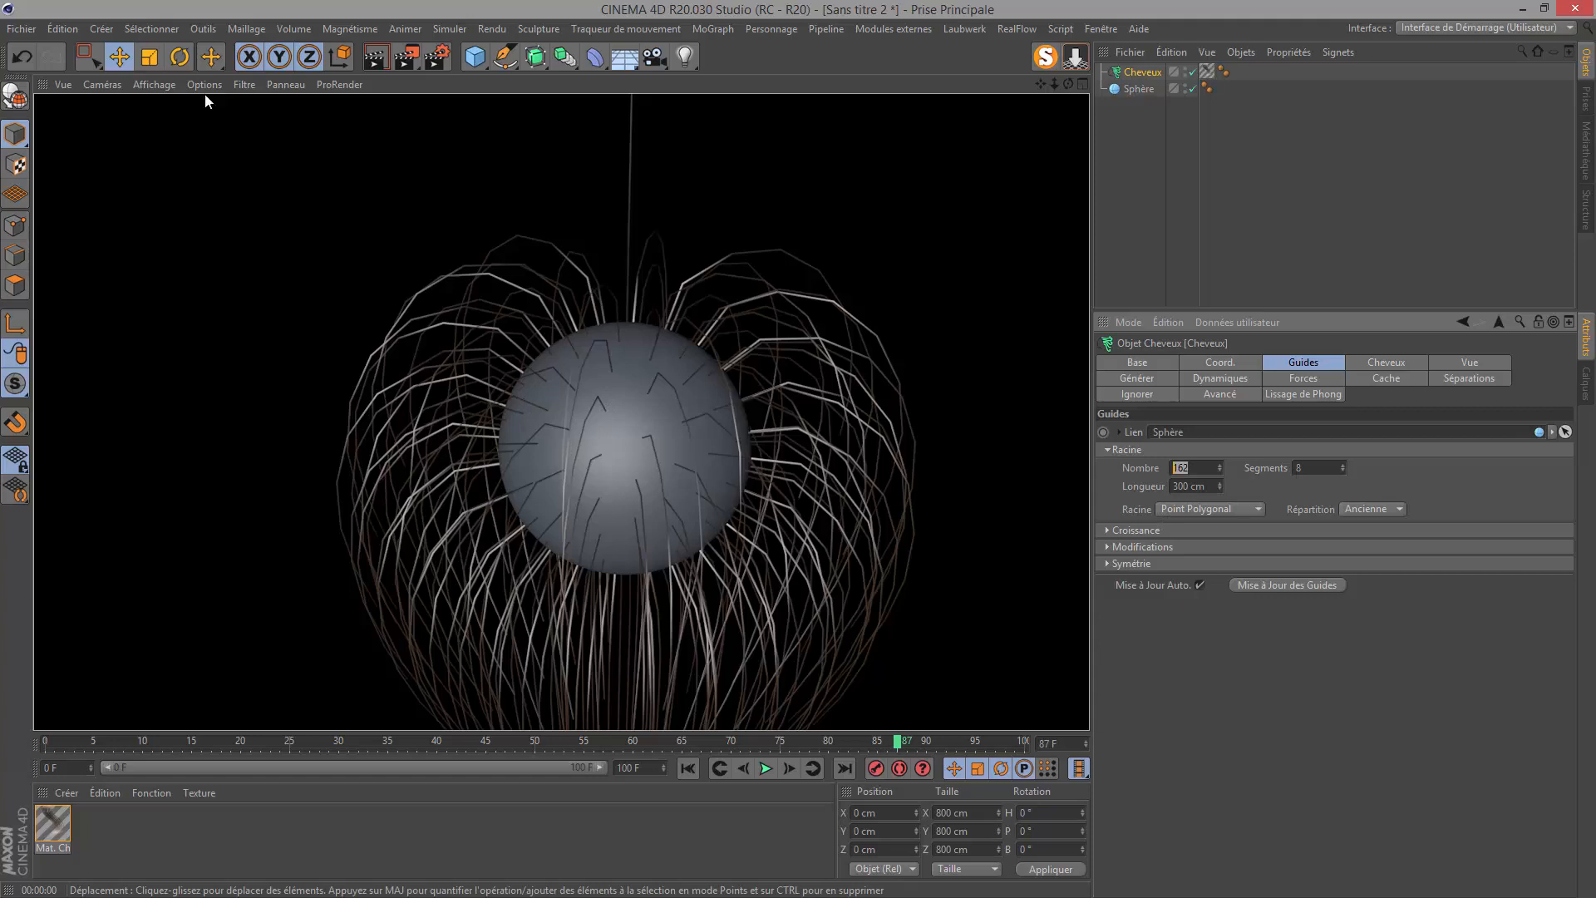
Switch the viewport to shaded display with mesh lines to show the sphere's polygons.
click(152, 85)
click(162, 128)
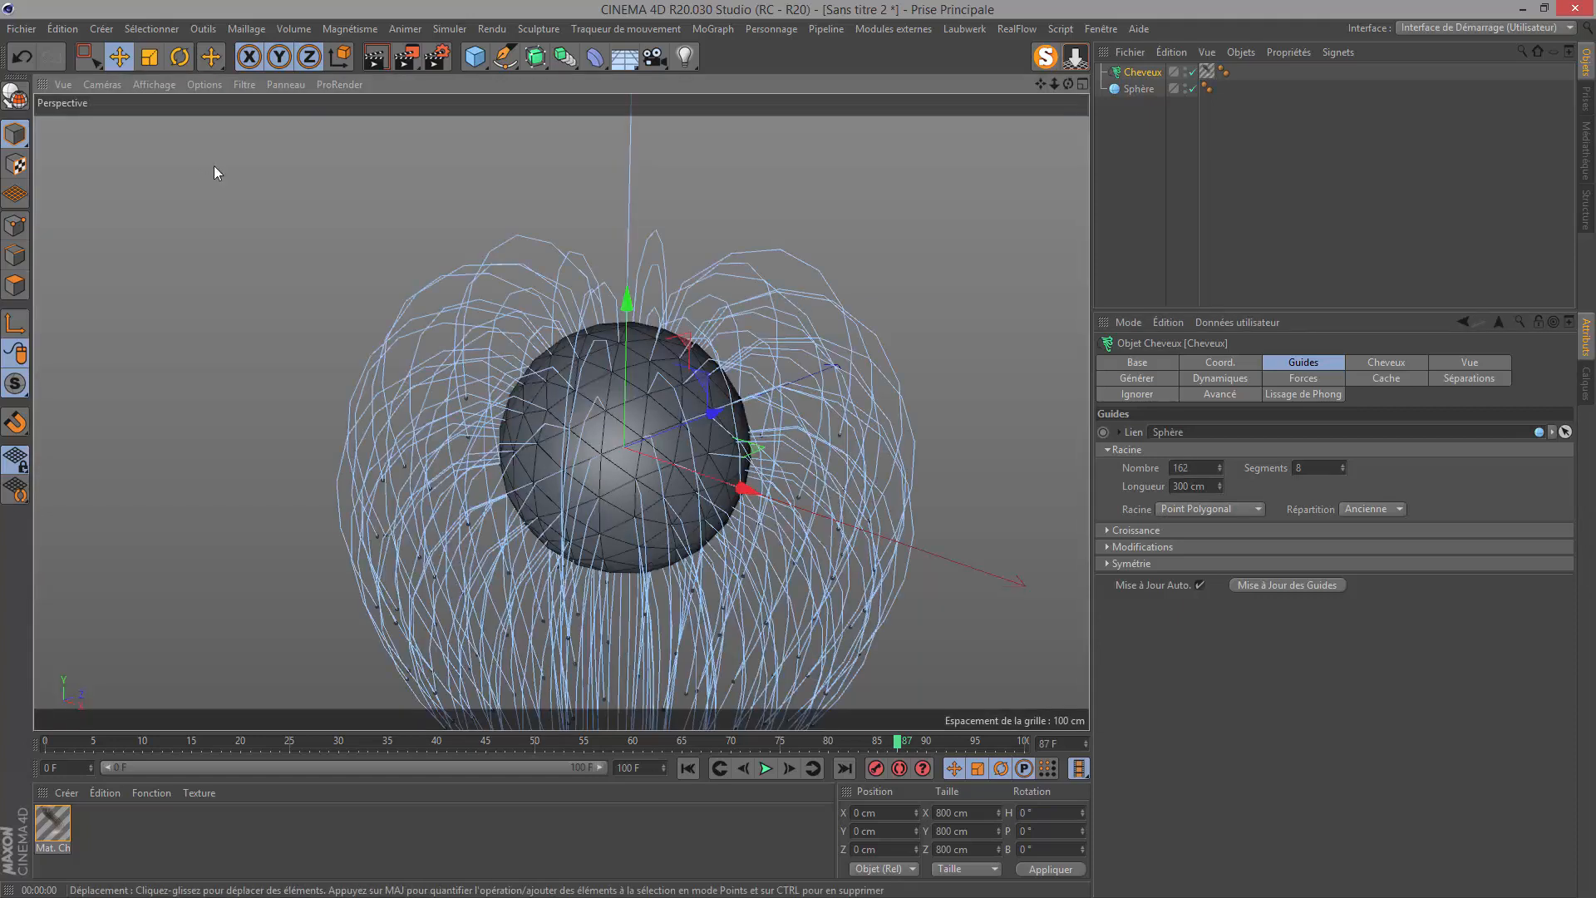
scroll(595, 419, up, 5)
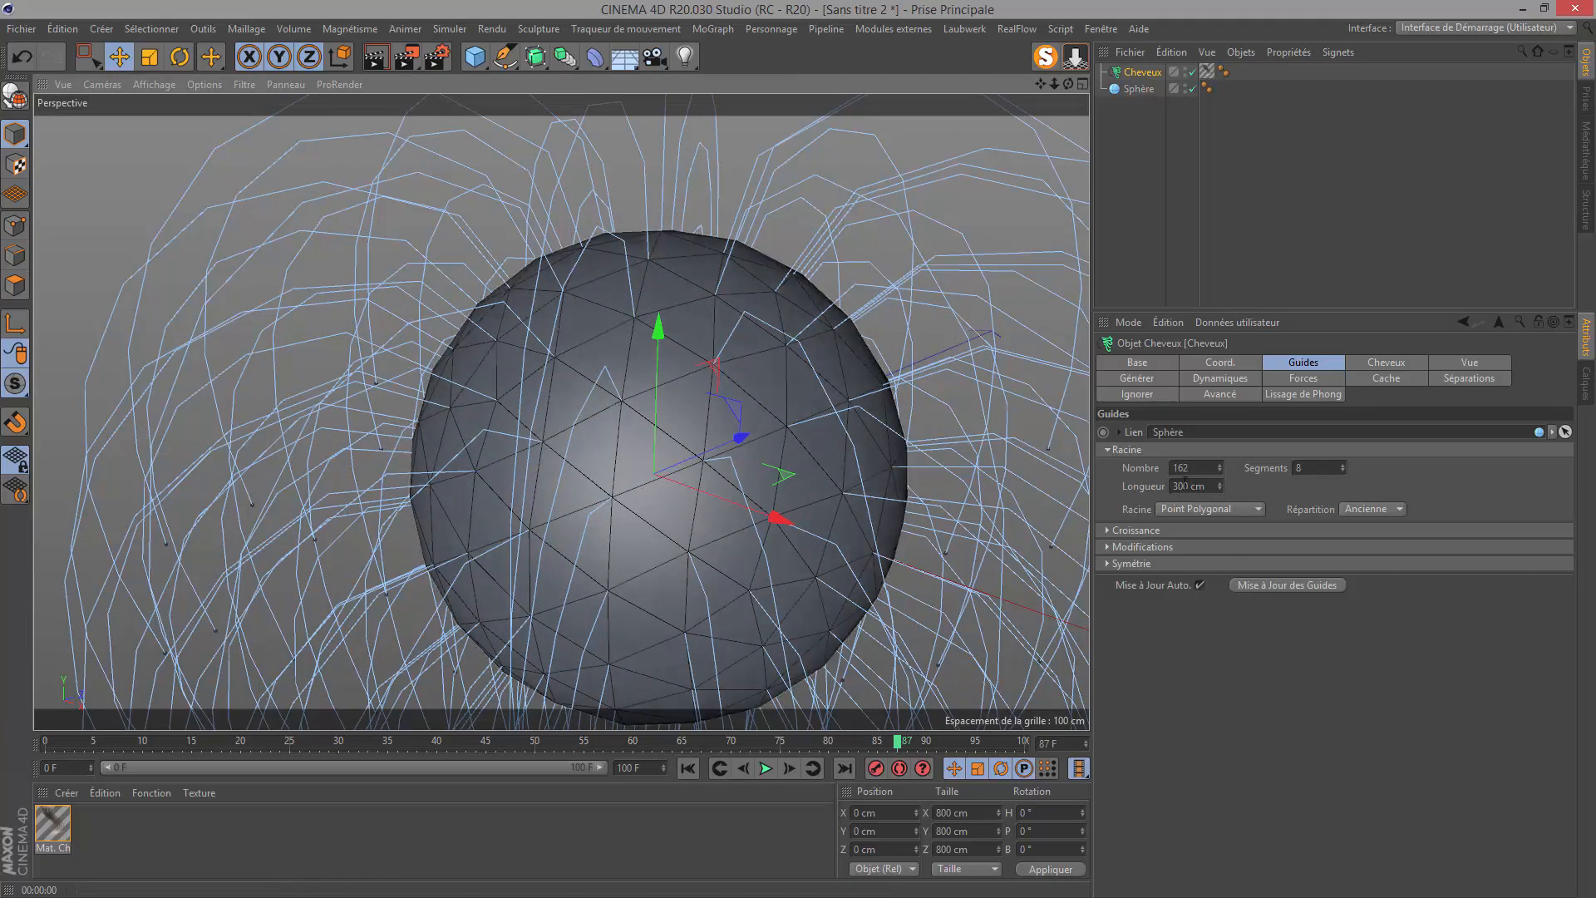
Set the hair guides' root to Surface Polygonale and the guide count to 5000.
click(1185, 508)
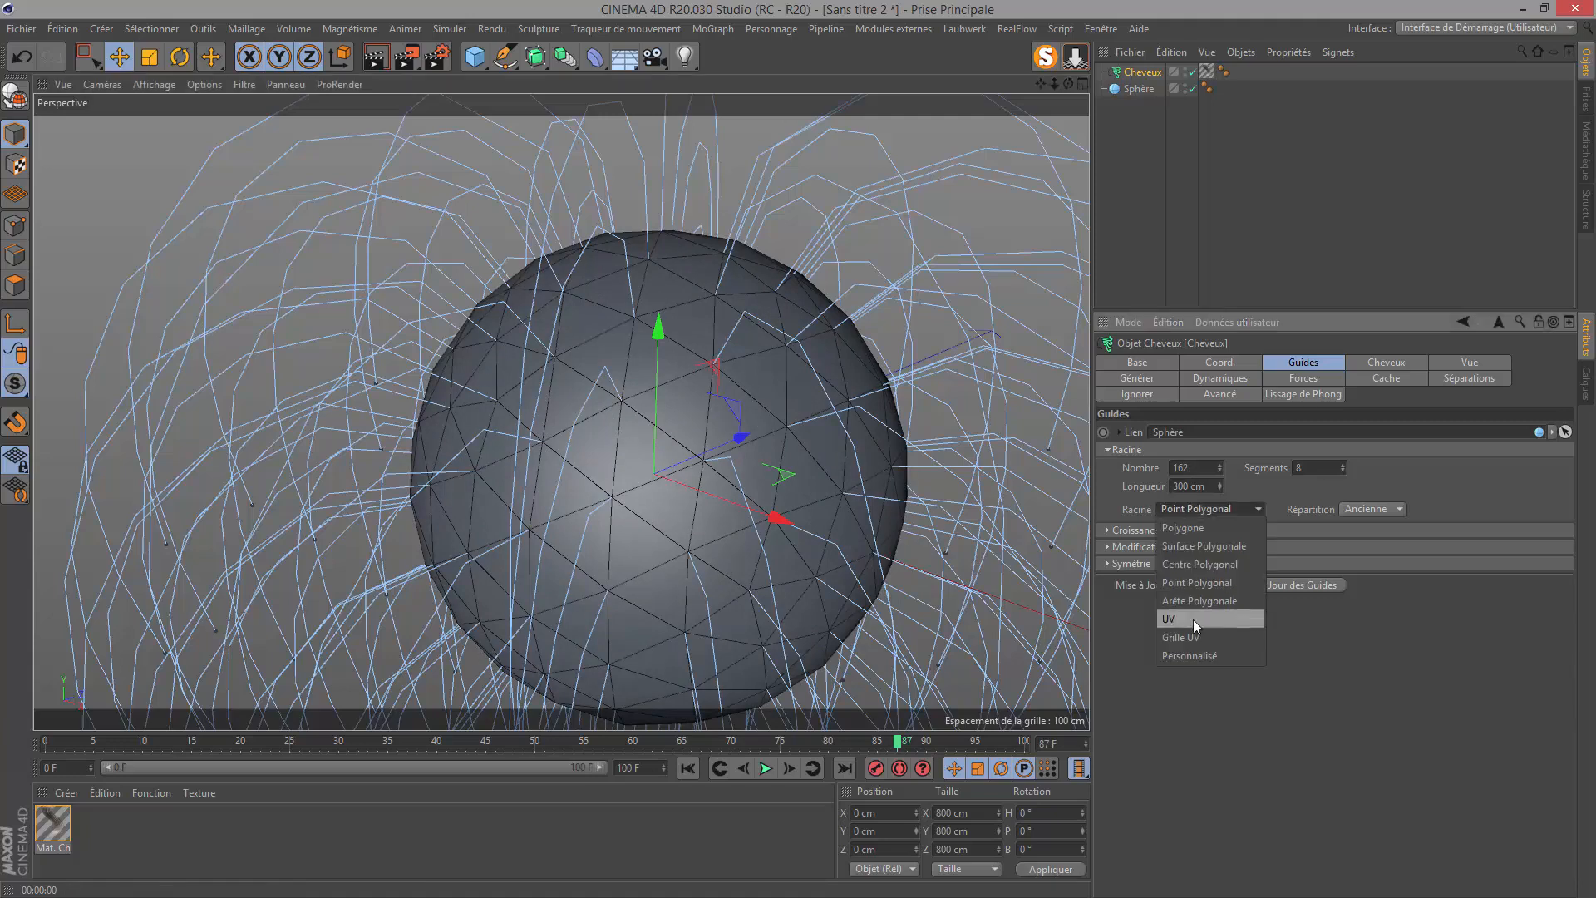
click(1190, 546)
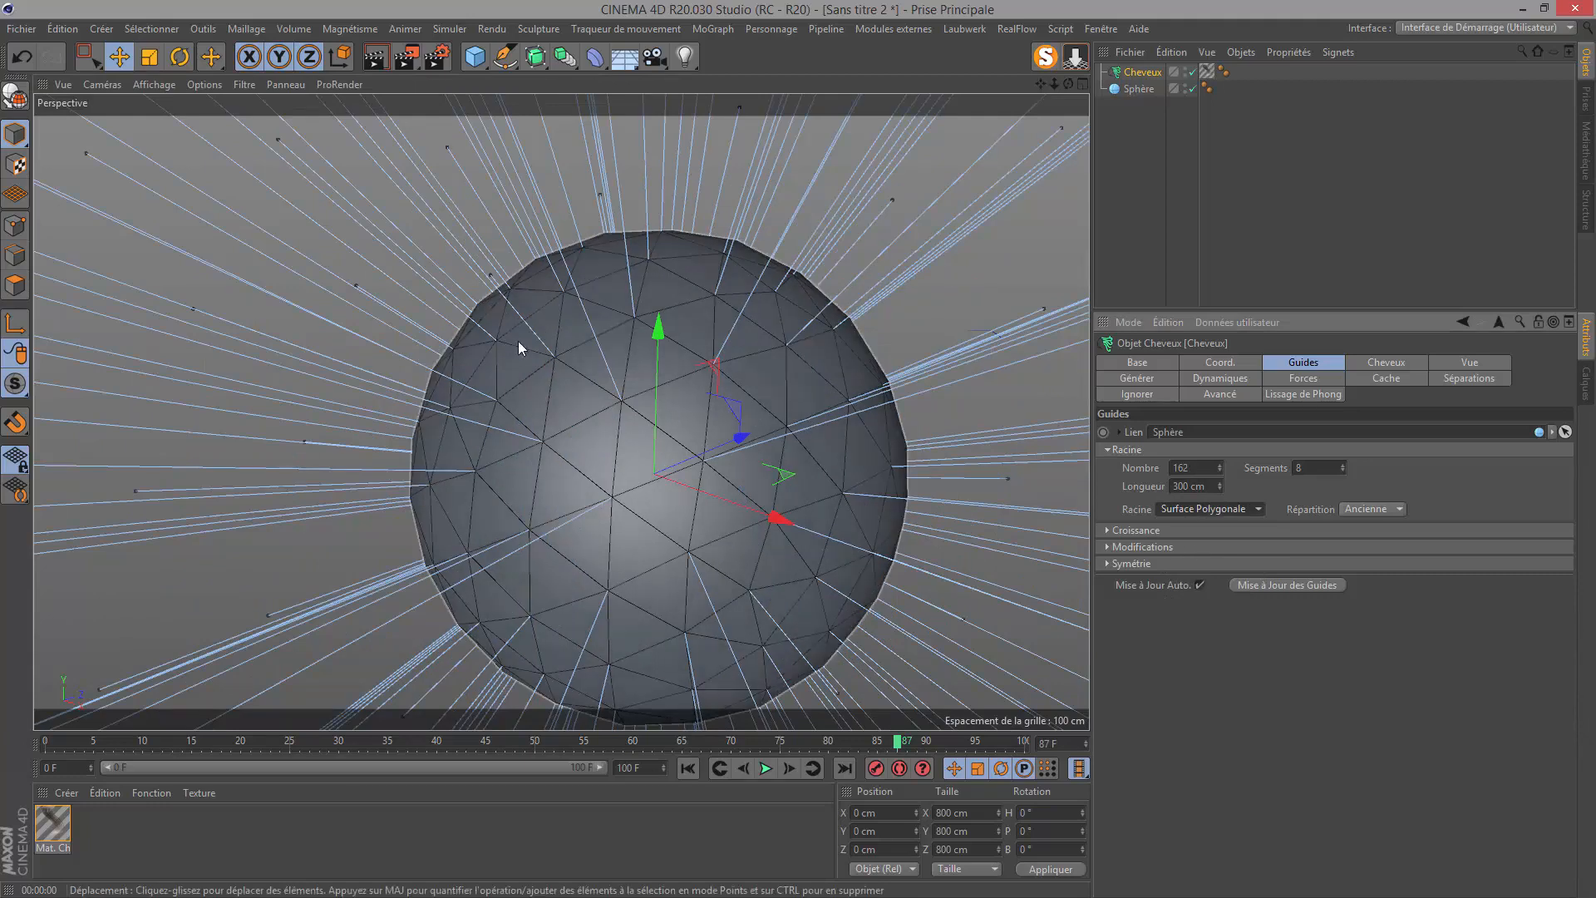
drag(1209, 467, 1083, 471)
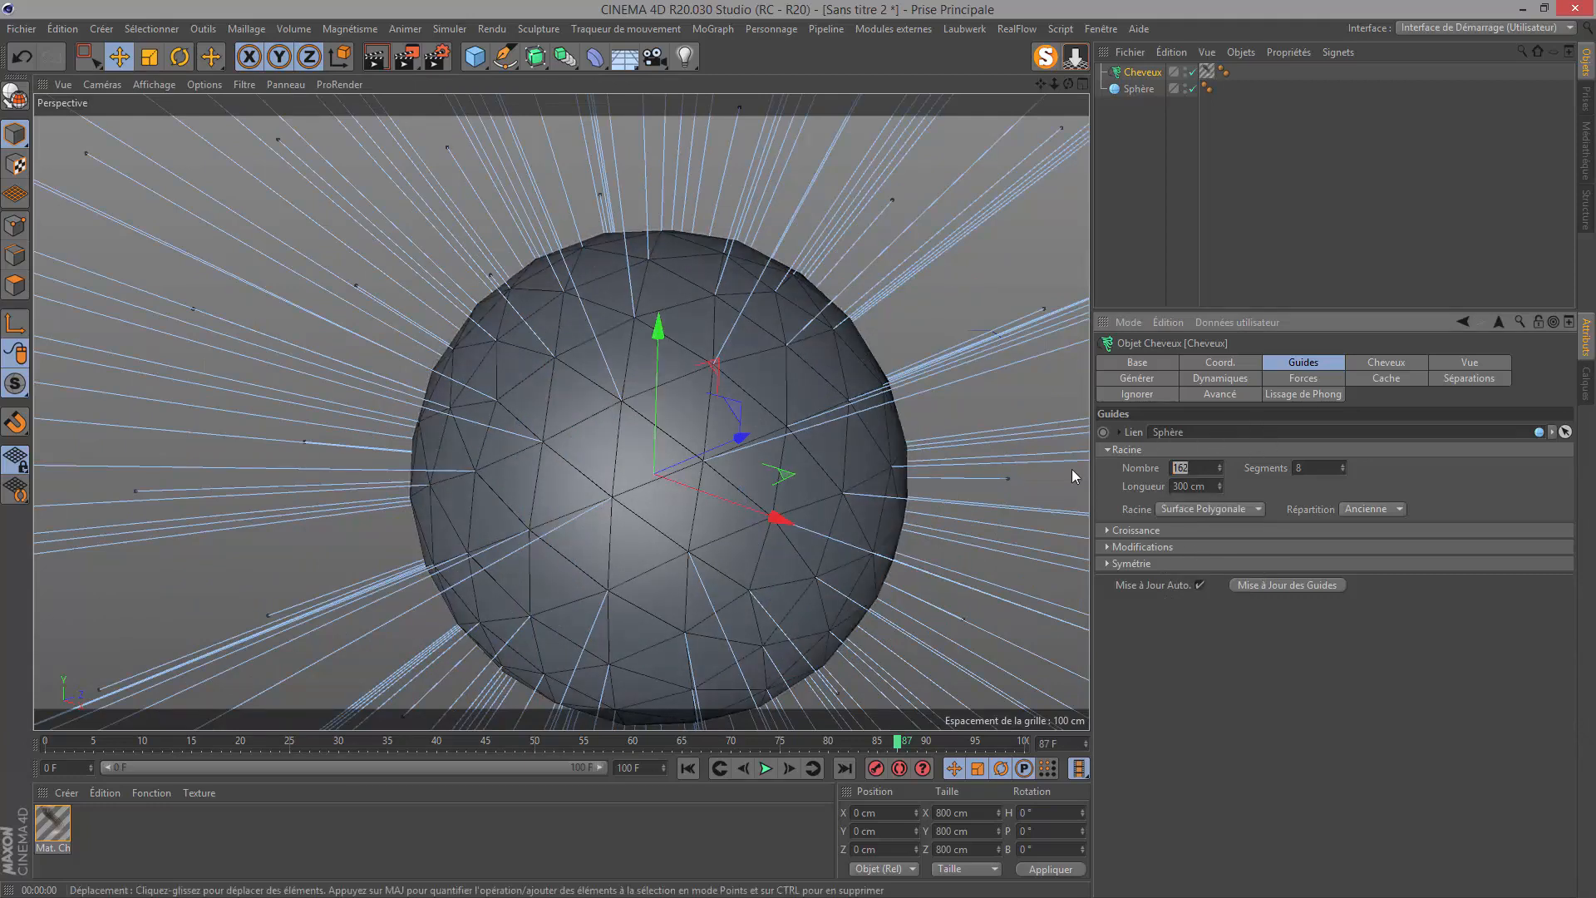
text(500)
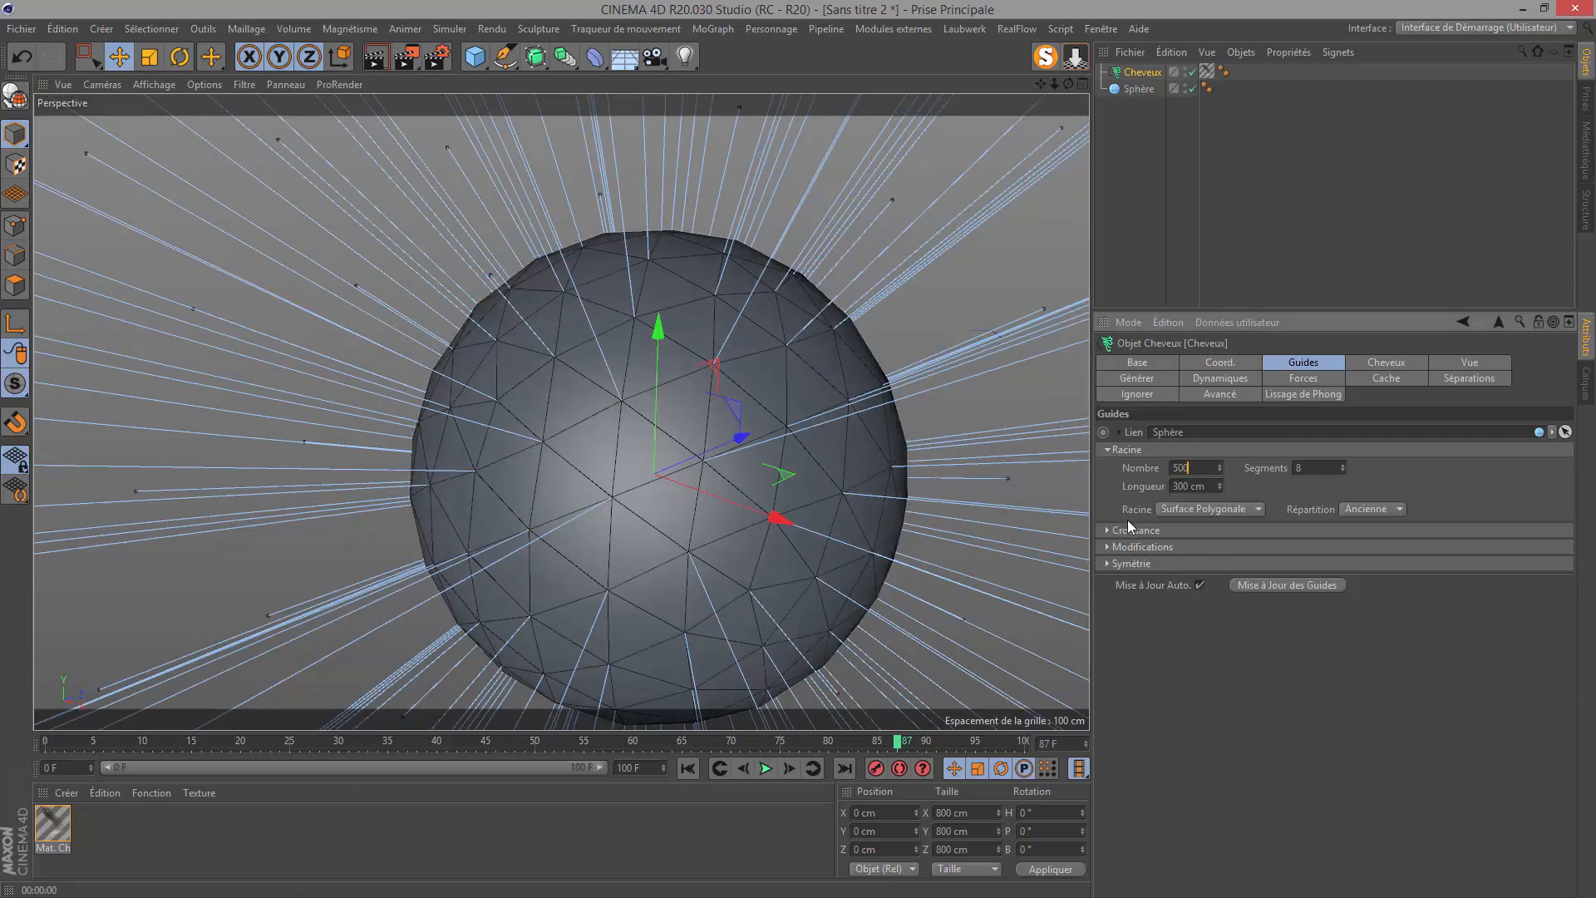
key(Return)
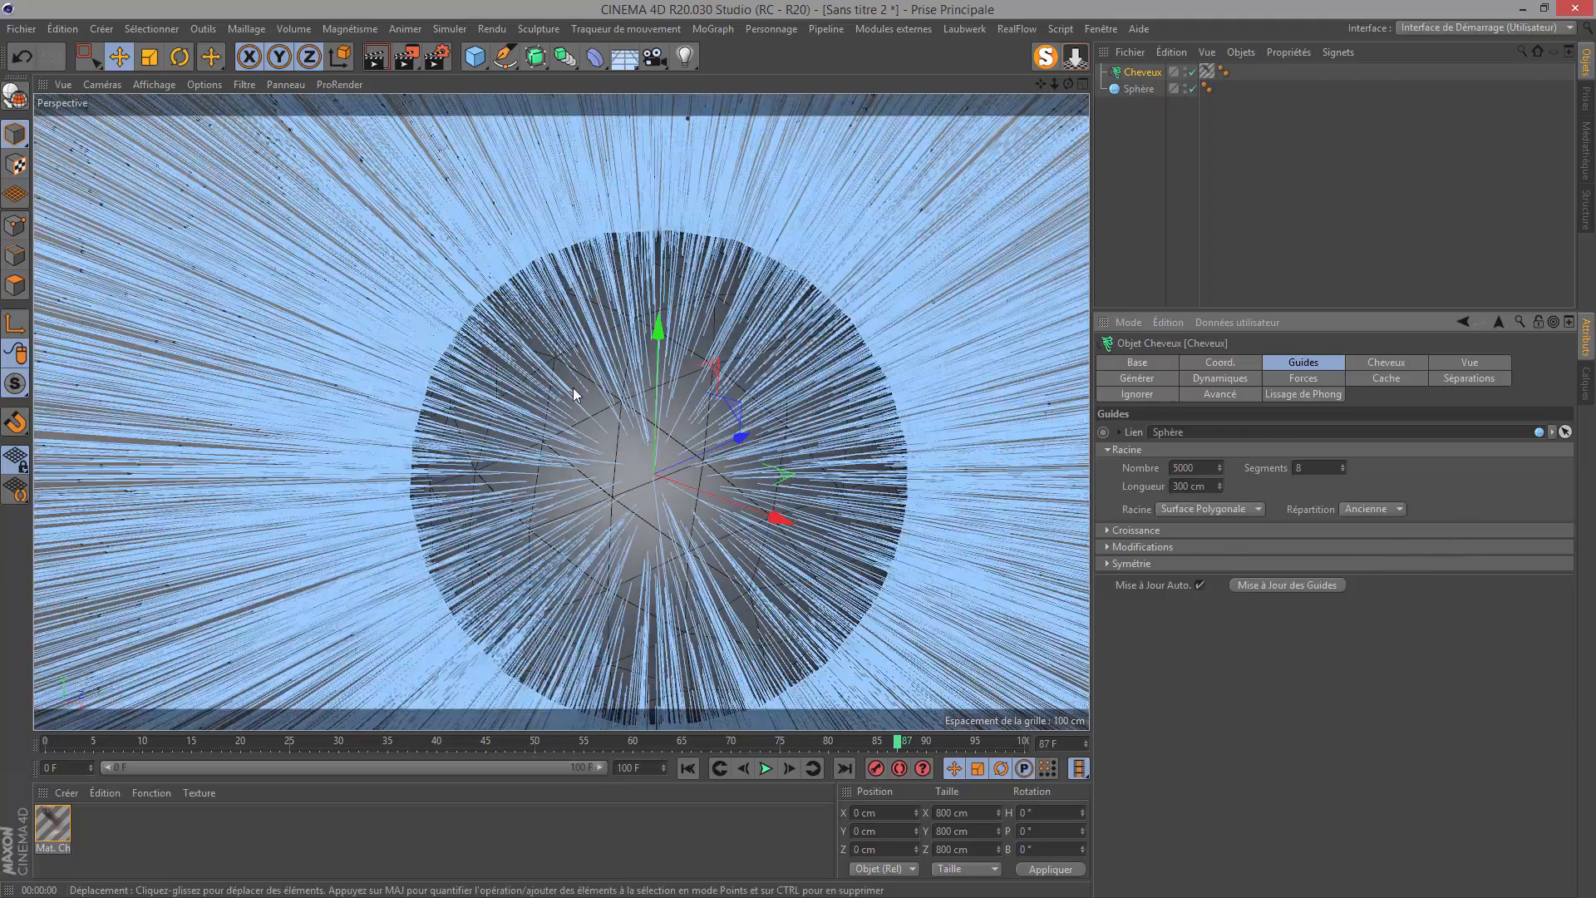
Render the viewport with the whole hair ball in view.
scroll(574, 390, down, 10)
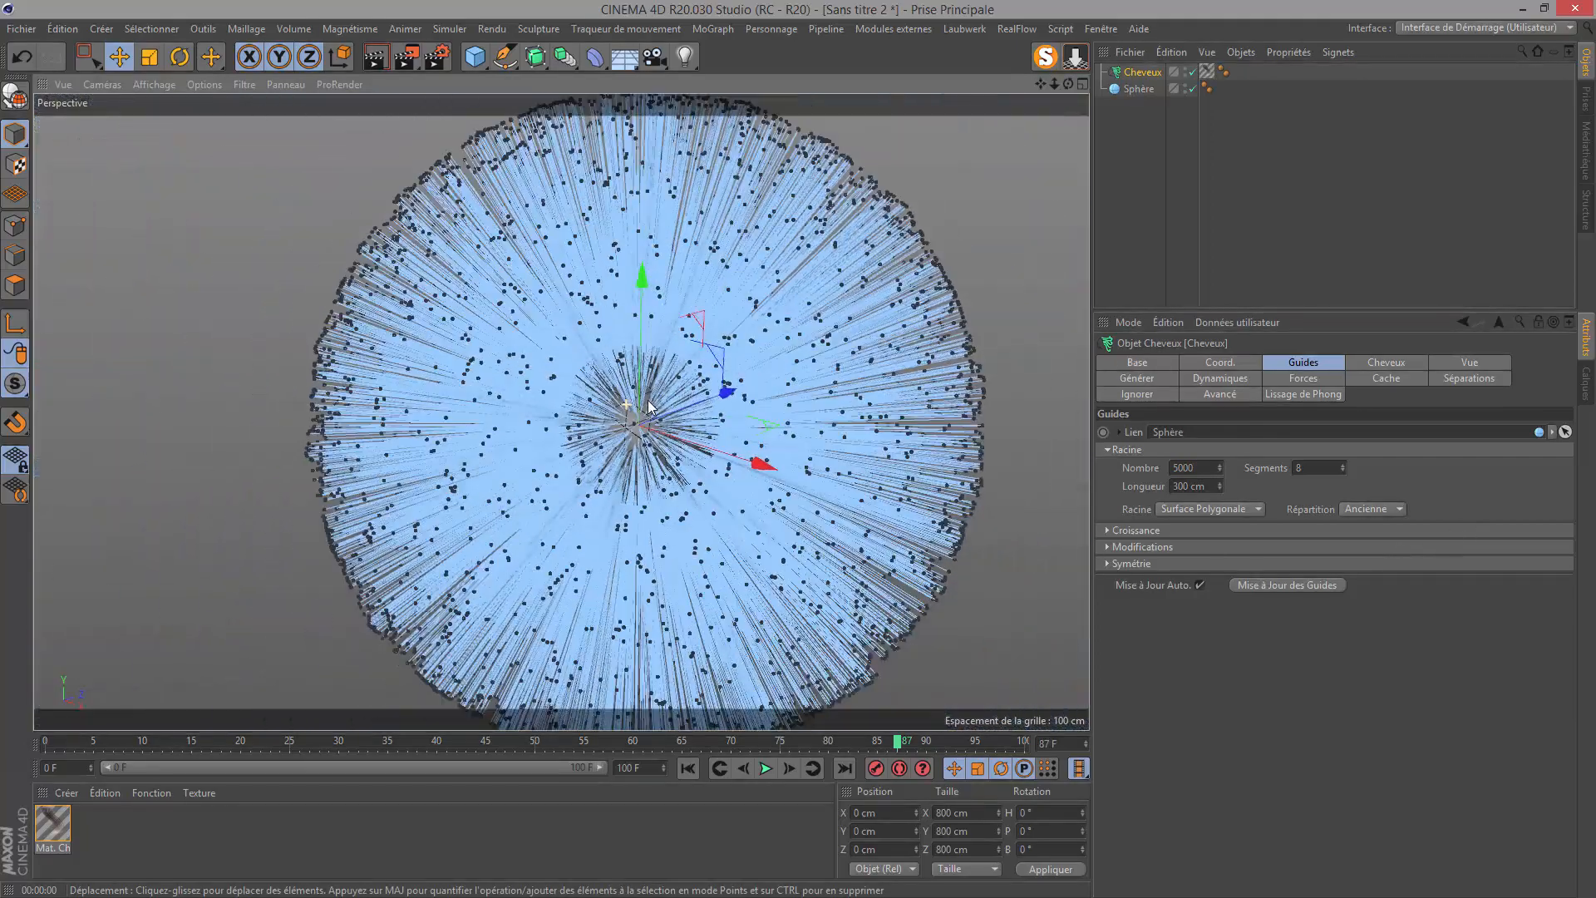
scroll(649, 406, down, 3)
click(376, 64)
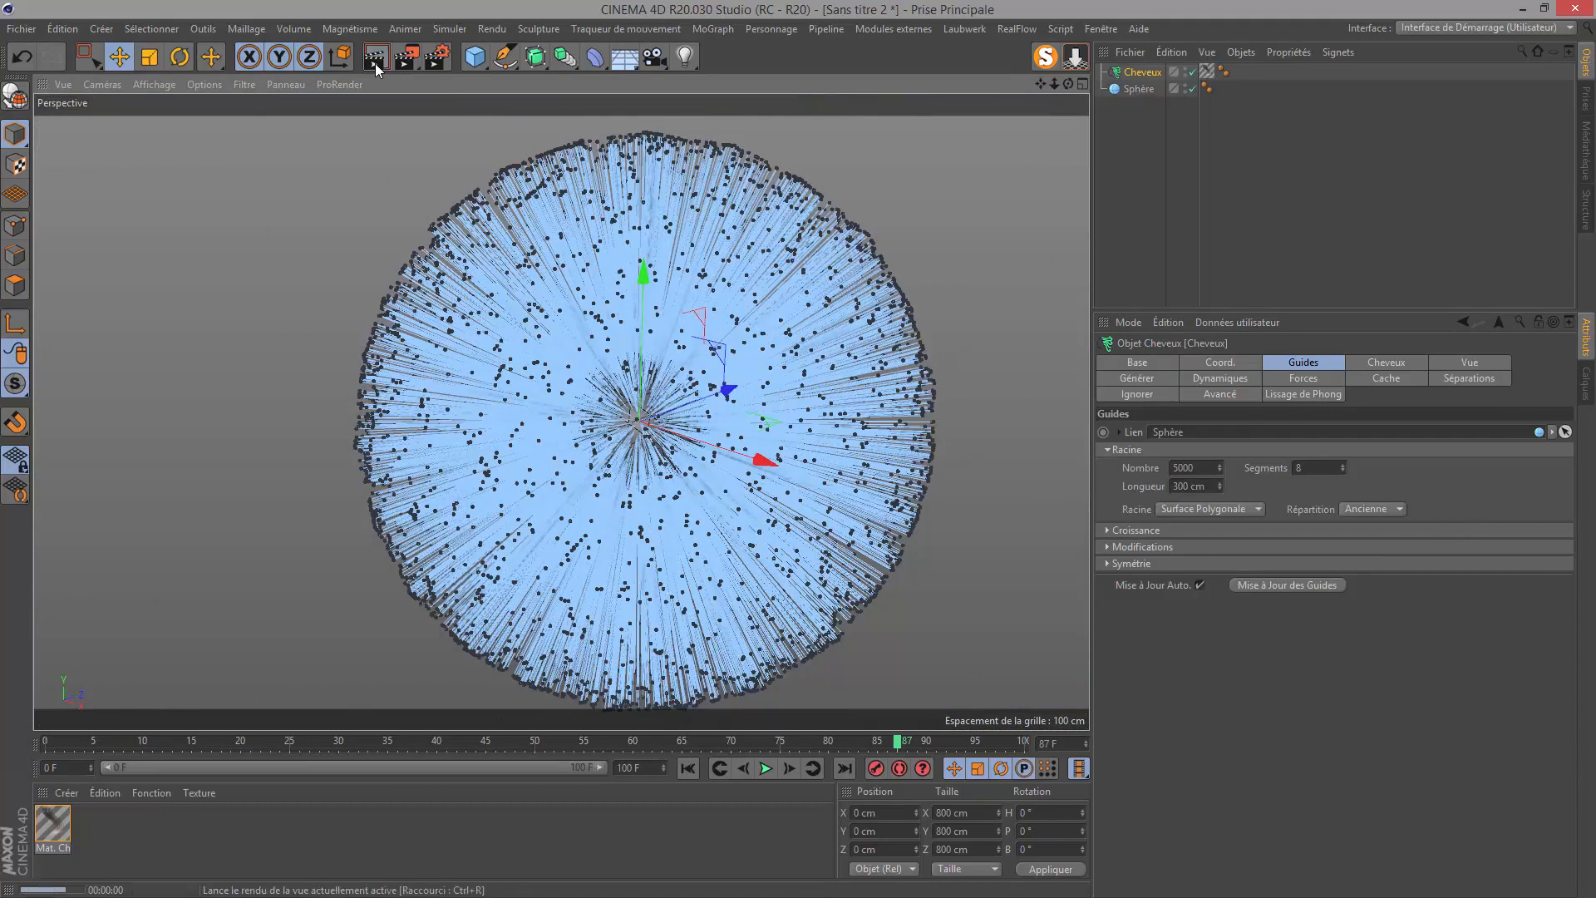
Play the hair simulation from the first frame, stop it at frame 92 and render the viewport.
click(687, 767)
click(765, 768)
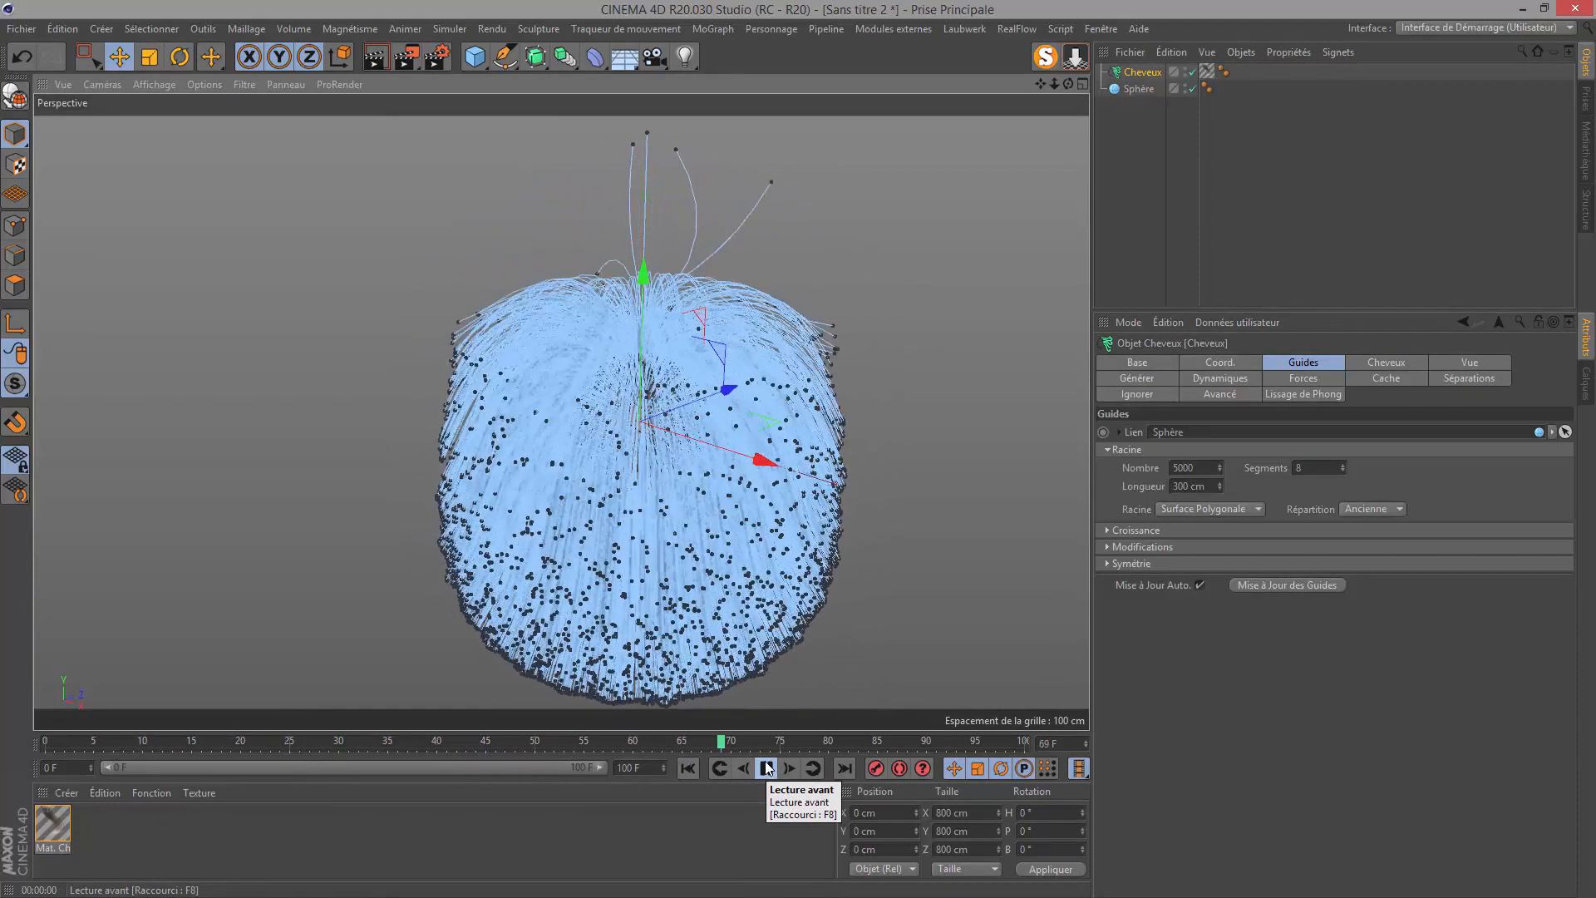
click(766, 768)
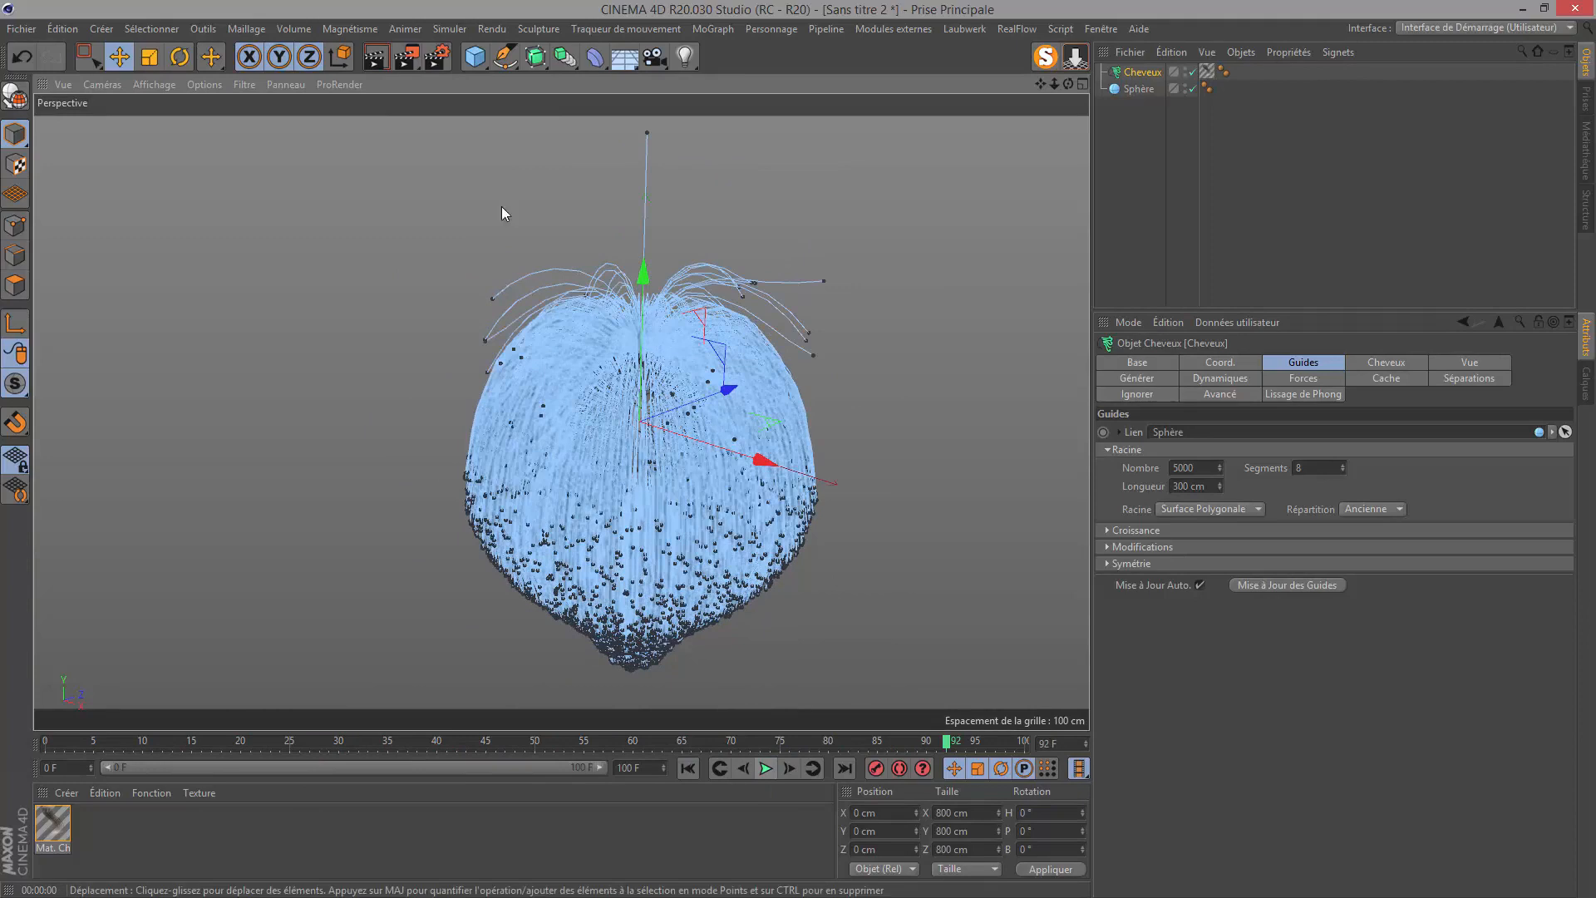
click(375, 58)
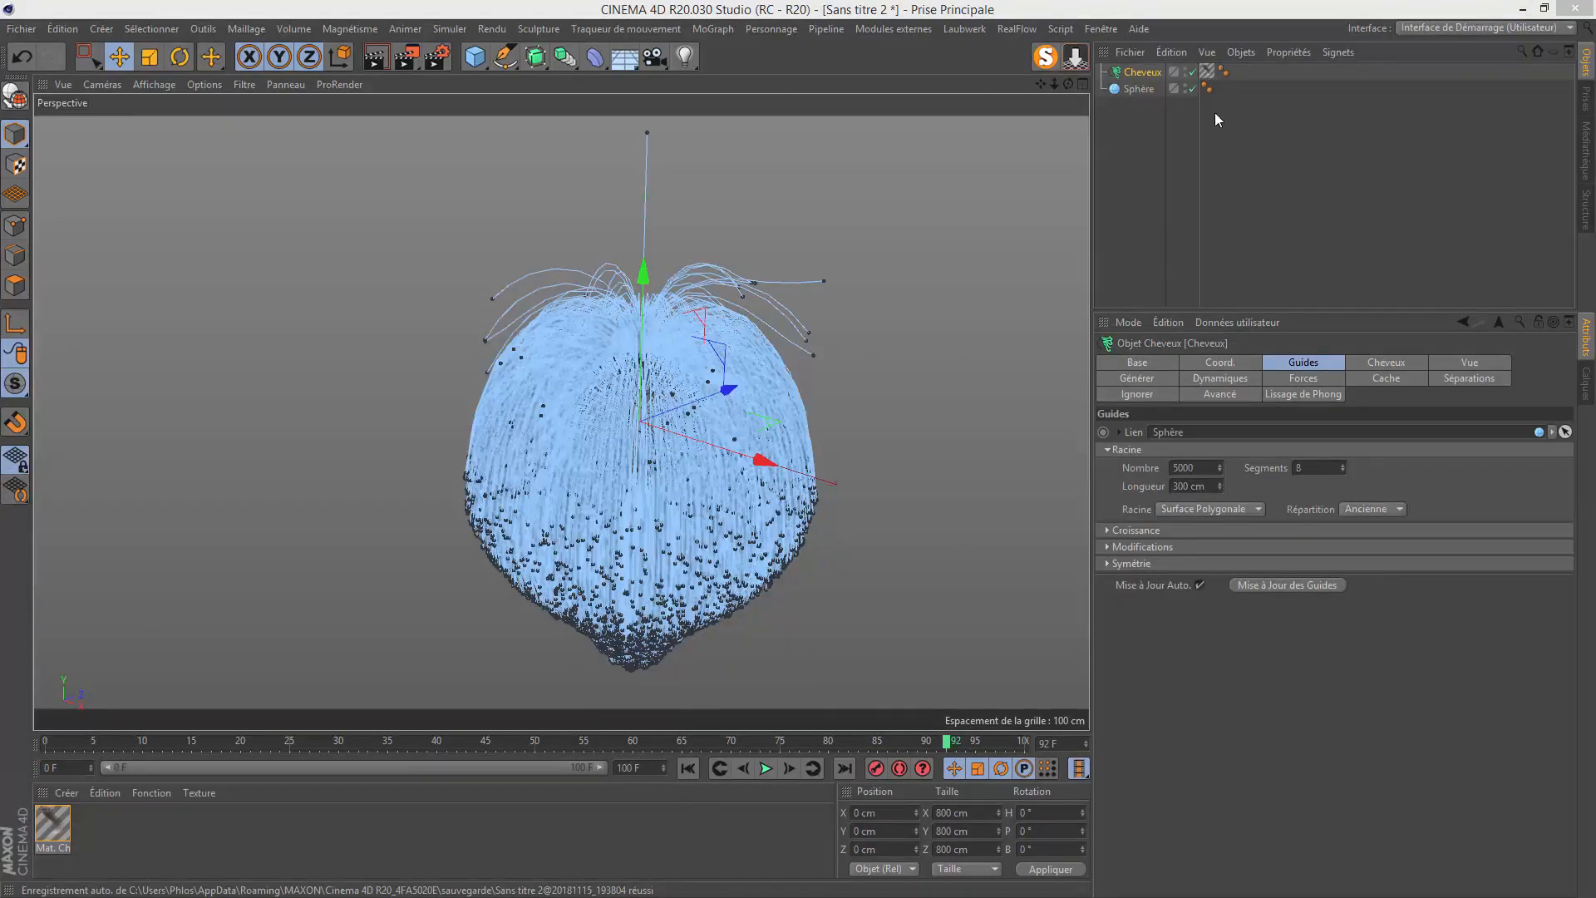
Add a Vibration tag to the sphere.
right_click(1138, 91)
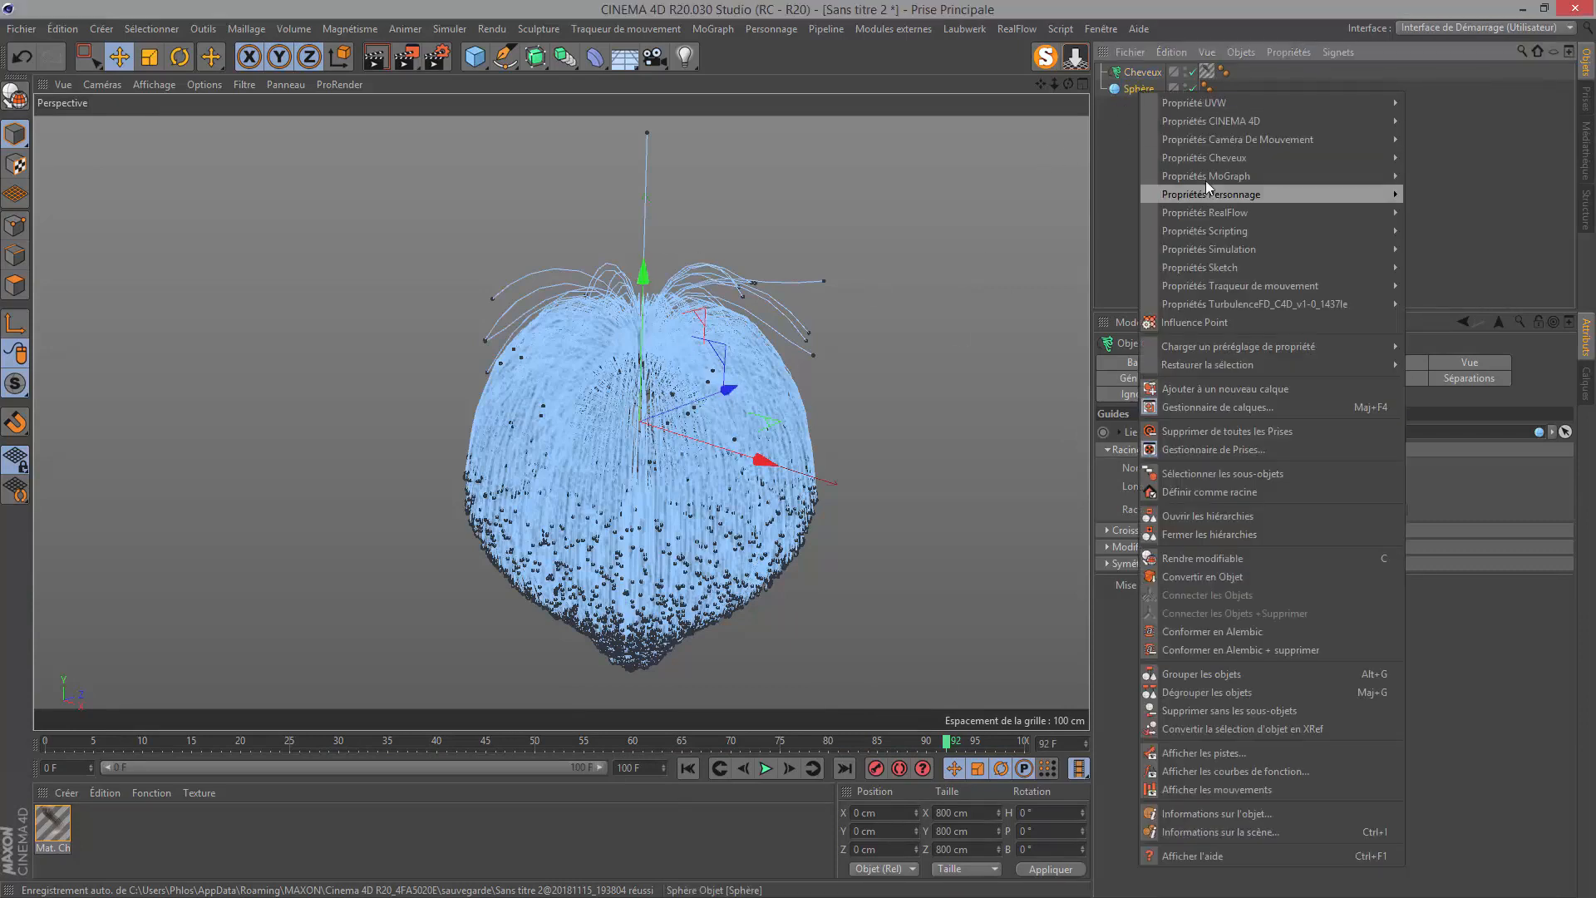
mouse_move(1217, 123)
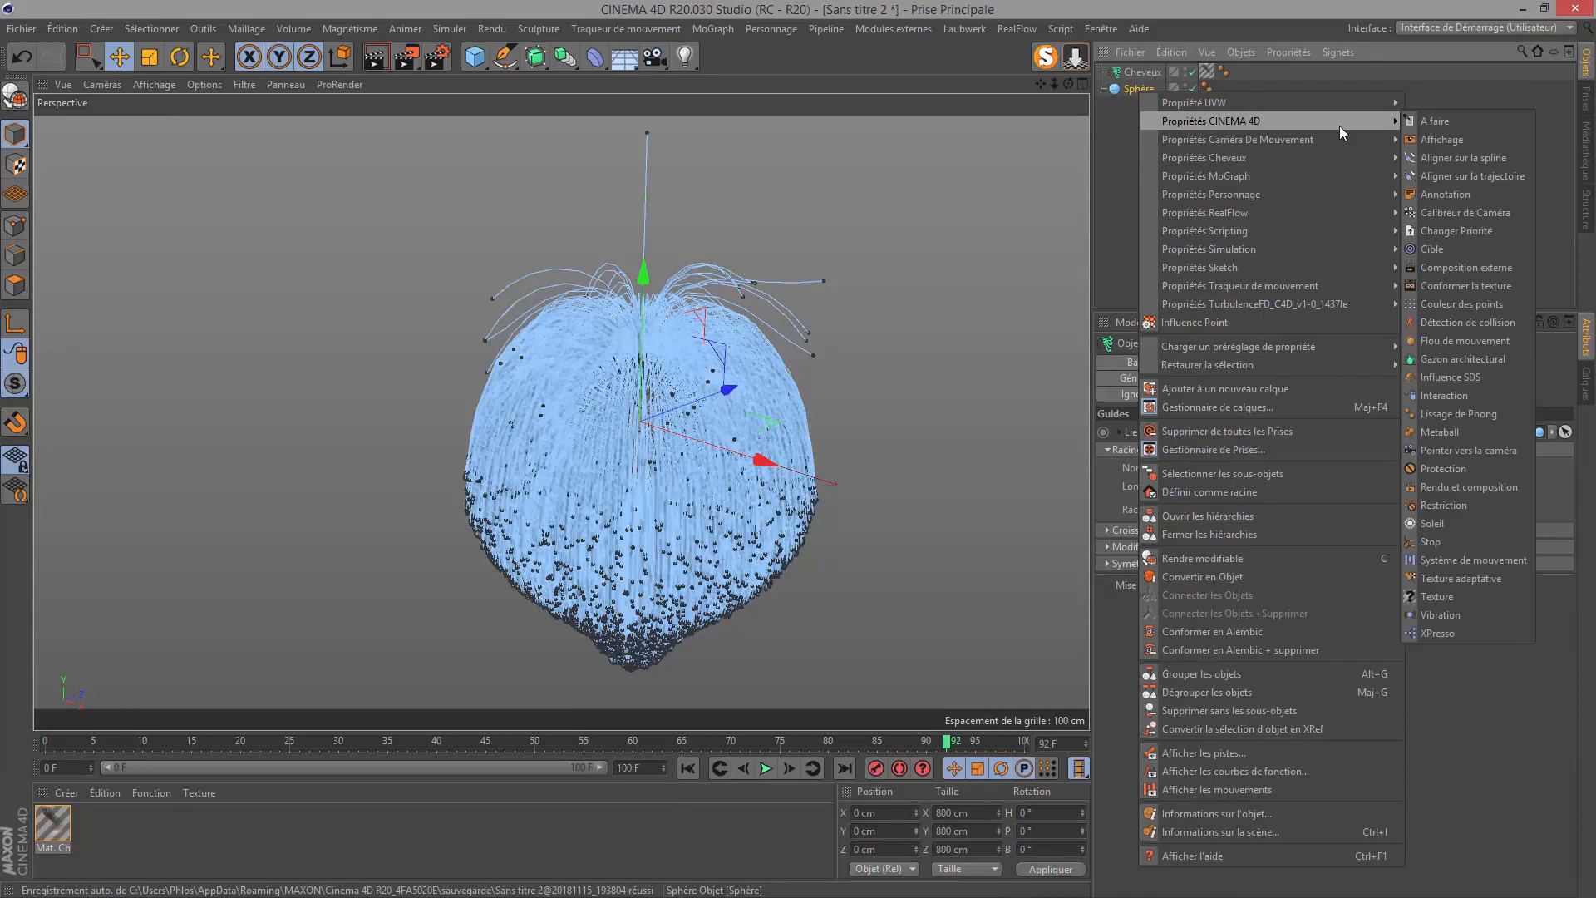
click(1434, 615)
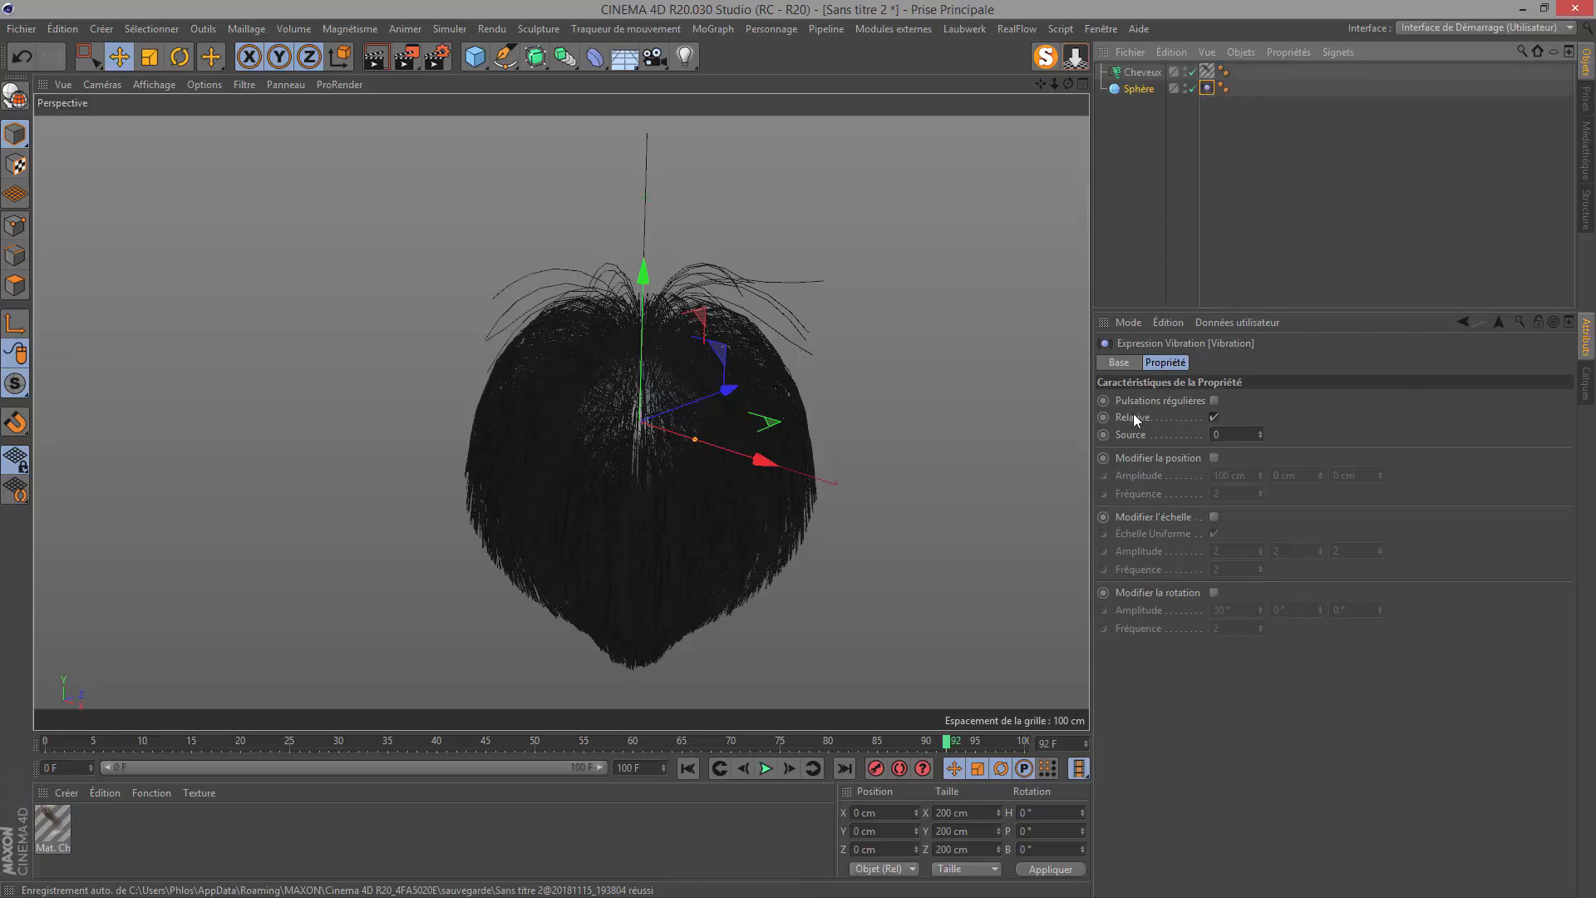
Enable position vibration on the sphere's tag with amplitudes of 50, 50 and 0 cm and a frequency of 0.5.
click(1212, 458)
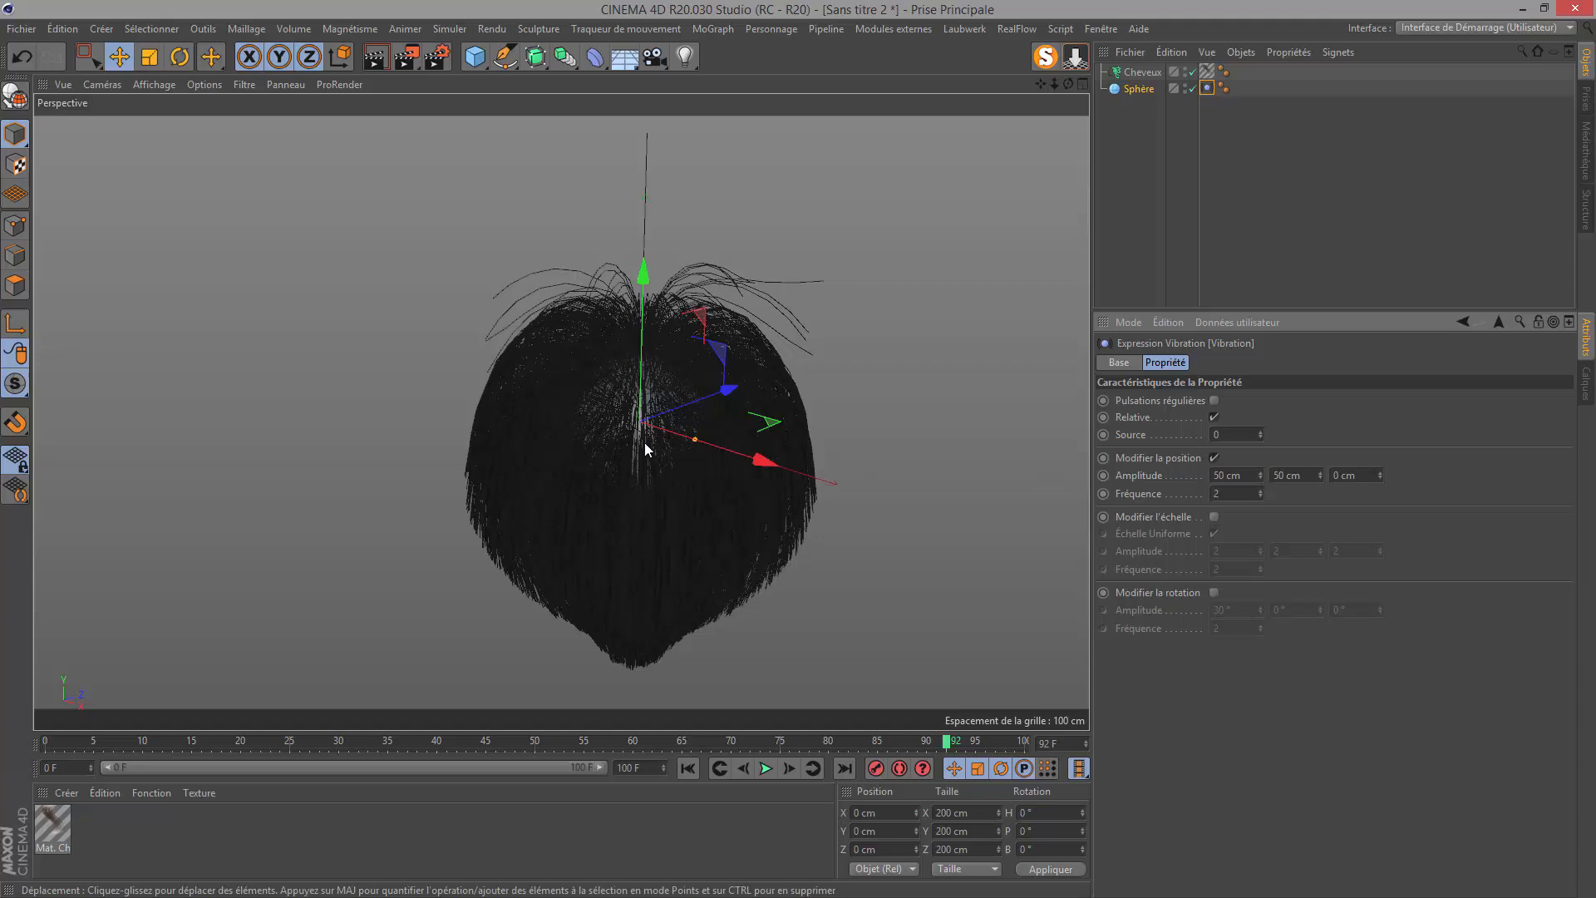
drag(1068, 86, 1188, 86)
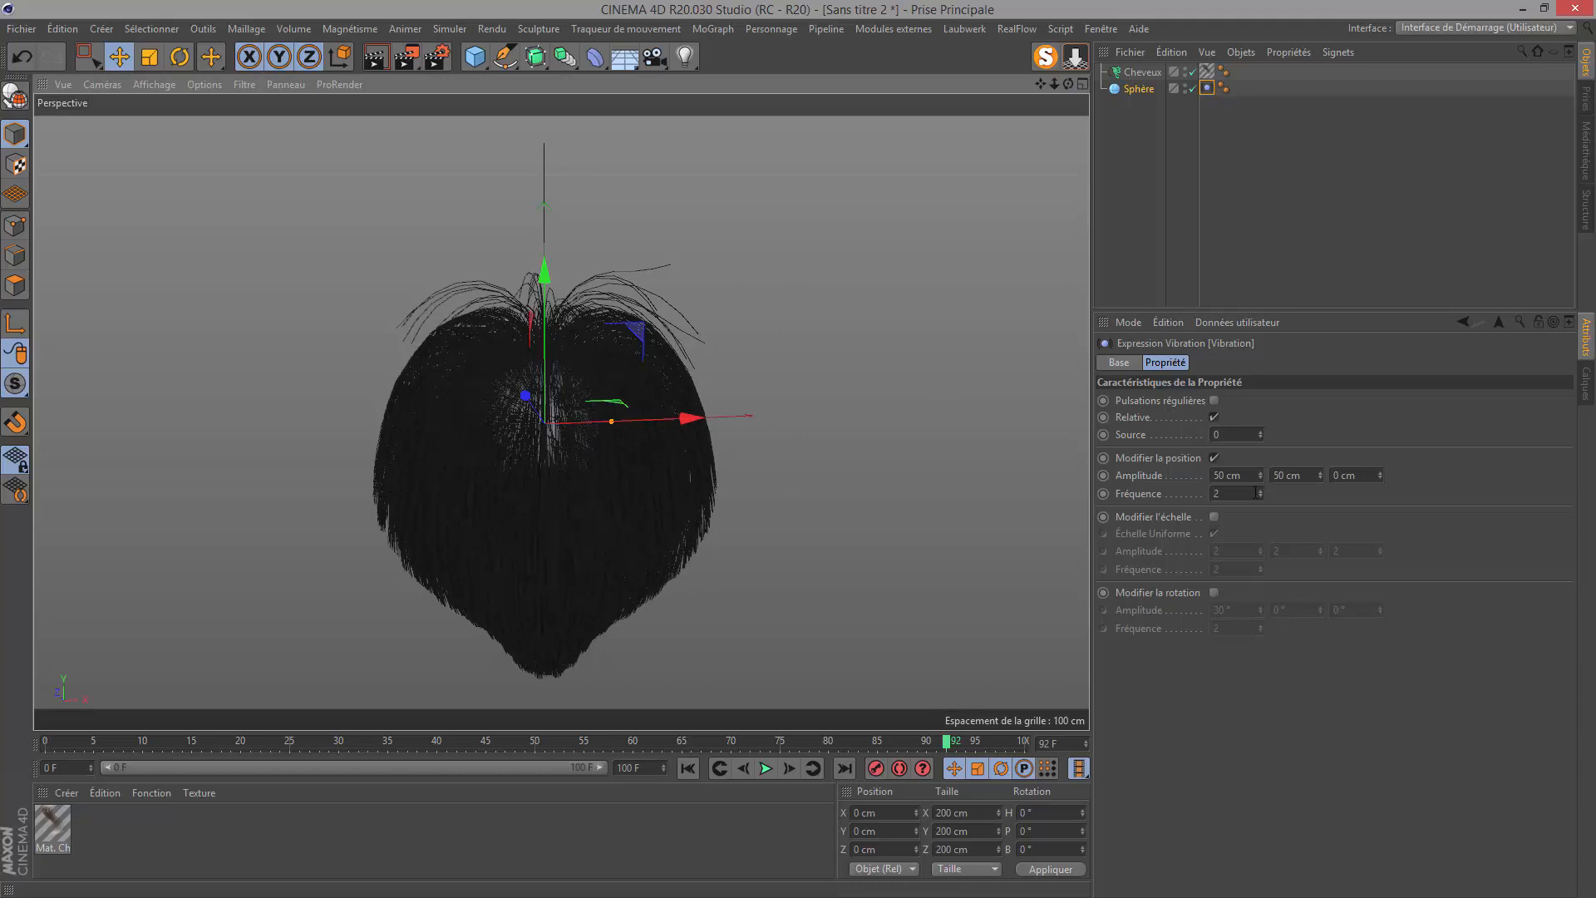
click(1253, 493)
key(BackSpace)
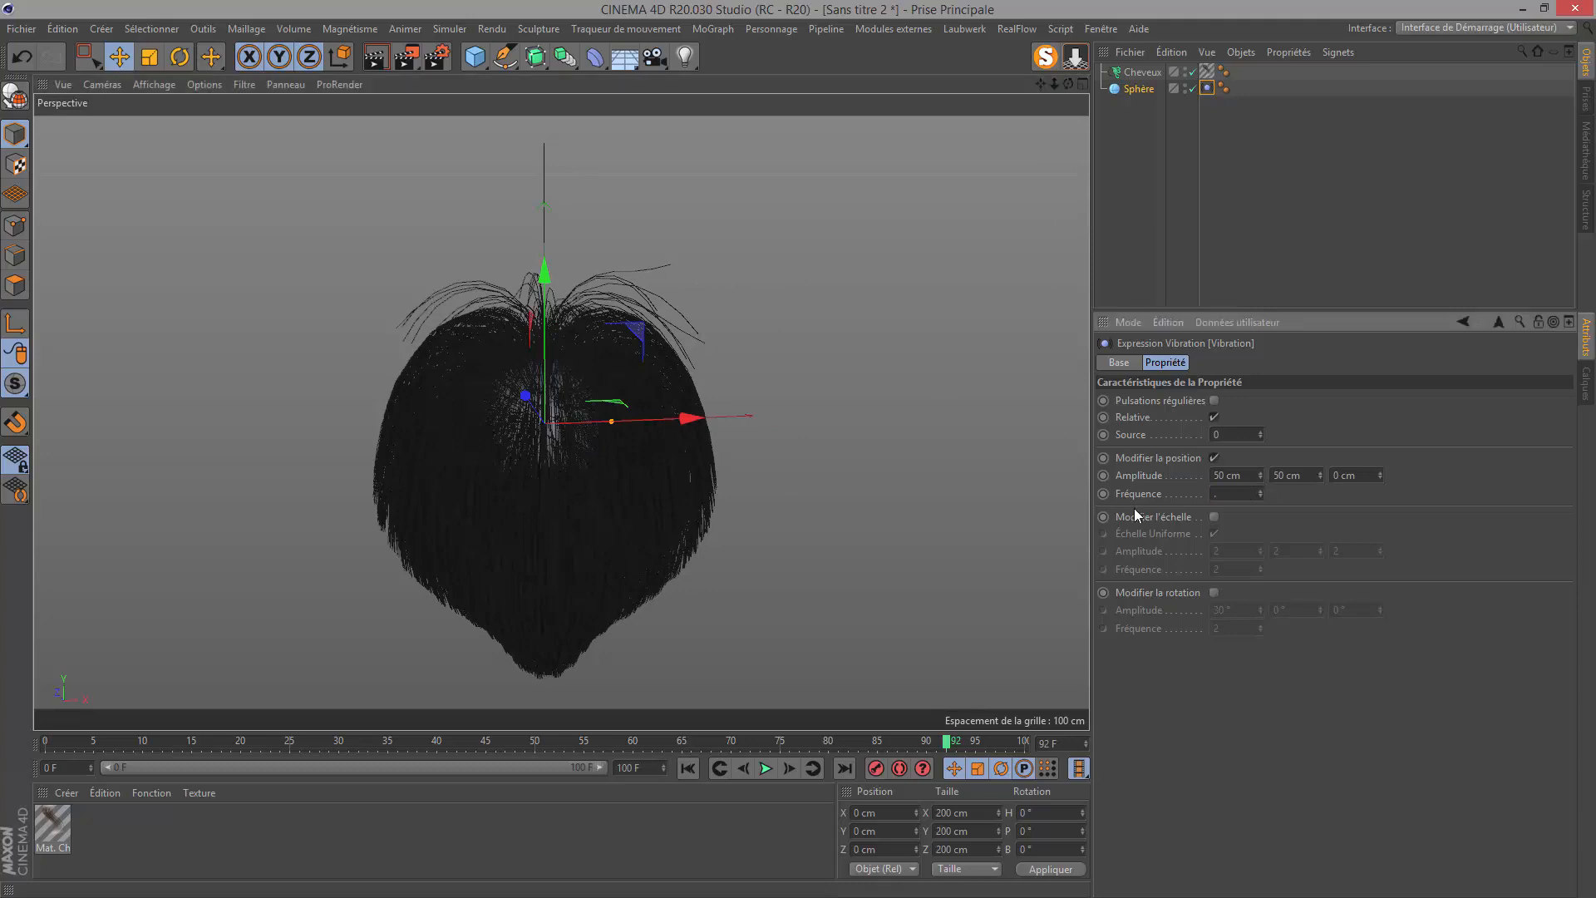
Enable rotation vibration on the sphere's tag with amplitudes of 10°, 10° and 10° and a frequency of 0.5.
click(1213, 591)
key(Tab)
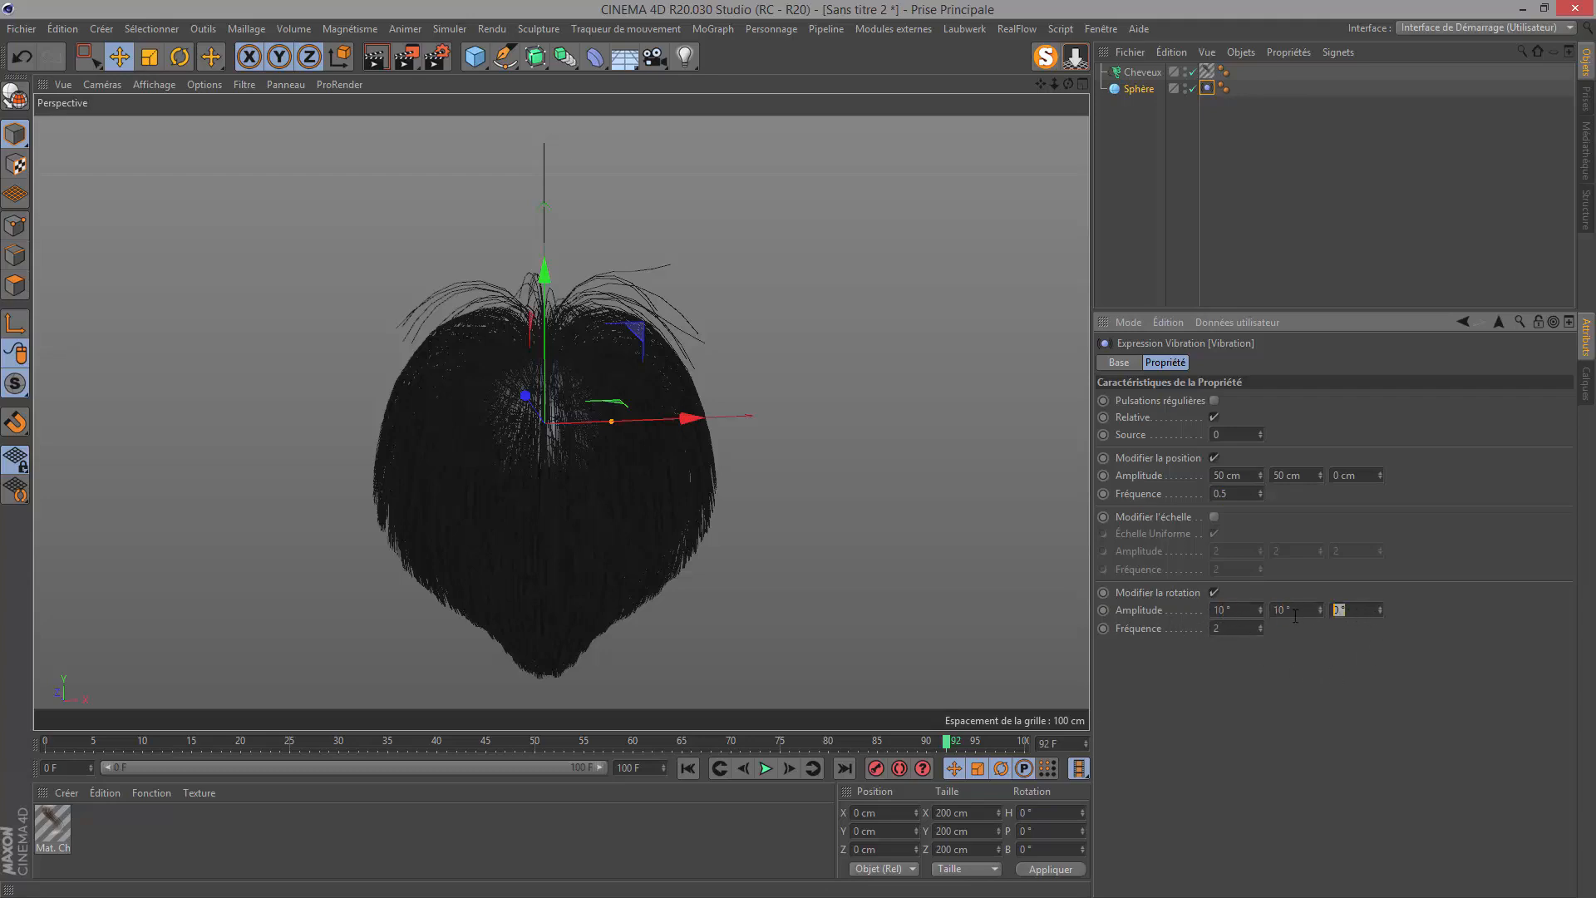
text(0.5)
key(Return)
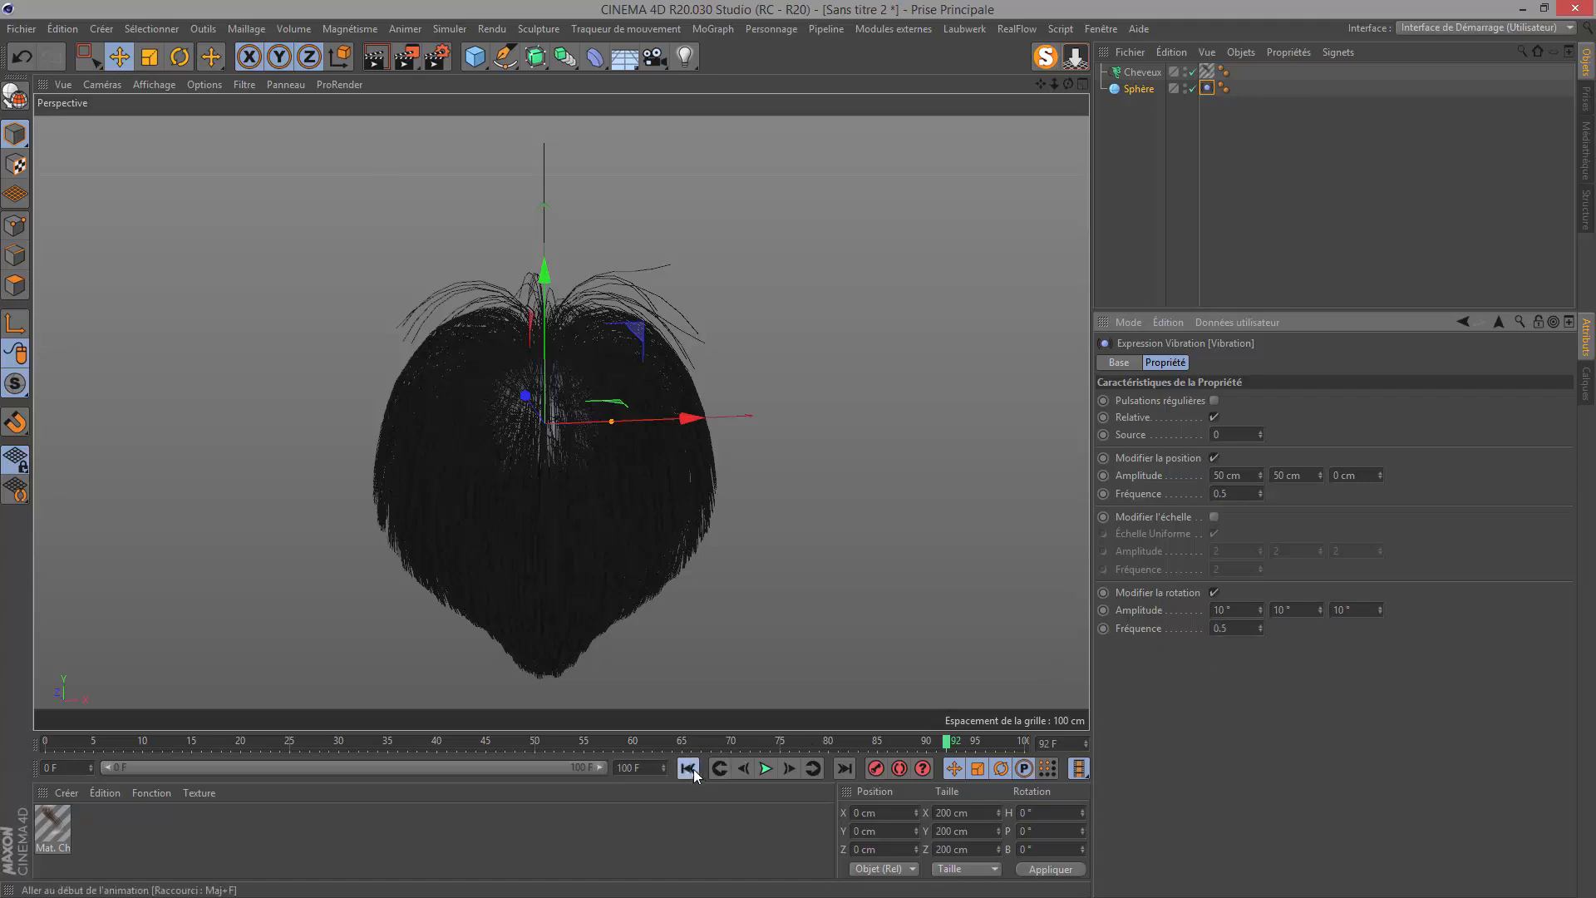
Disable the hair object and play the sphere's vibration from the first frame.
click(693, 769)
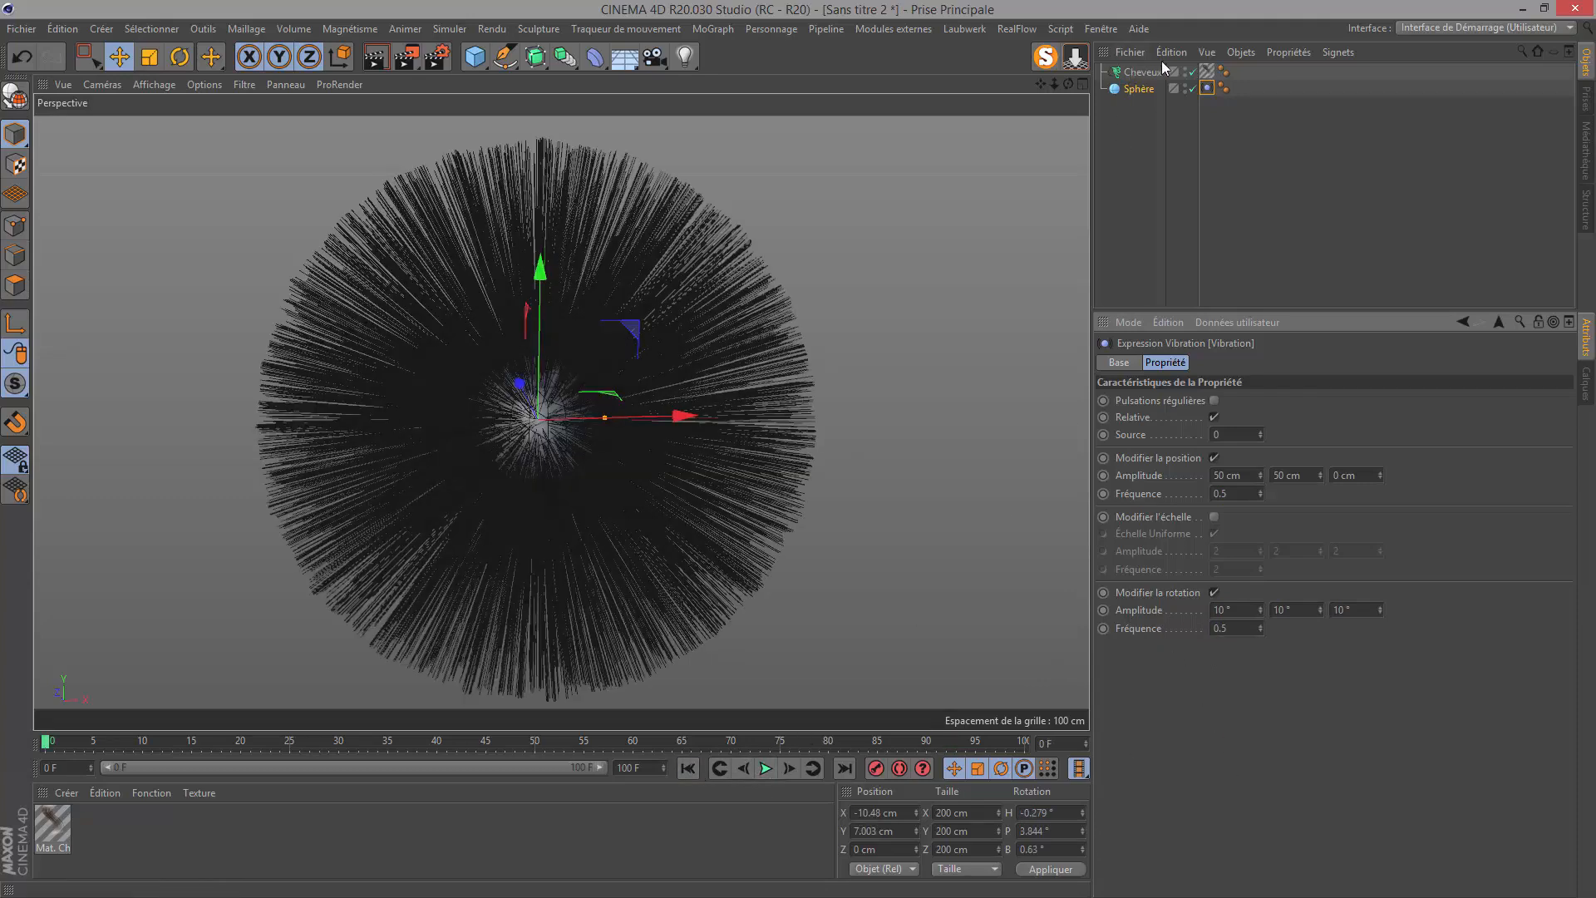
click(1193, 72)
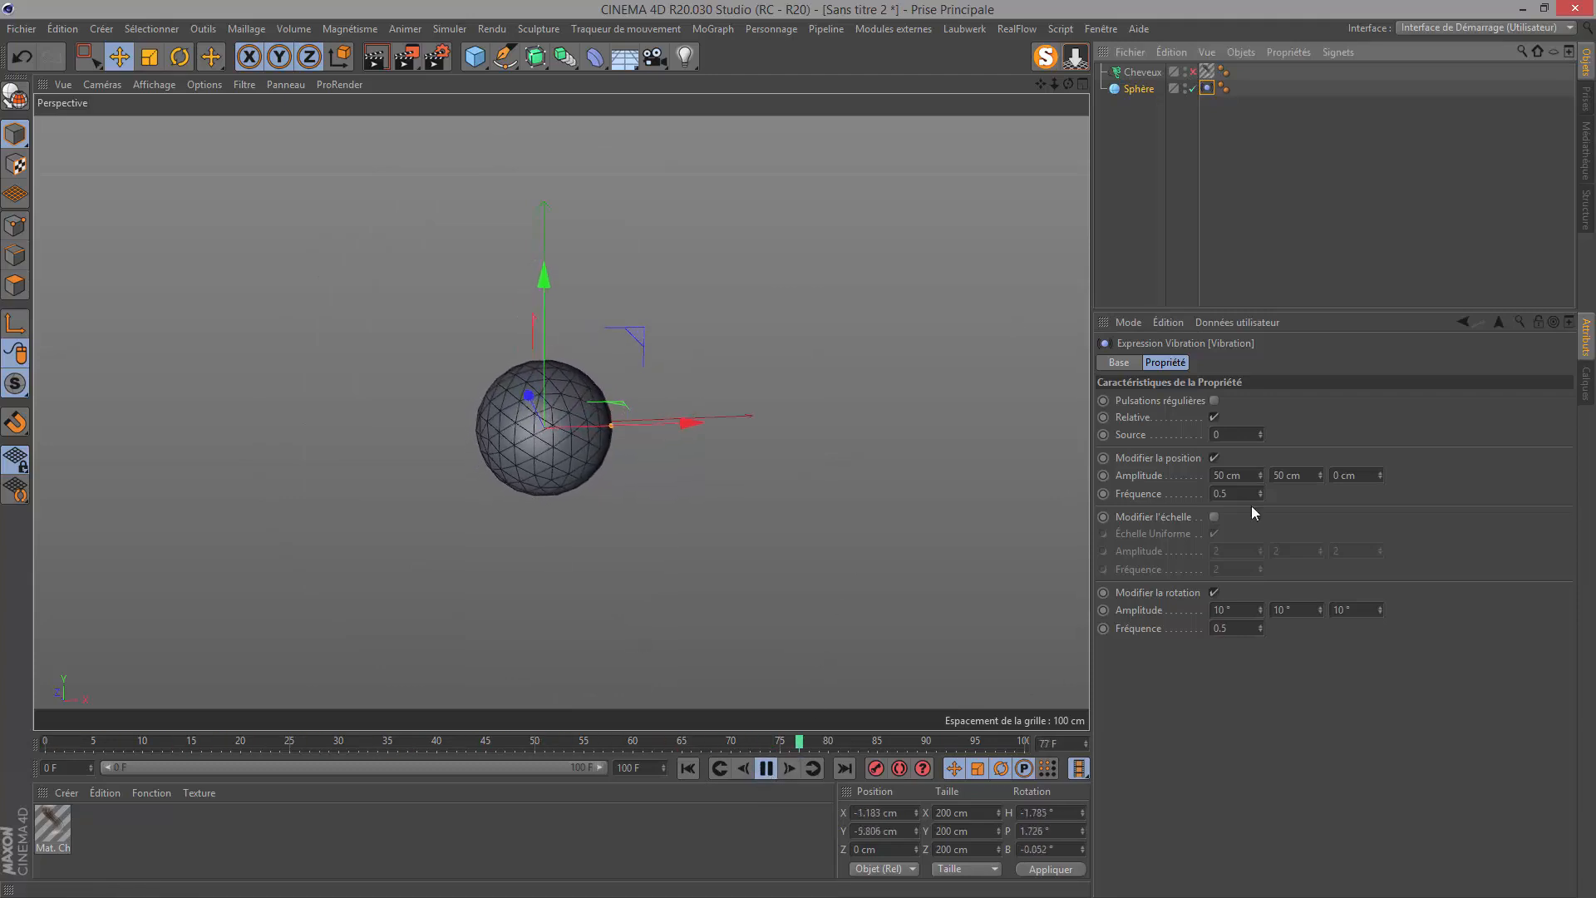
Set the first two vibration amplitudes to 100 cm for position and 20° for rotation.
click(1226, 475)
text(100)
key(Return)
text(100)
key(Return)
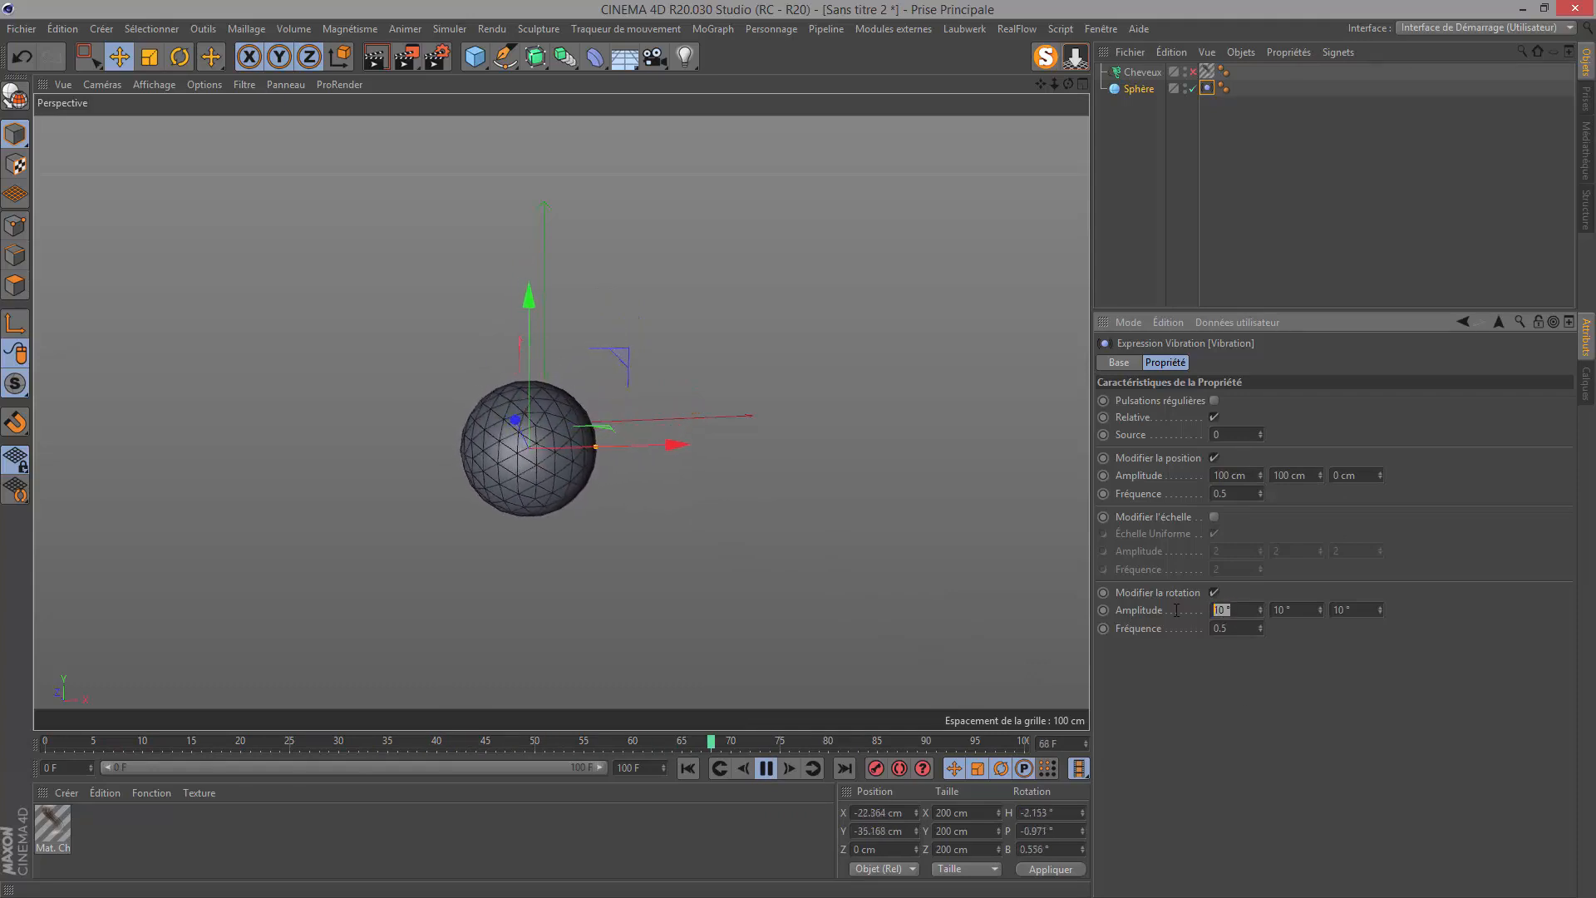
text(20)
key(Tab)
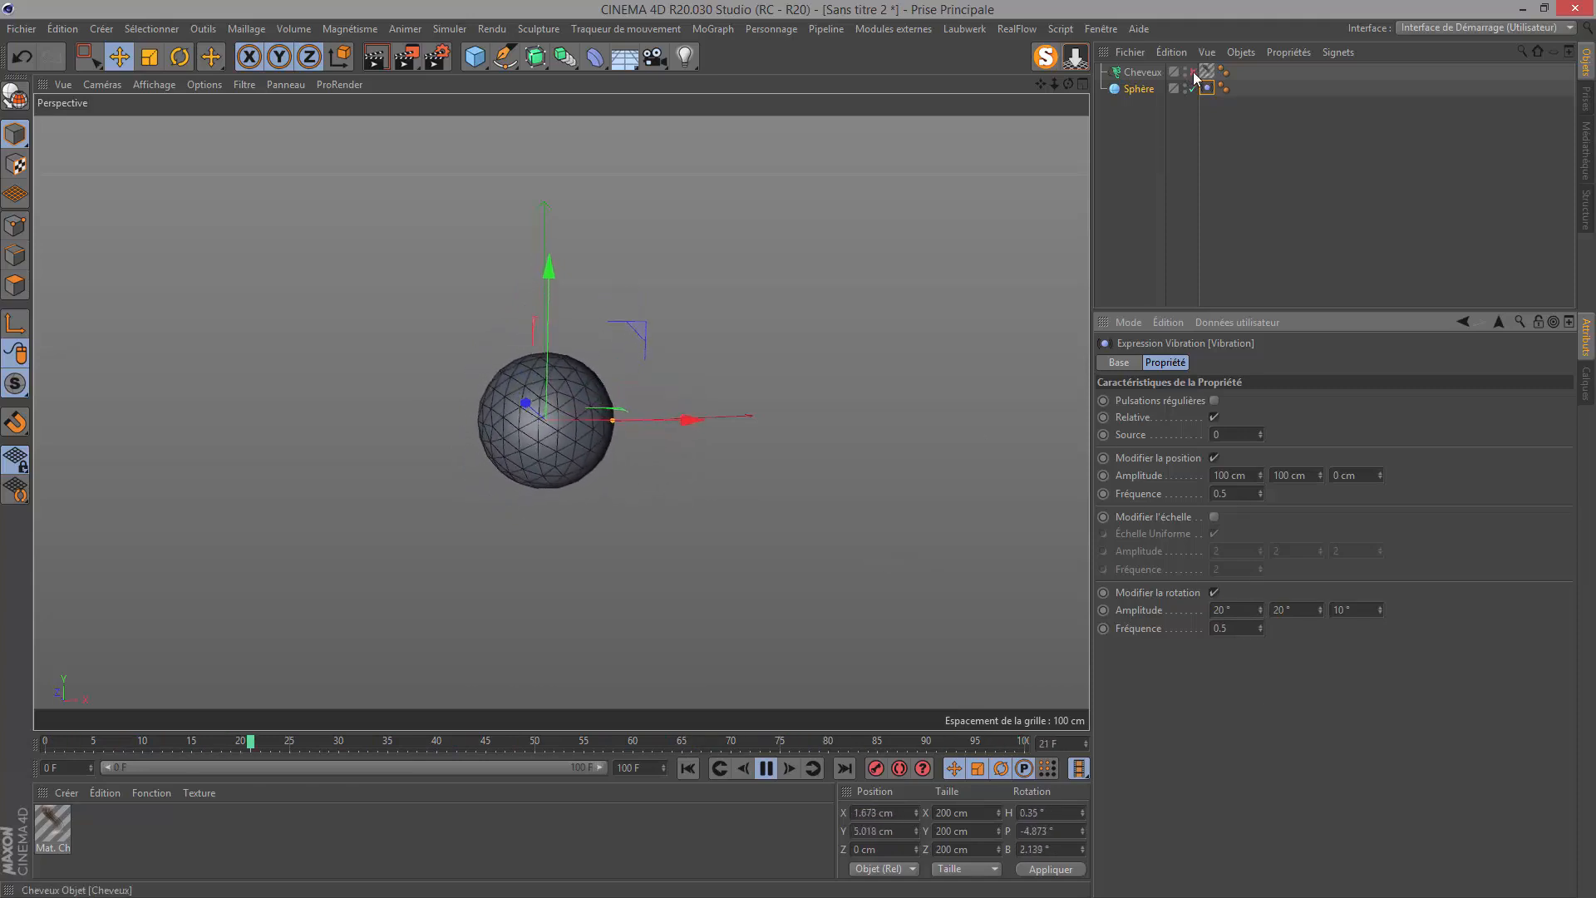
Re-enable the hair object and extend the timeline and its preview range to 350 frames.
double_click(625, 767)
text(350)
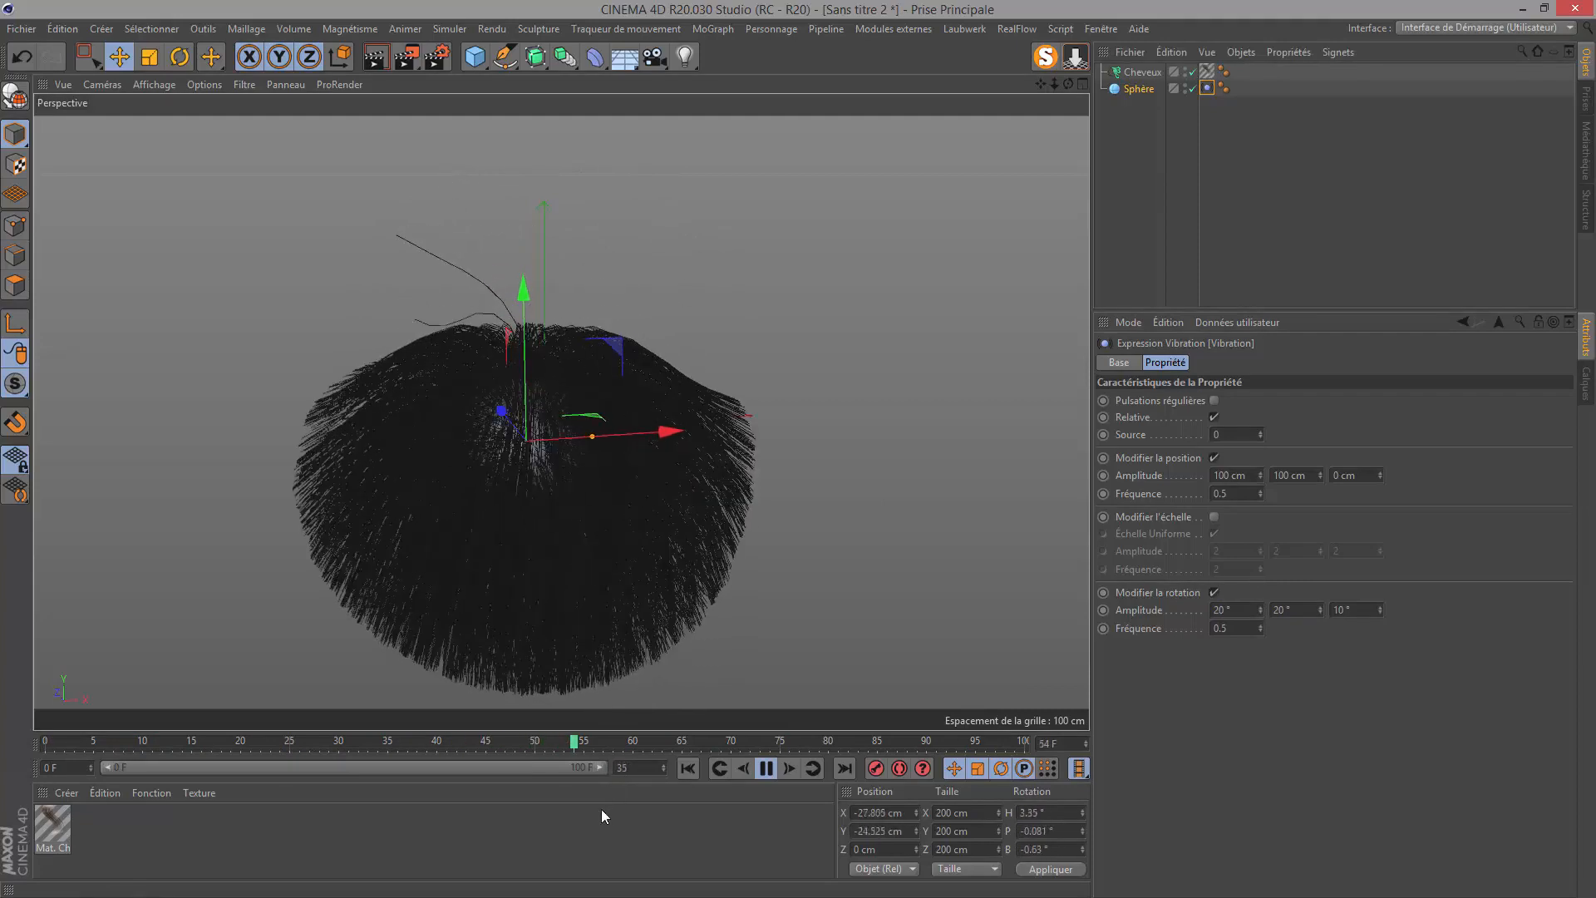
key(Return)
drag(258, 768, 630, 773)
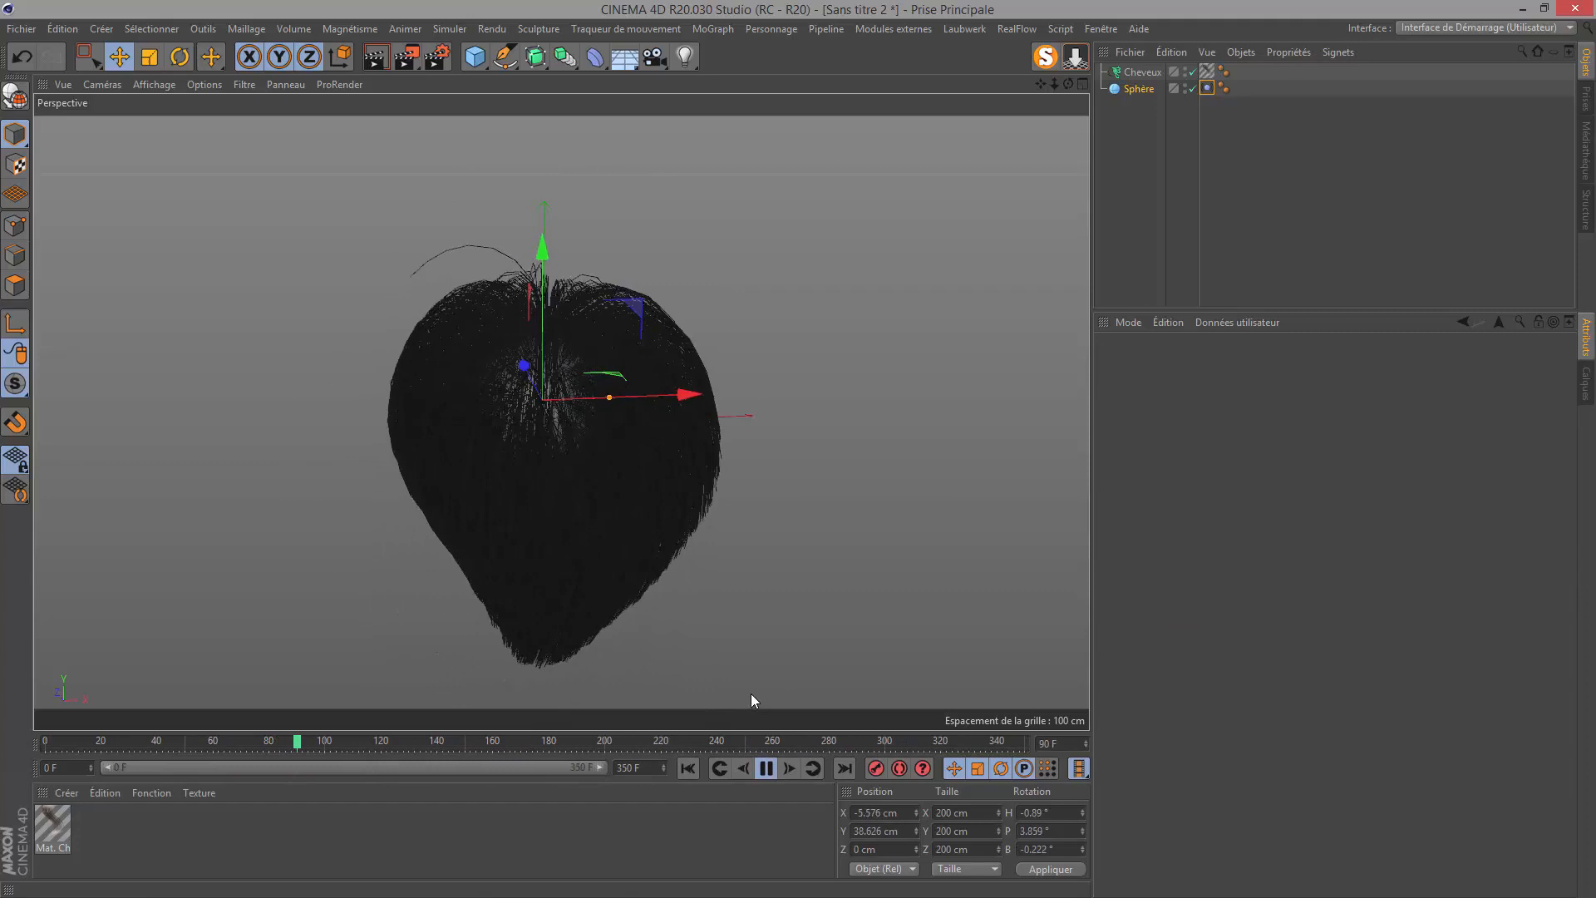
Set the hair object's gravity force to 0 and replay the simulation from the first frame.
click(1137, 76)
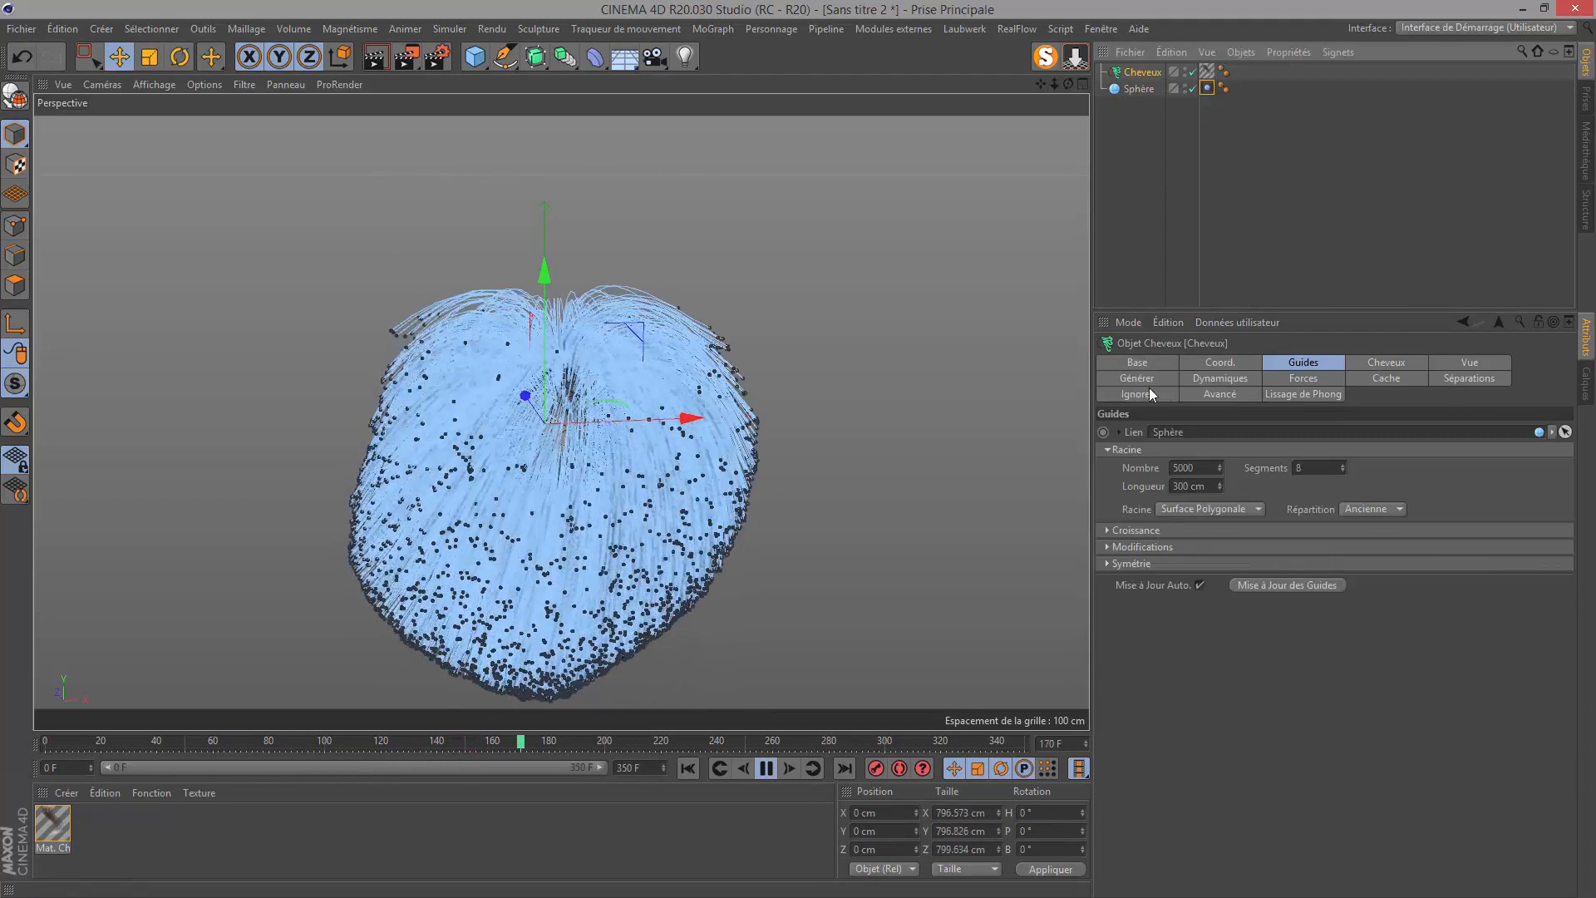
click(1326, 376)
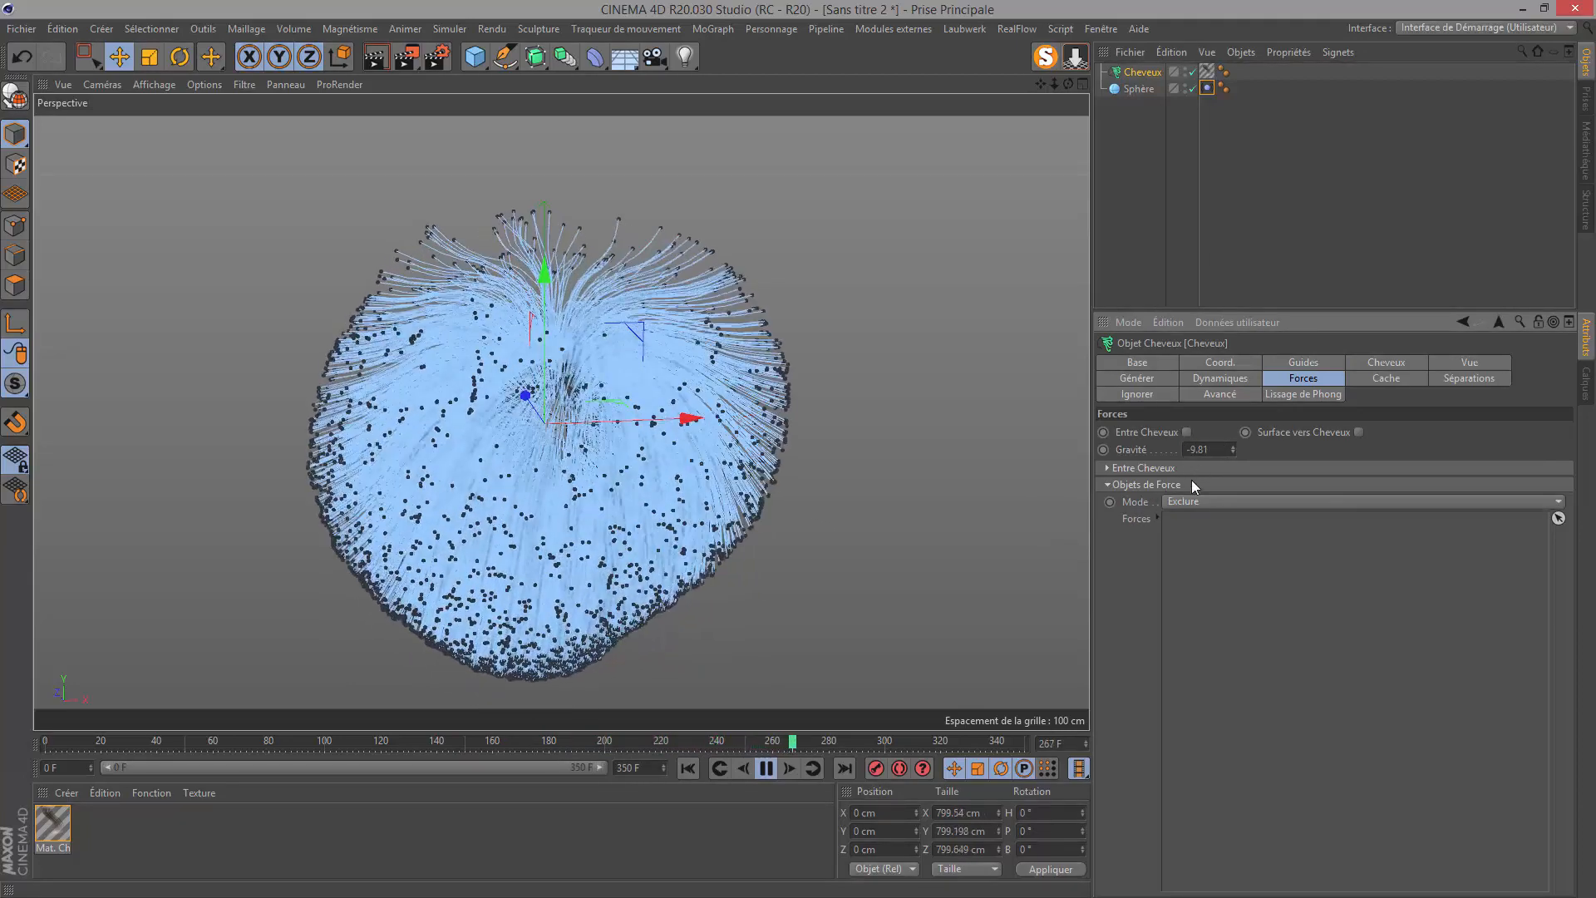
double_click(1216, 448)
text(0)
key(Return)
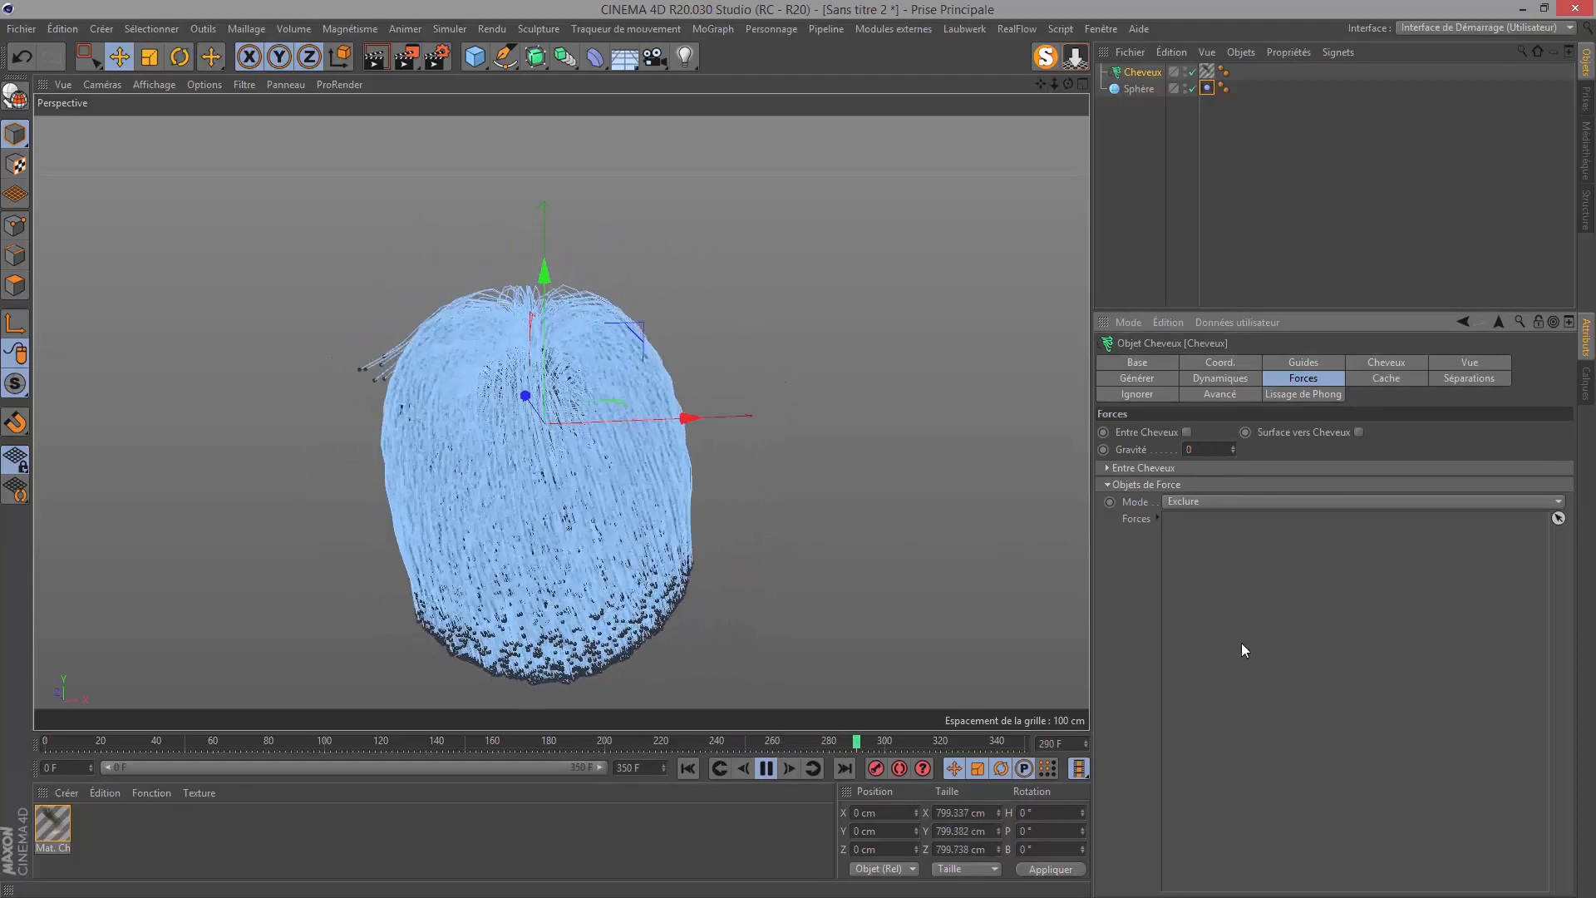
click(687, 768)
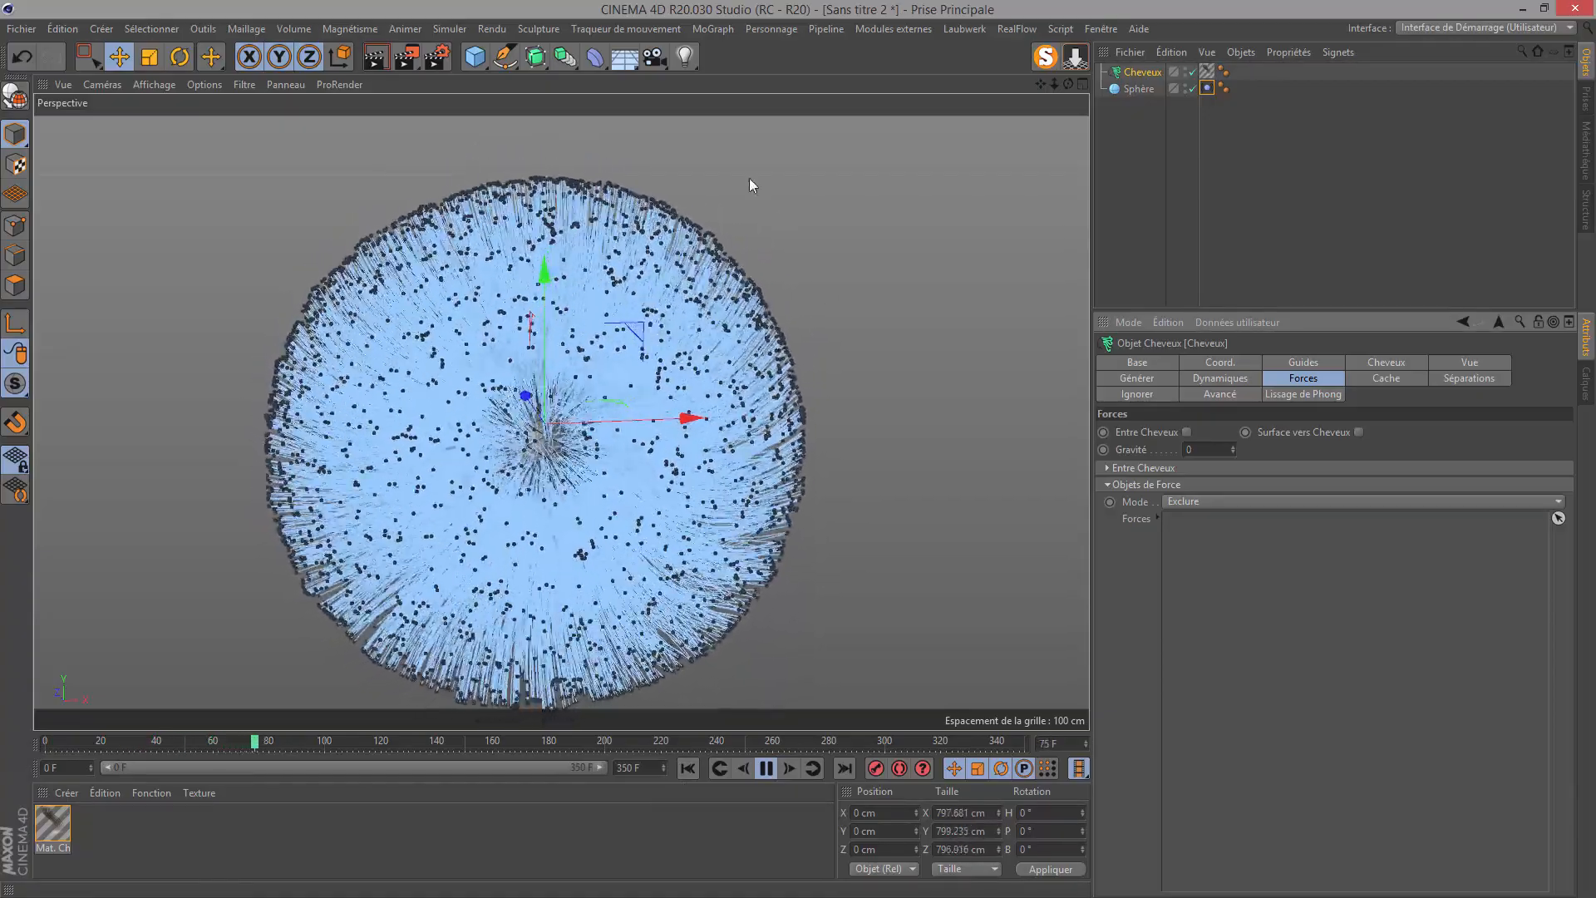
Add a Ventilation wind object and move it about 615 cm along the X axis, away from the sphere.
click(449, 29)
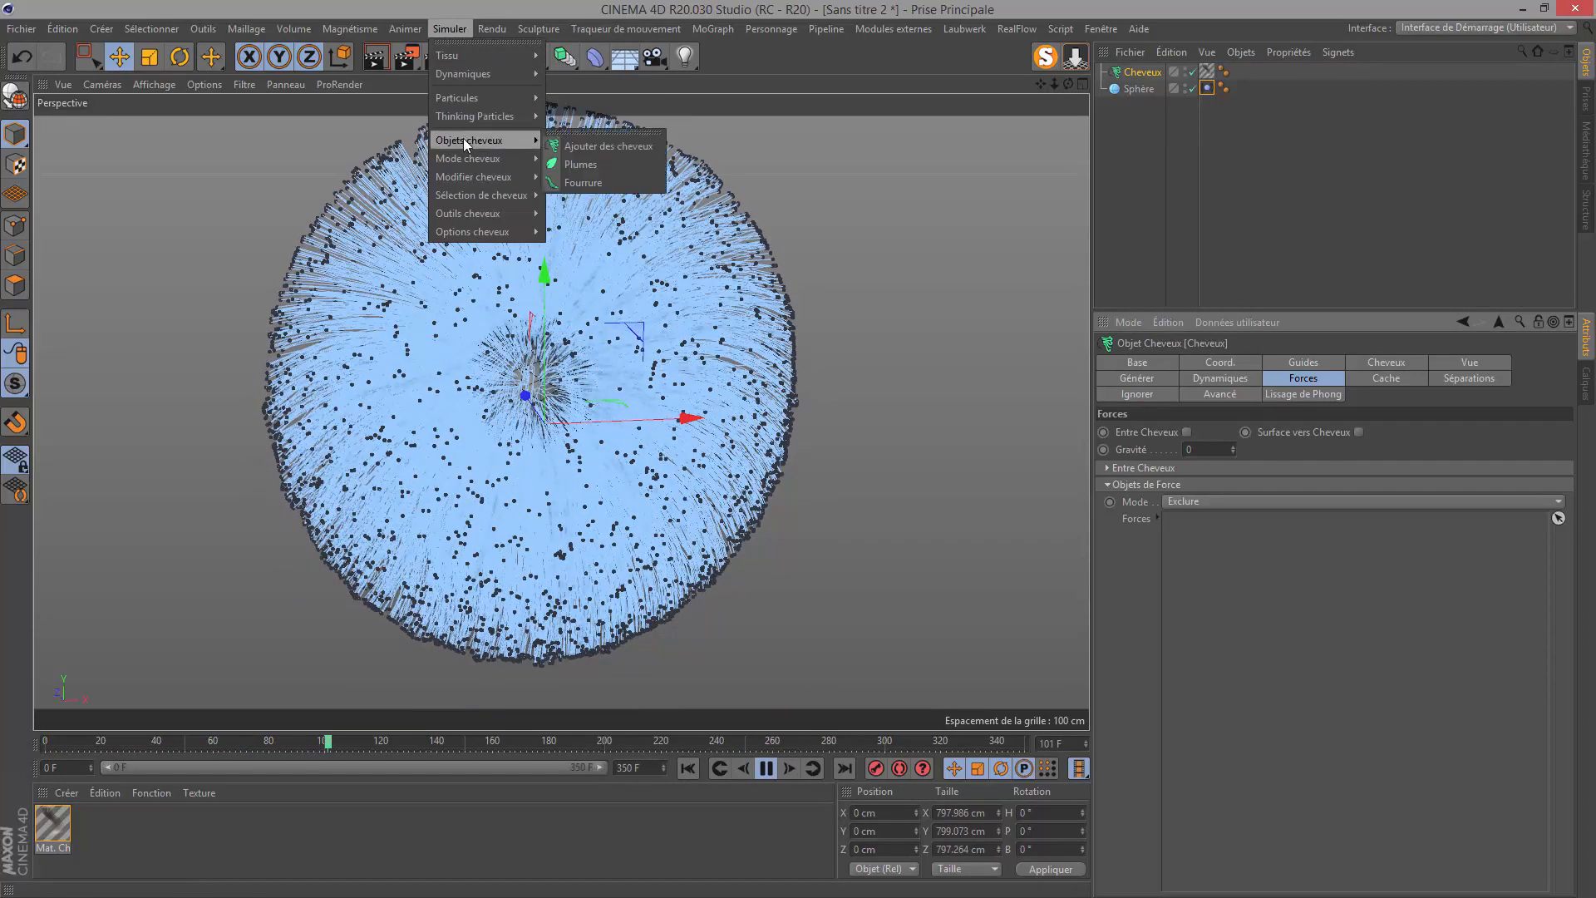
mouse_move(456, 97)
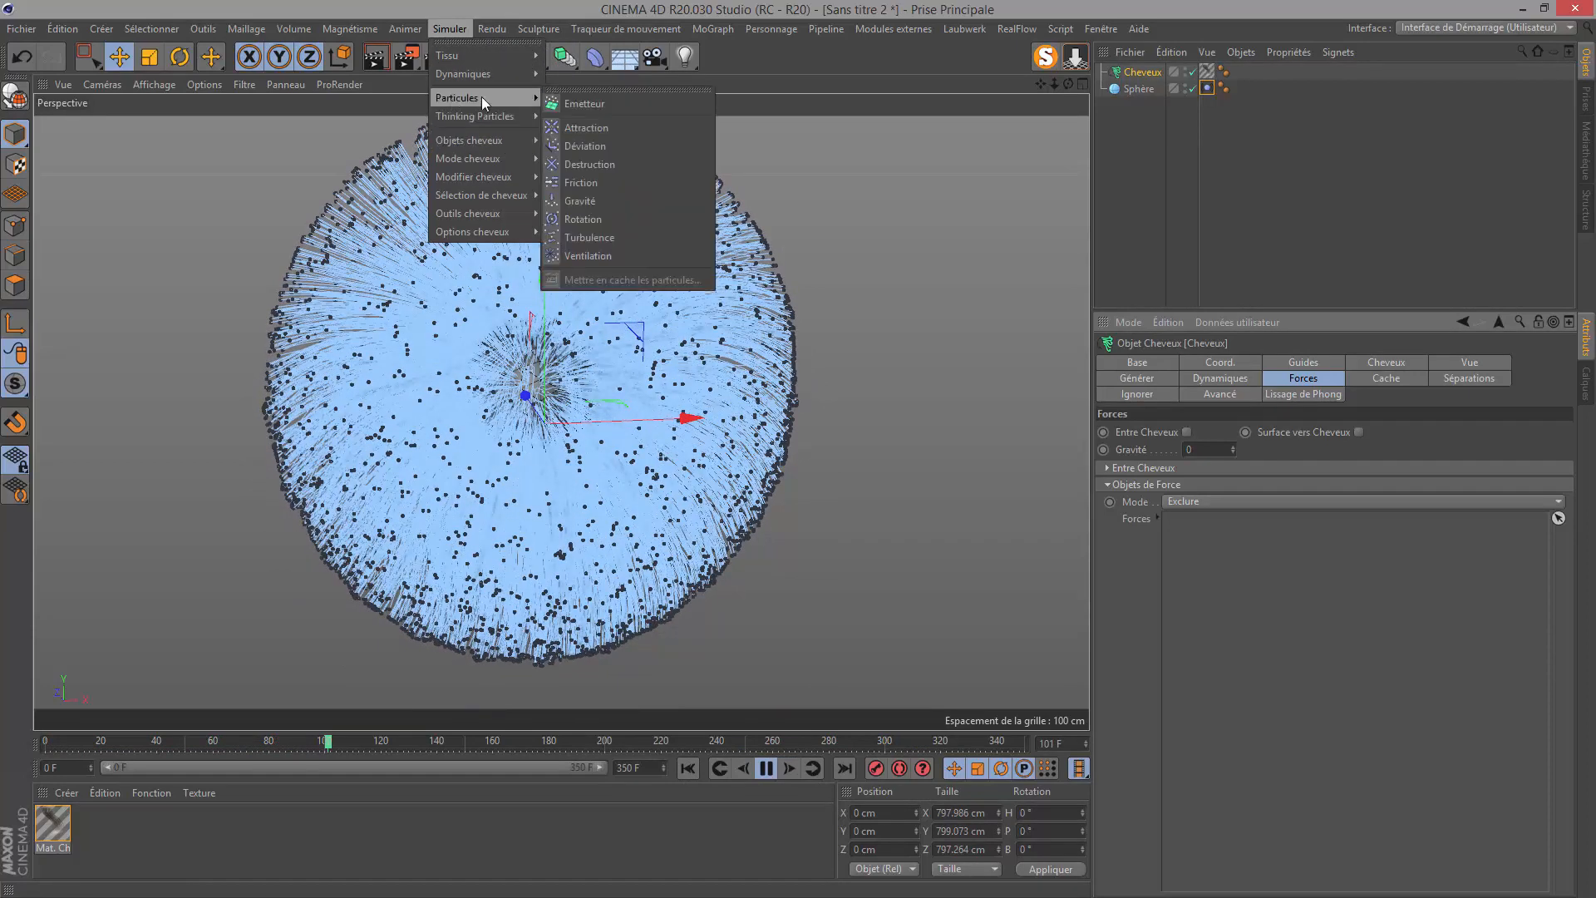
click(580, 257)
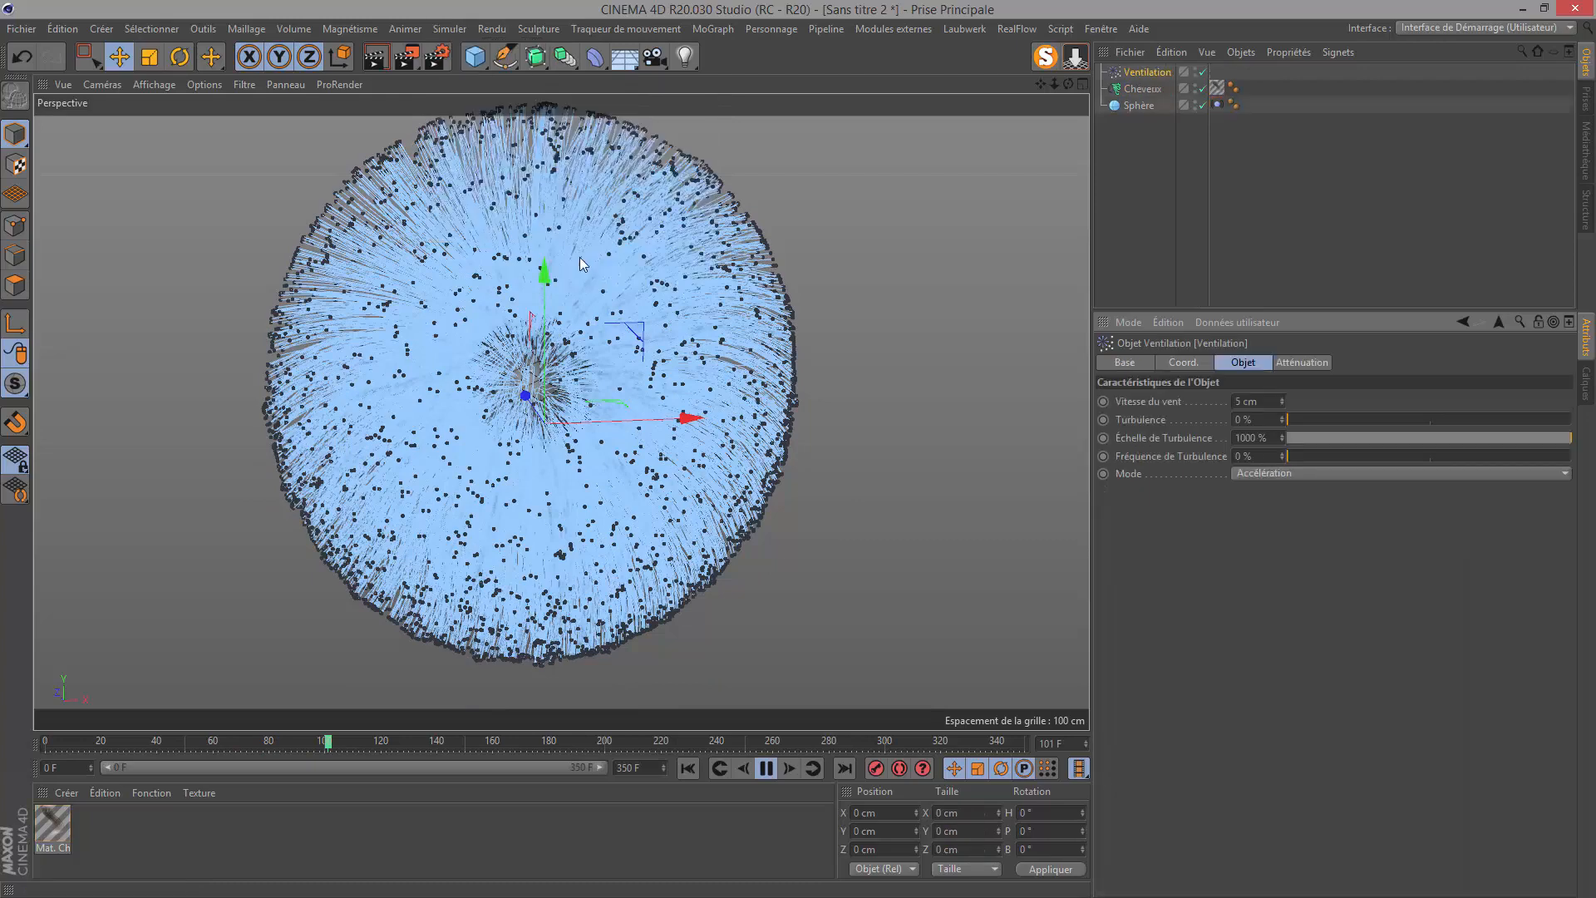
drag(625, 430, 1044, 400)
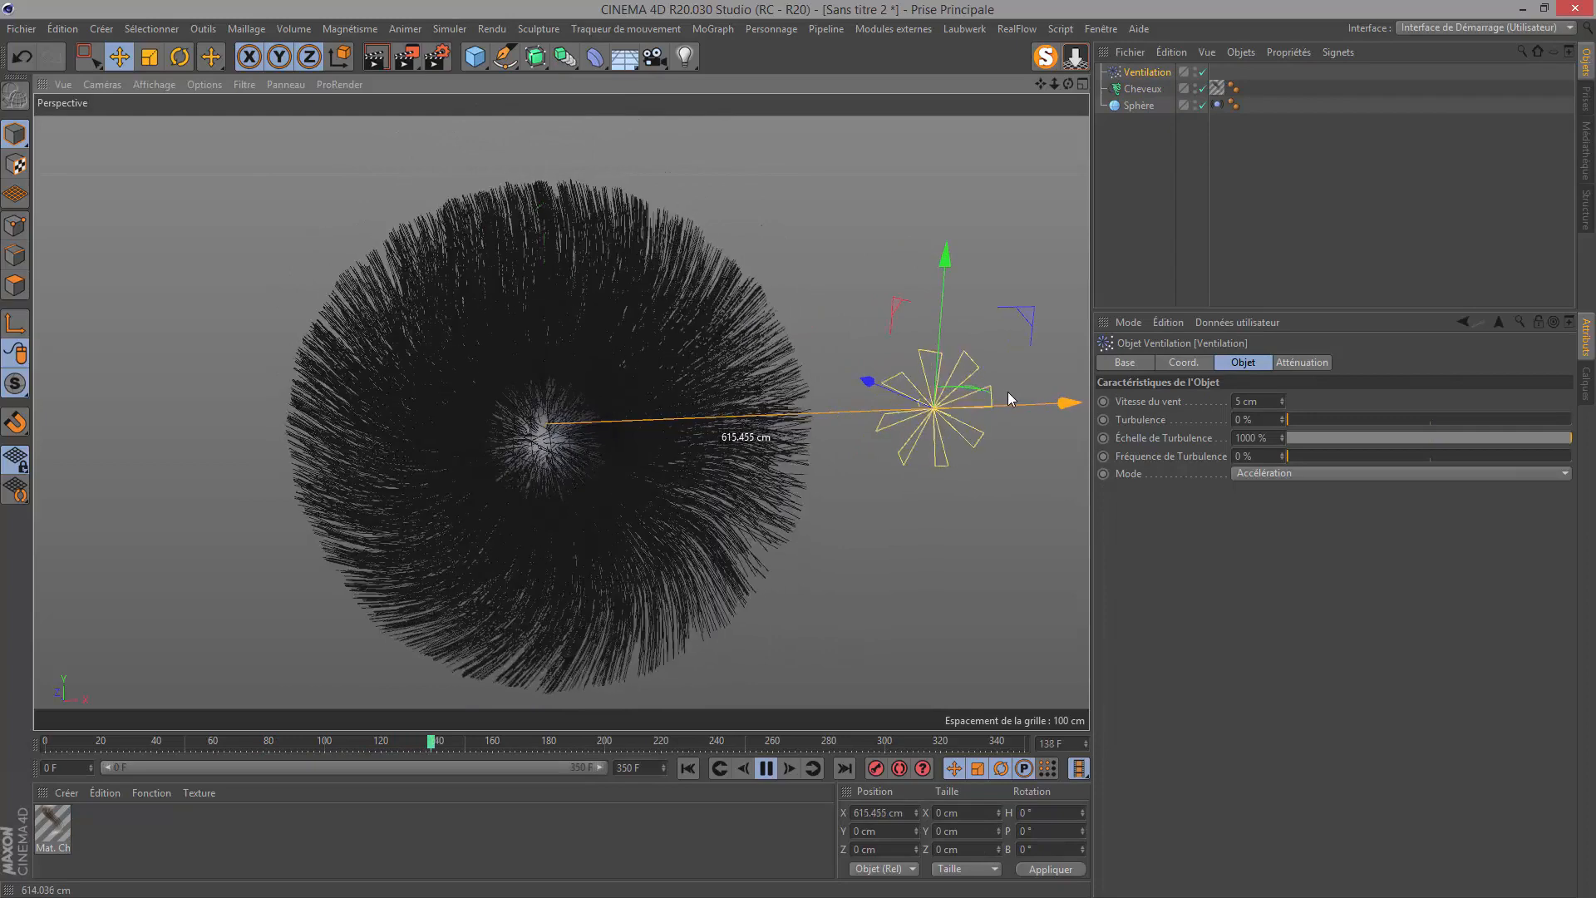
Disable the hair object to leave only the sphere and the wind object in view.
drag(1067, 84, 834, 96)
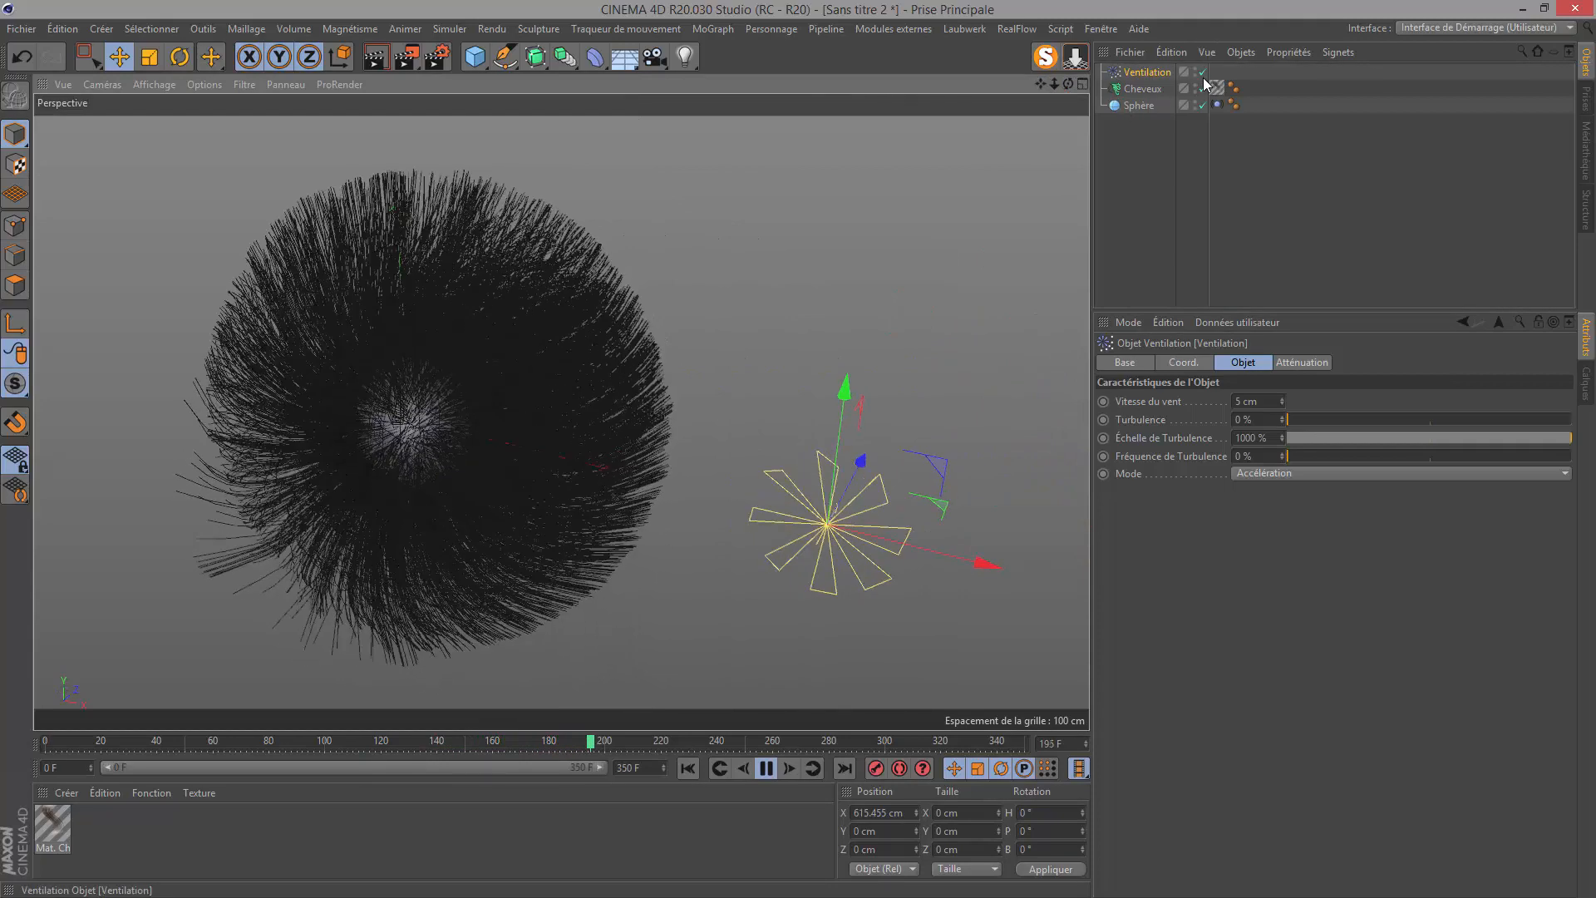
click(1202, 89)
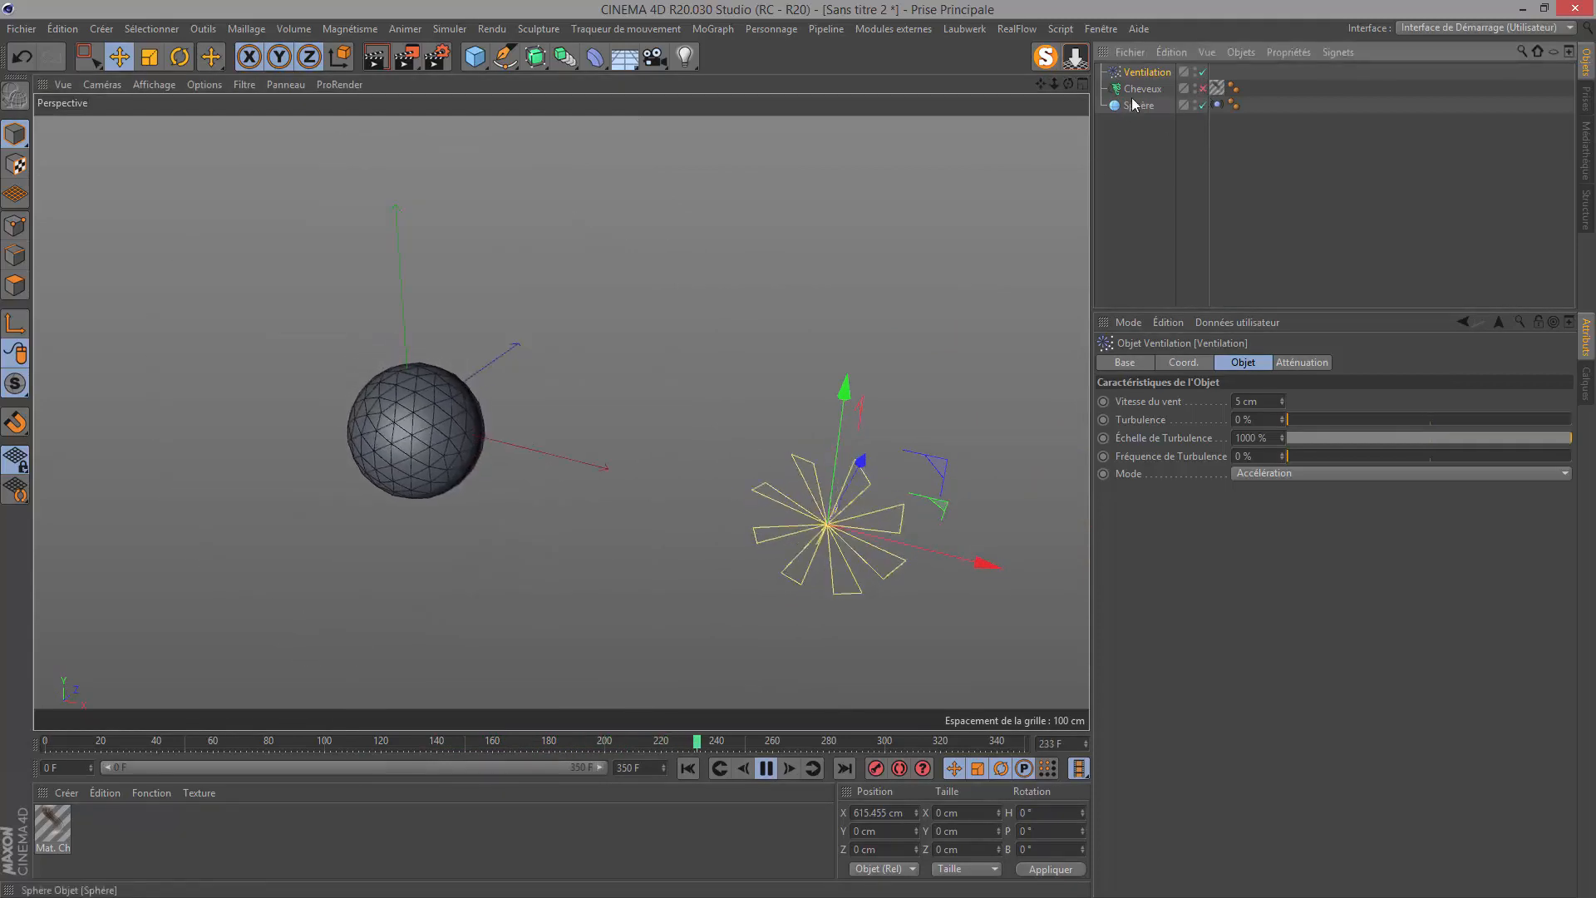
drag(1068, 84, 1035, 98)
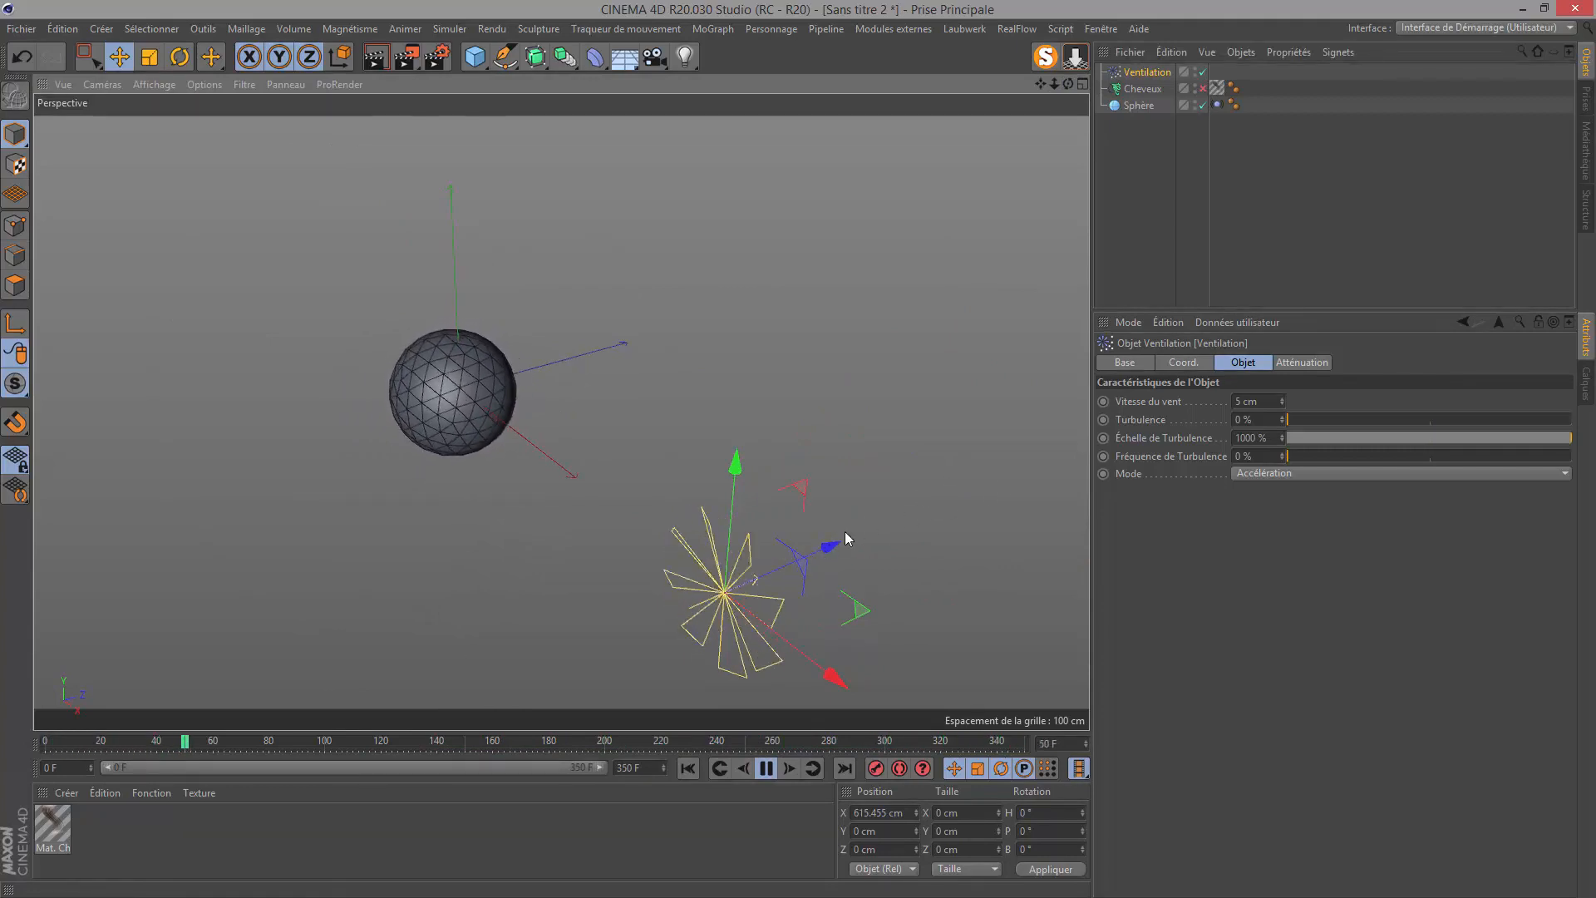
Rotate the Ventilation object to a 90° heading so it faces the sphere, and re-enable the hair object.
key(r)
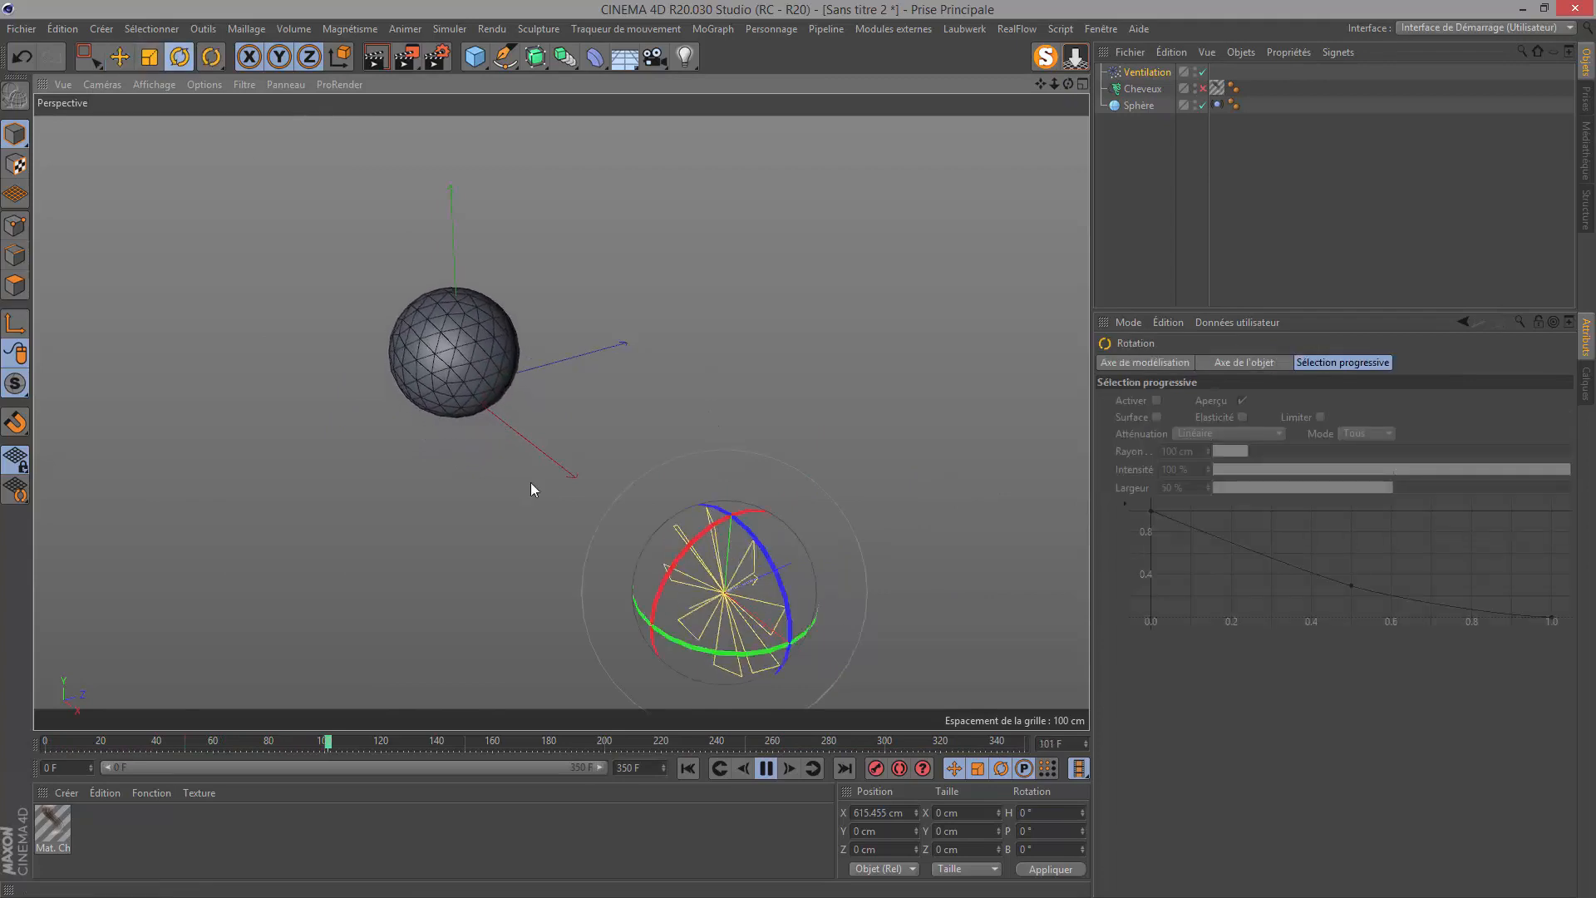
drag(703, 653, 812, 633)
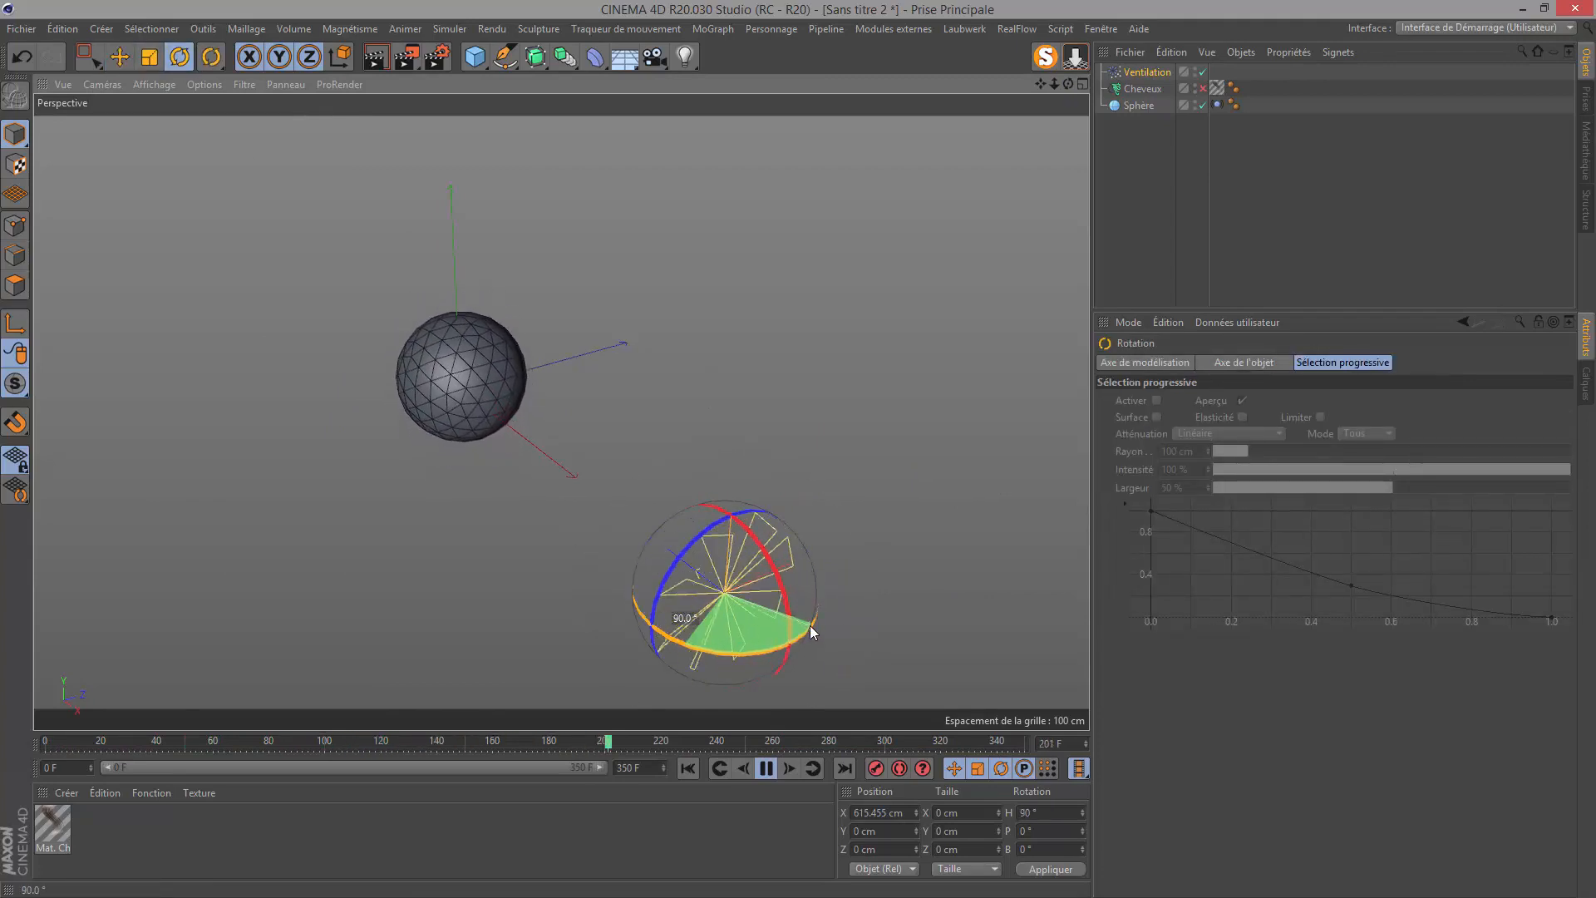
drag(1068, 85, 1160, 37)
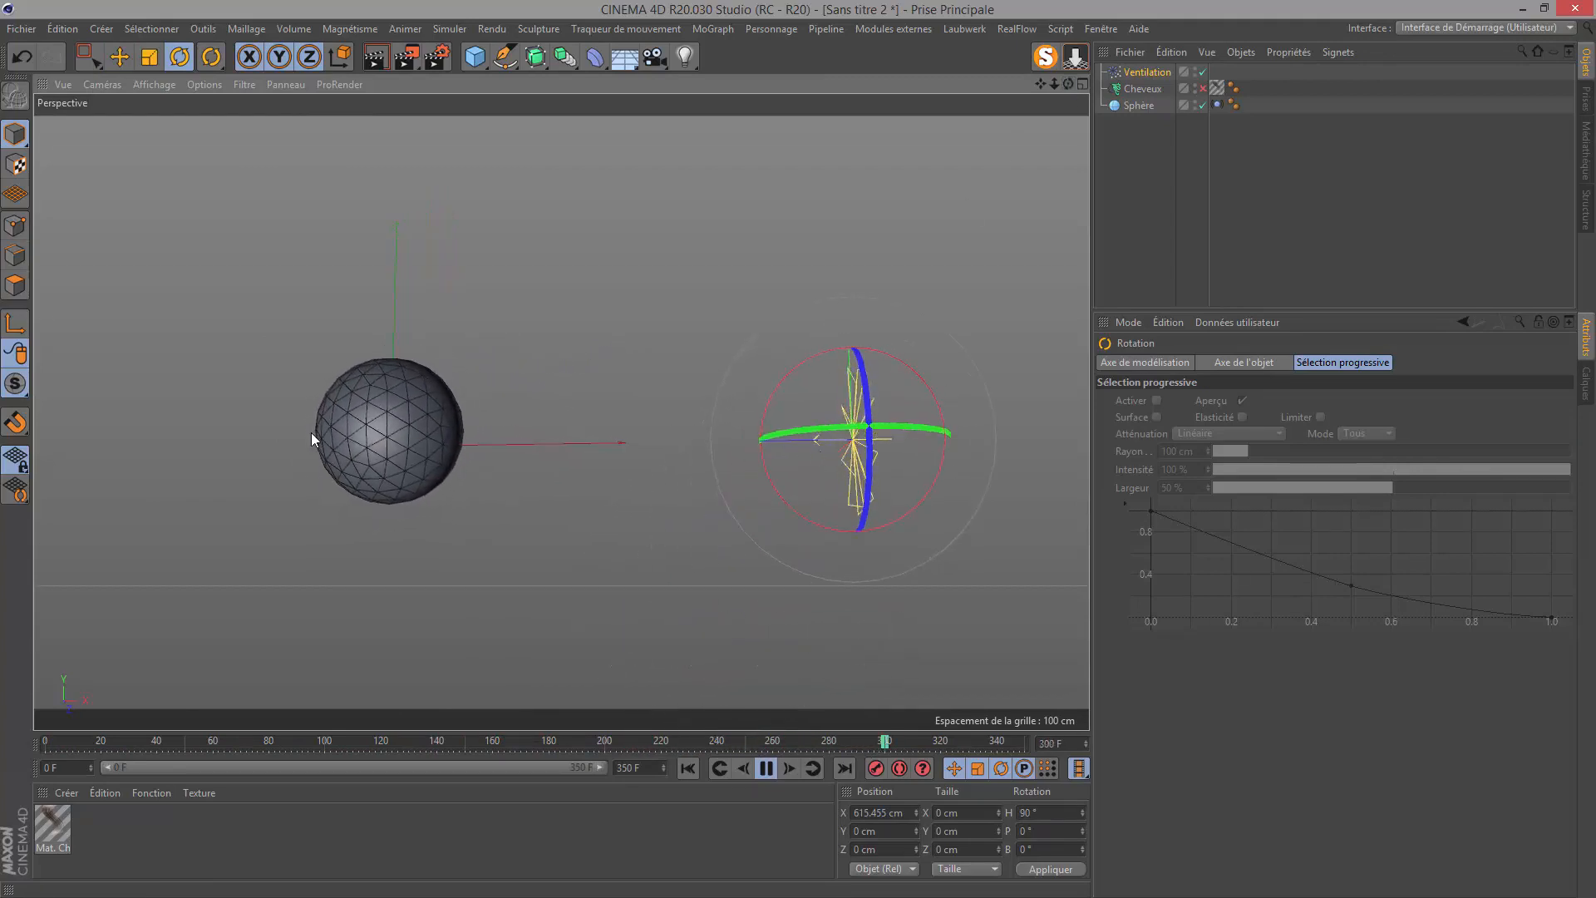
click(1202, 88)
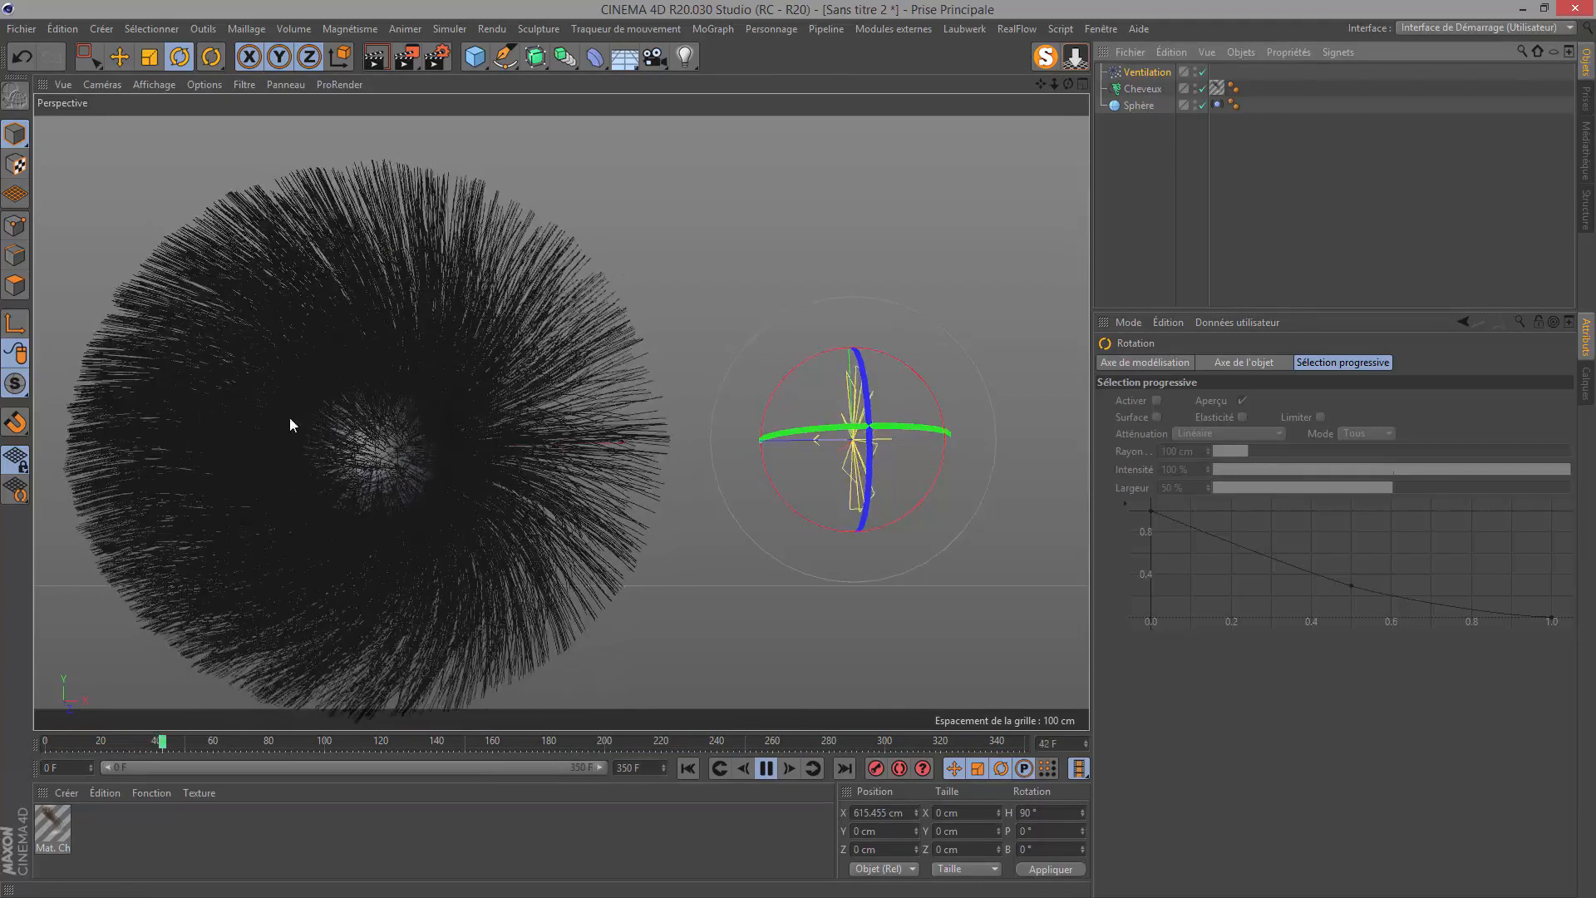
Set the Ventilation object's wind speed to 20 cm, watch the hair react, and stop the playback.
click(1150, 73)
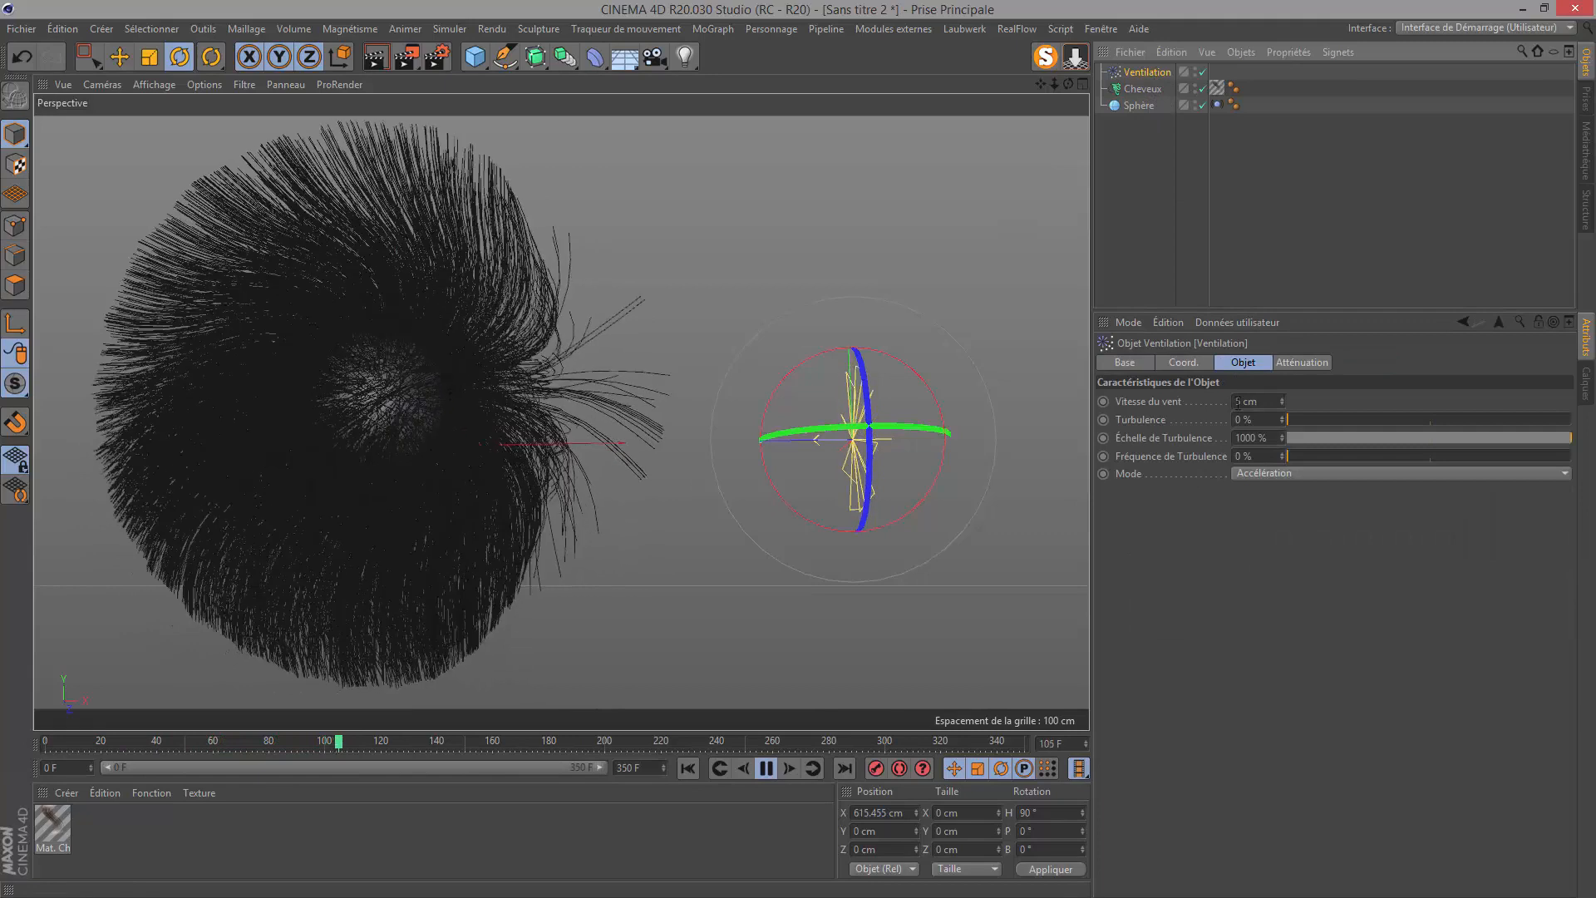
click(1250, 401)
text(20)
key(Return)
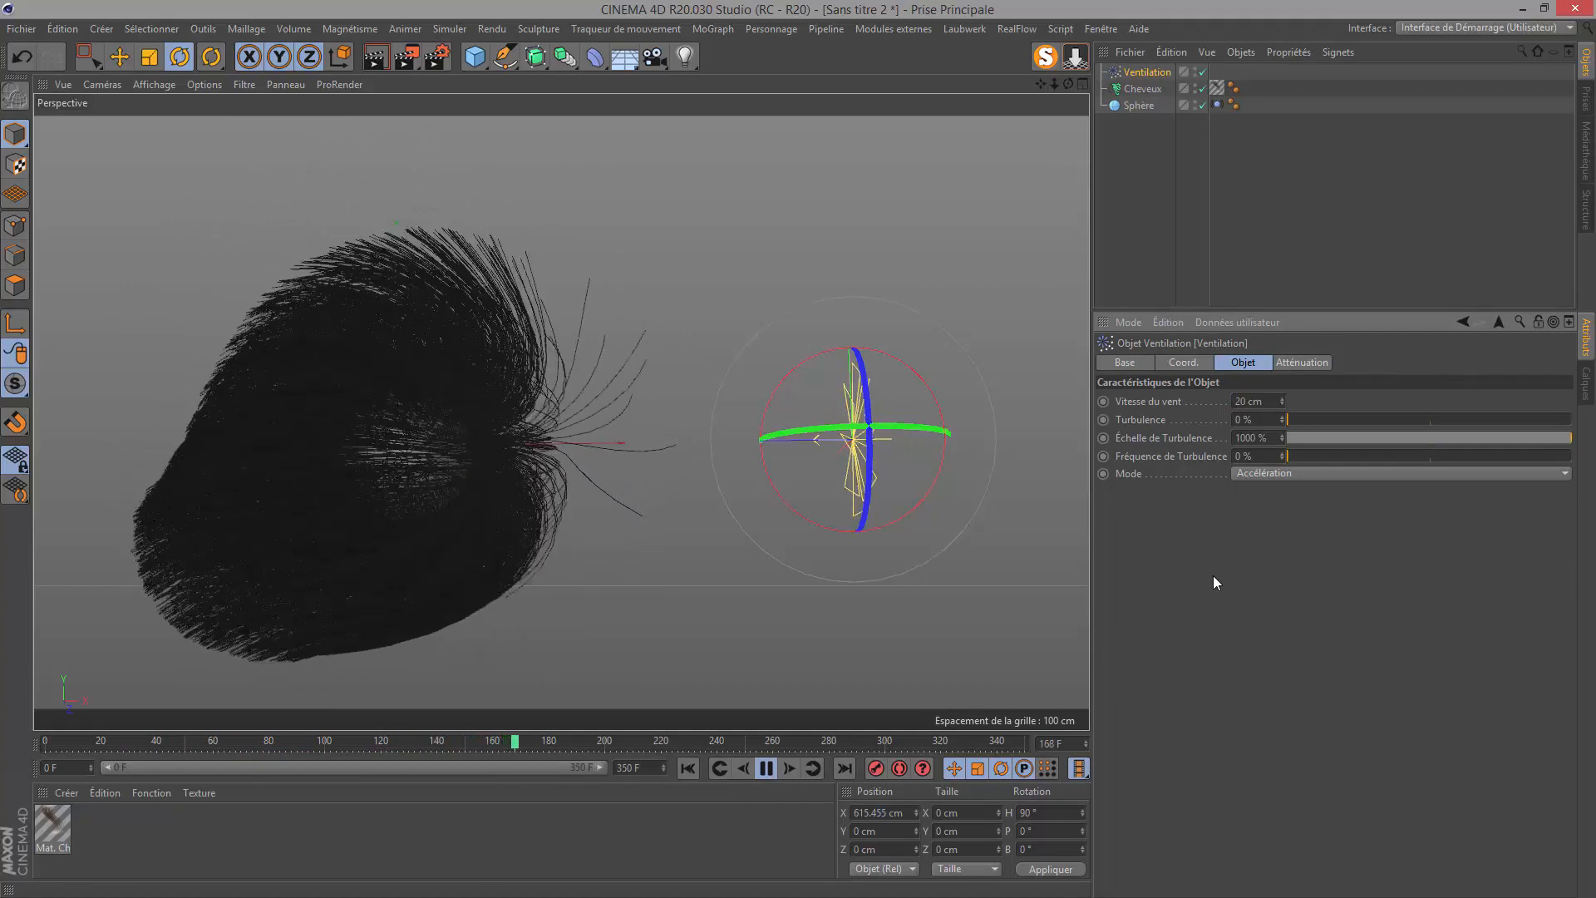
click(1256, 419)
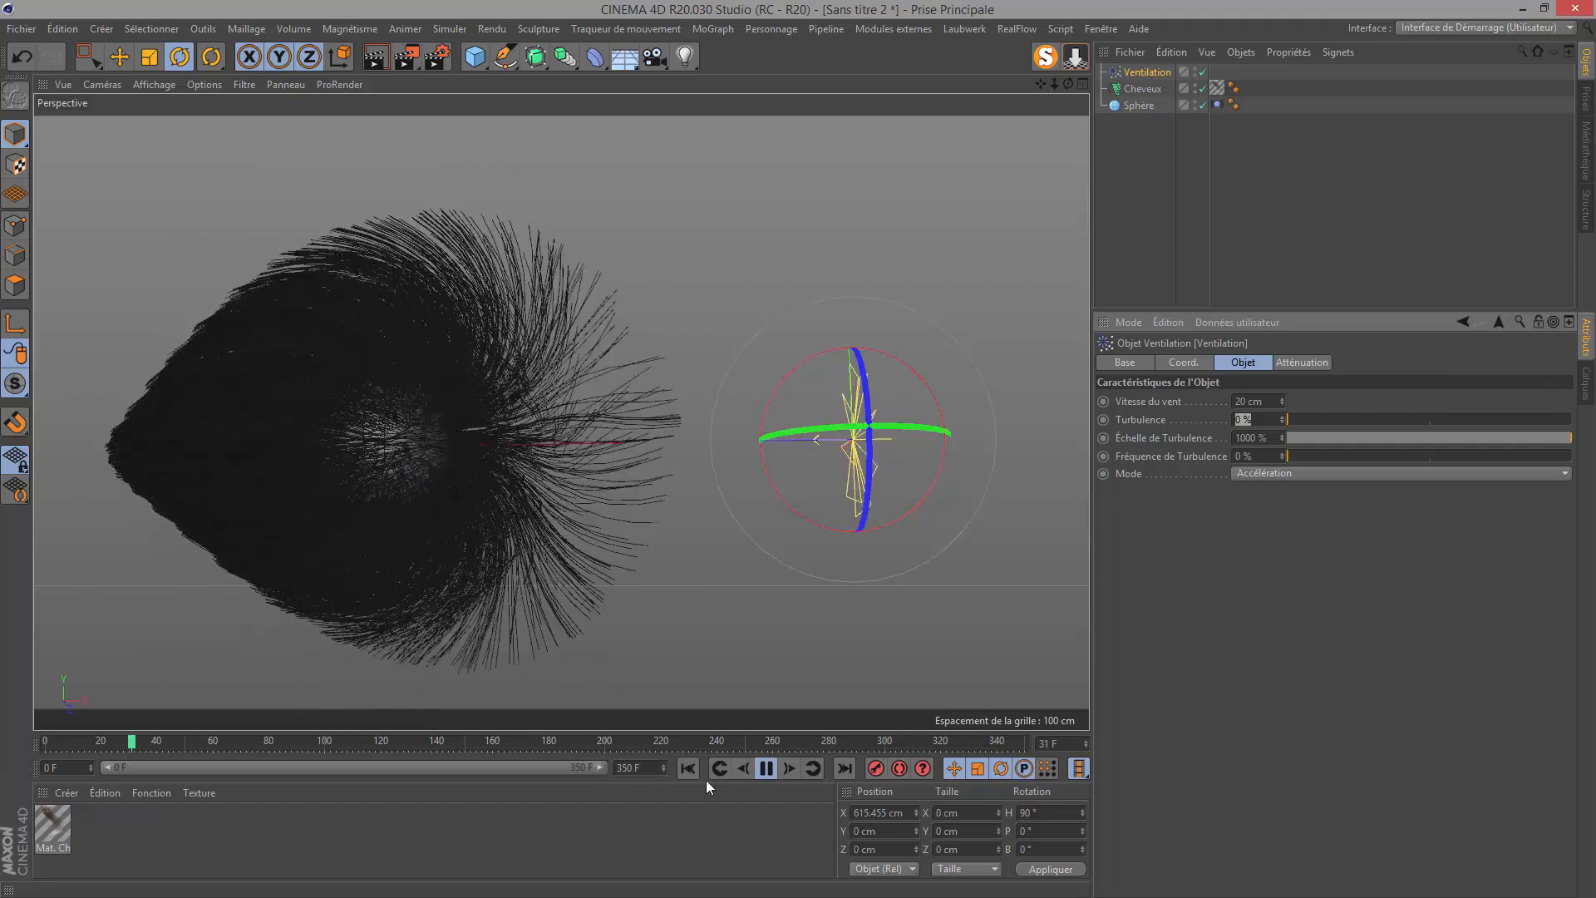
click(765, 770)
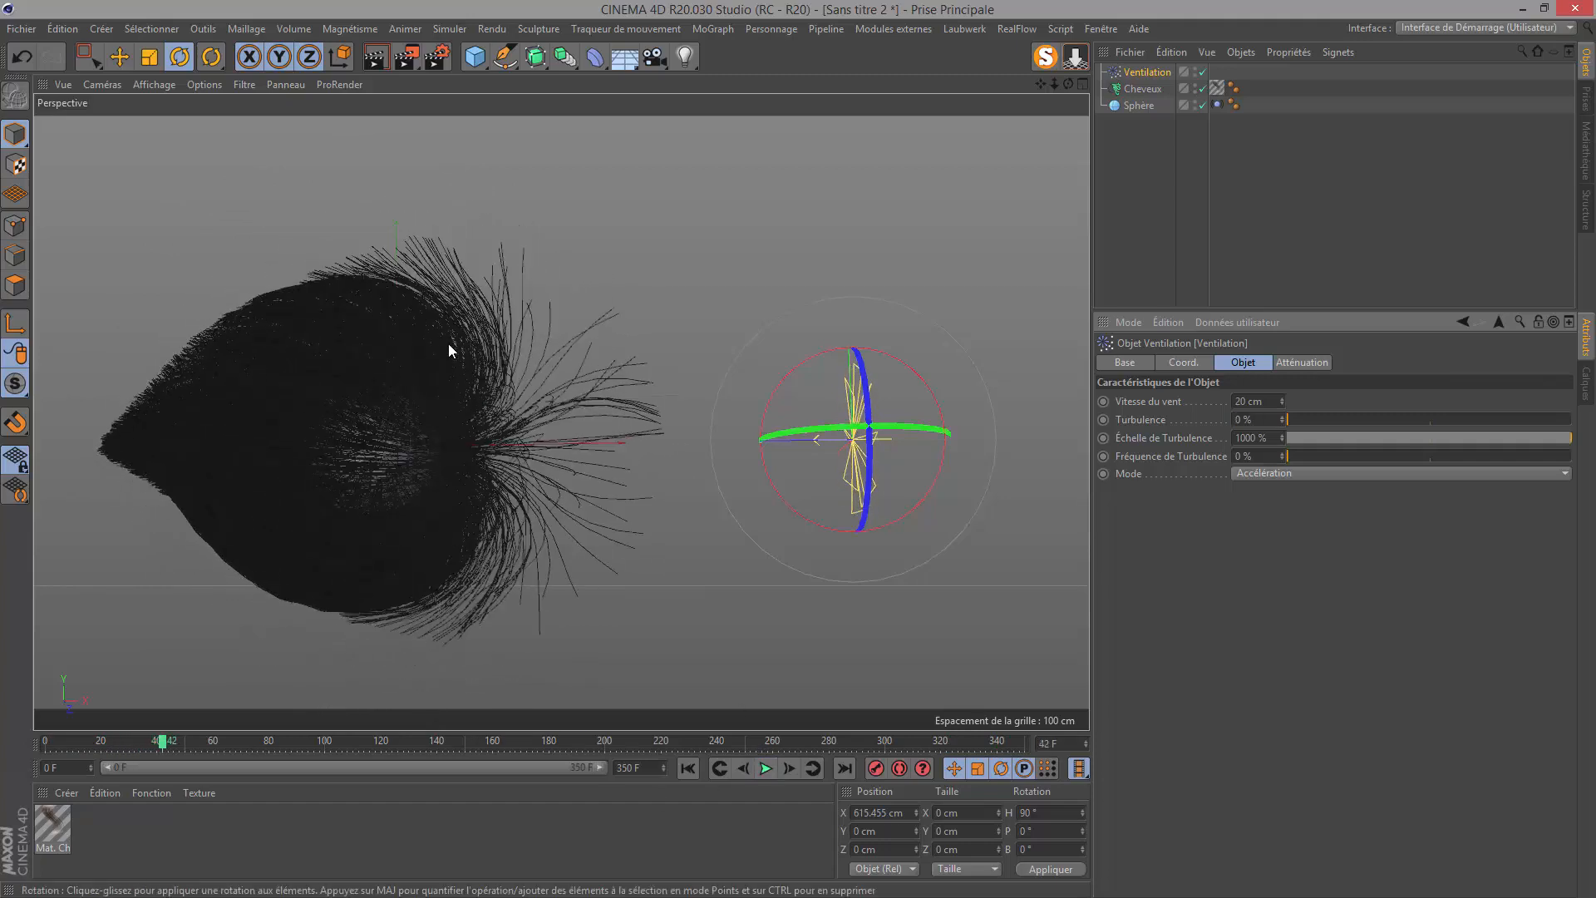
Set the hair guides to 16 segments, replay the simulation from the first frame, and stop it.
click(1132, 89)
click(1303, 365)
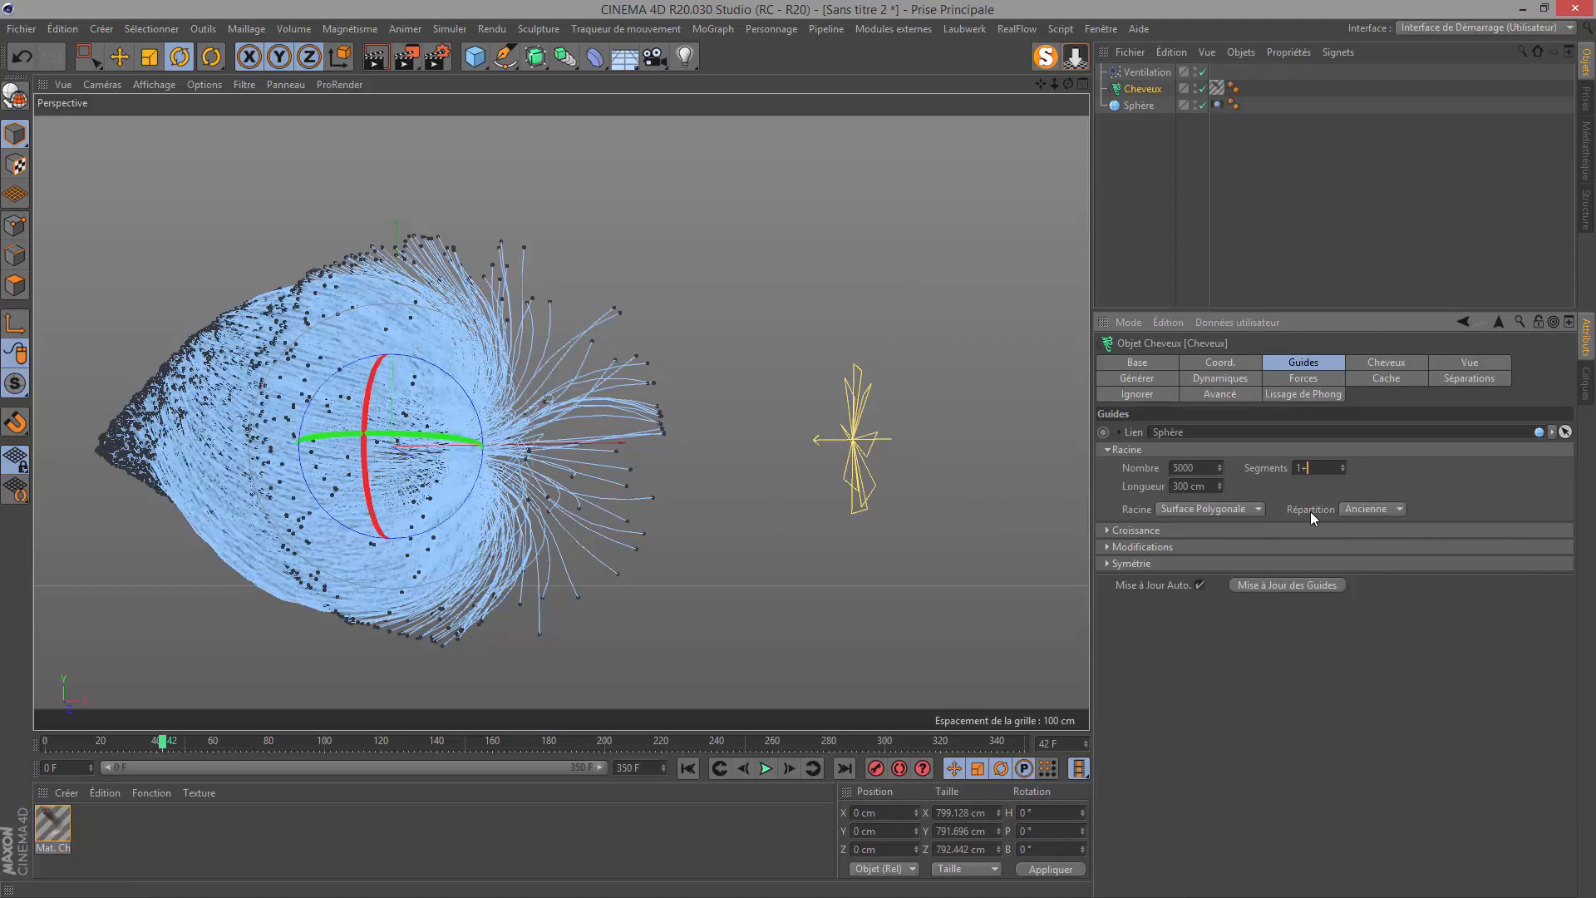
key(Return)
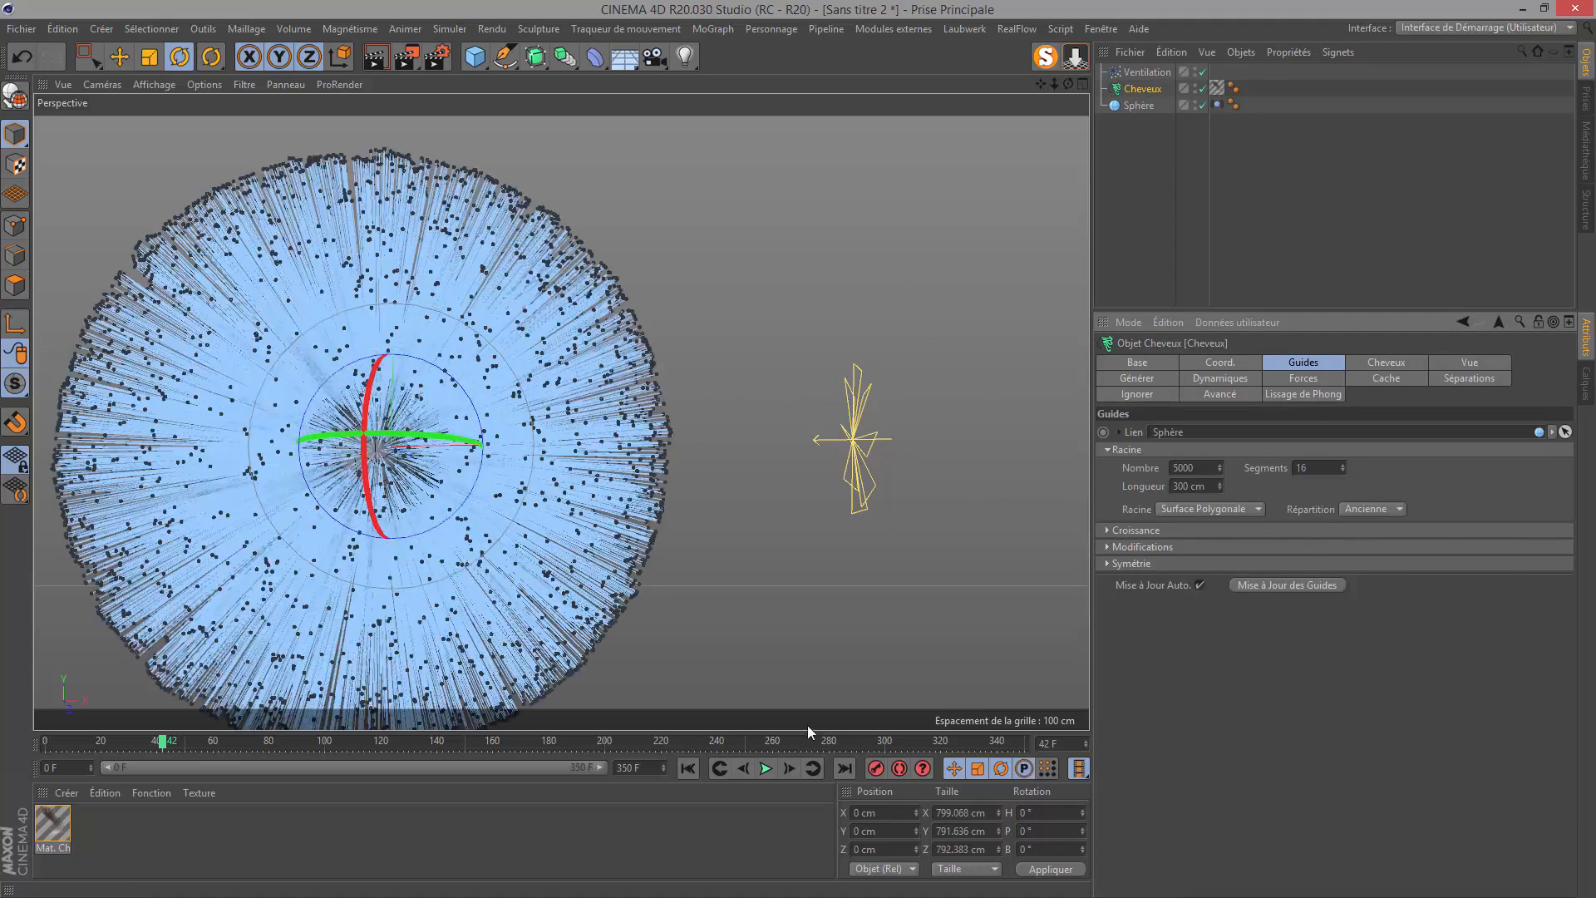
click(686, 769)
click(765, 769)
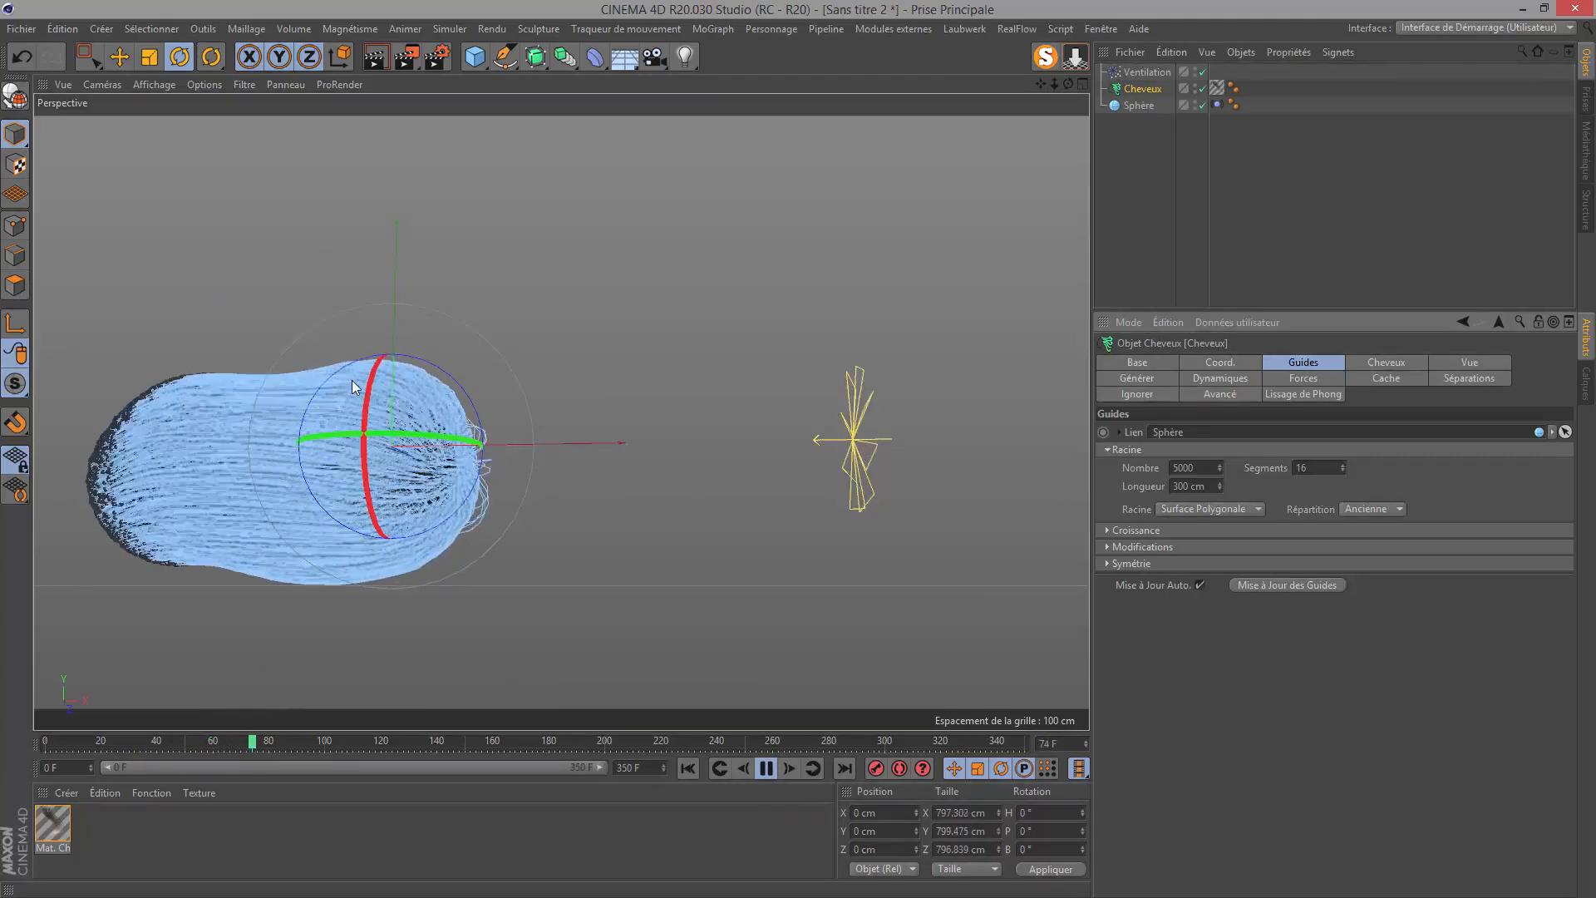
click(765, 768)
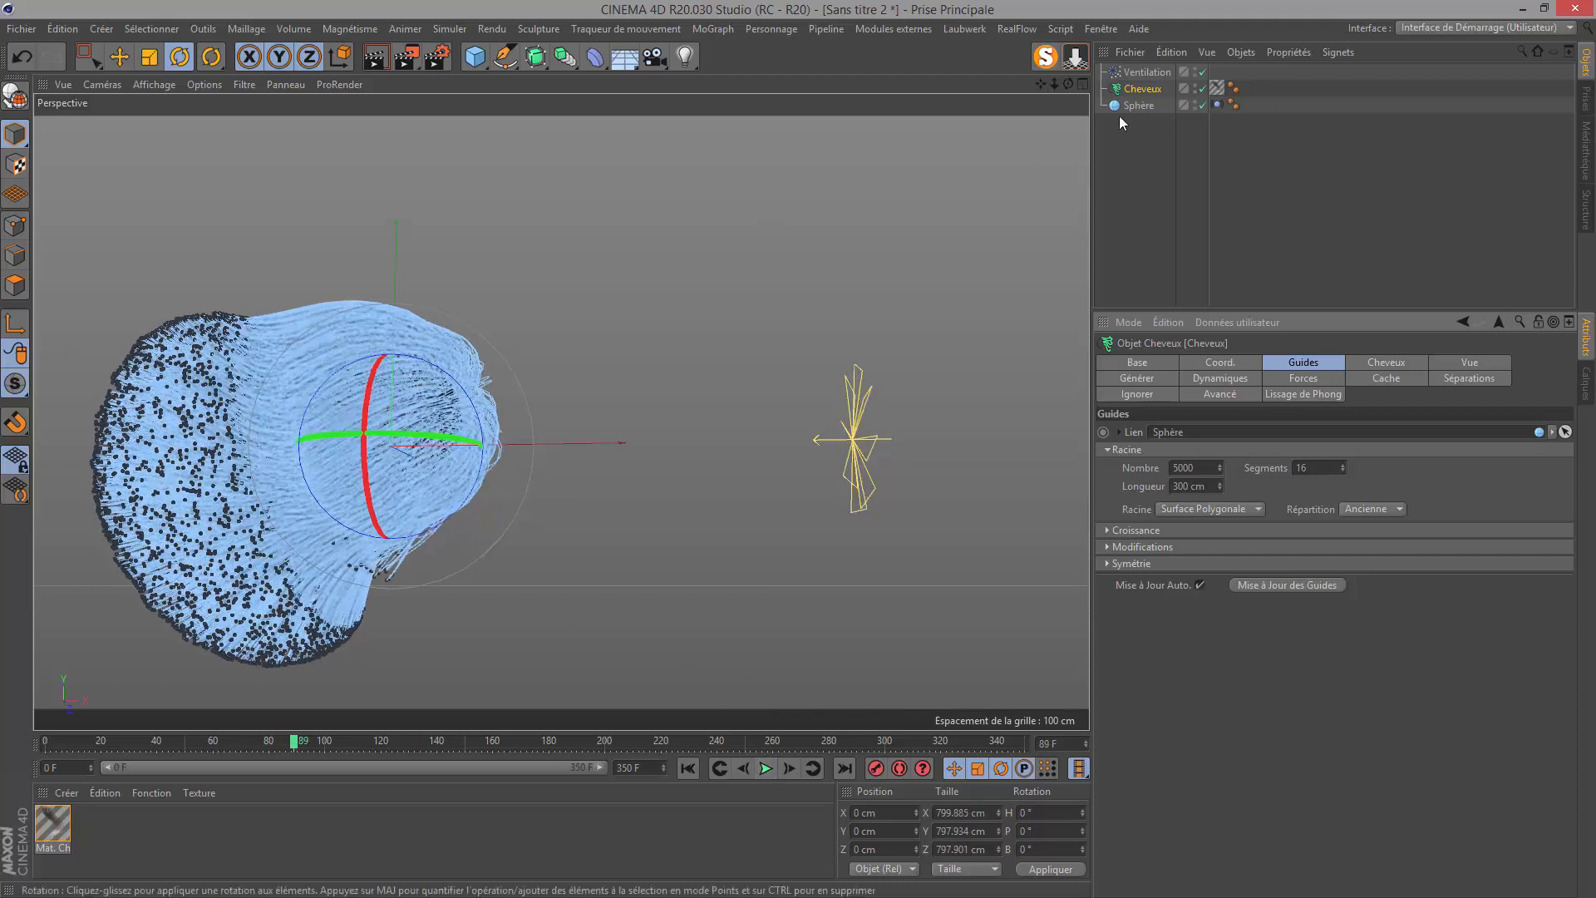
Add a Turbulence particle modifier to the scene and set its intensity to 25 cm.
click(1146, 72)
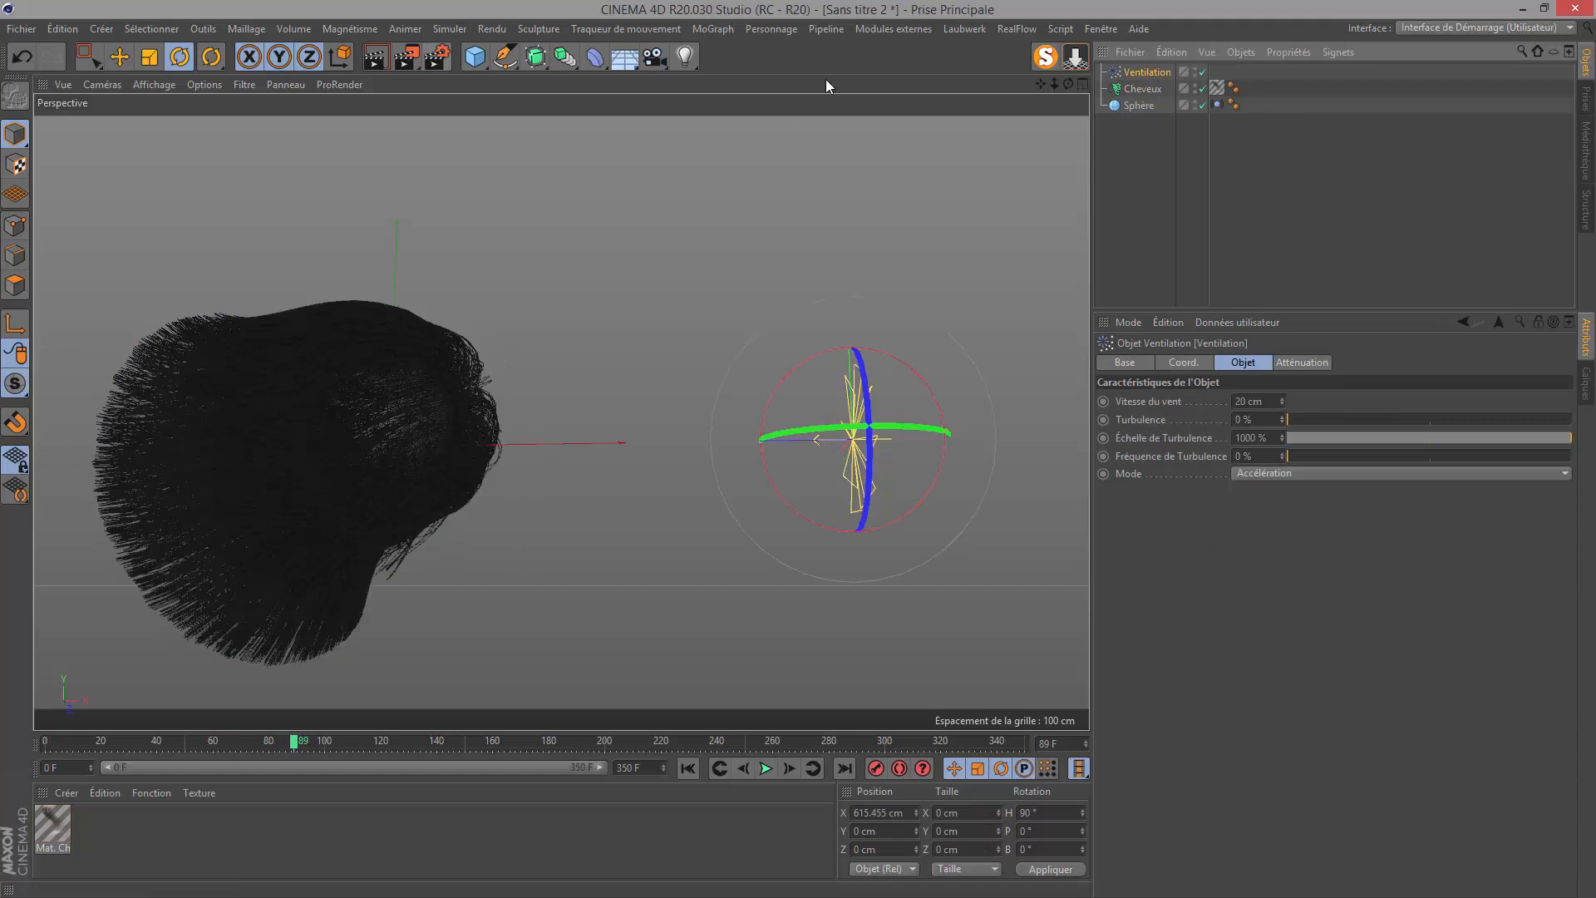
click(440, 32)
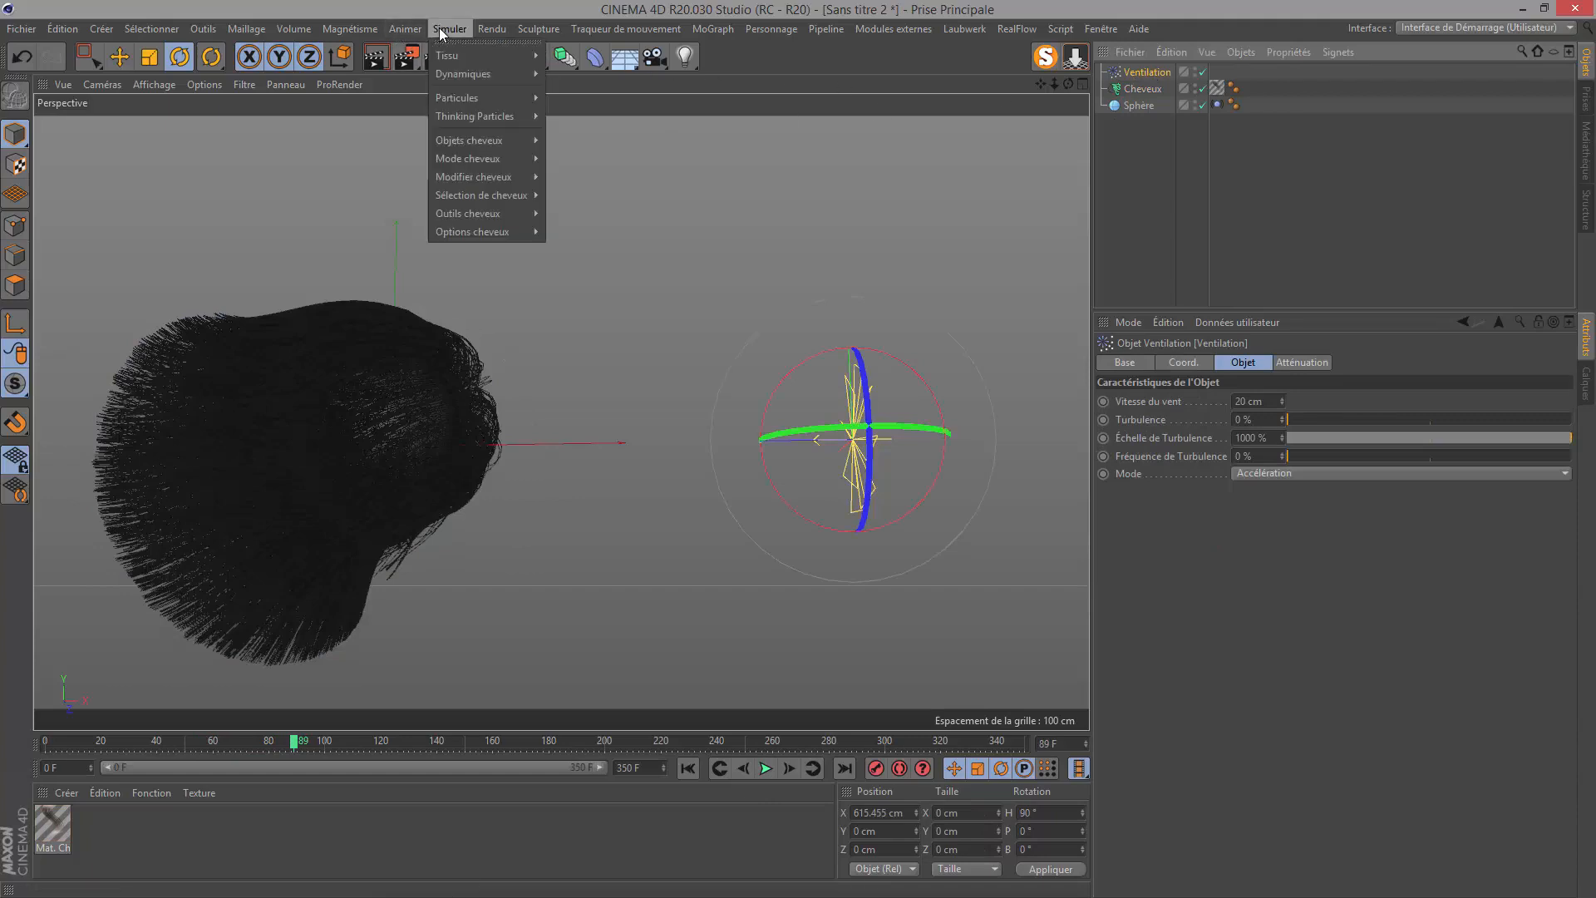
mouse_move(482, 98)
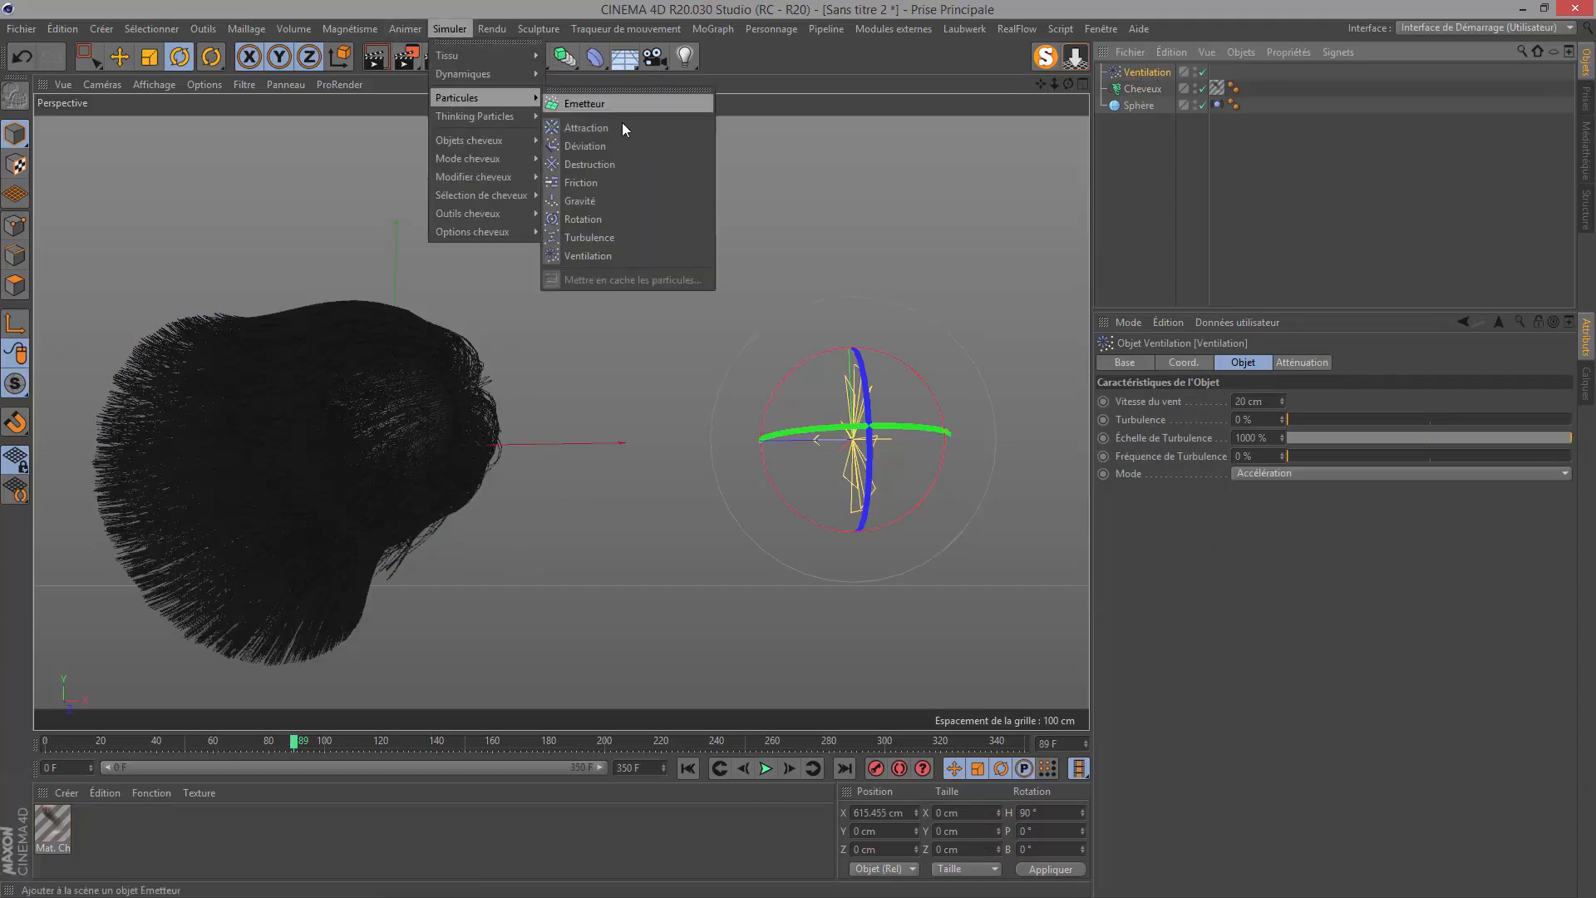
click(583, 239)
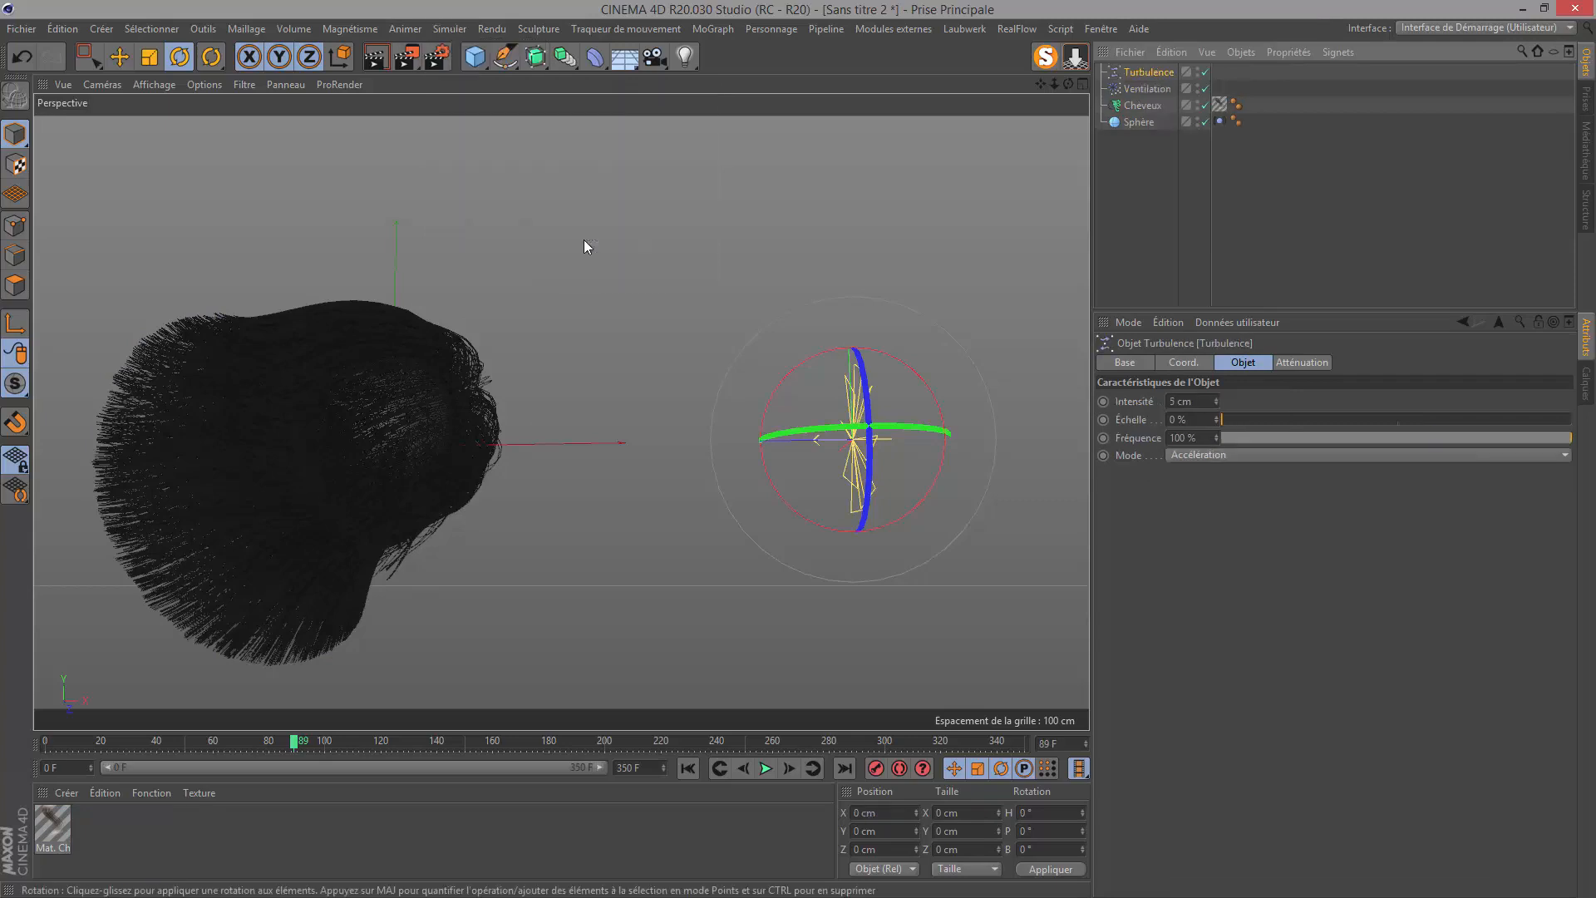
click(1143, 75)
click(1171, 403)
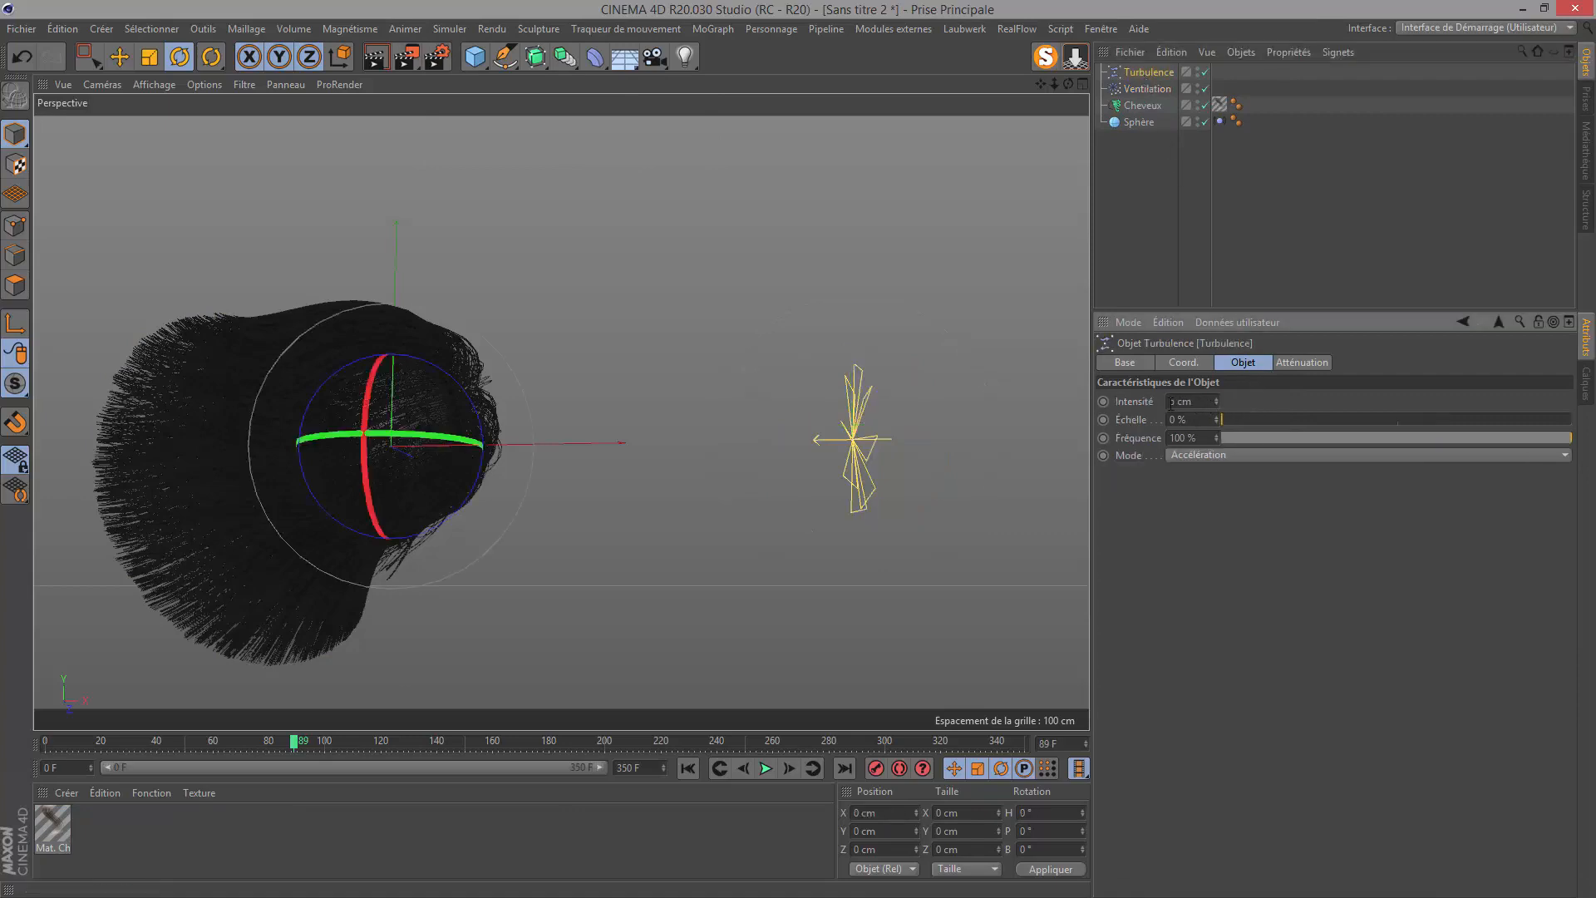
text(25)
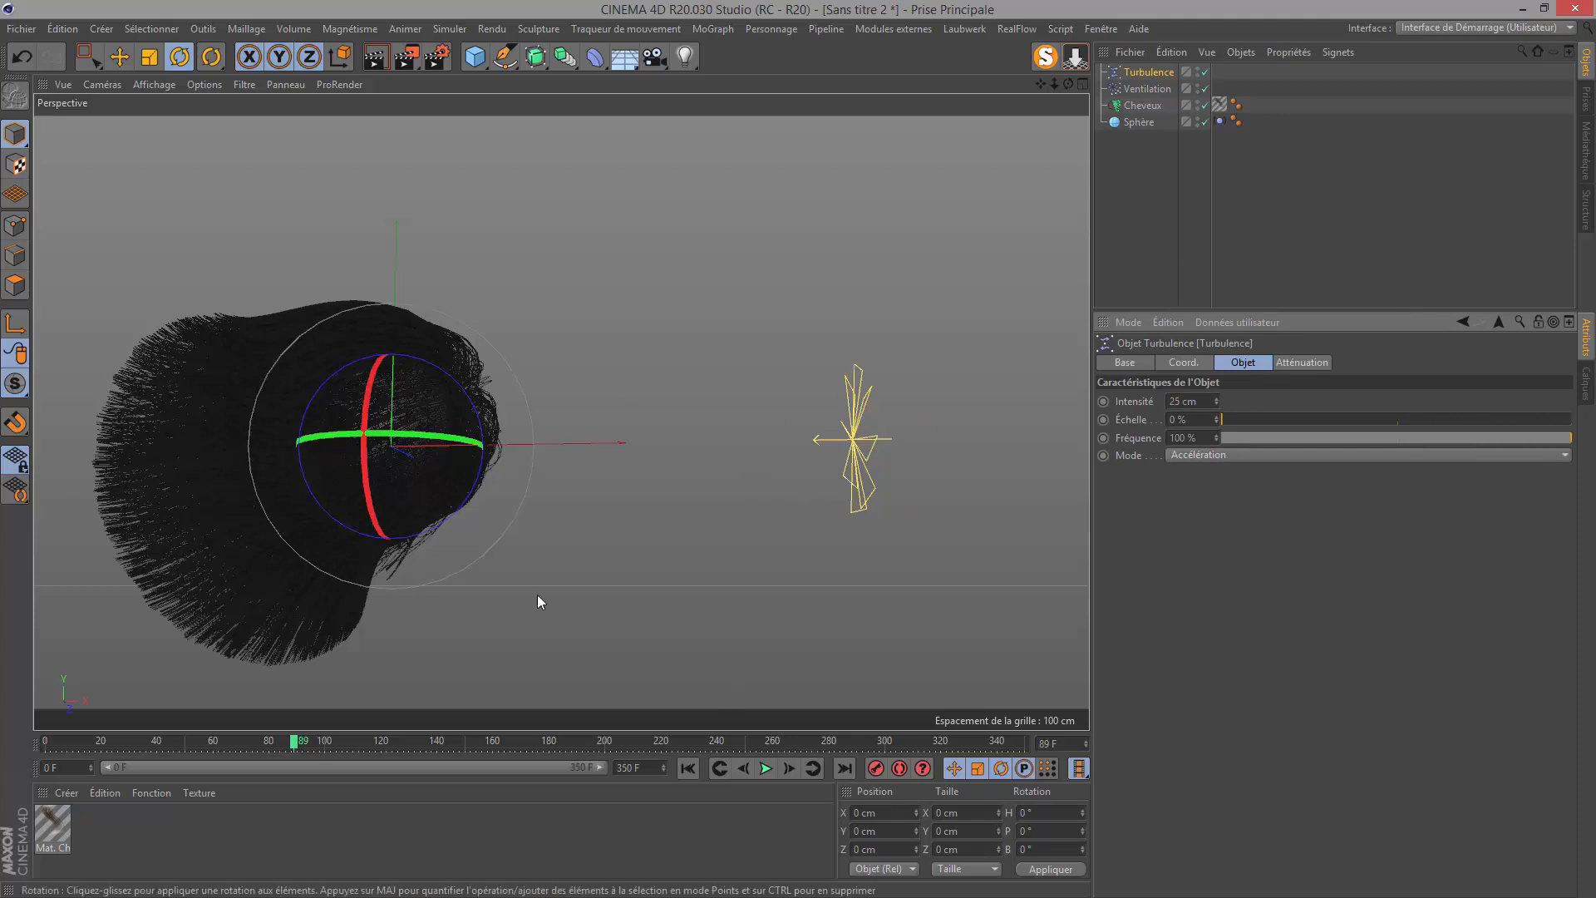
Replay the simulation from the first frame to examine how turbulence and wind move the hair.
click(688, 768)
click(765, 767)
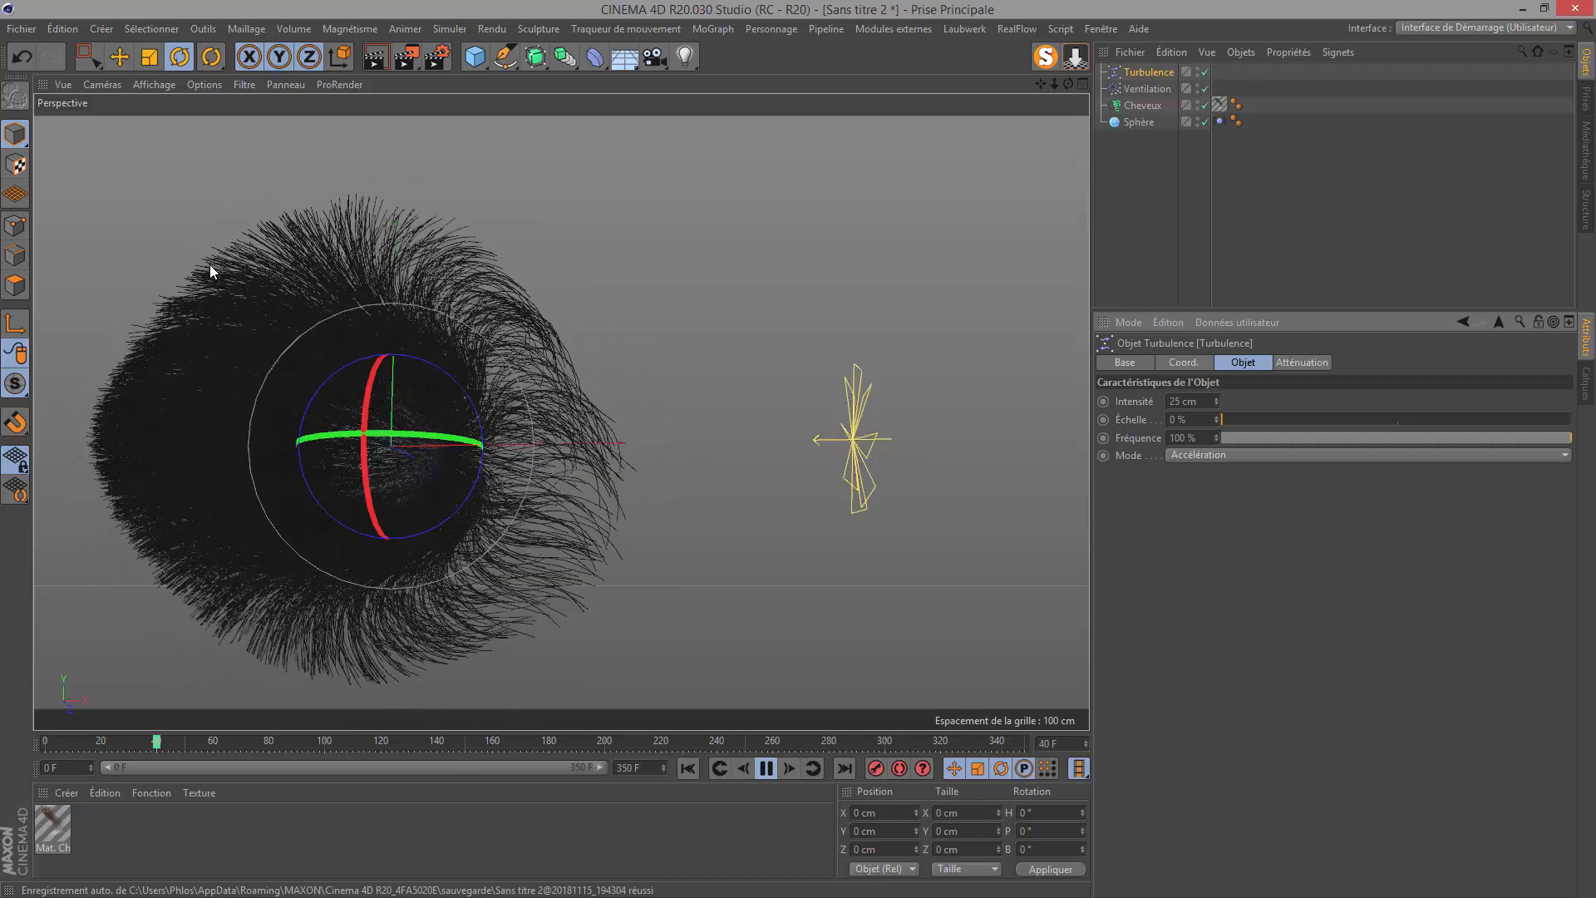
scroll(254, 321, up, 3)
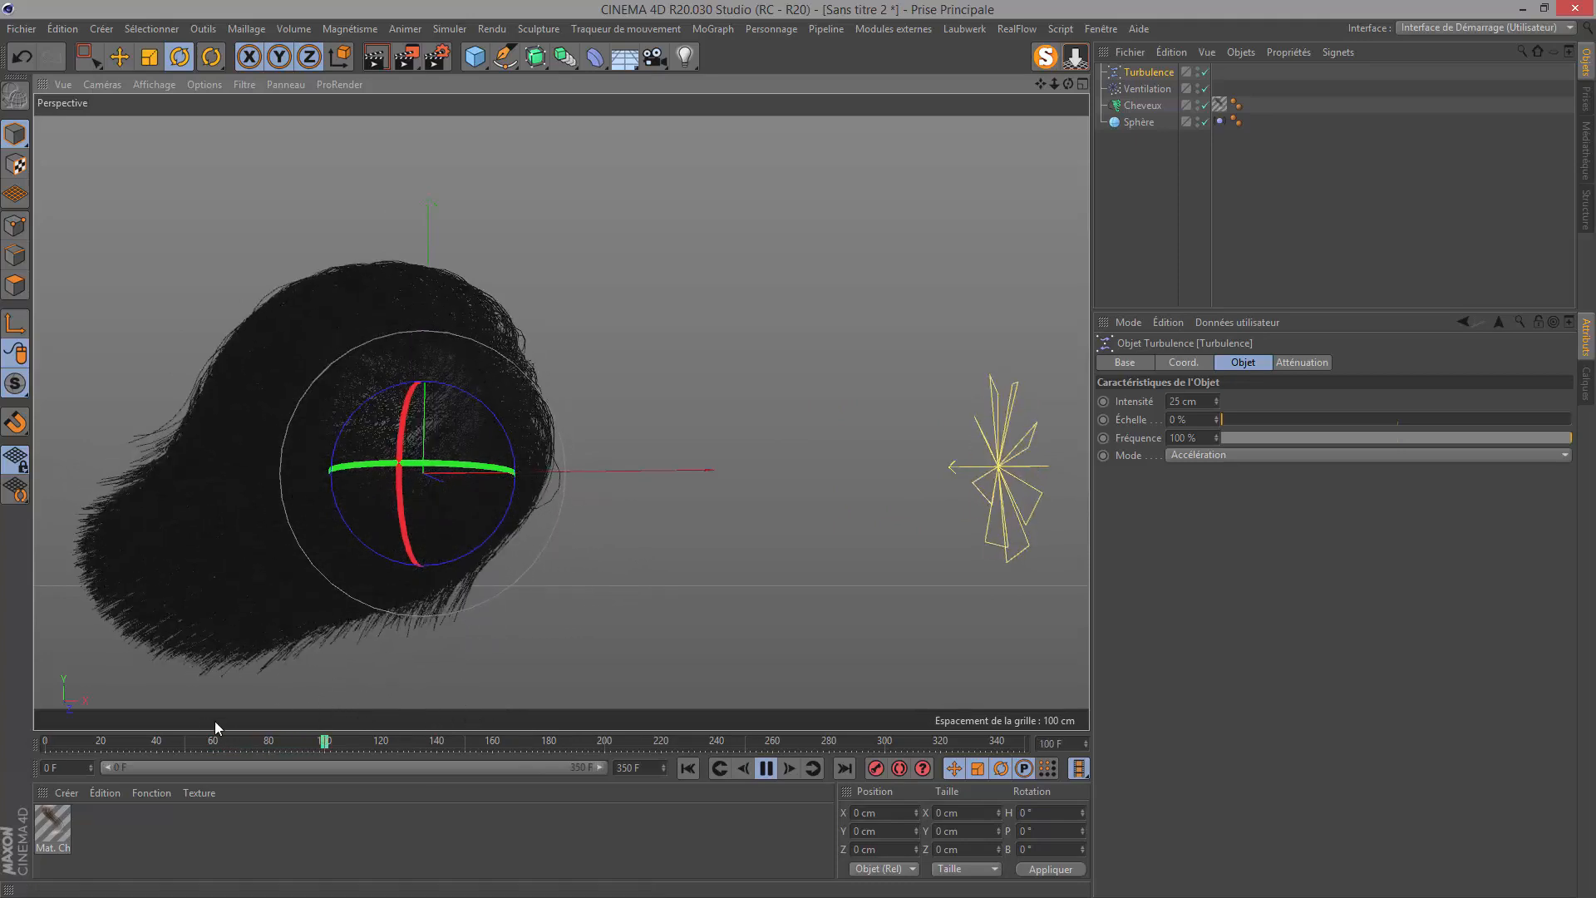
Open the hair material for editing and load the Flame 2 gradient preset as its color.
click(50, 826)
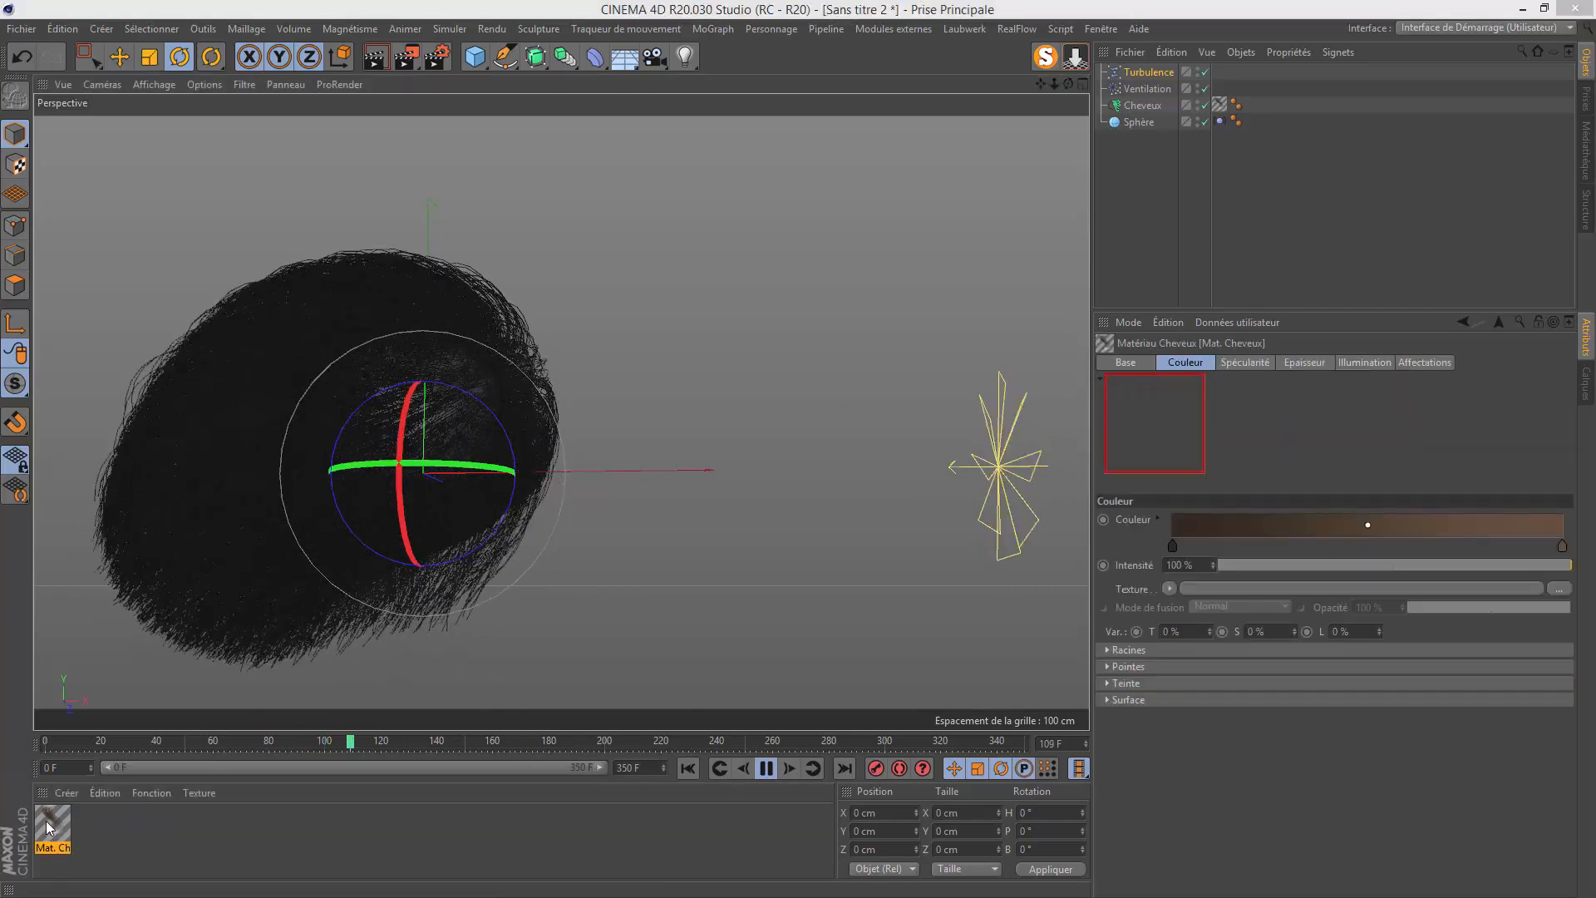
drag(0, 109, 808, 149)
click(556, 340)
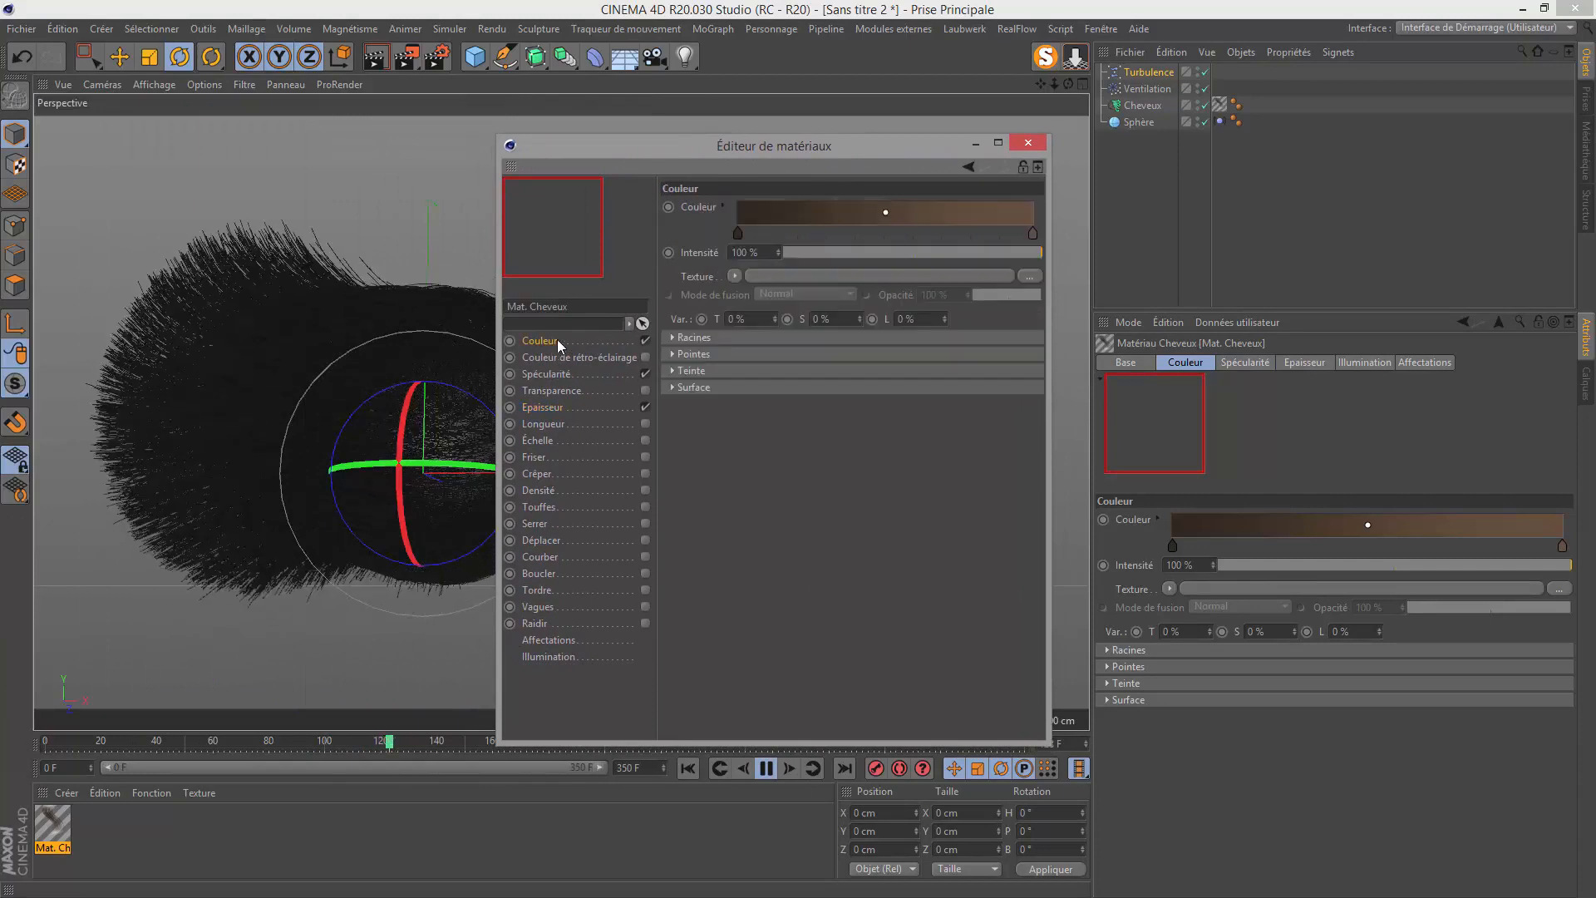
click(721, 205)
click(750, 391)
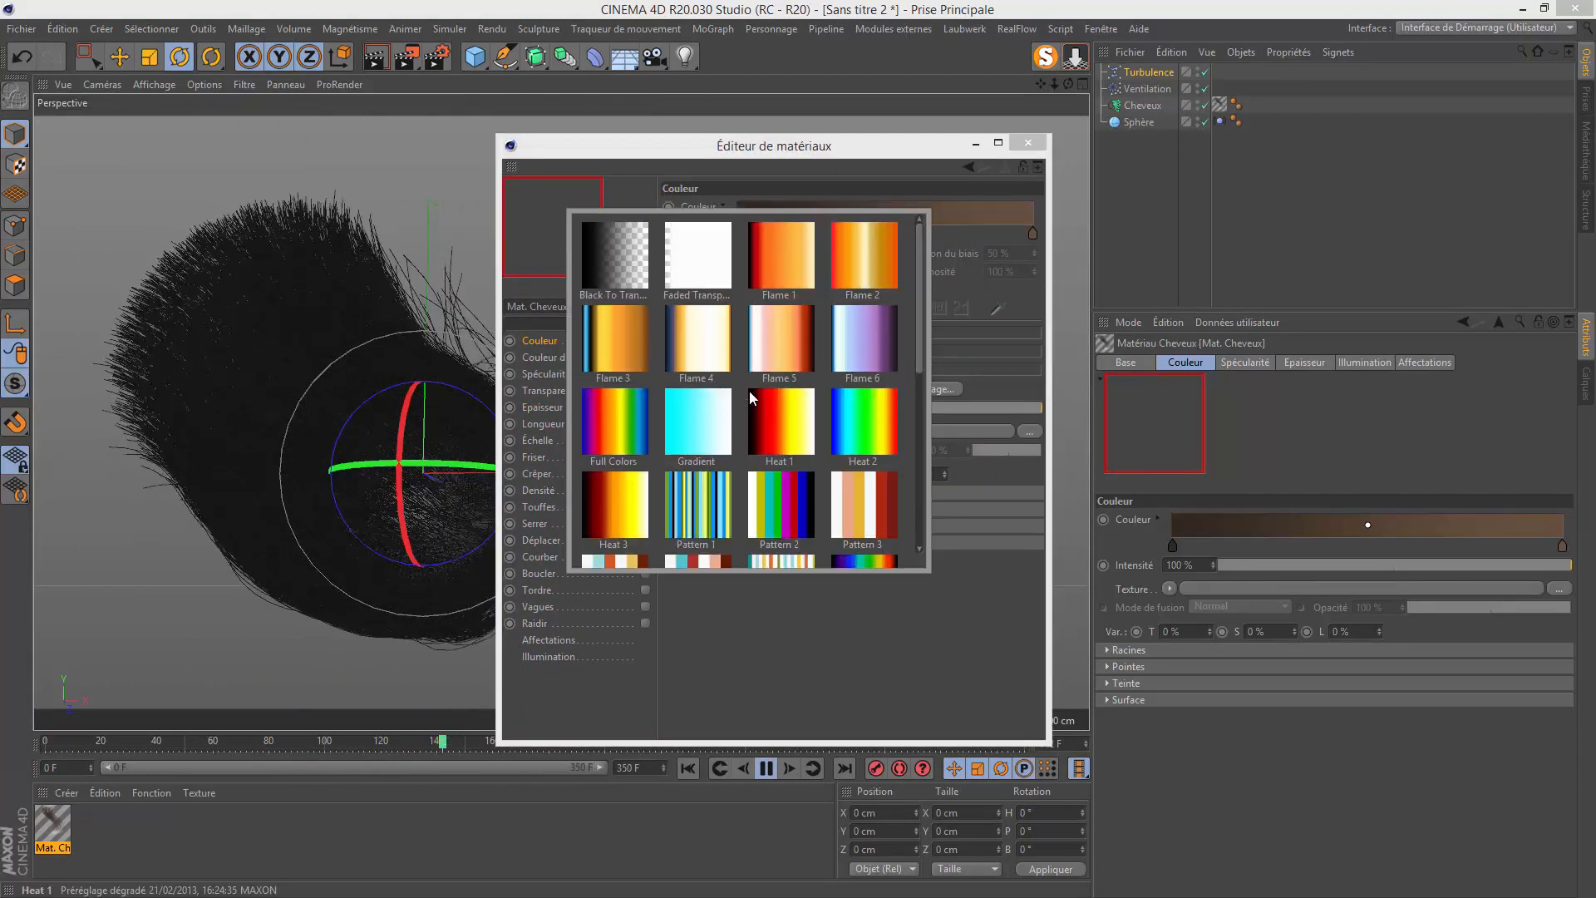
drag(921, 322, 981, 218)
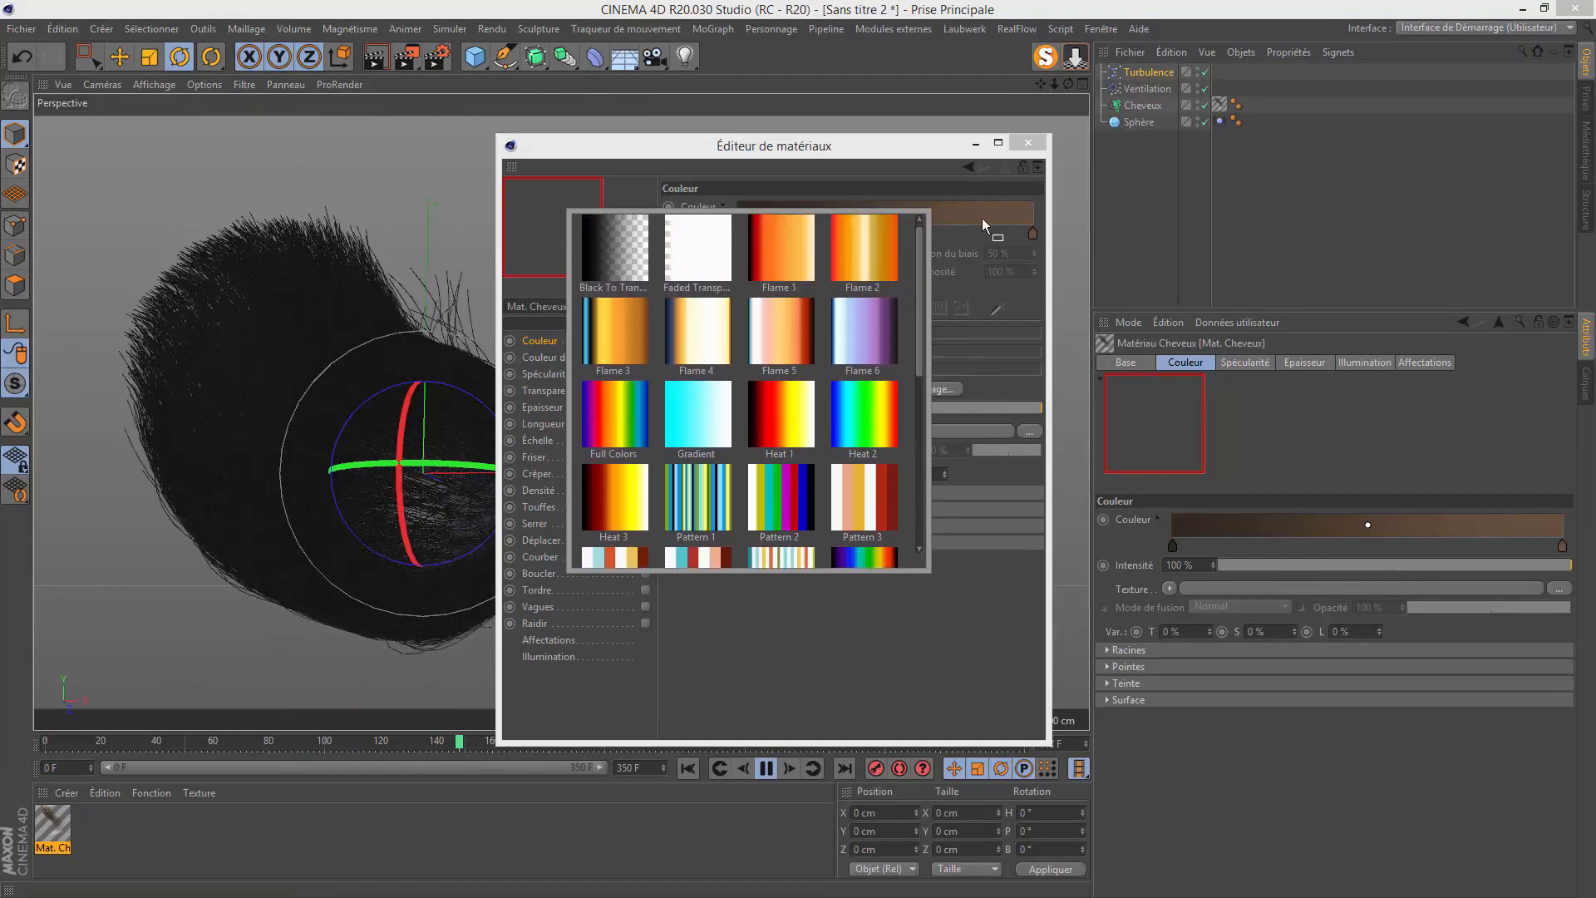
click(860, 252)
Move the material editor clear of the hair, stop the playback, and render the view to check the gradient.
drag(746, 146, 1155, 301)
click(766, 768)
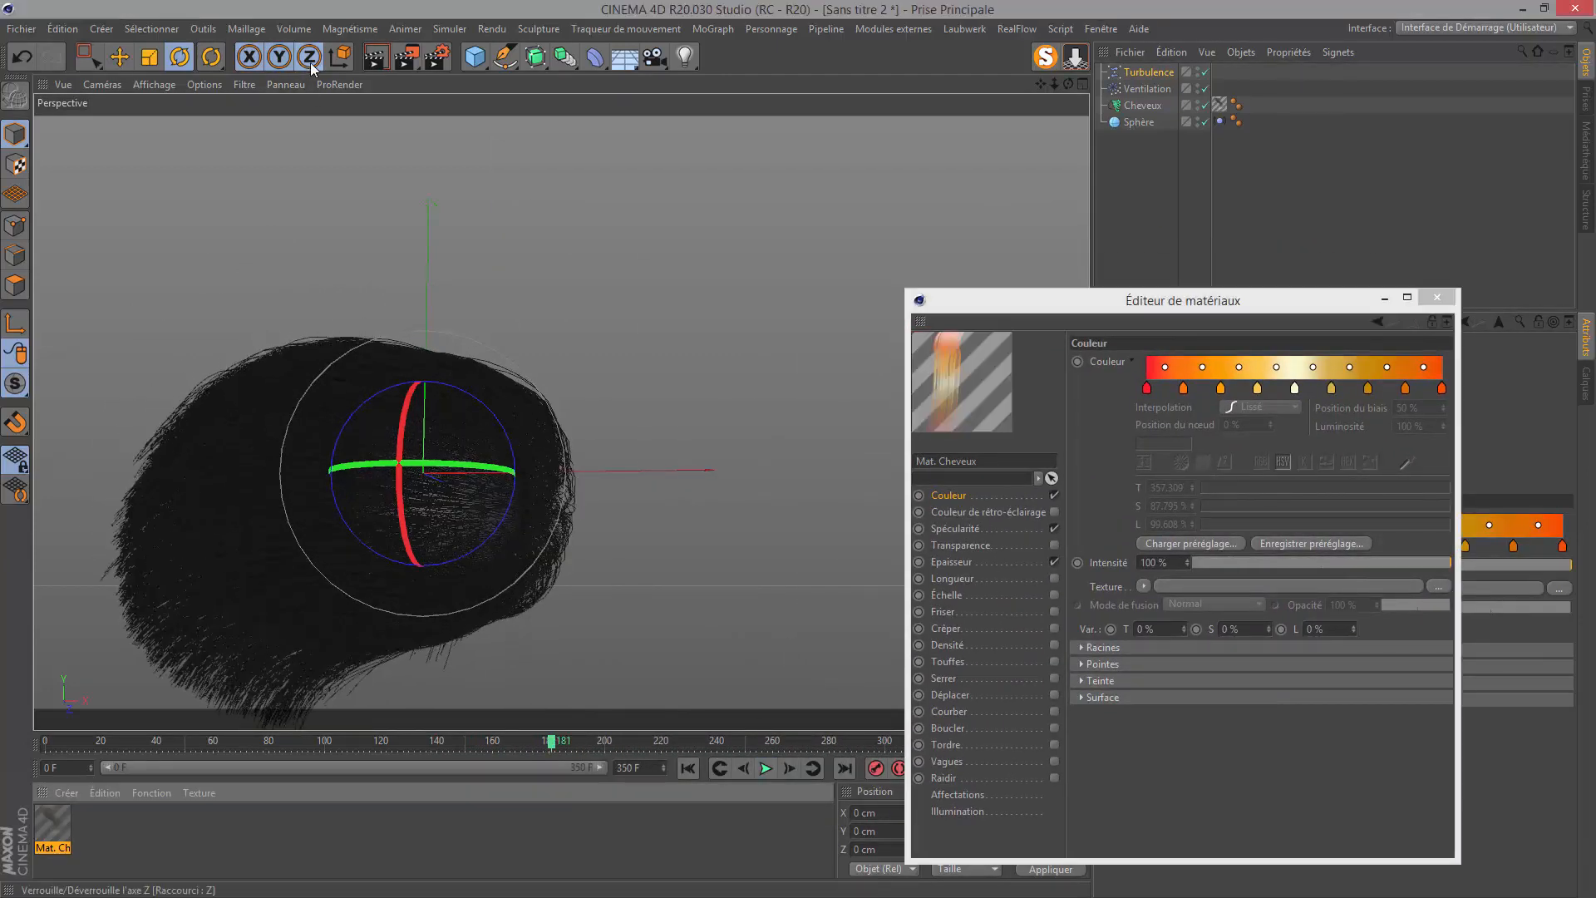
click(376, 57)
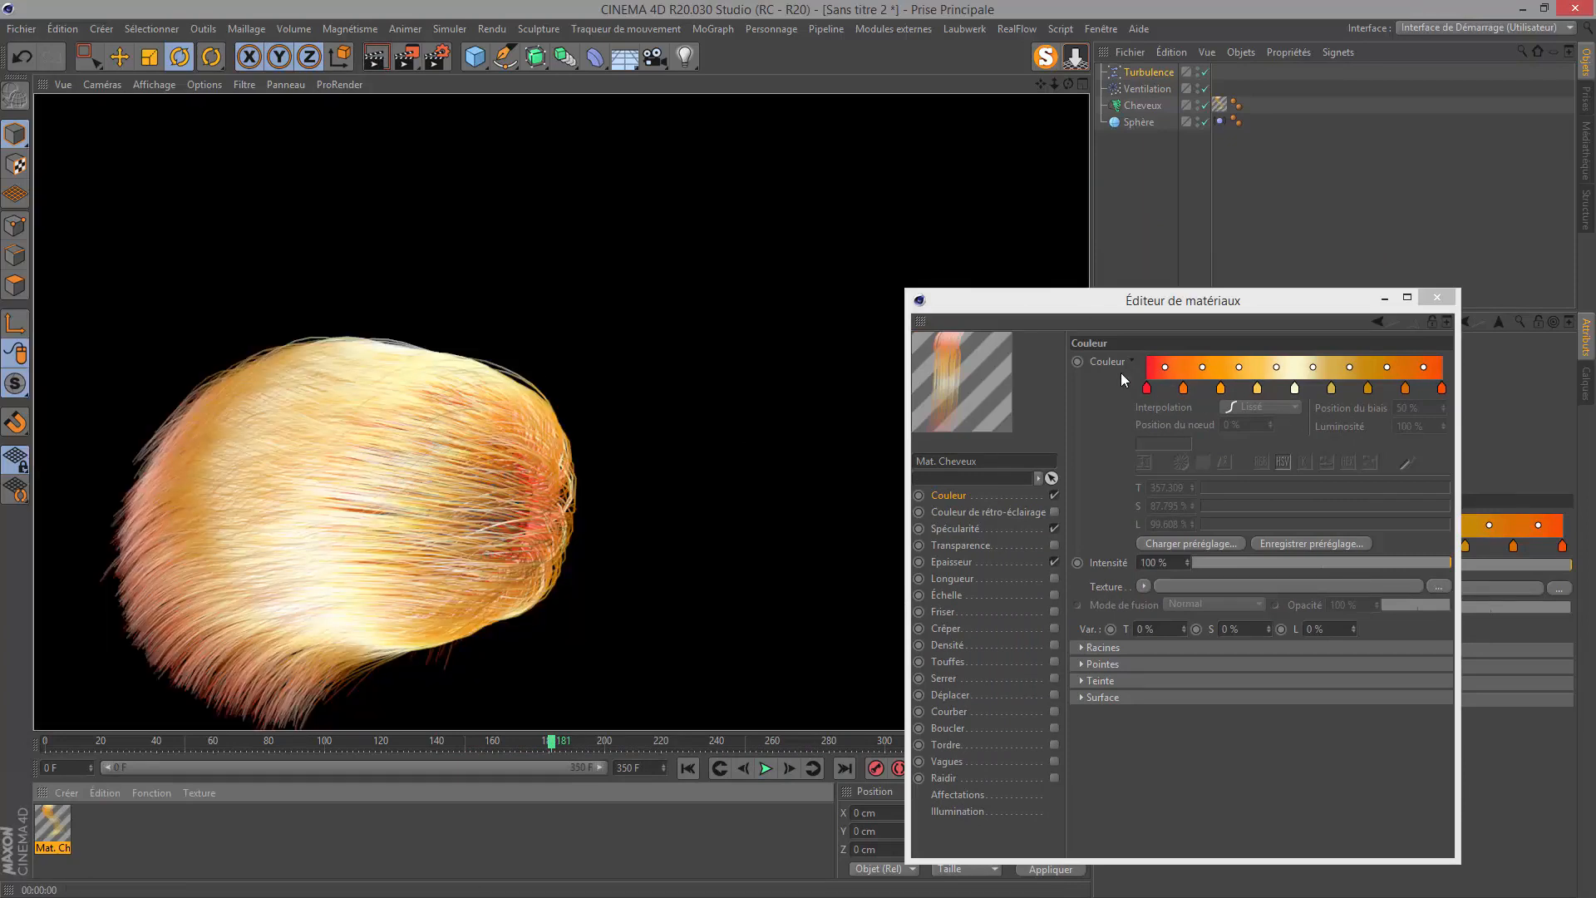
Load the Scheme 7 gradient preset into the hair material's color and render the view again.
click(1175, 545)
scroll(1170, 623, down, 3)
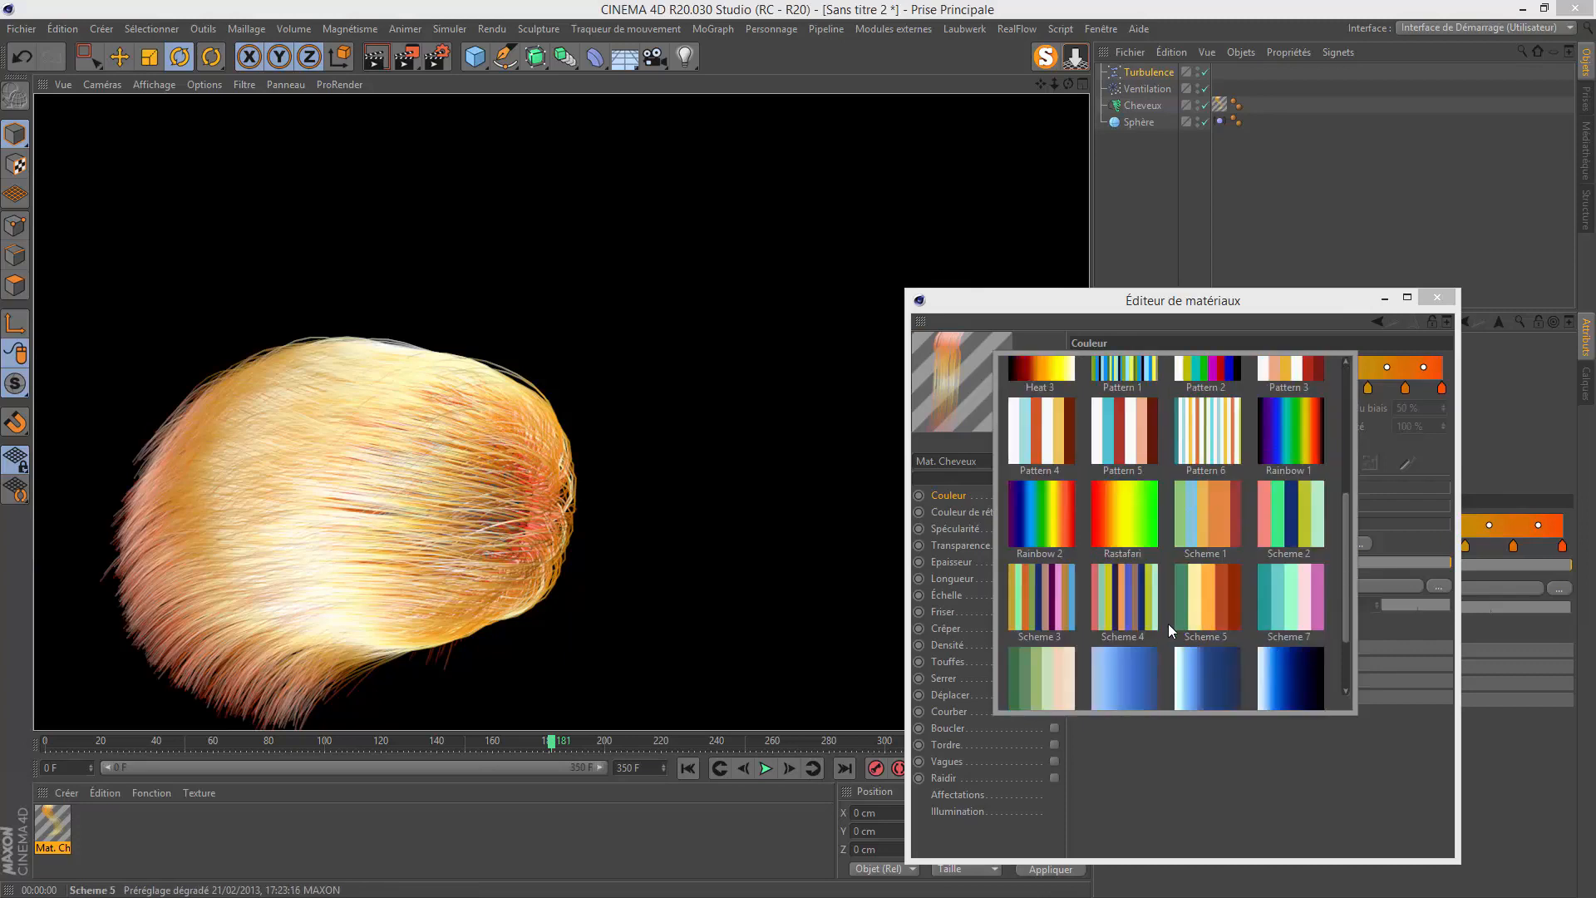
scroll(1168, 625, down, 2)
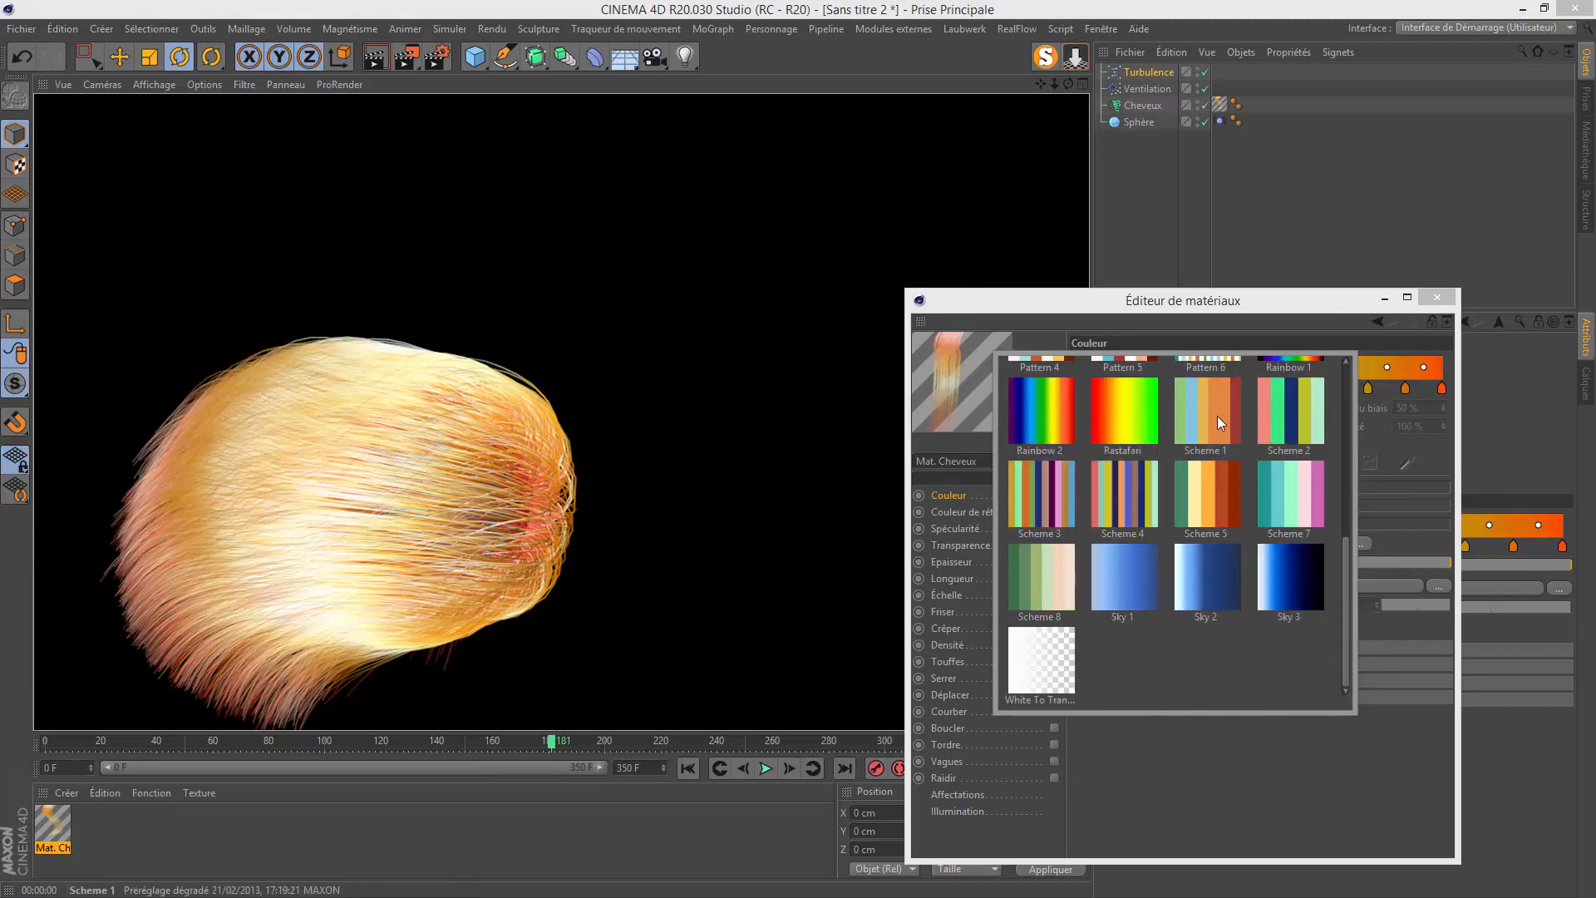
click(1295, 502)
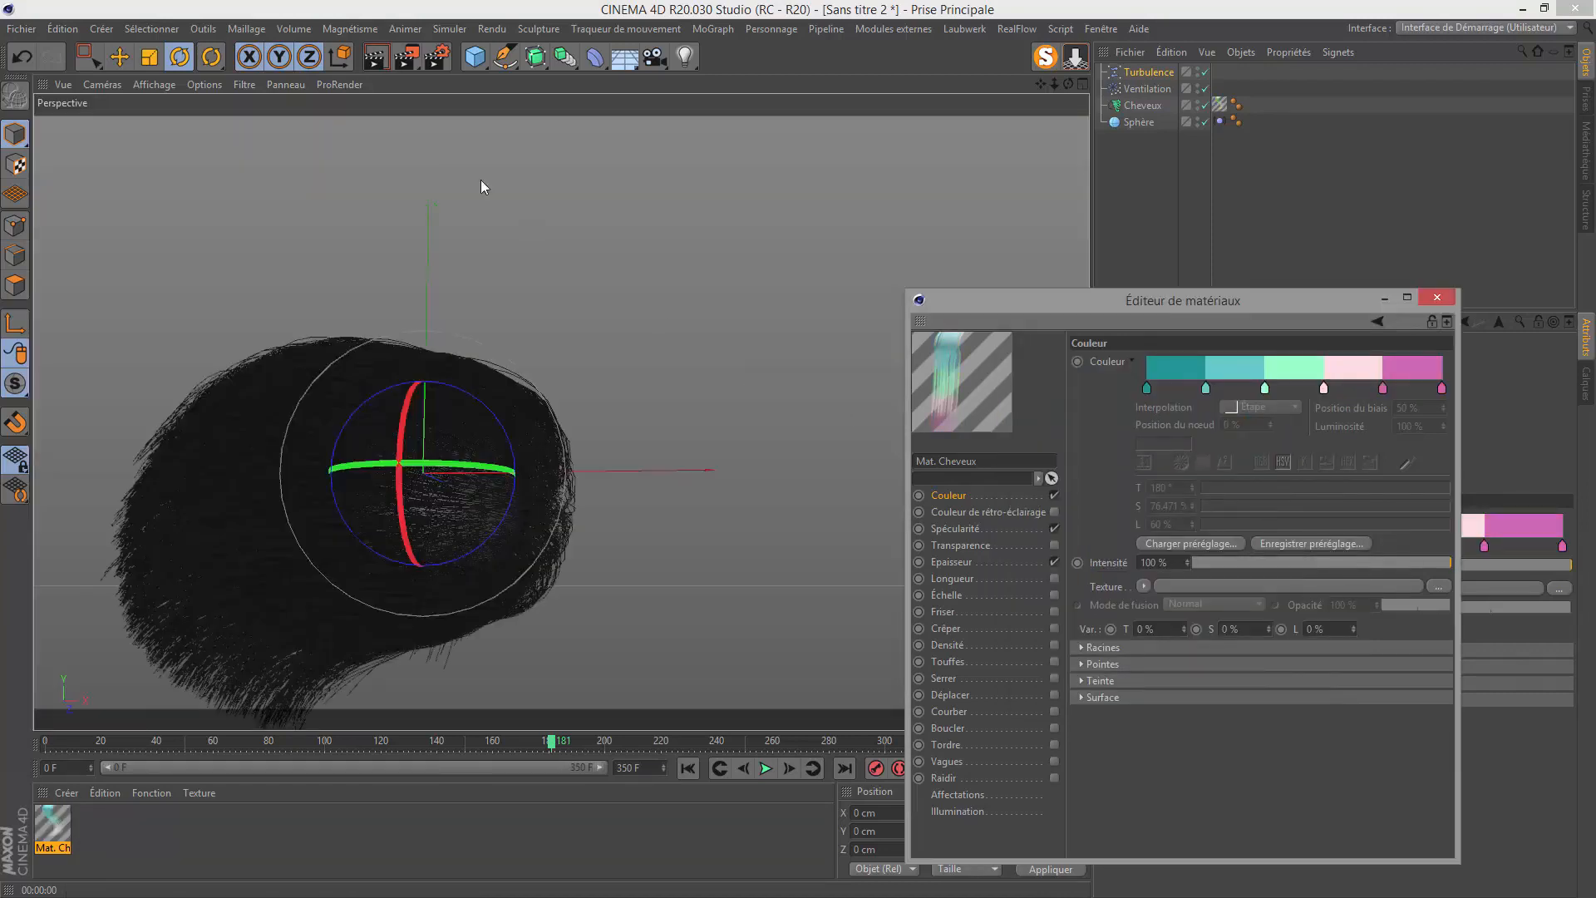
click(375, 57)
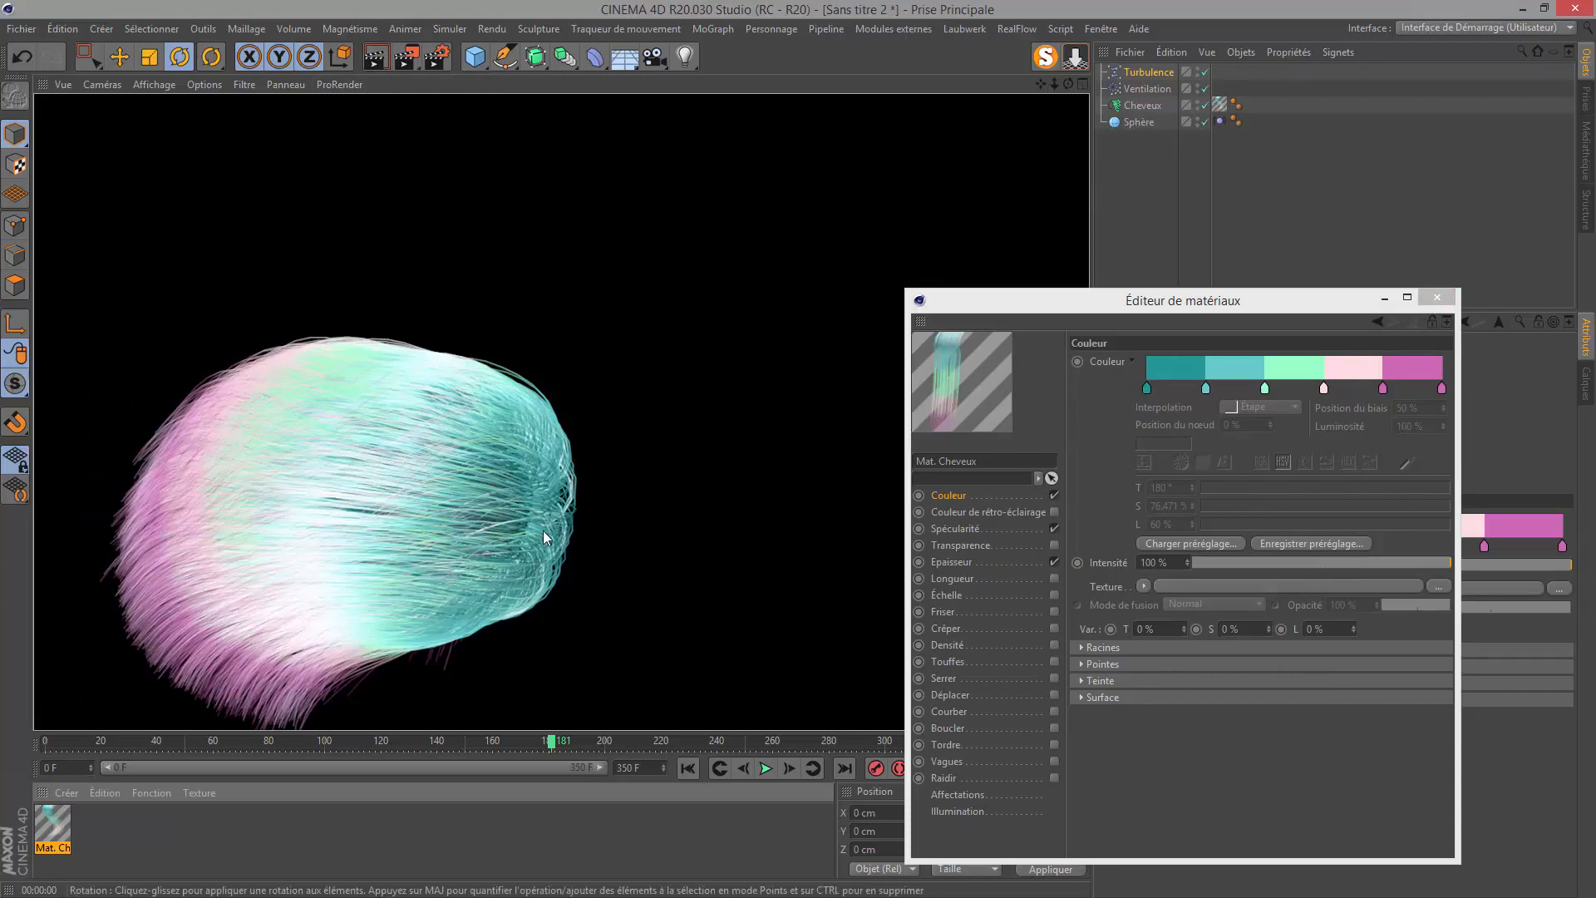
Set the hair color's hue variation to 50 % and render the view to preview it.
click(948, 562)
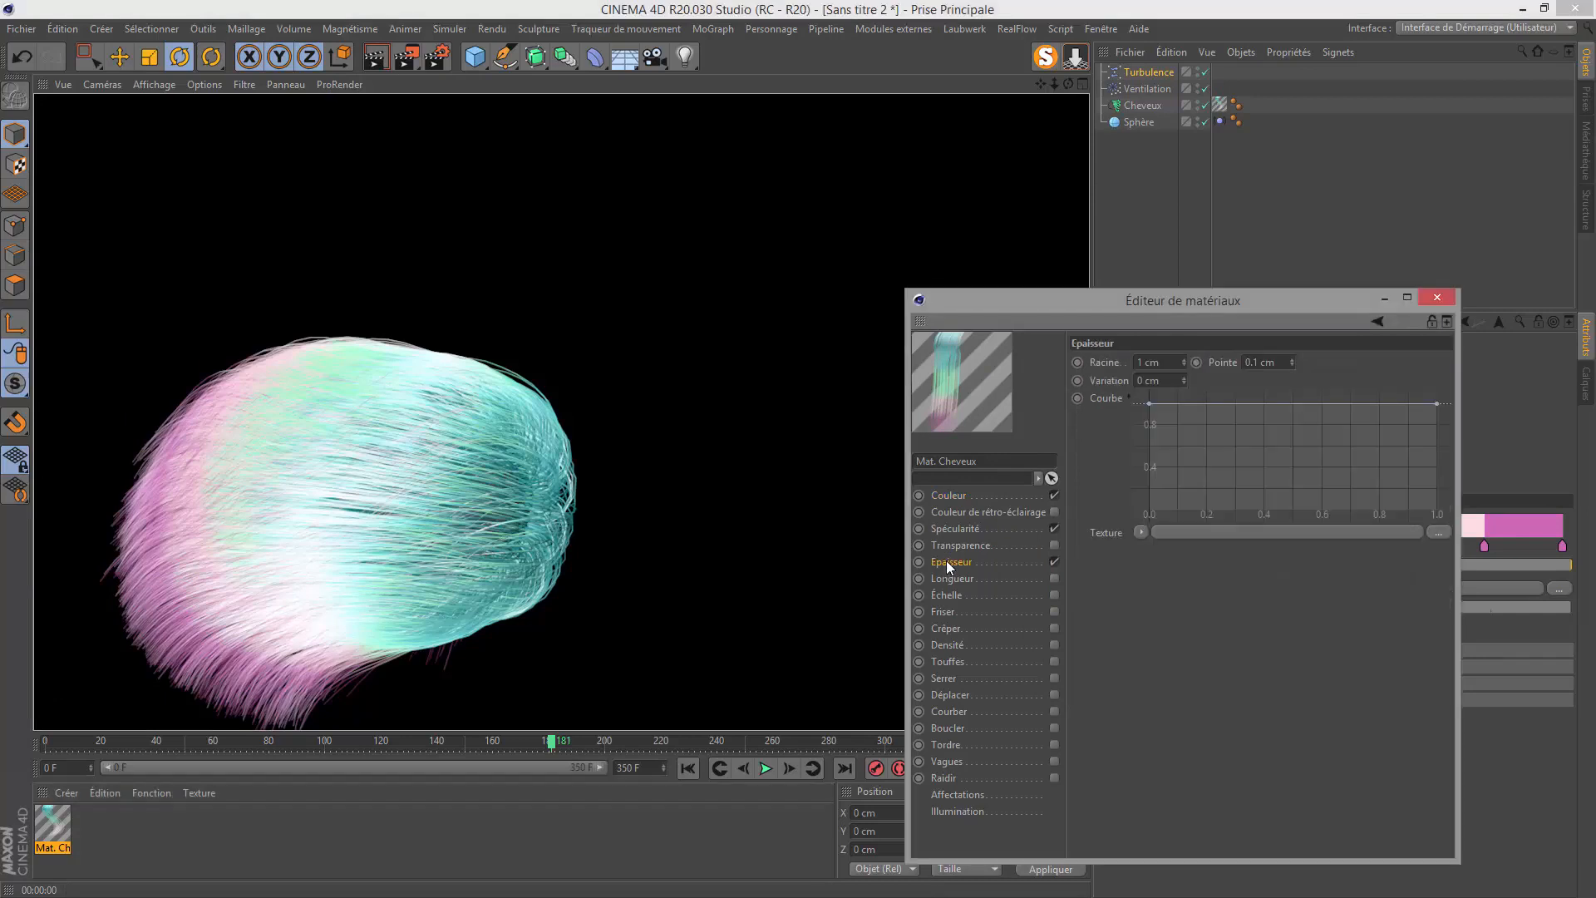
click(949, 495)
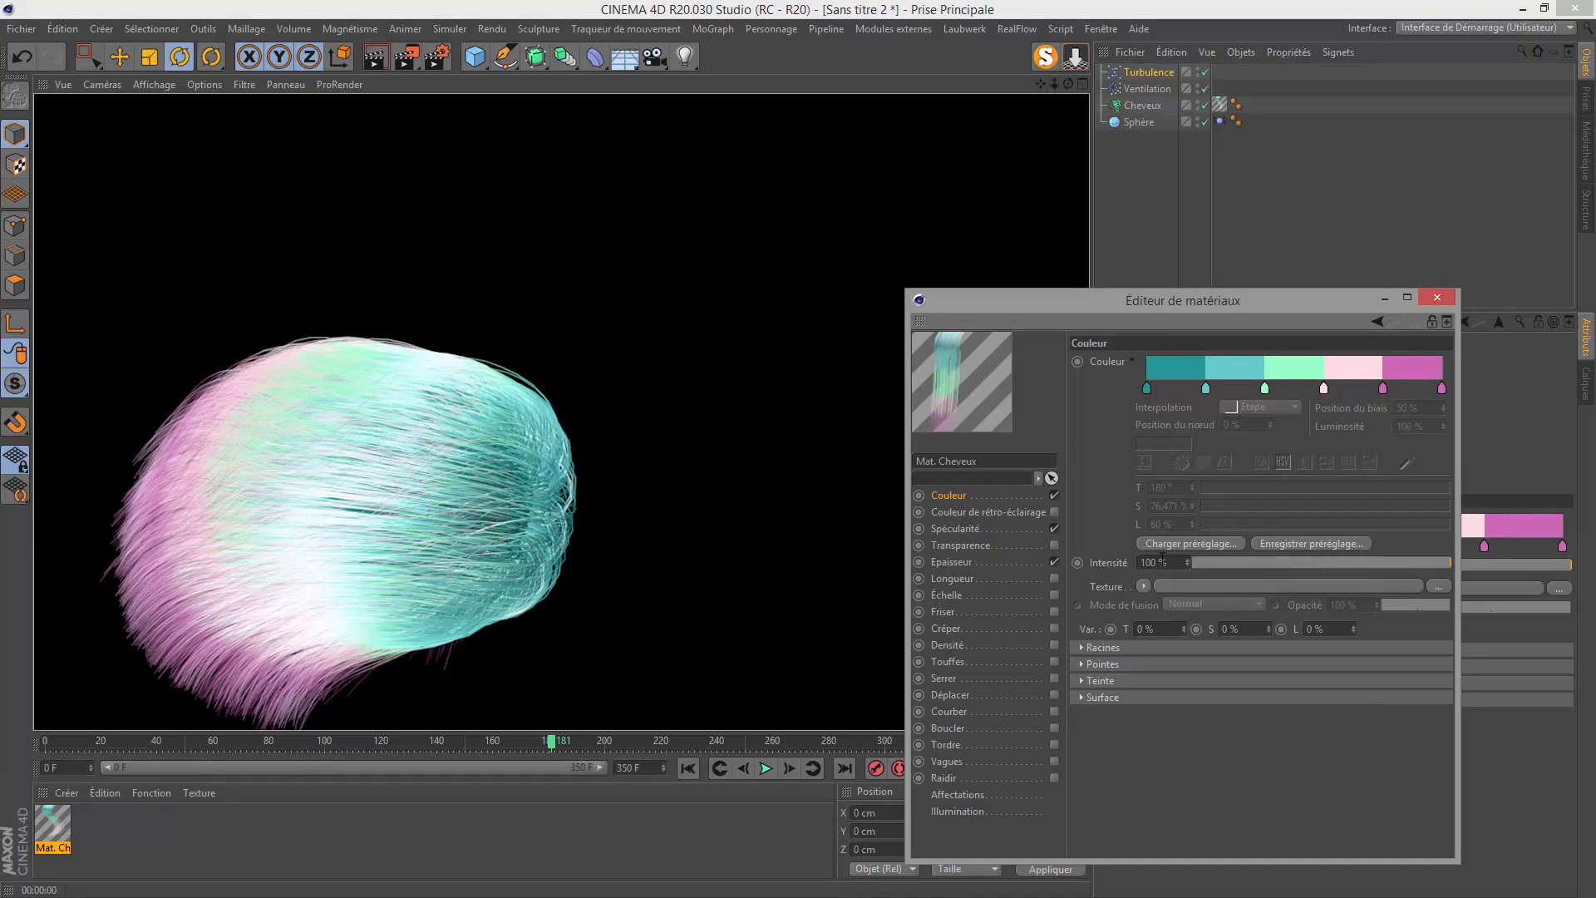
click(1146, 628)
text(50)
key(Return)
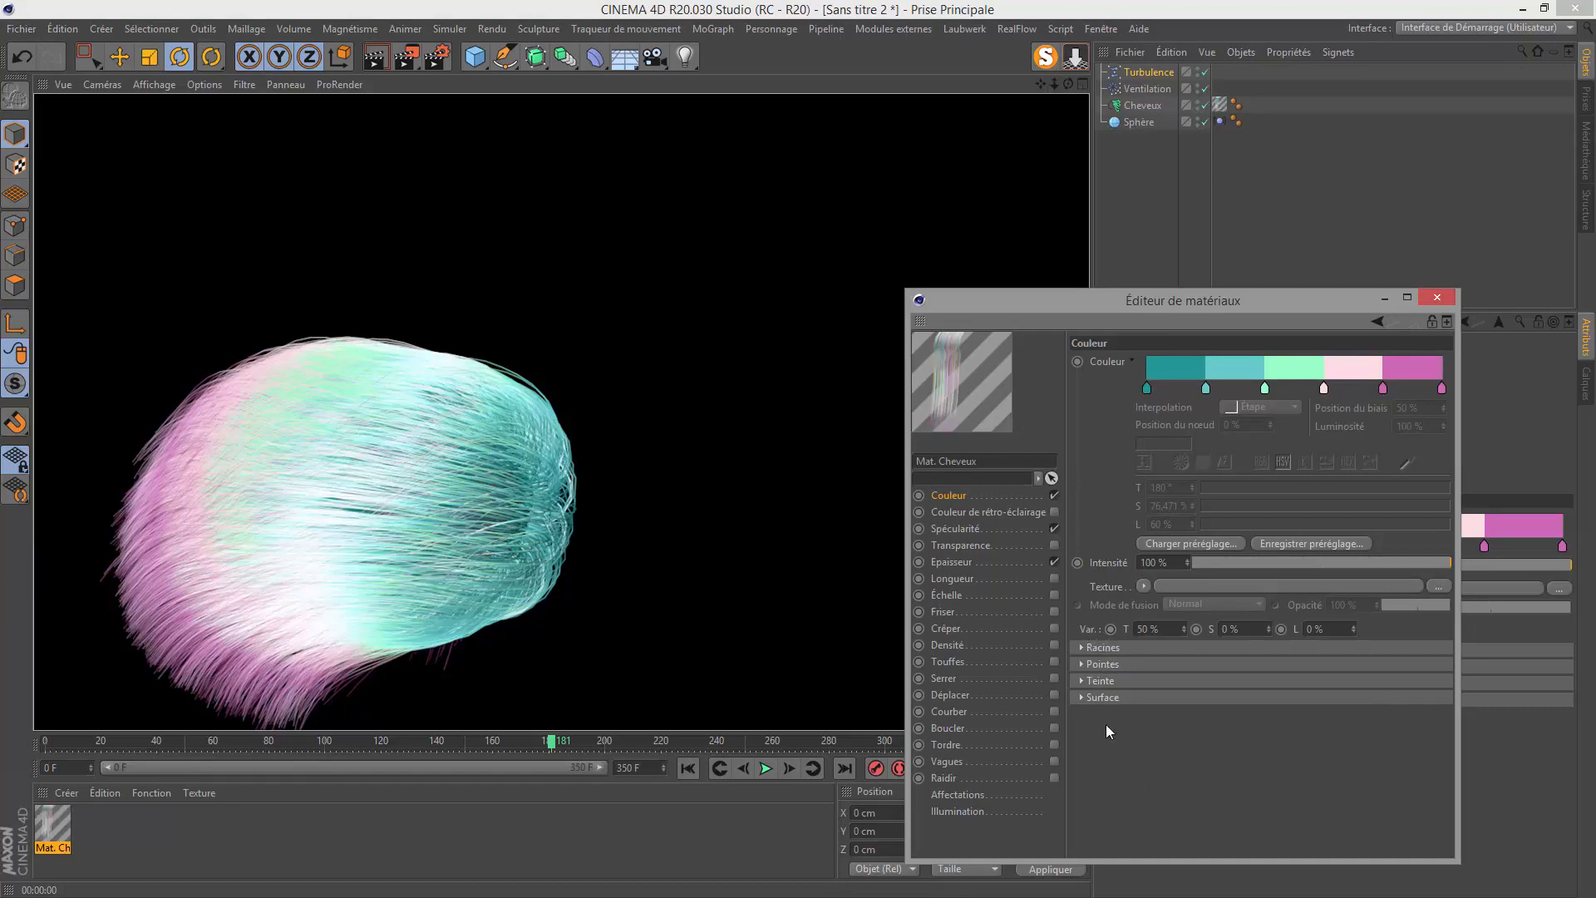
click(374, 60)
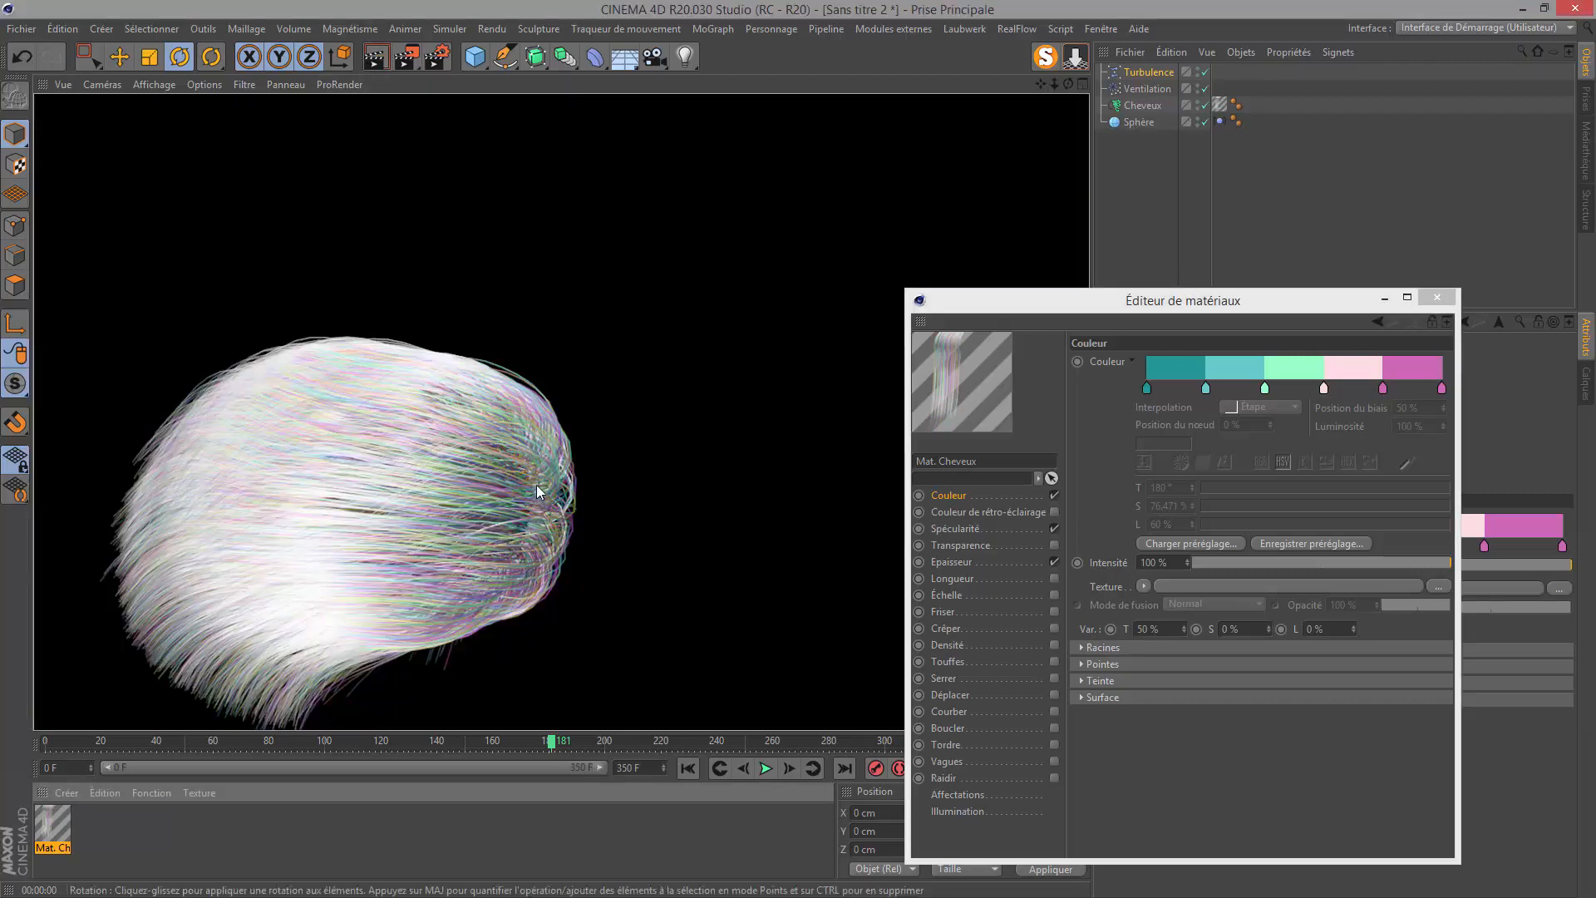
Set the hair color's hue, saturation and lightness variations to 10 % each and render the view.
click(1146, 388)
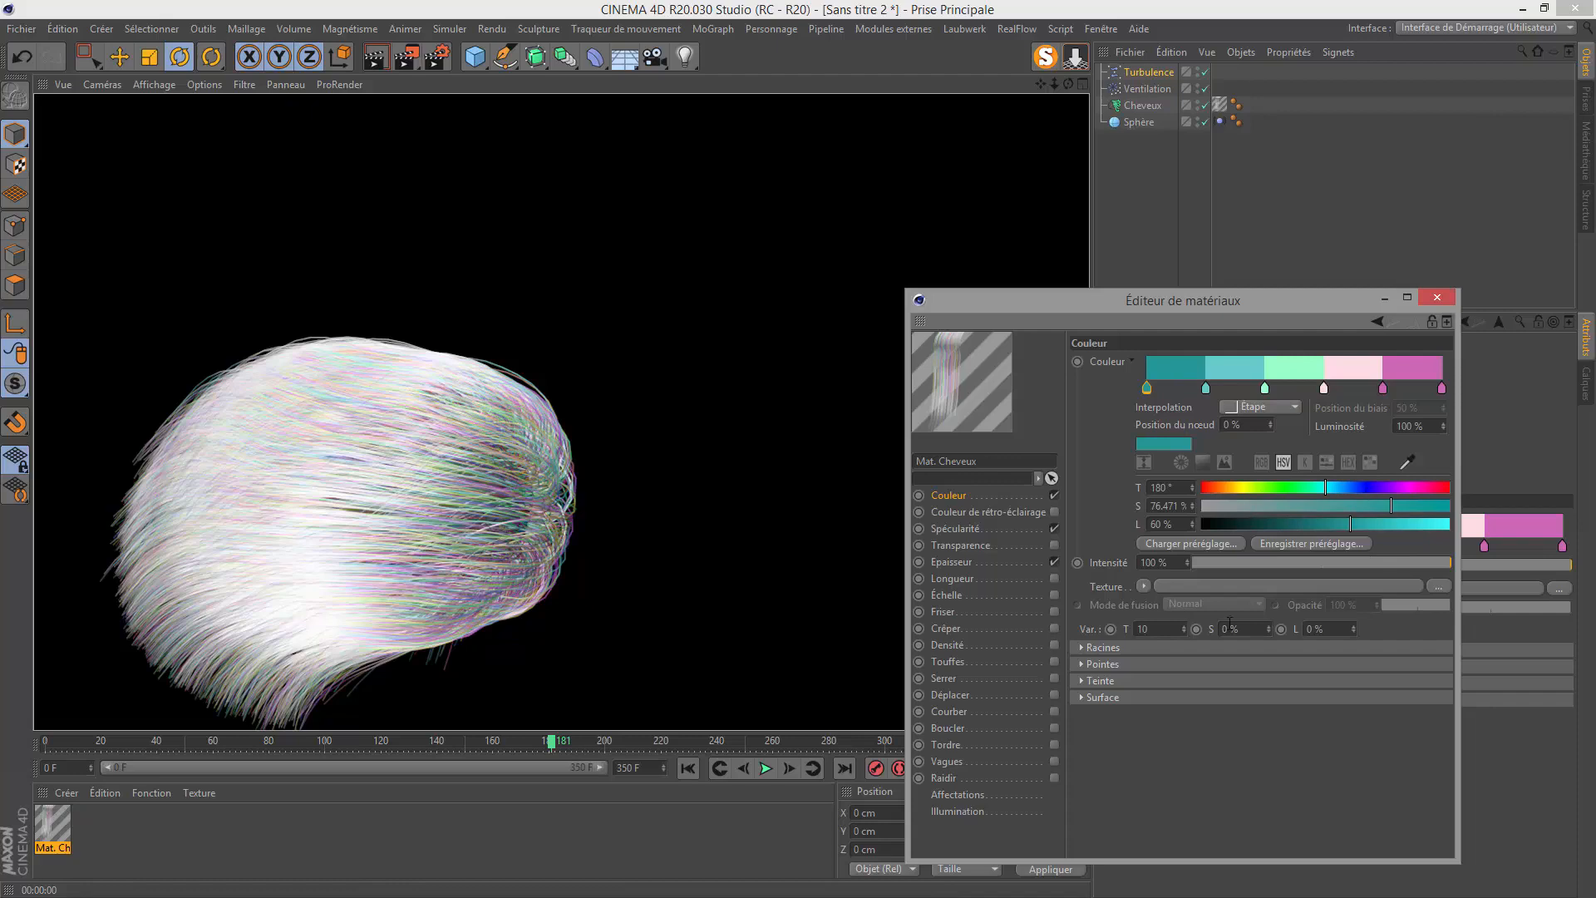
key(Tab)
text(10)
key(Tab)
text(10)
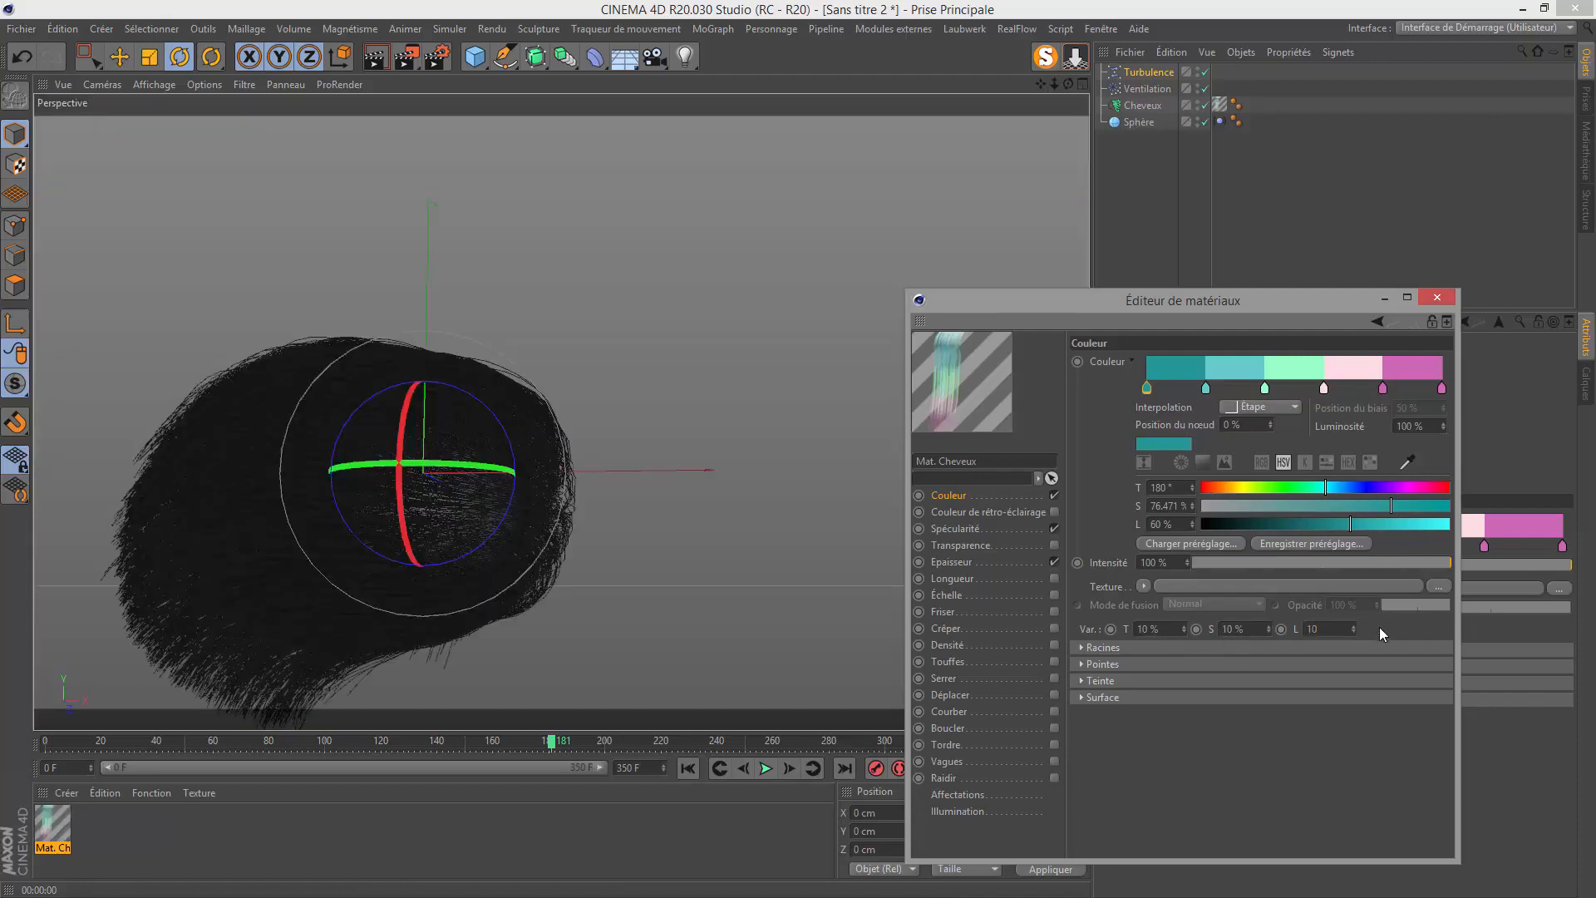
key(Return)
click(375, 61)
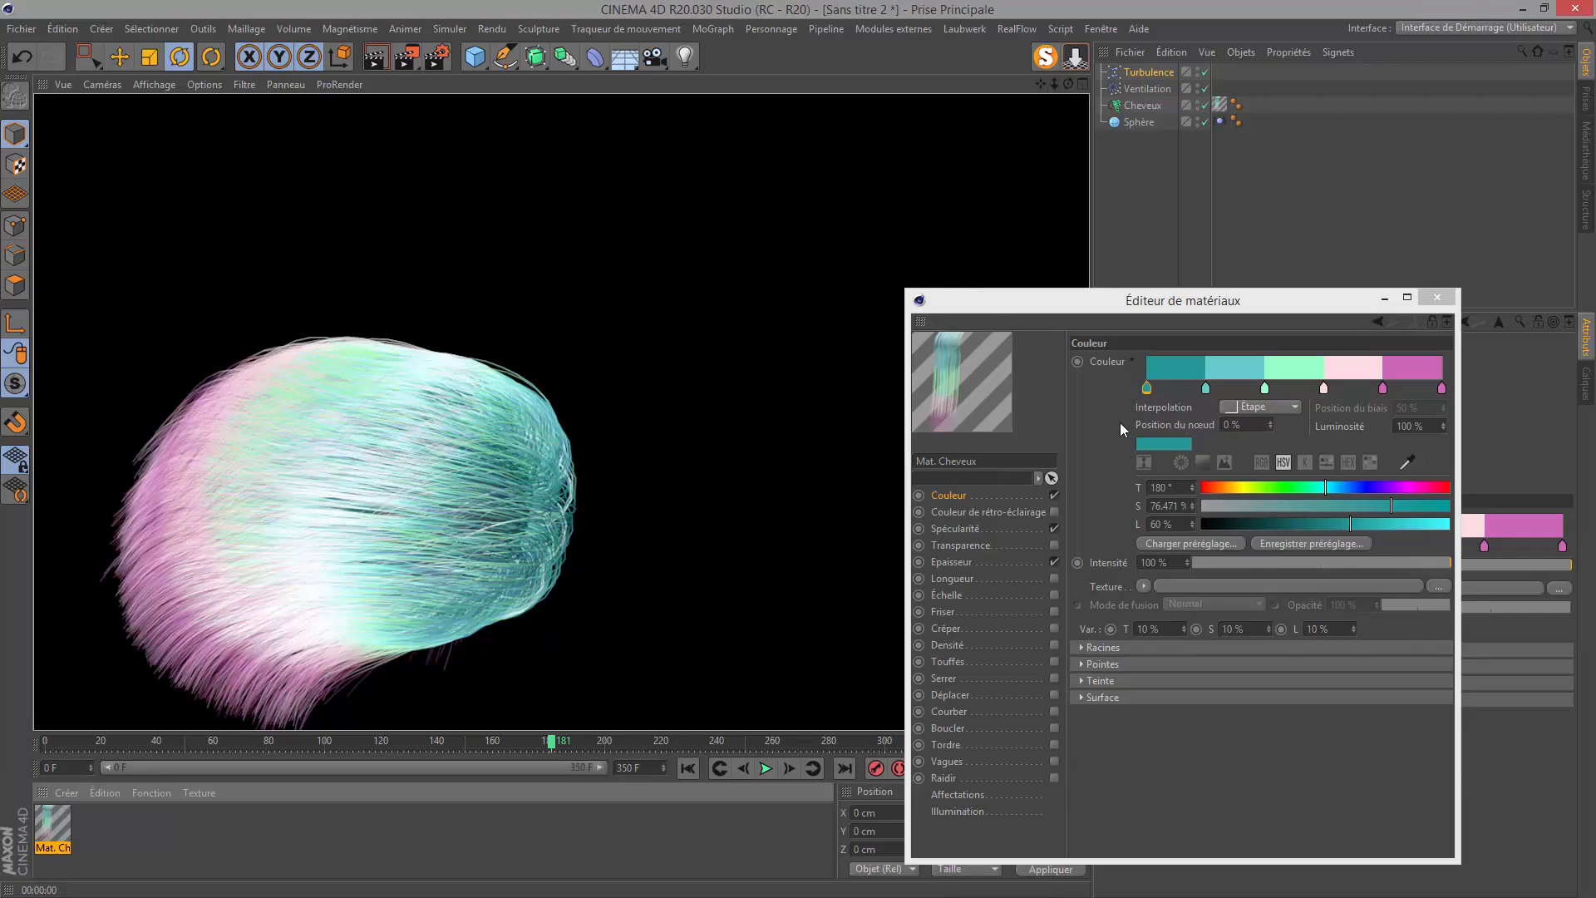
Load the Scheme 2 gradient preset into the hair material's color and render the view.
click(1164, 541)
scroll(1164, 582, down, 3)
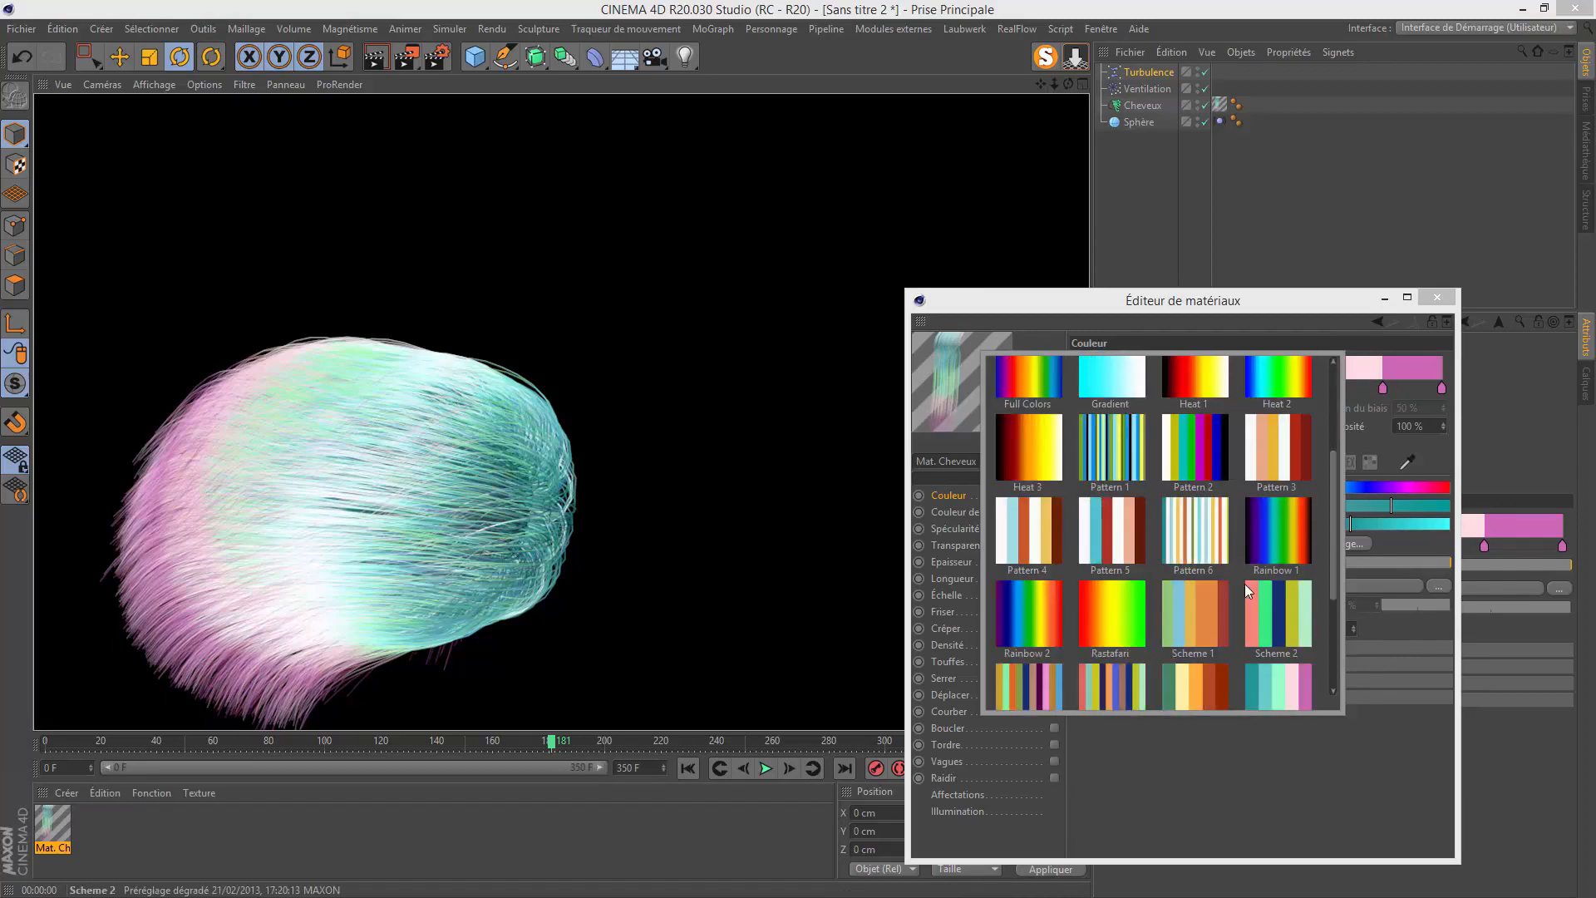
click(1280, 613)
click(373, 60)
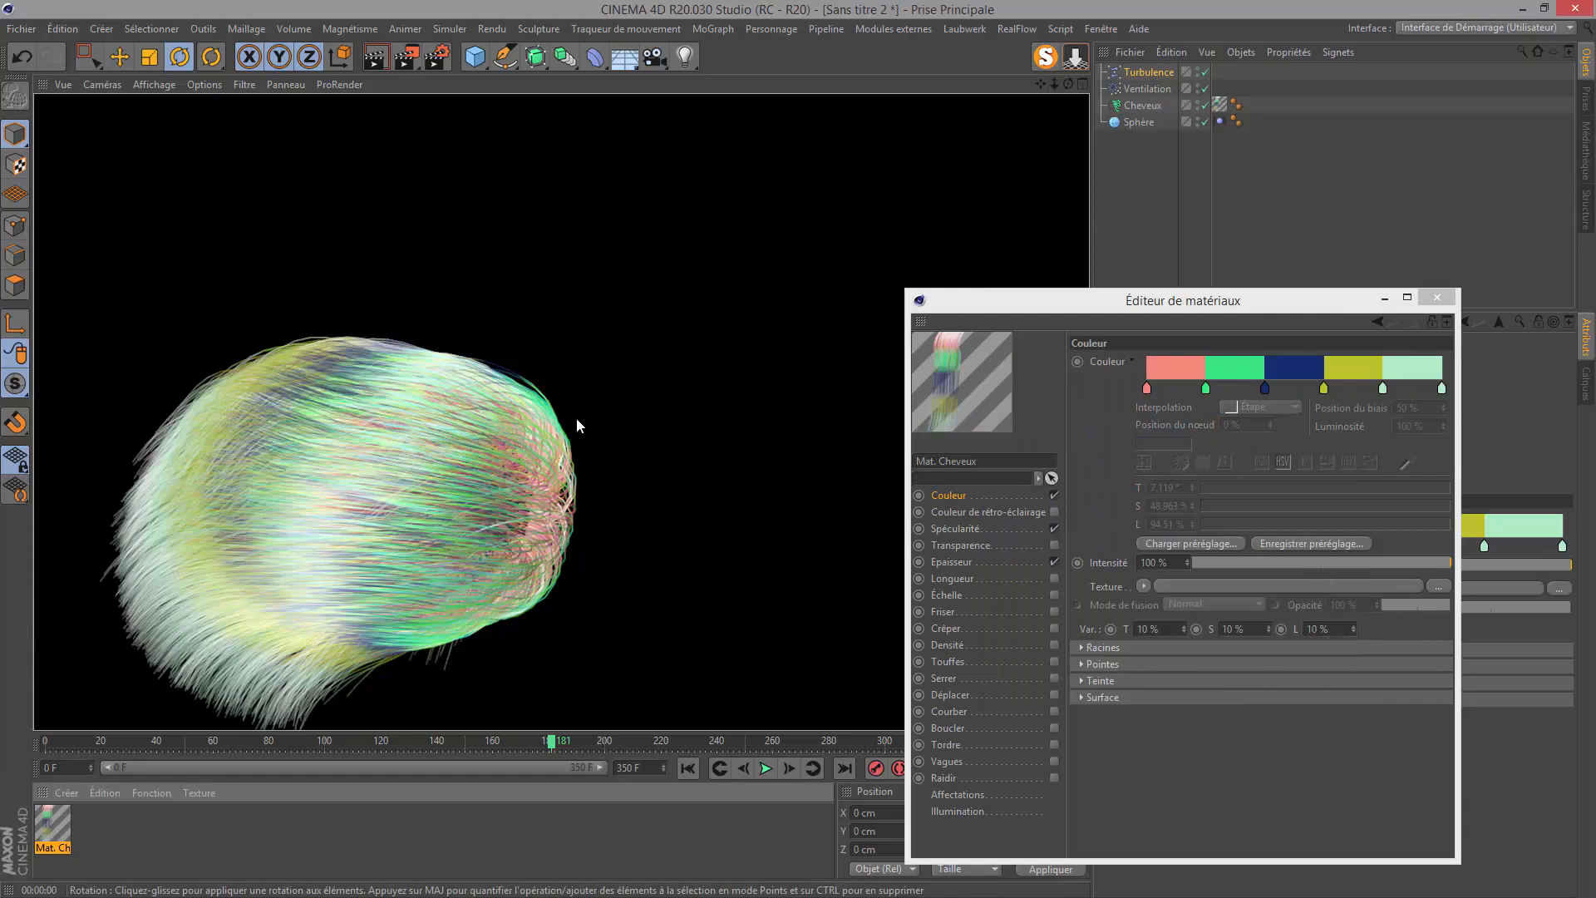
Load the Scheme 5 gradient preset into the hair material's color, render the view, and close the material editor.
click(1131, 361)
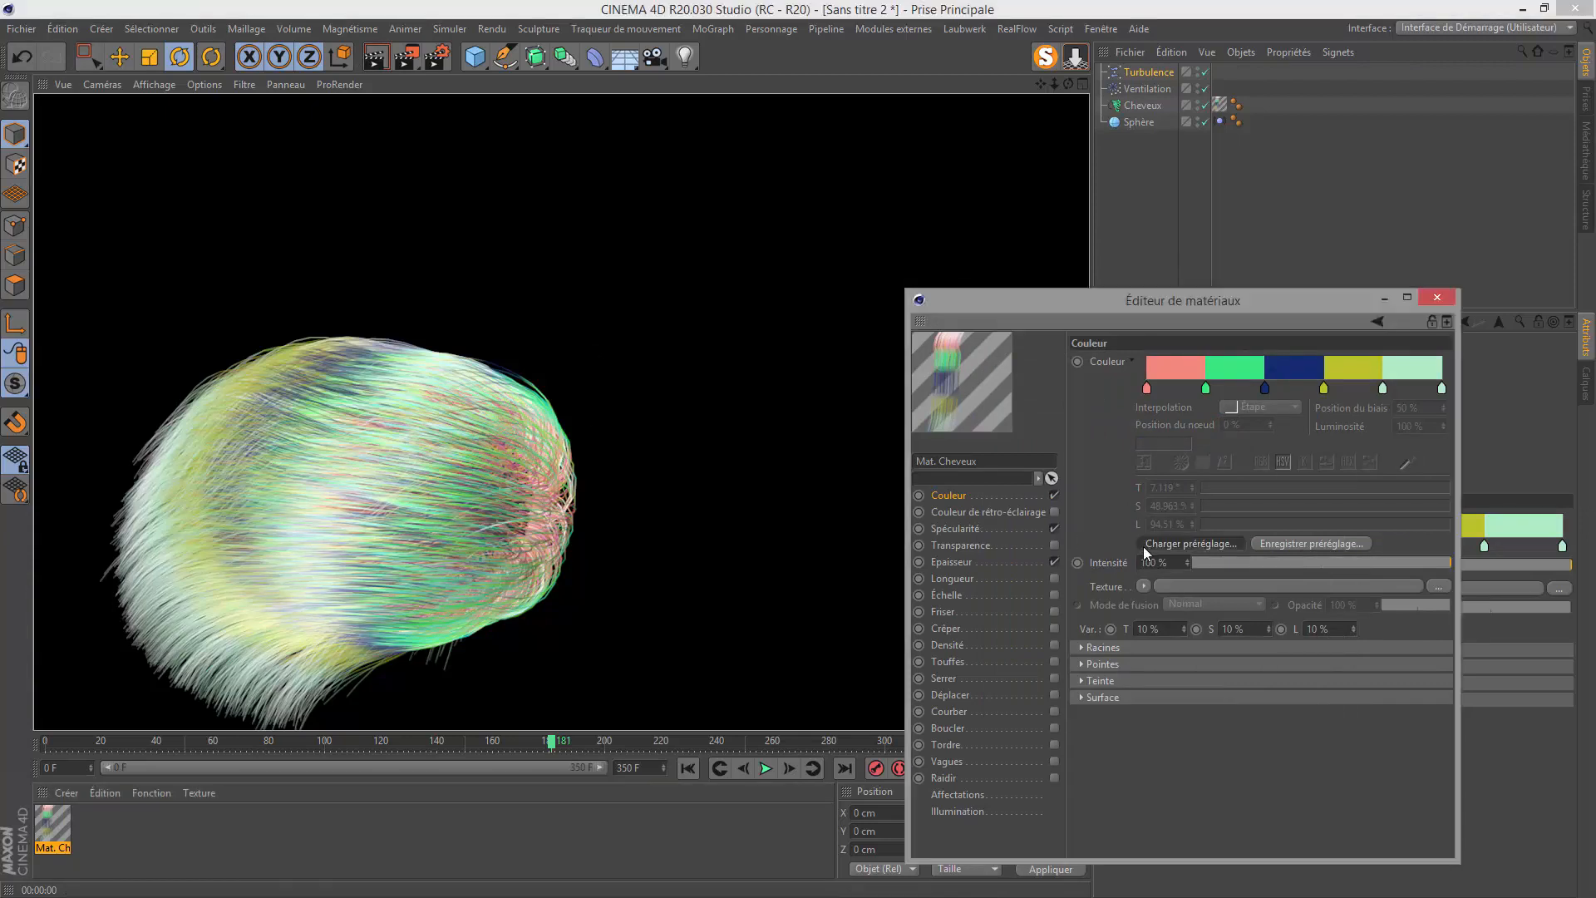
scroll(1176, 662, down, 1)
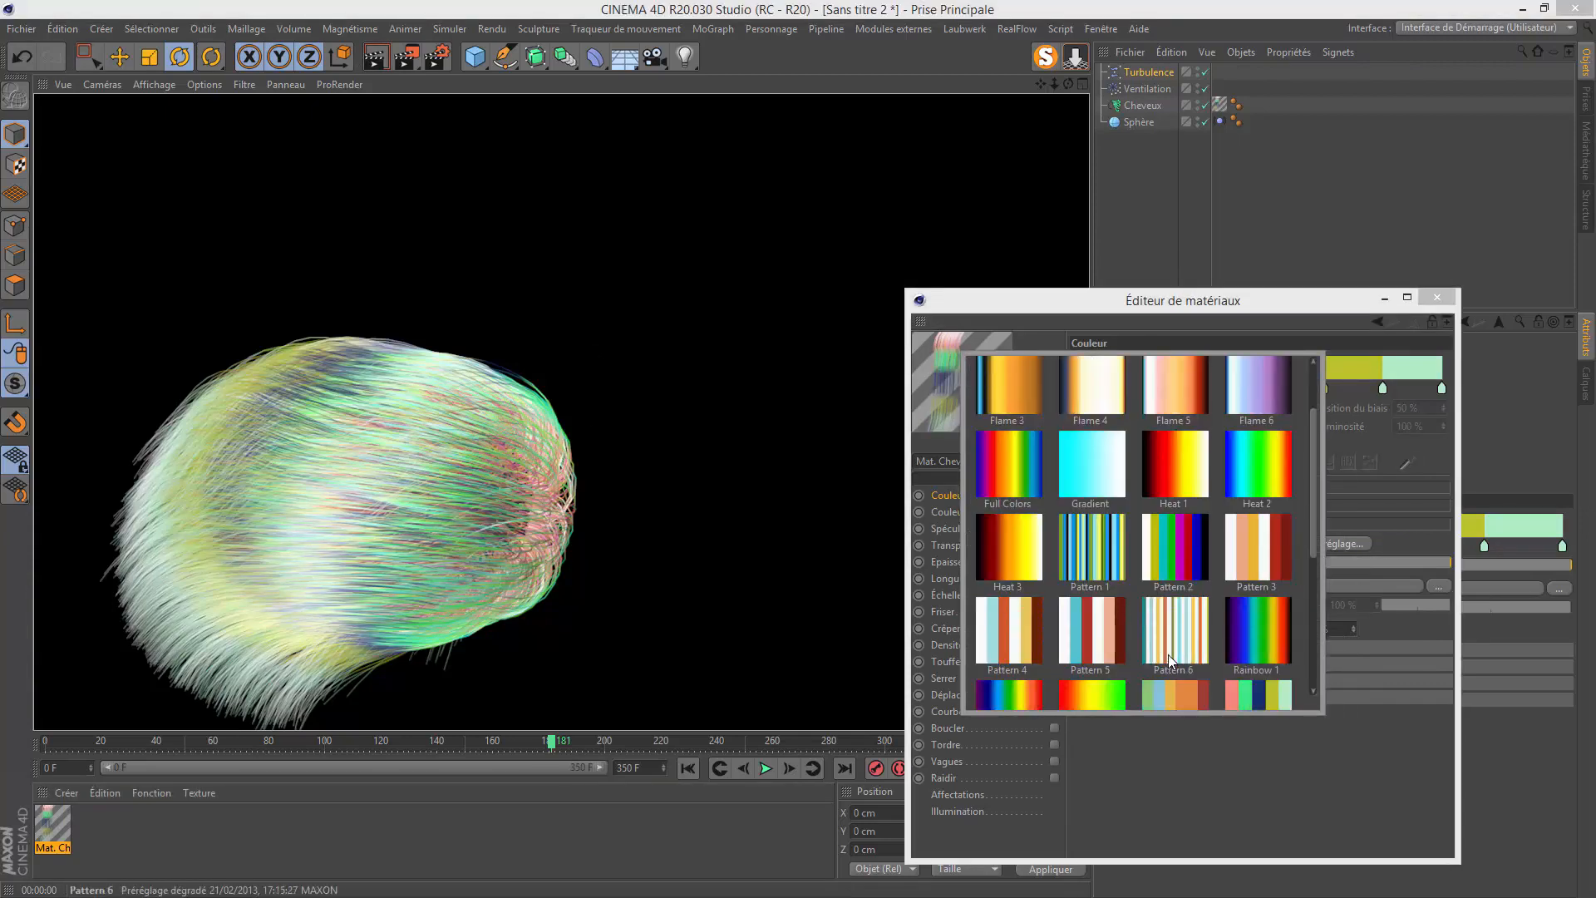
scroll(1169, 661, down, 1)
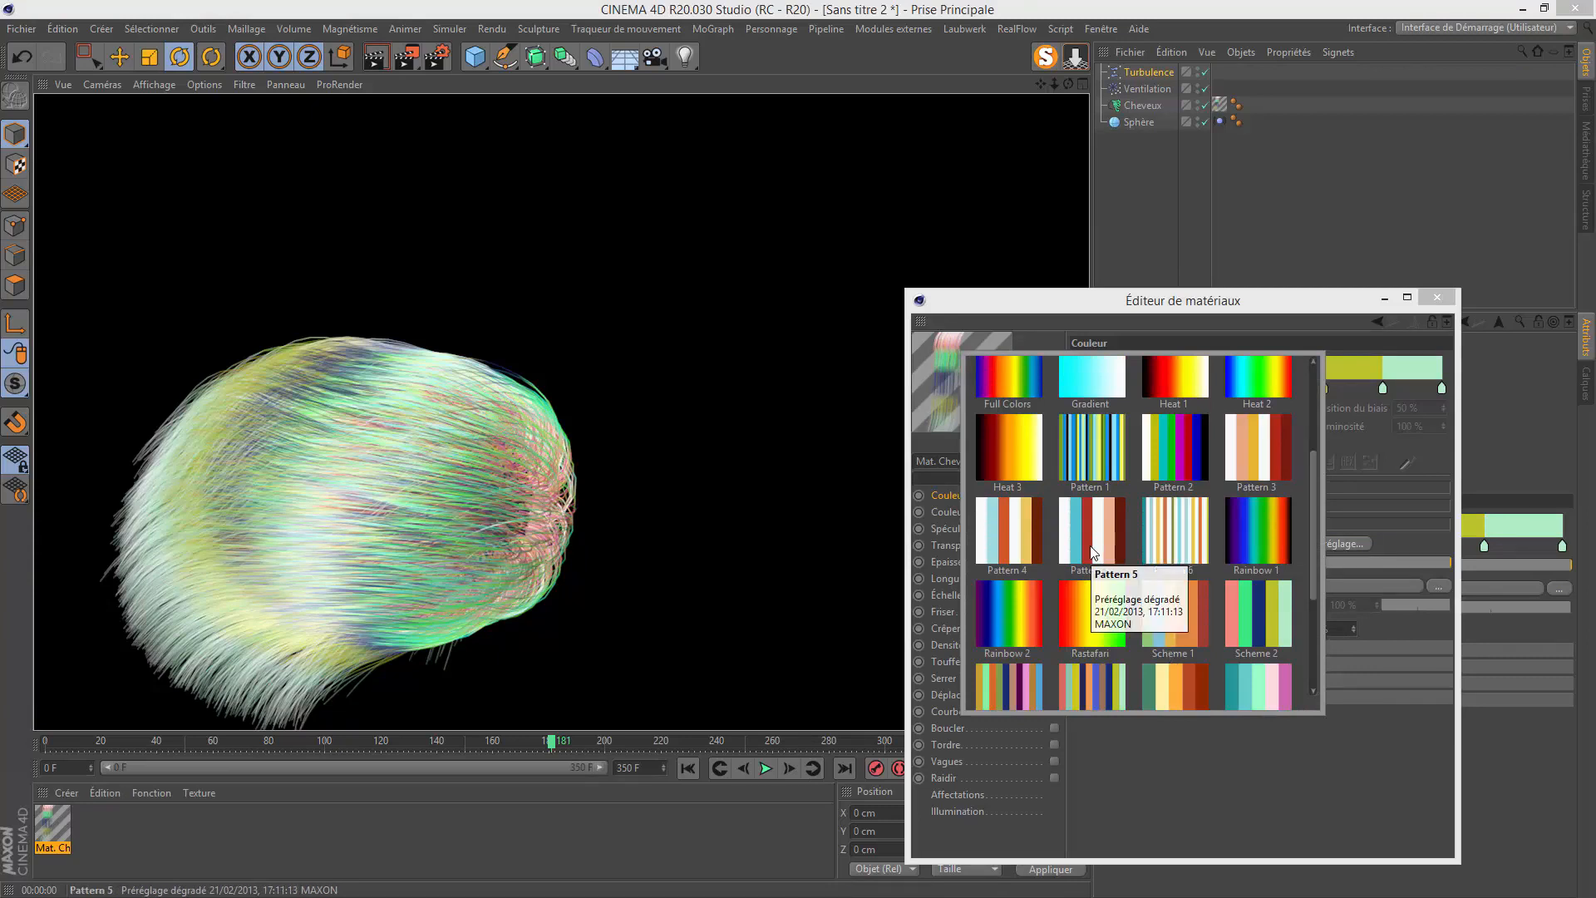
scroll(1202, 695, down, 3)
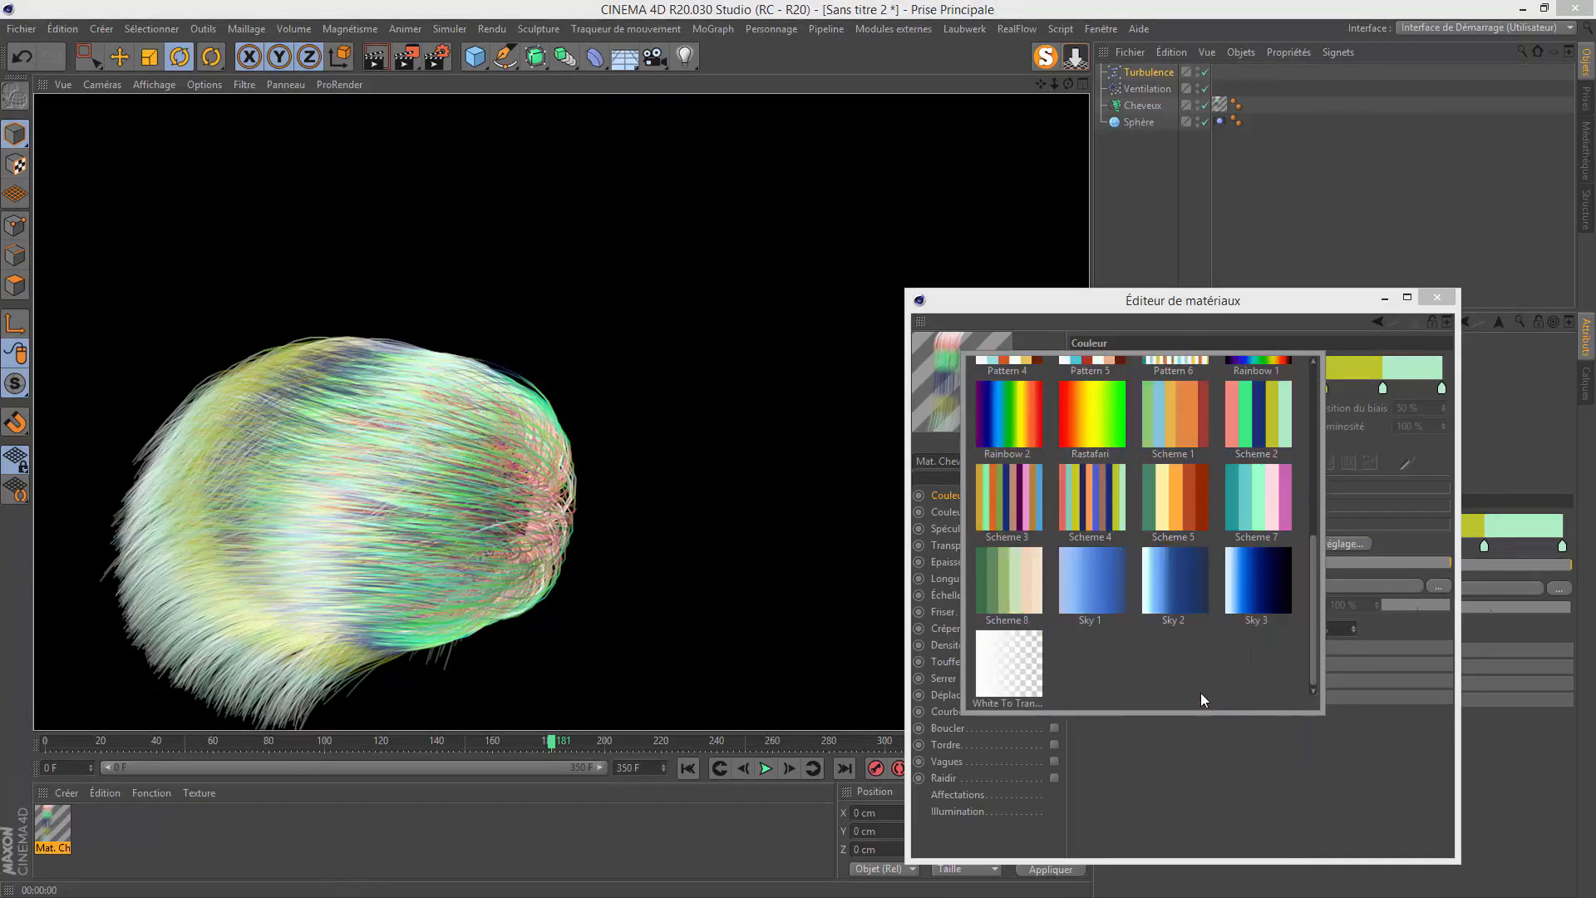
click(1165, 501)
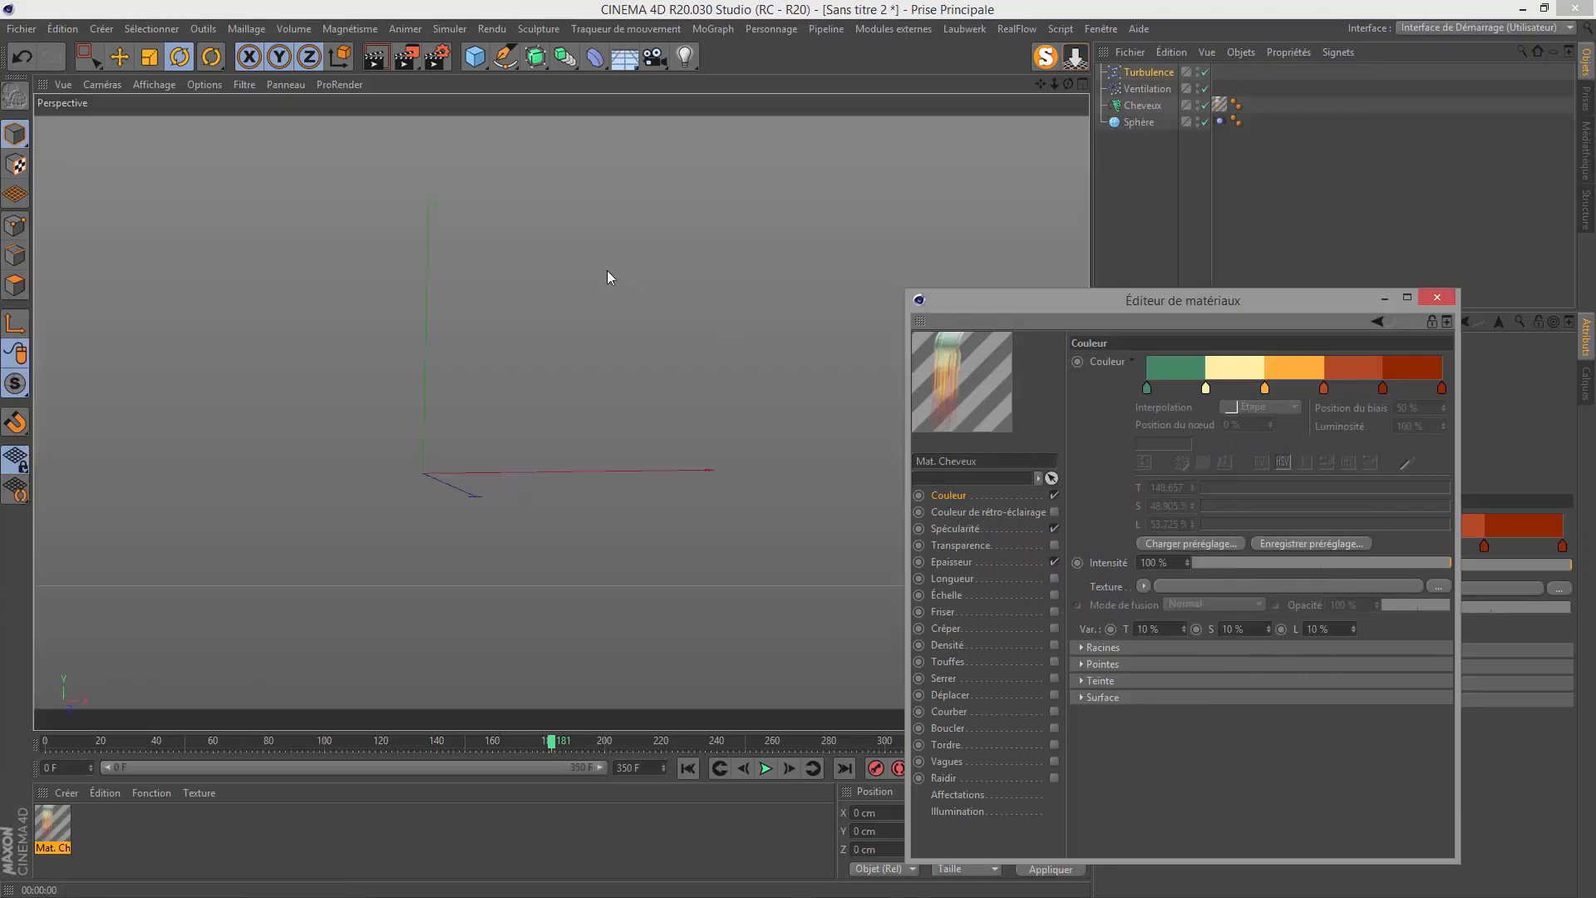
click(375, 57)
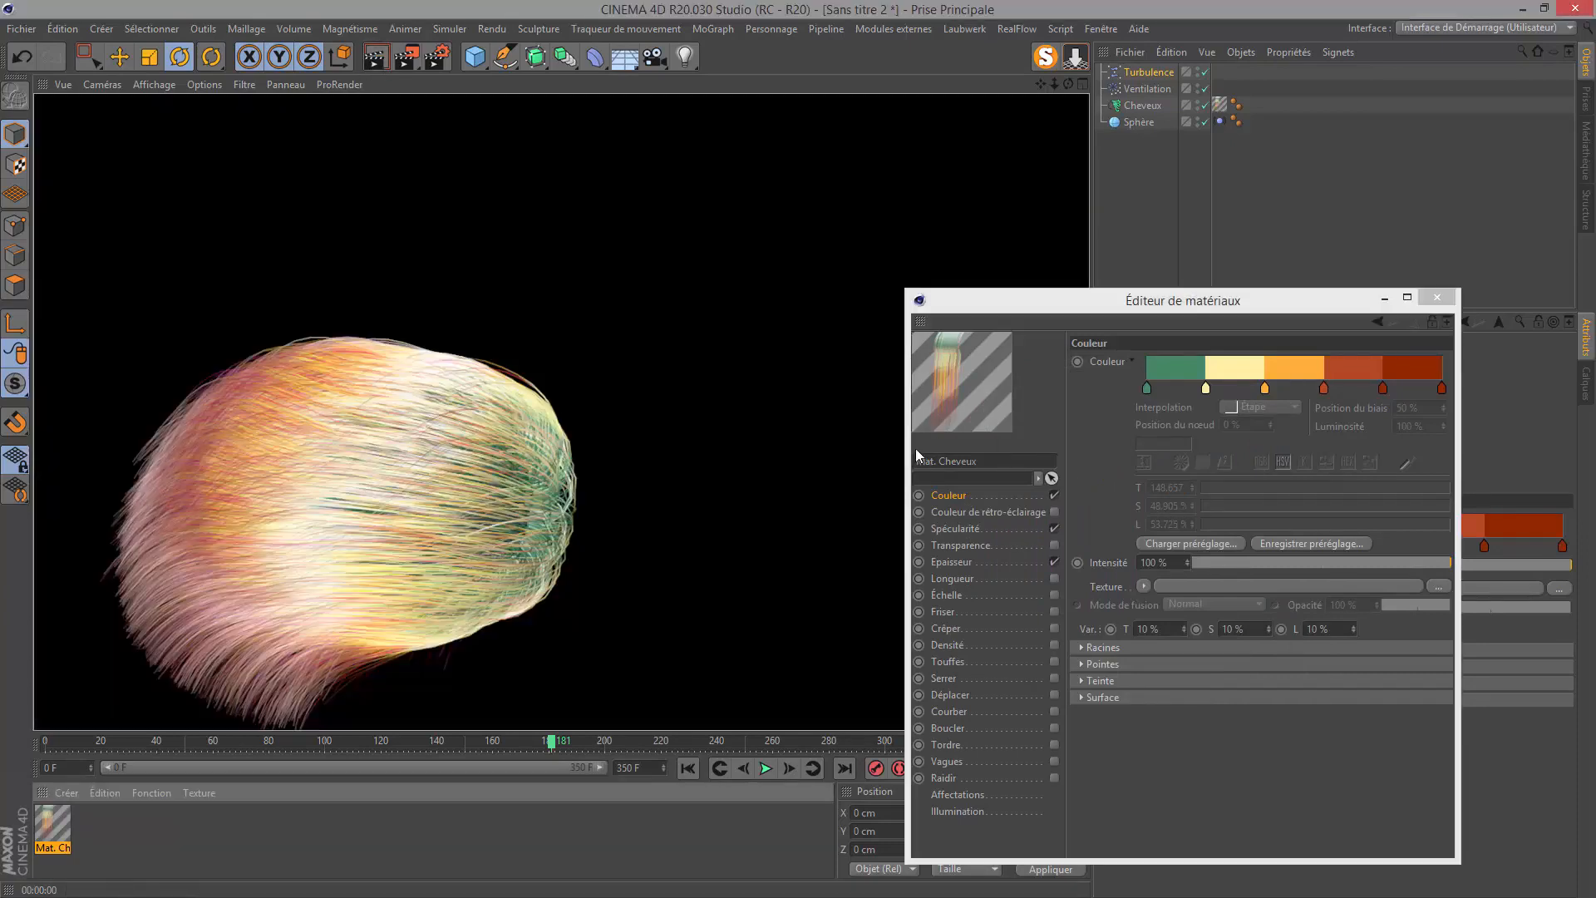
click(1436, 297)
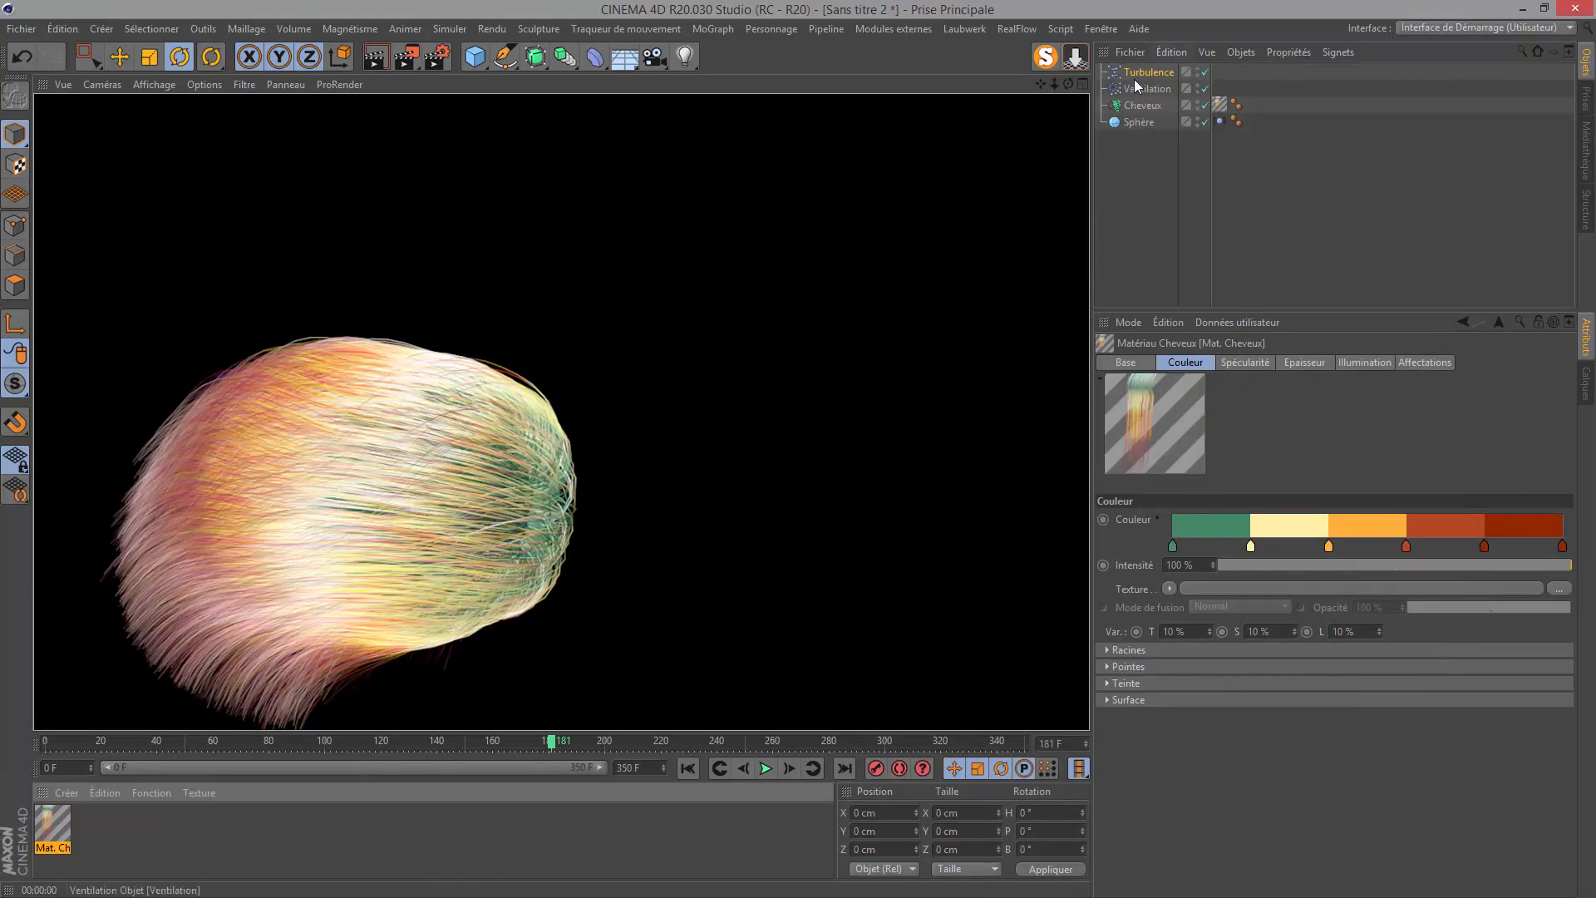
click(685, 60)
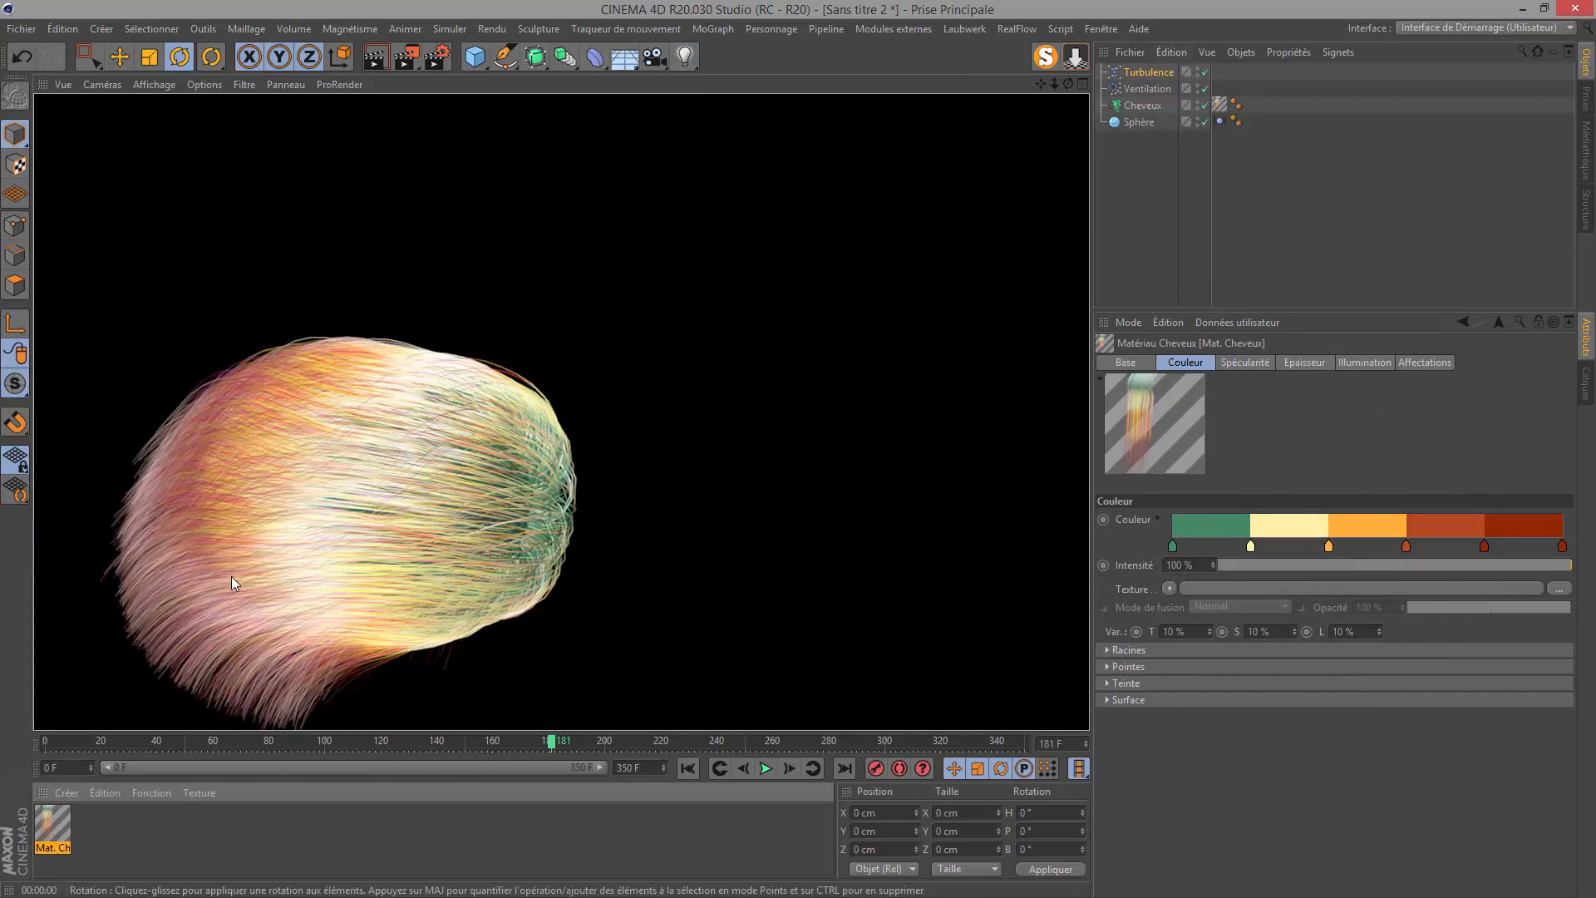
Set the hair material's thickness to 2 cm at the root and 0.5 cm at the tip, and preview the render.
double_click(48, 828)
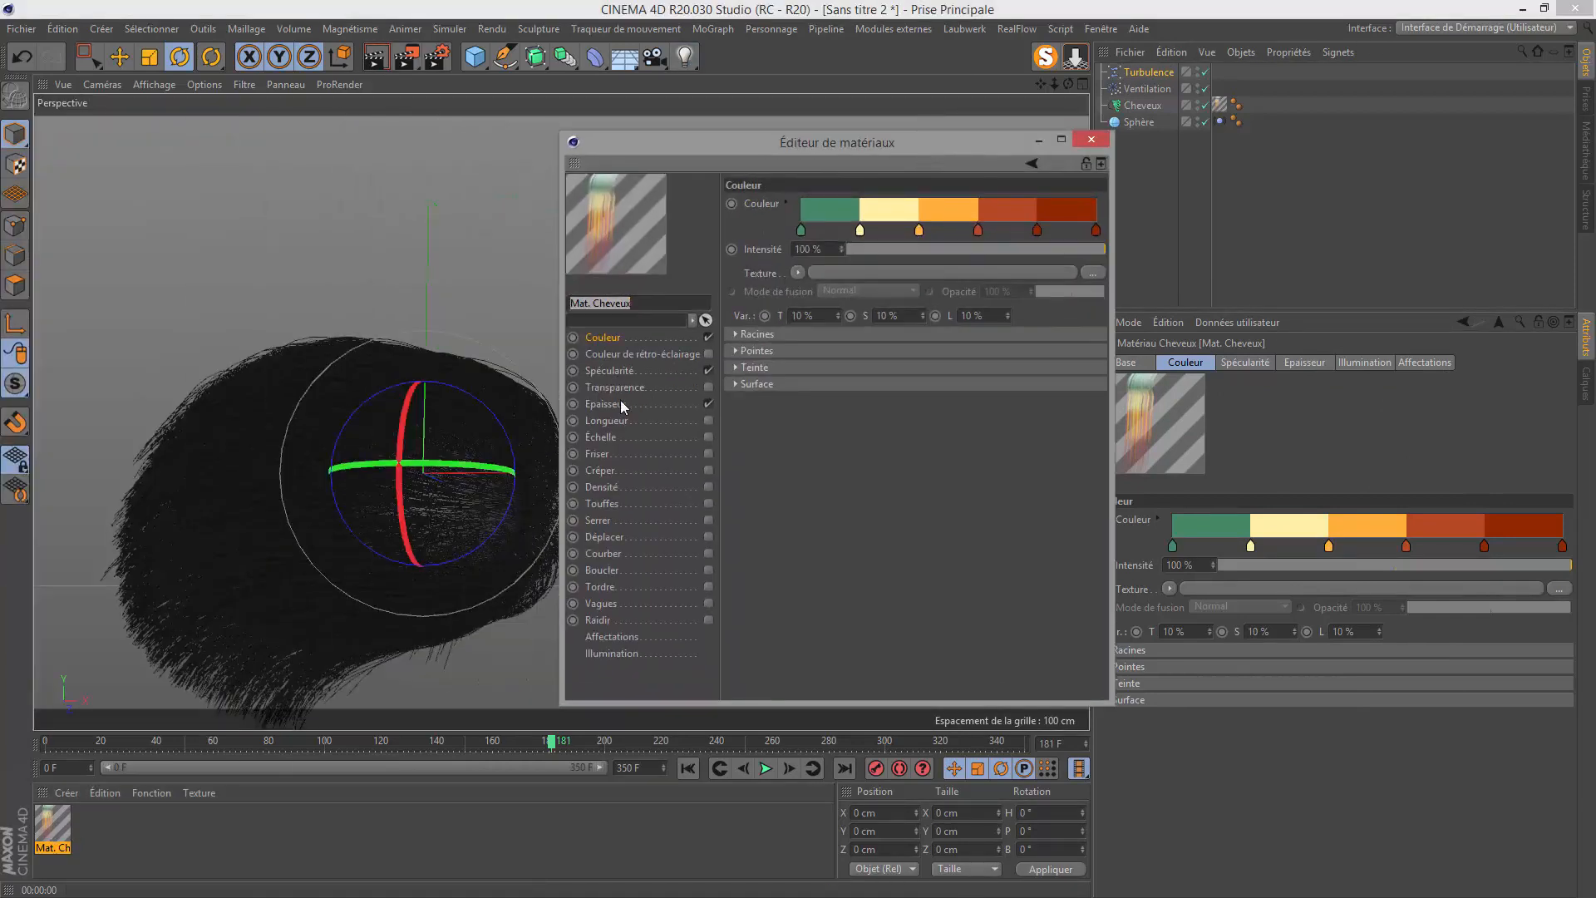
click(622, 405)
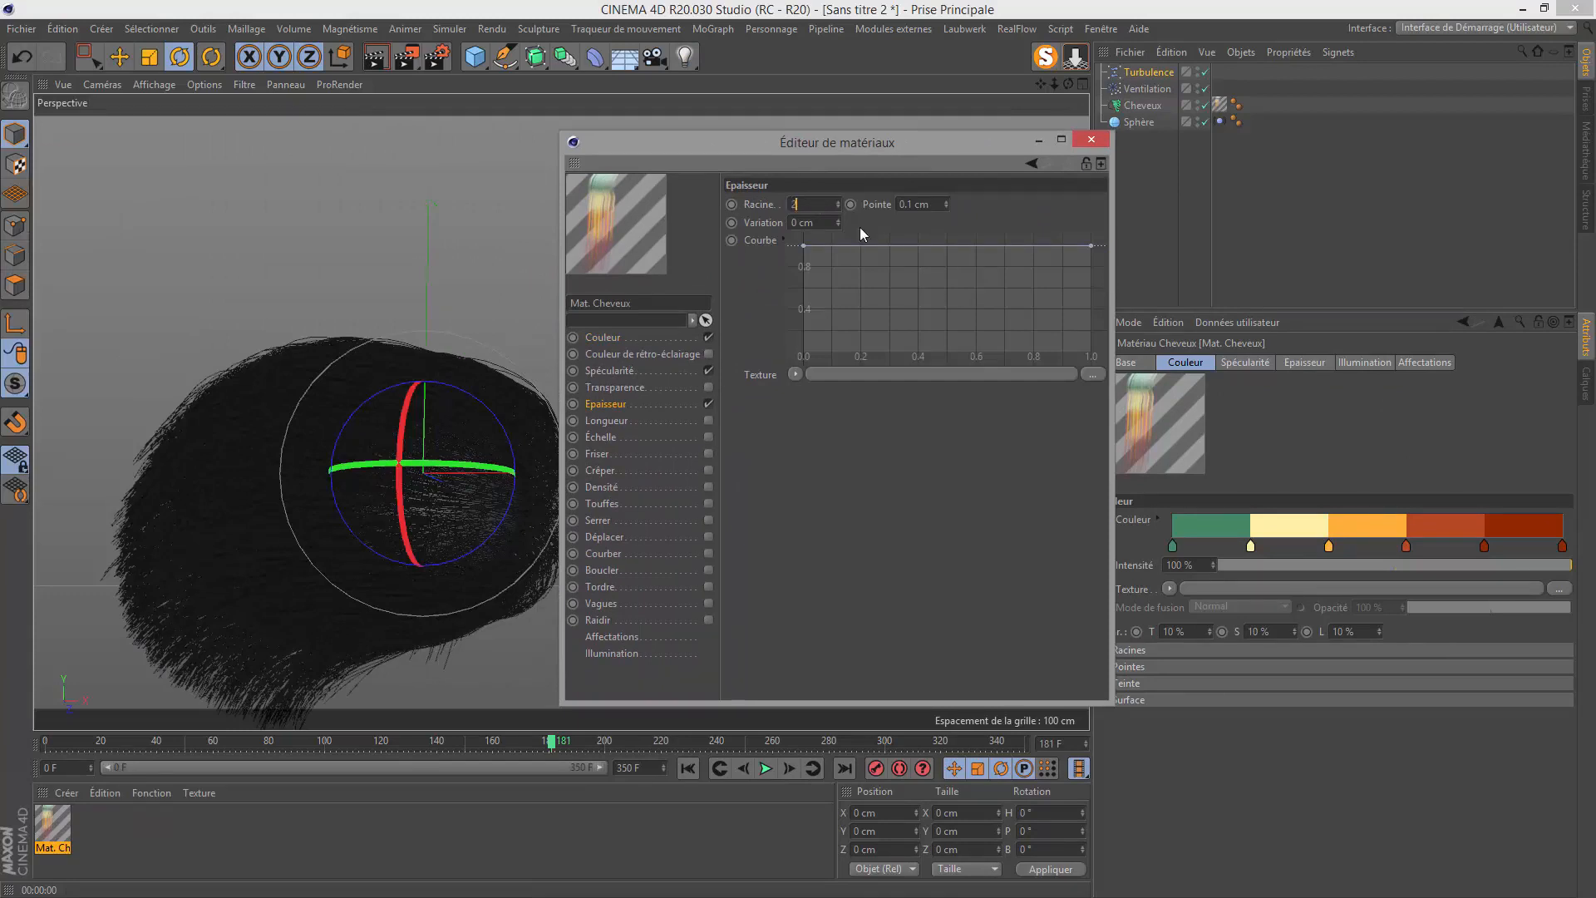
drag(930, 206, 865, 216)
text(.)
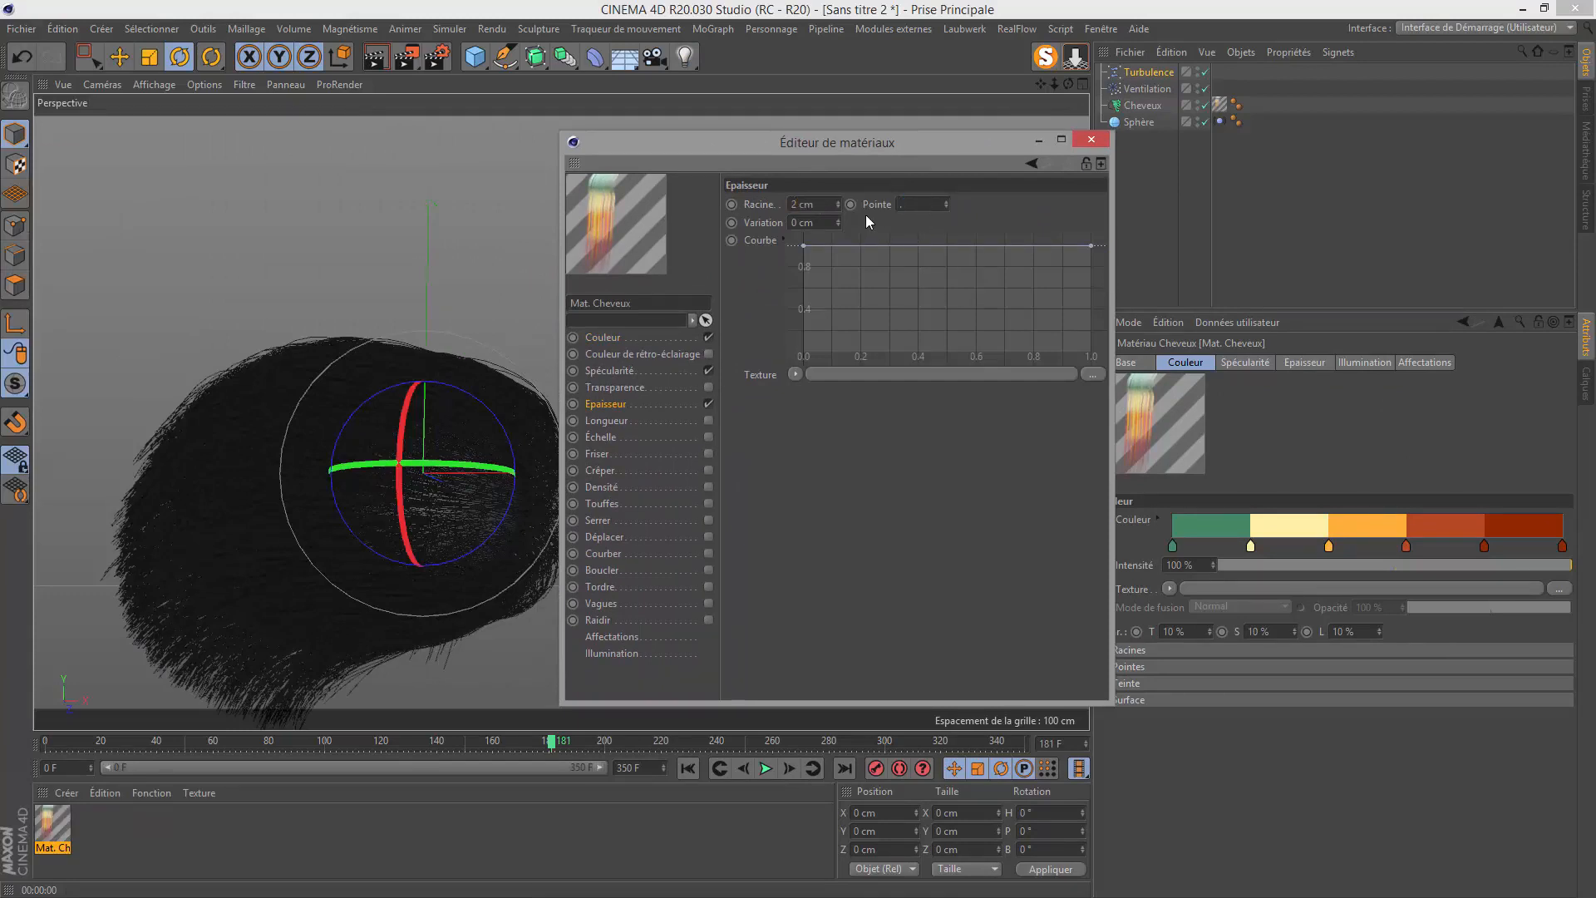
text(5)
key(Return)
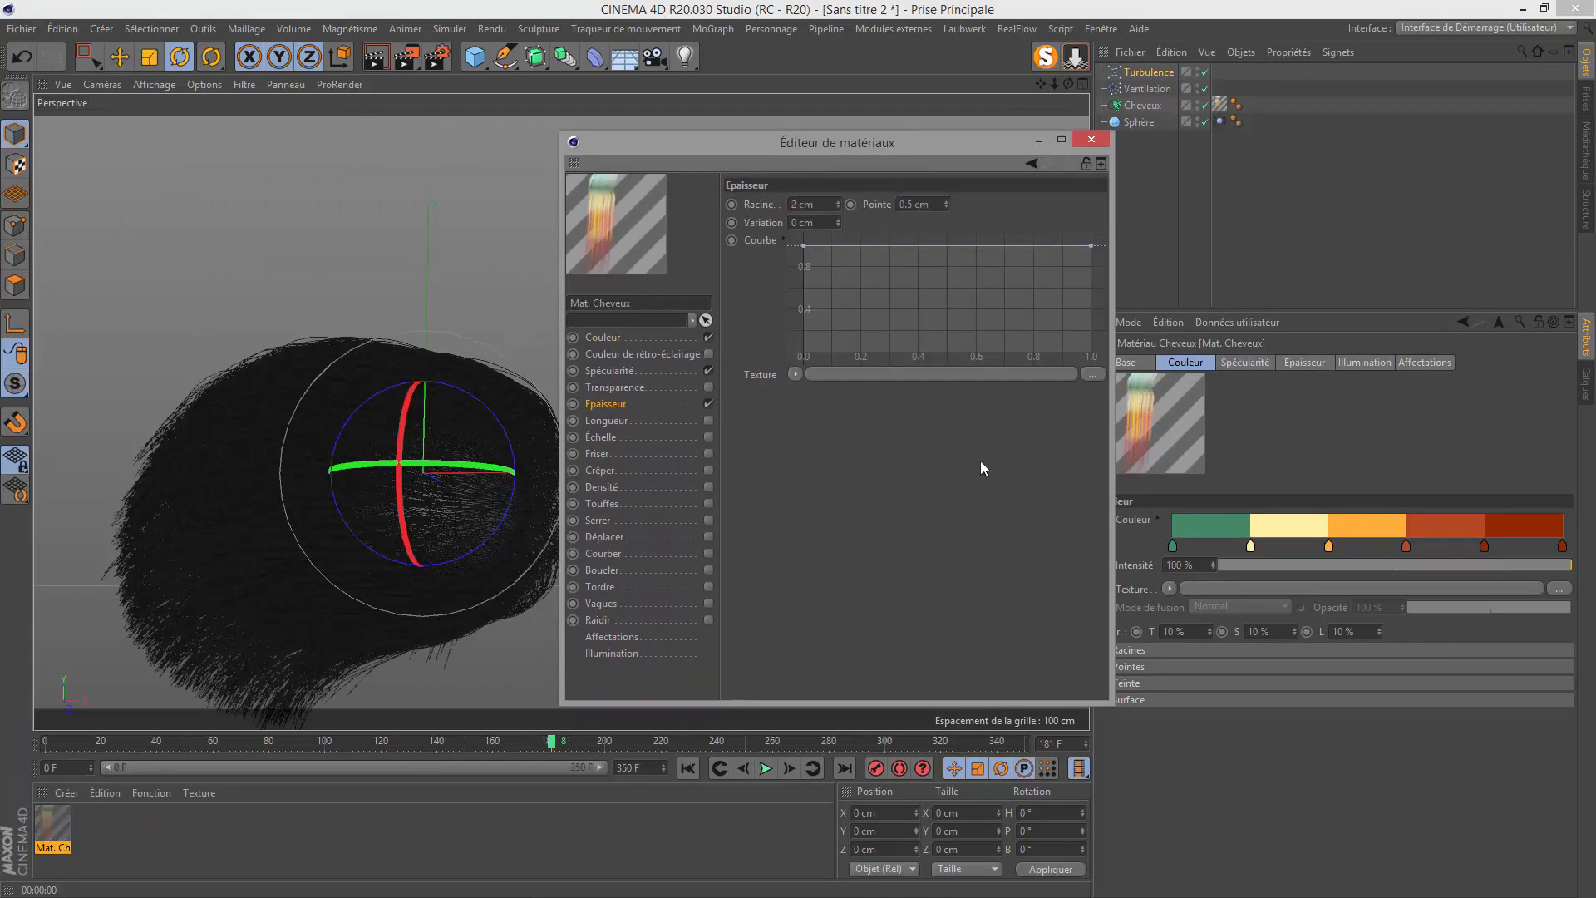
drag(900, 143, 1297, 227)
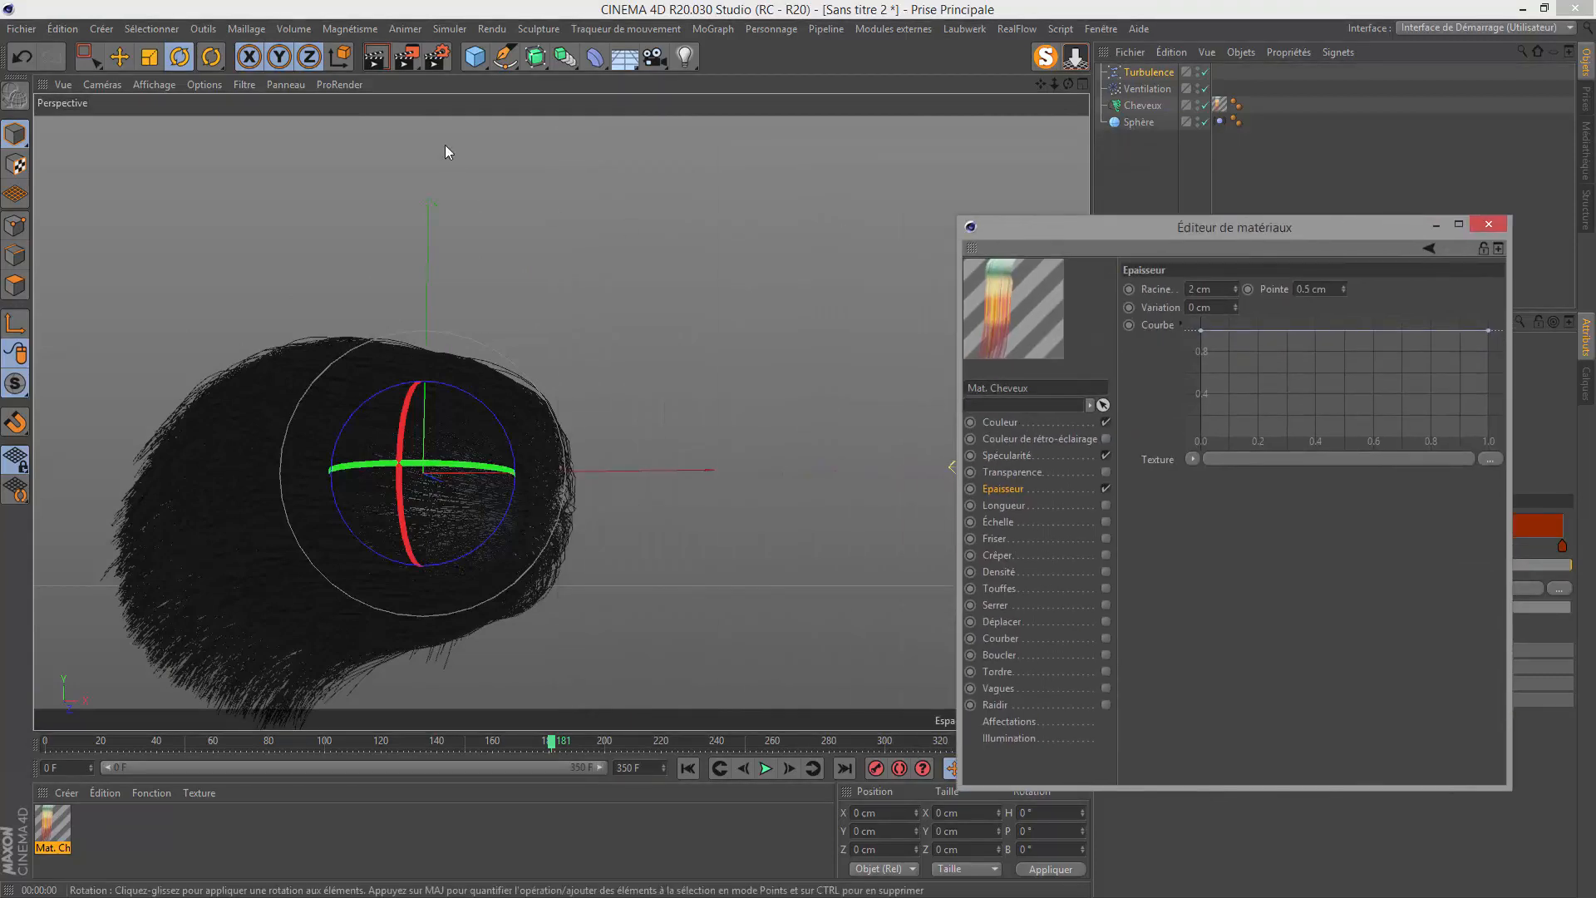
click(375, 56)
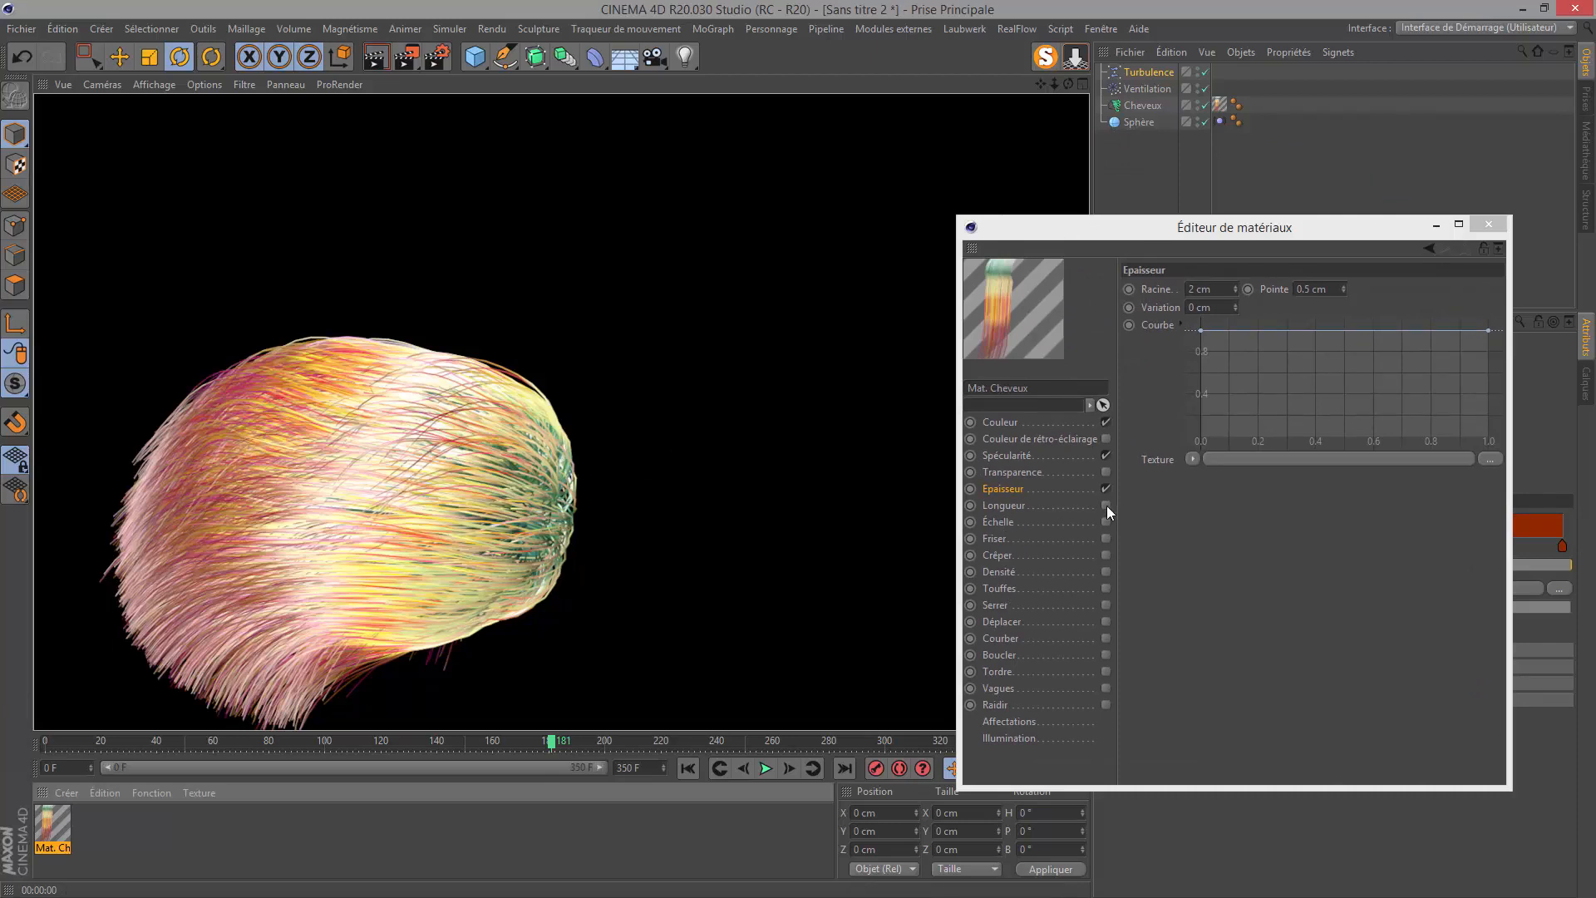
click(1488, 224)
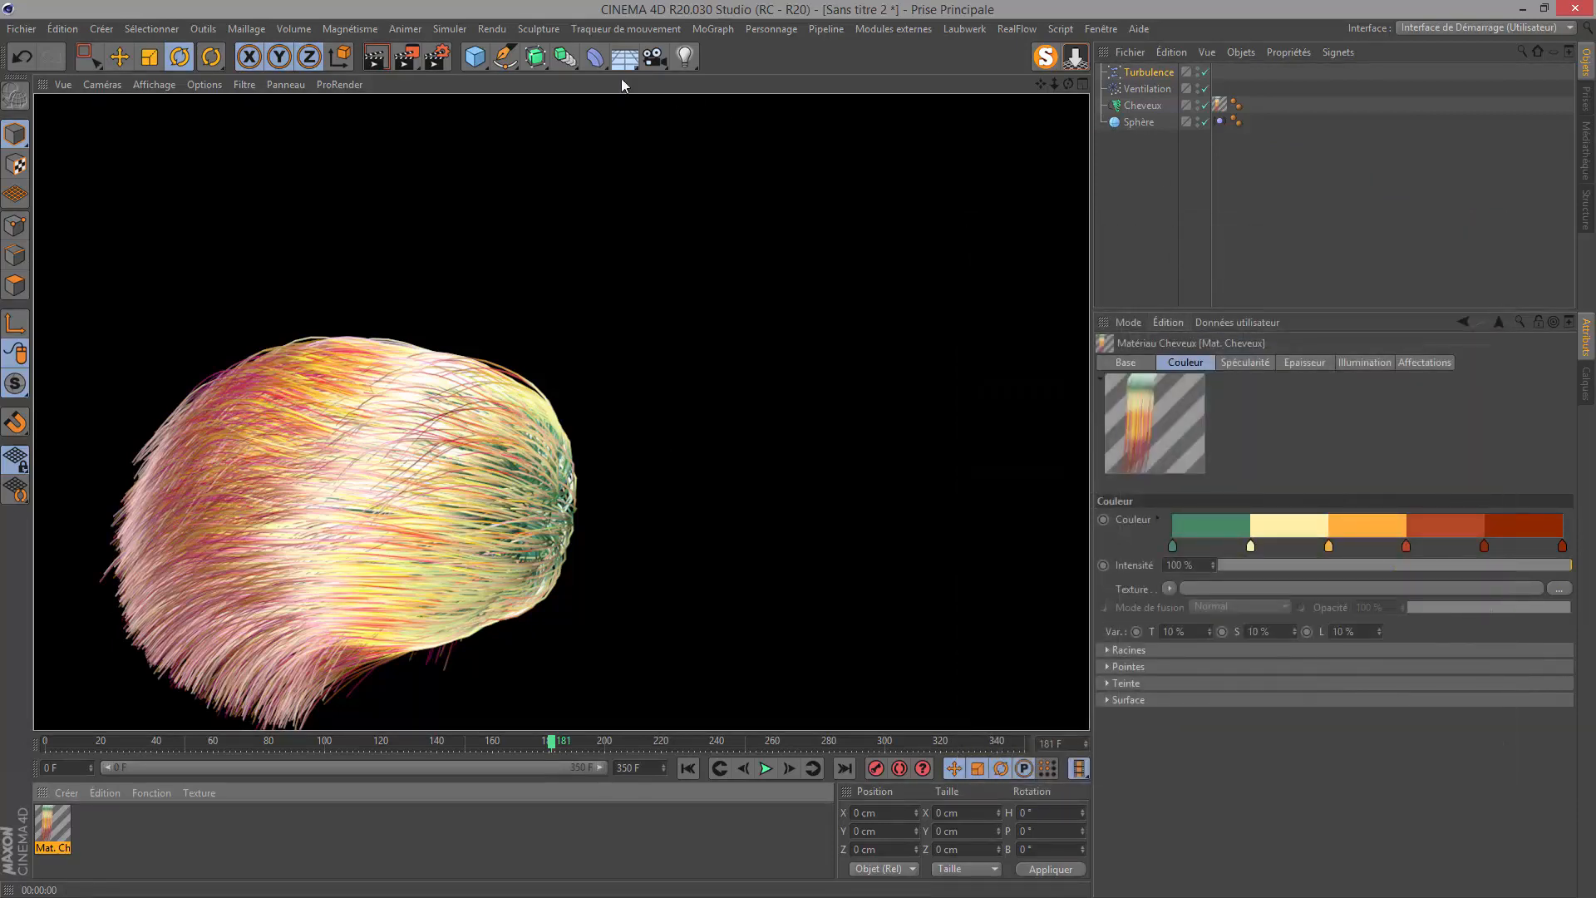
Add an area light to the scene and get ready to move it in the top view.
drag(686, 58, 906, 173)
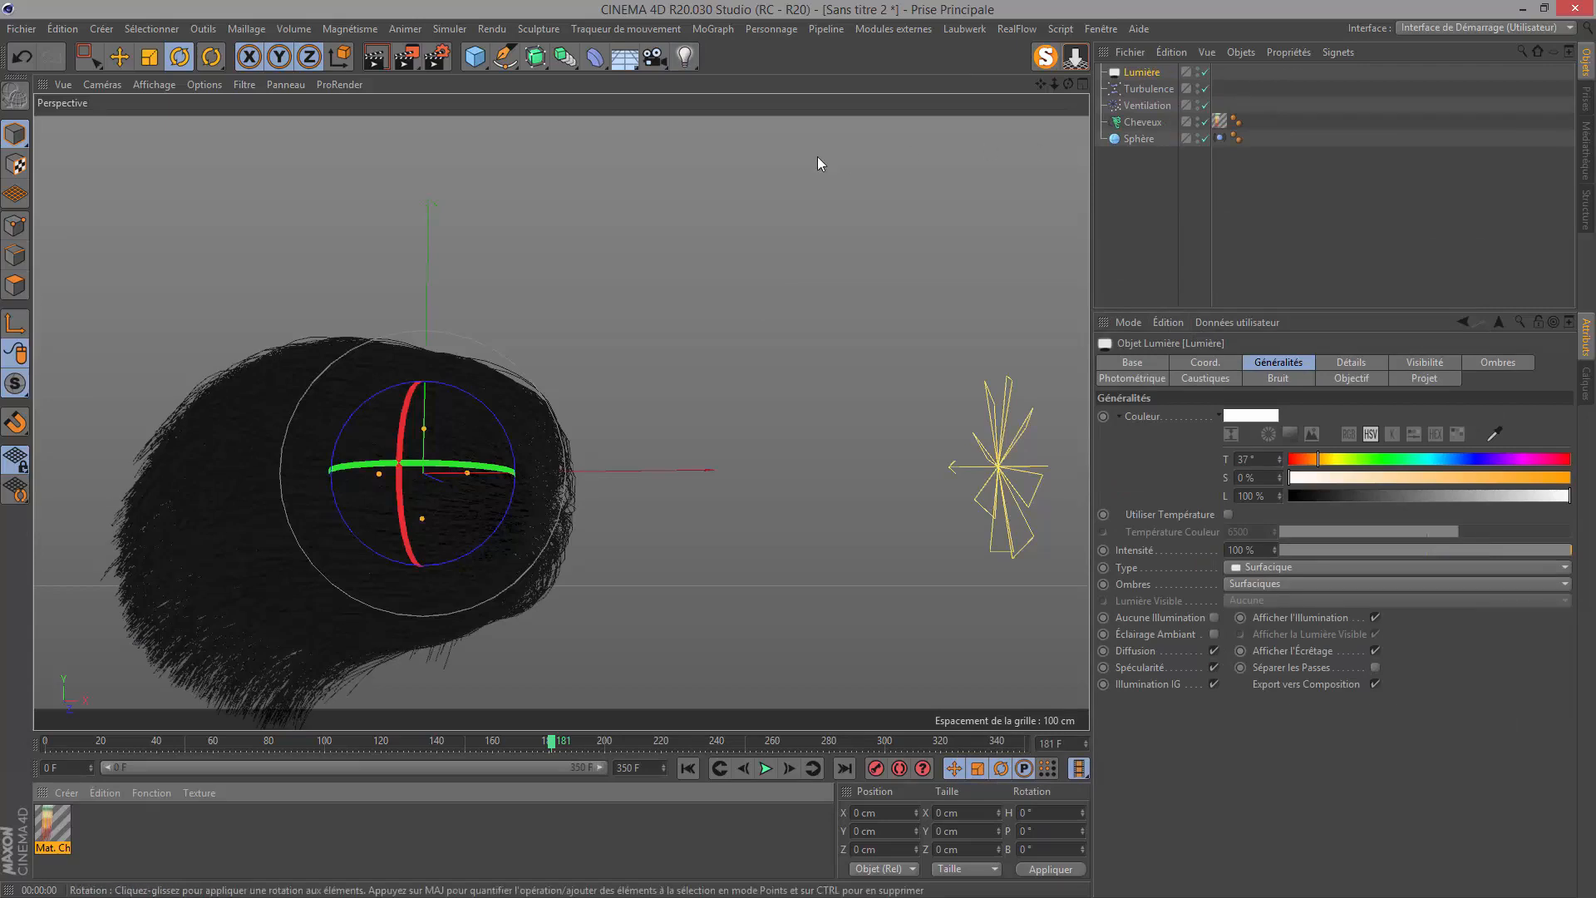
click(102, 83)
click(124, 324)
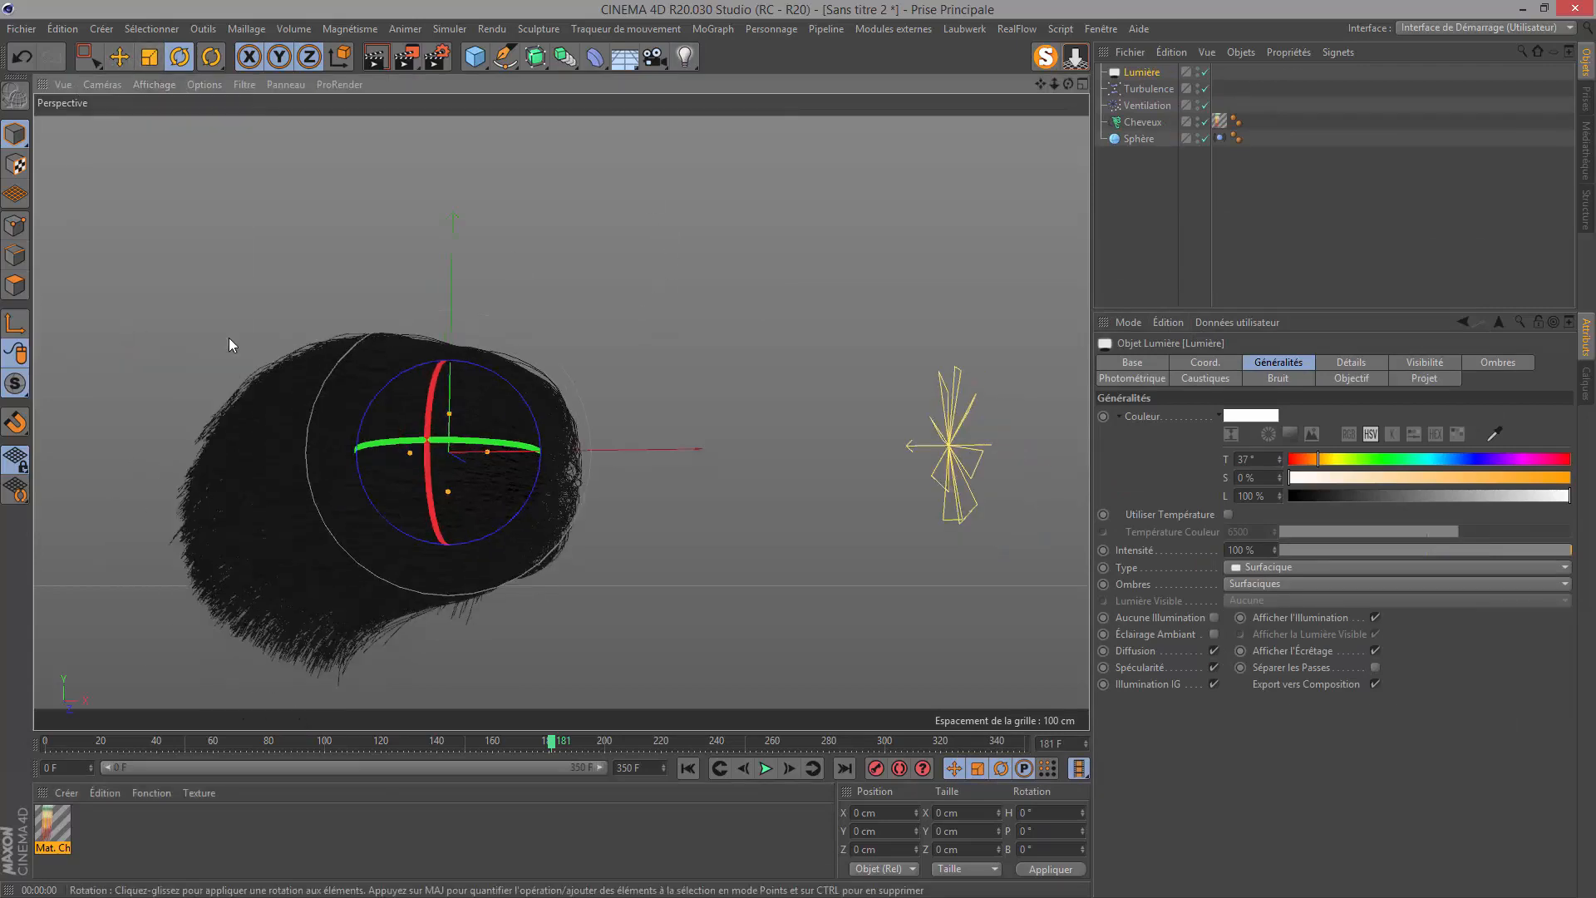
scroll(513, 384, down, 2)
scroll(516, 384, down, 1)
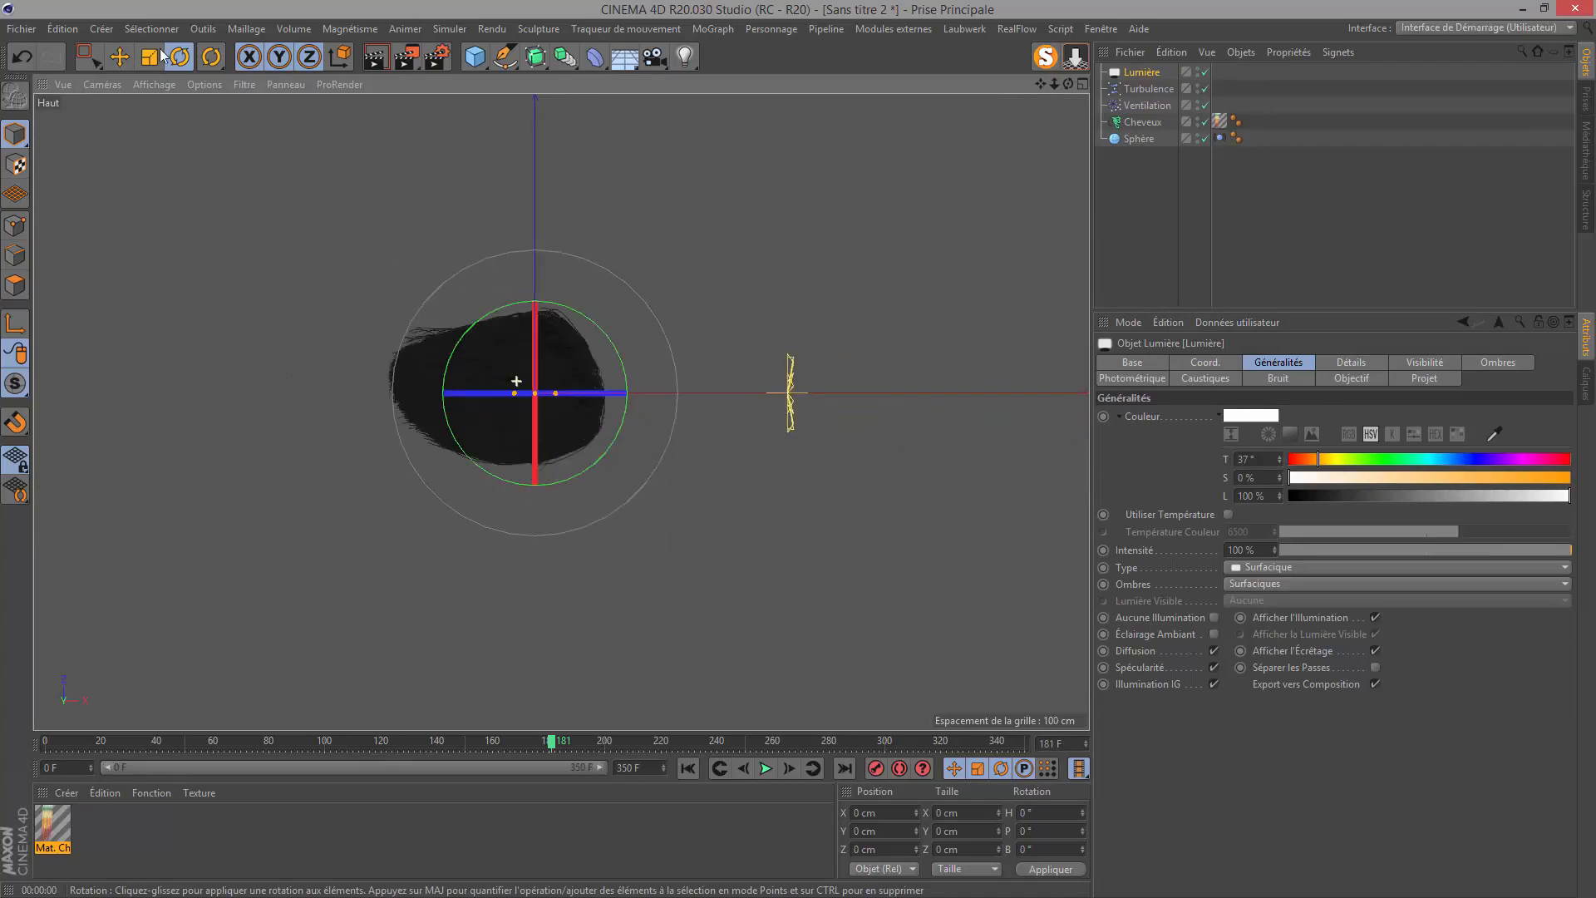
click(119, 56)
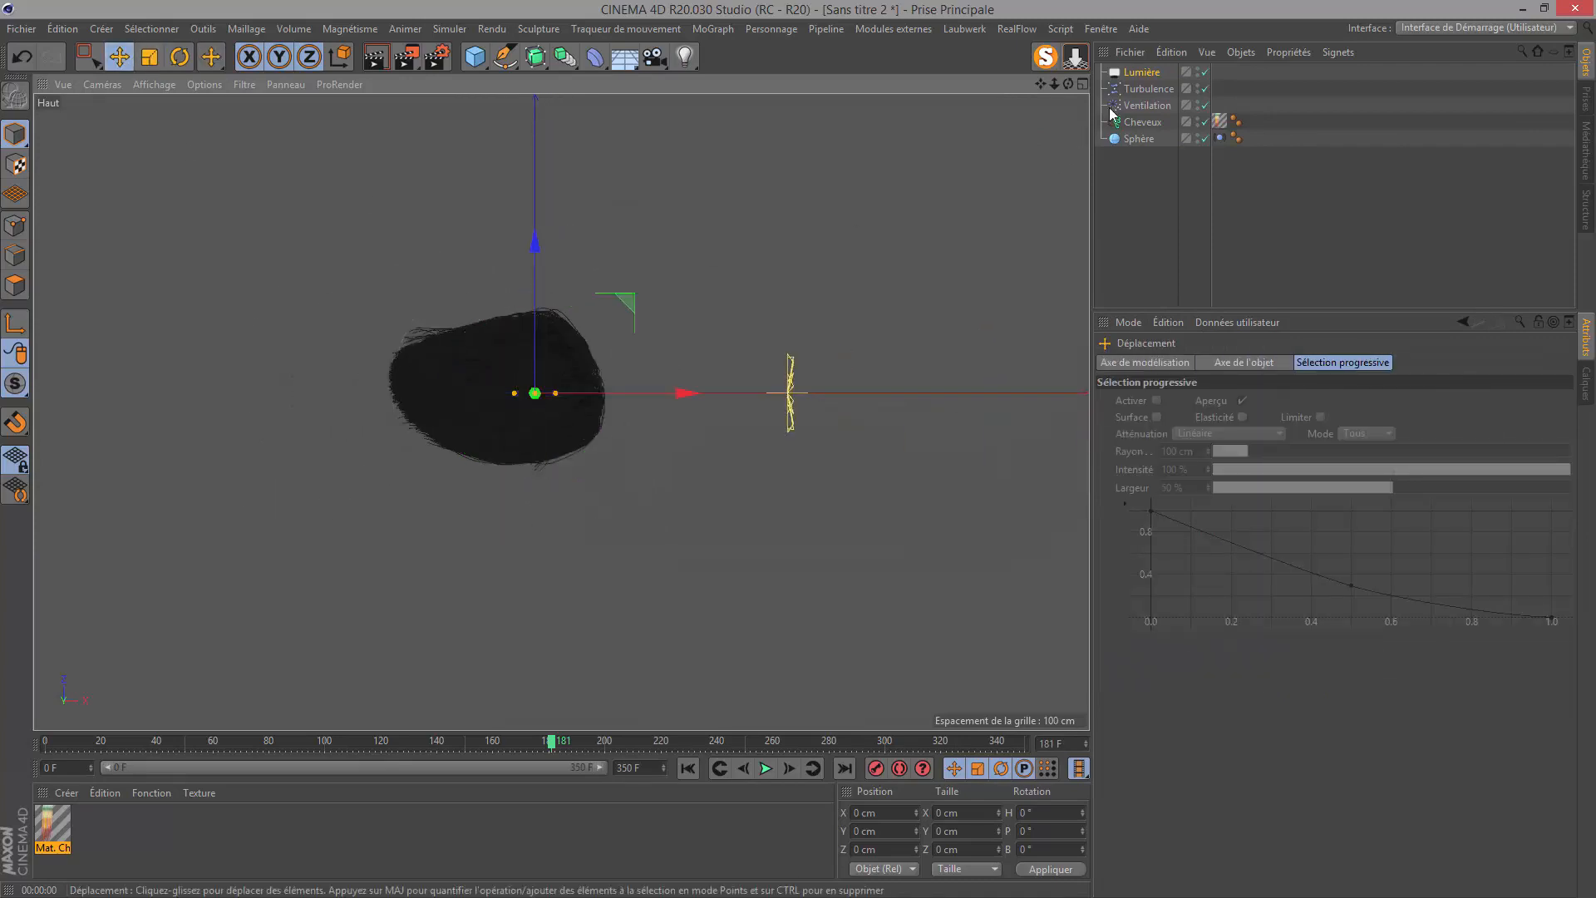
Give the light a Target tag and assign the sphere as its target.
right_click(1151, 74)
mouse_move(1230, 99)
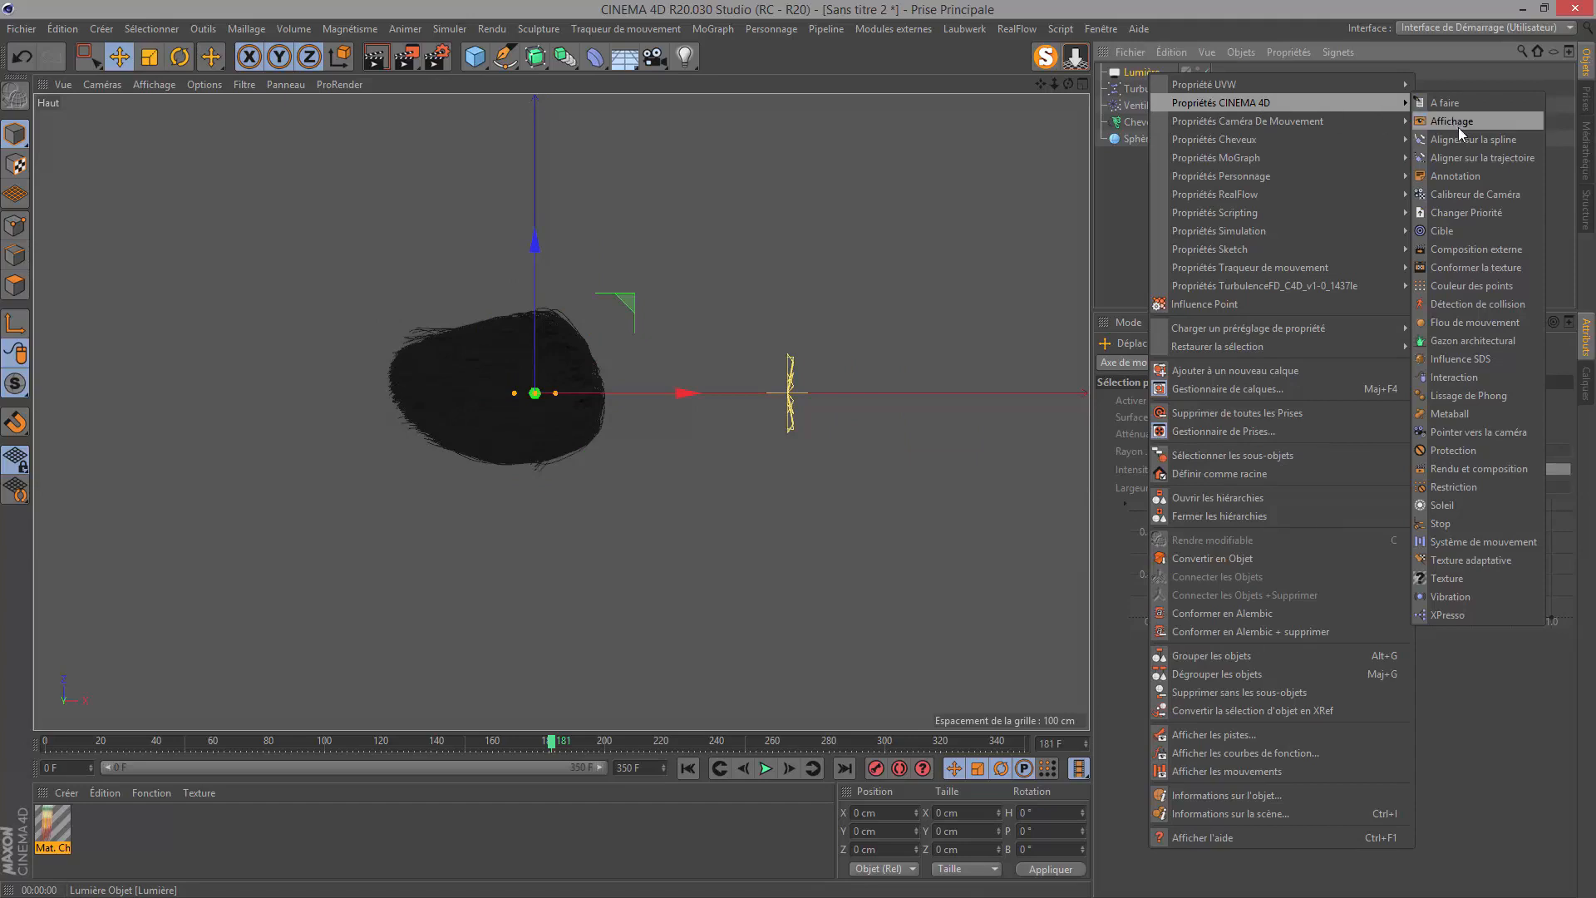
click(1451, 230)
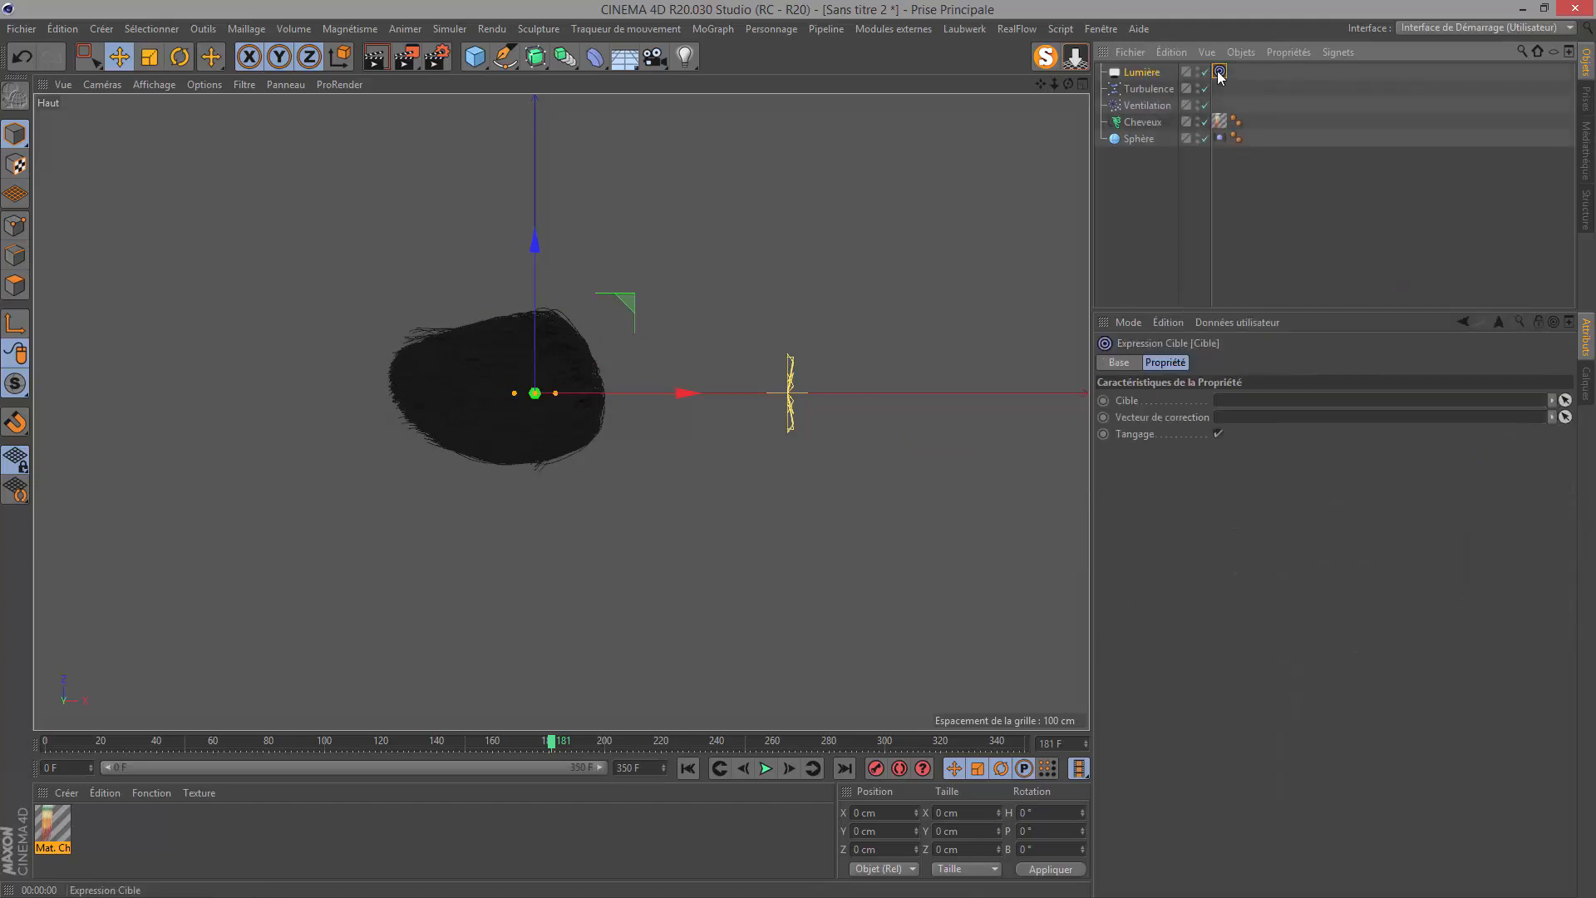
drag(1141, 139, 1253, 413)
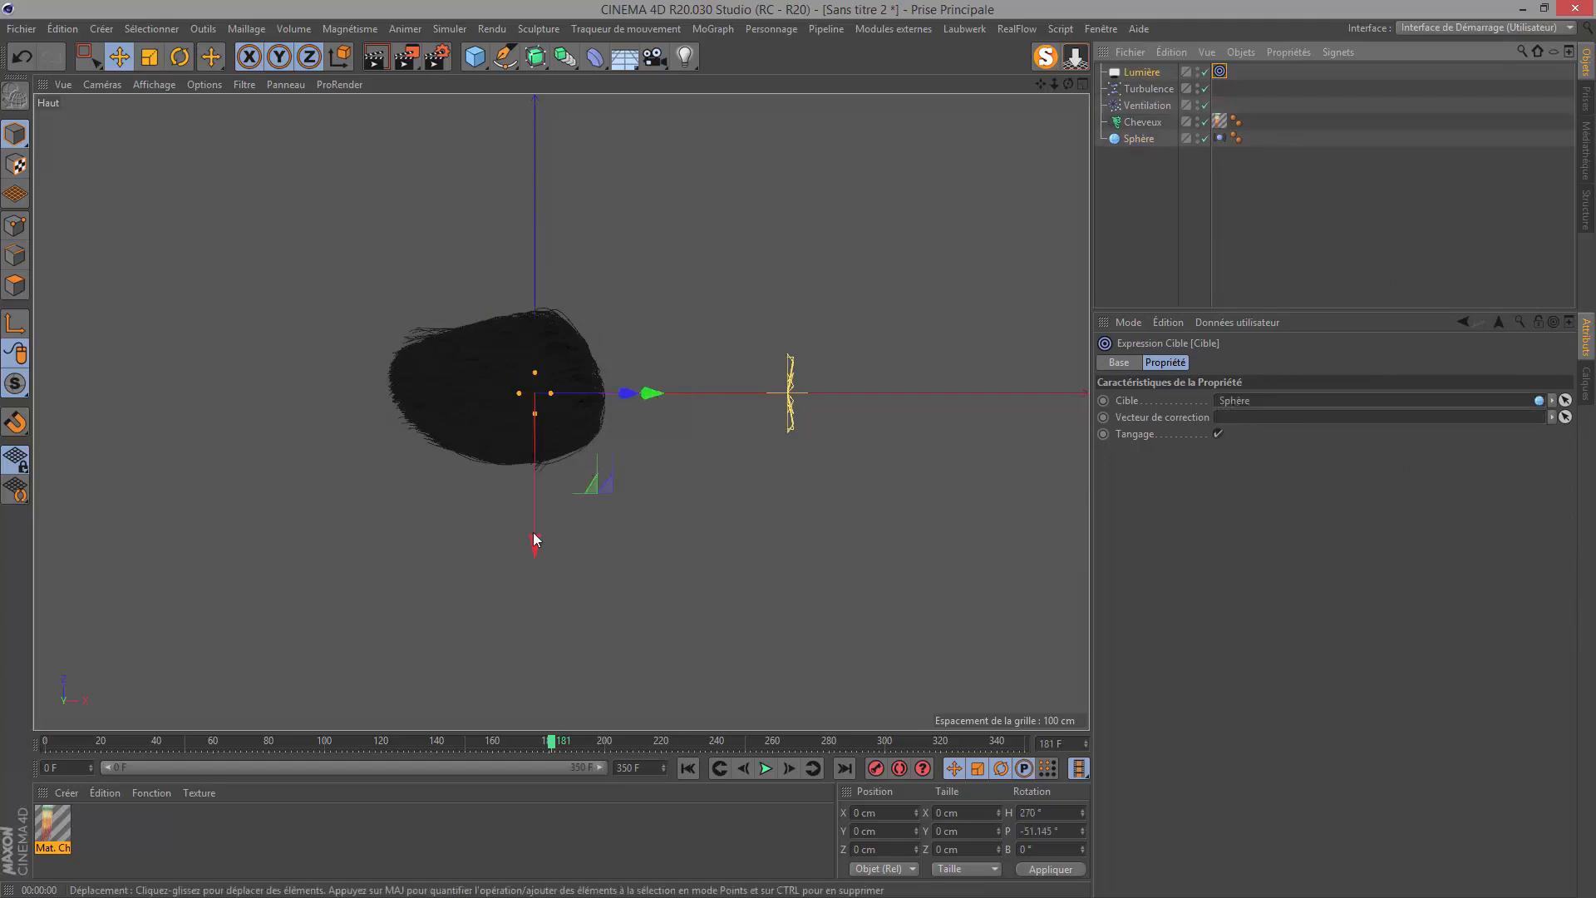
Move the light diagonally out from the sphere in the top view to about X 729 cm, Z -603 cm.
drag(534, 532, 532, 805)
drag(638, 669, 979, 677)
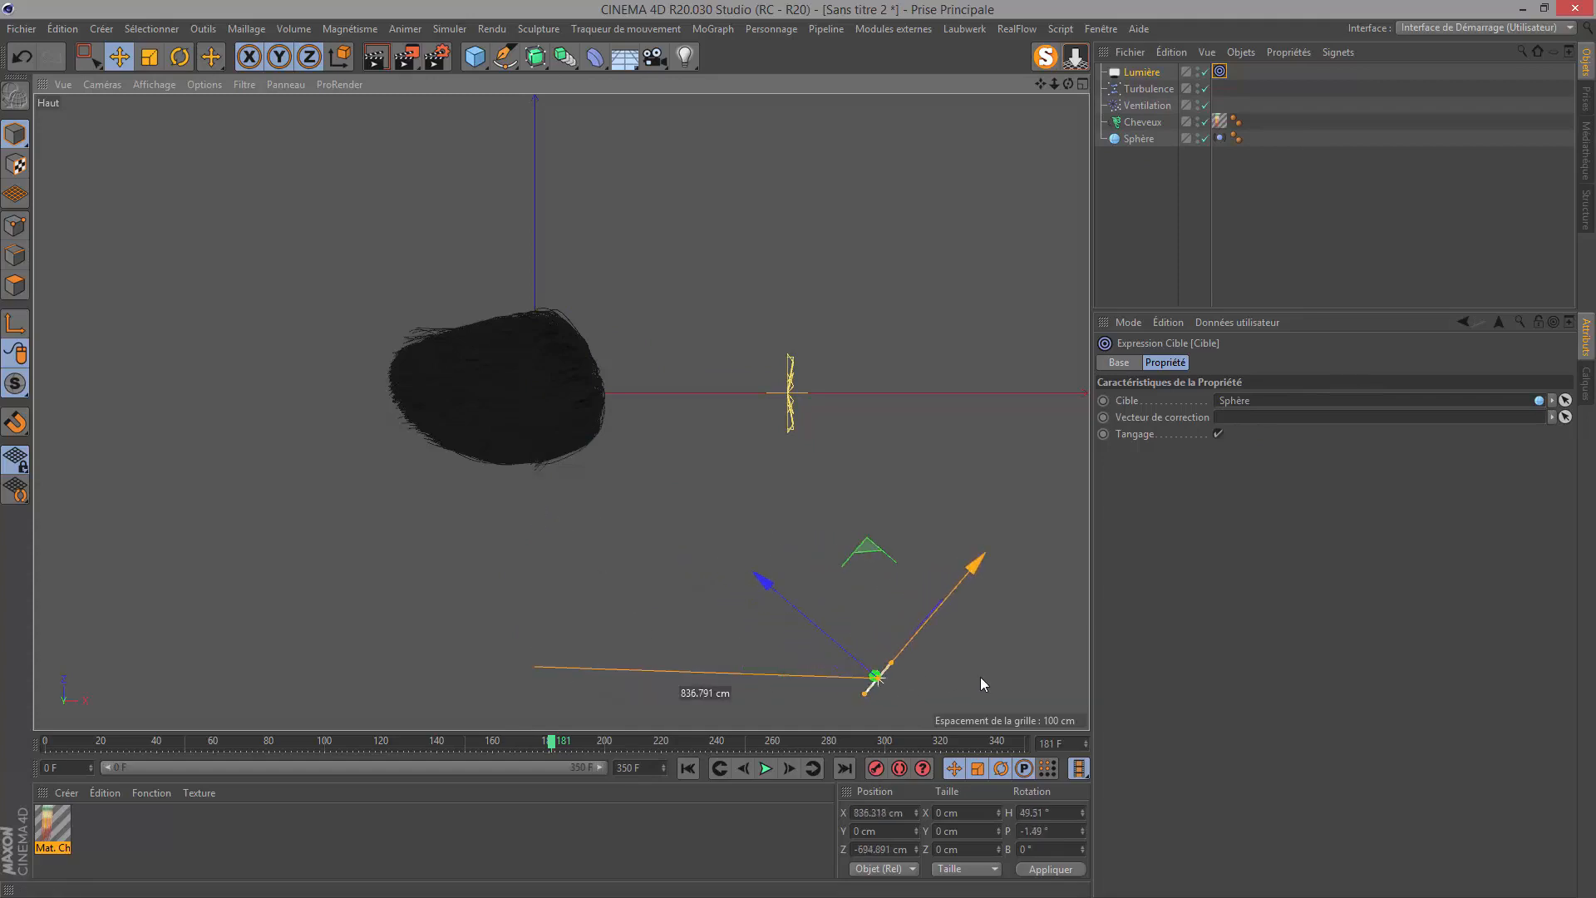
drag(765, 581, 721, 544)
Set the light's Y position to 300 cm.
click(1140, 72)
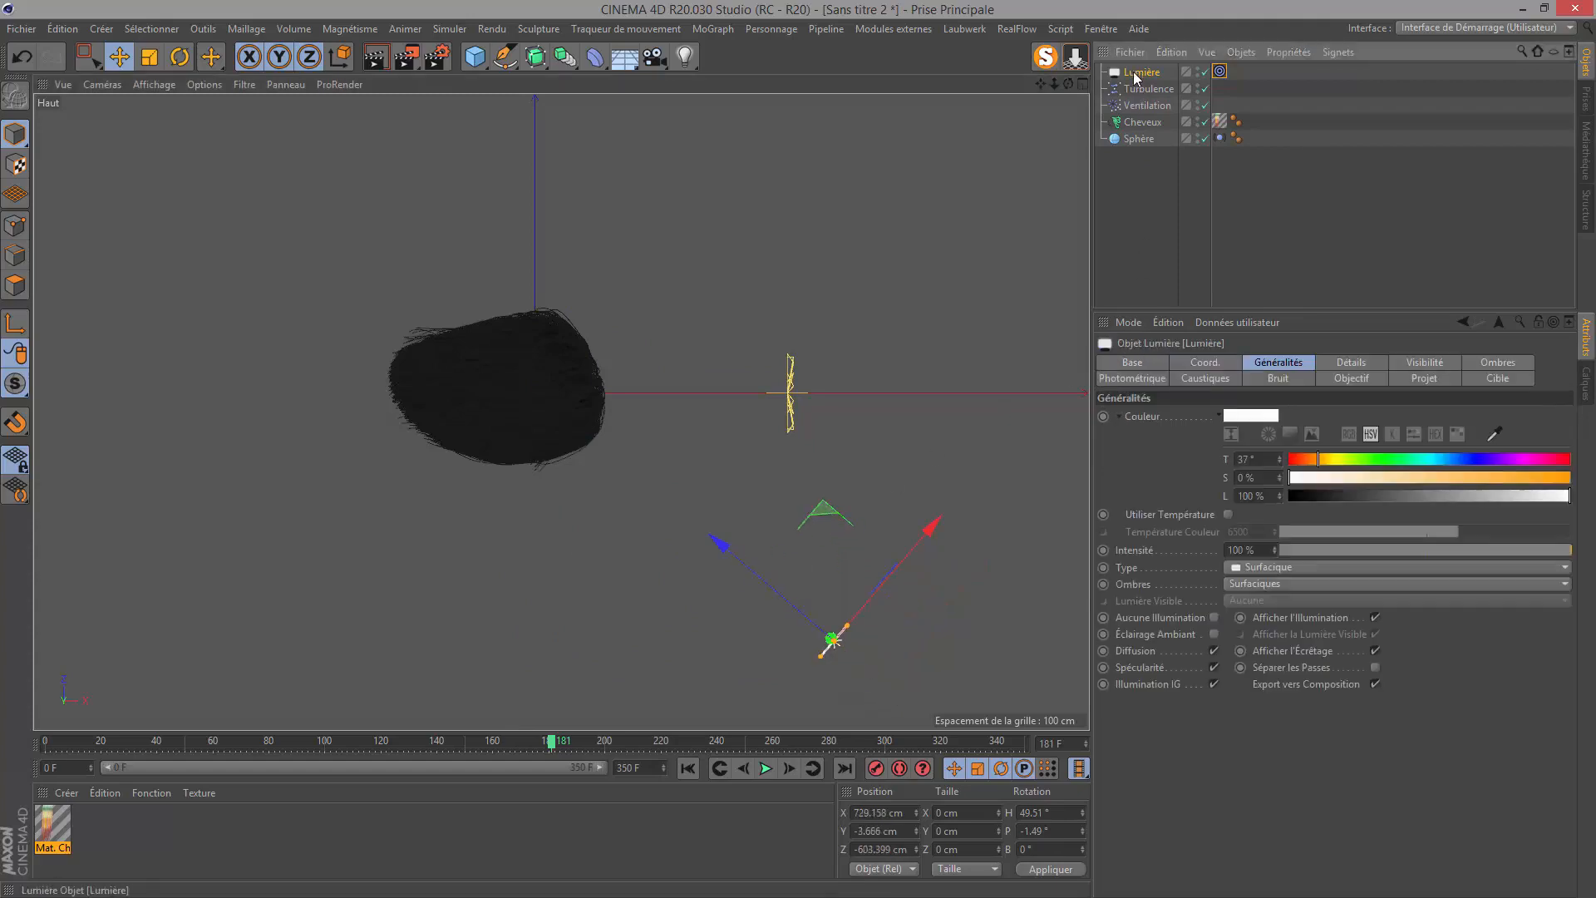
click(1205, 362)
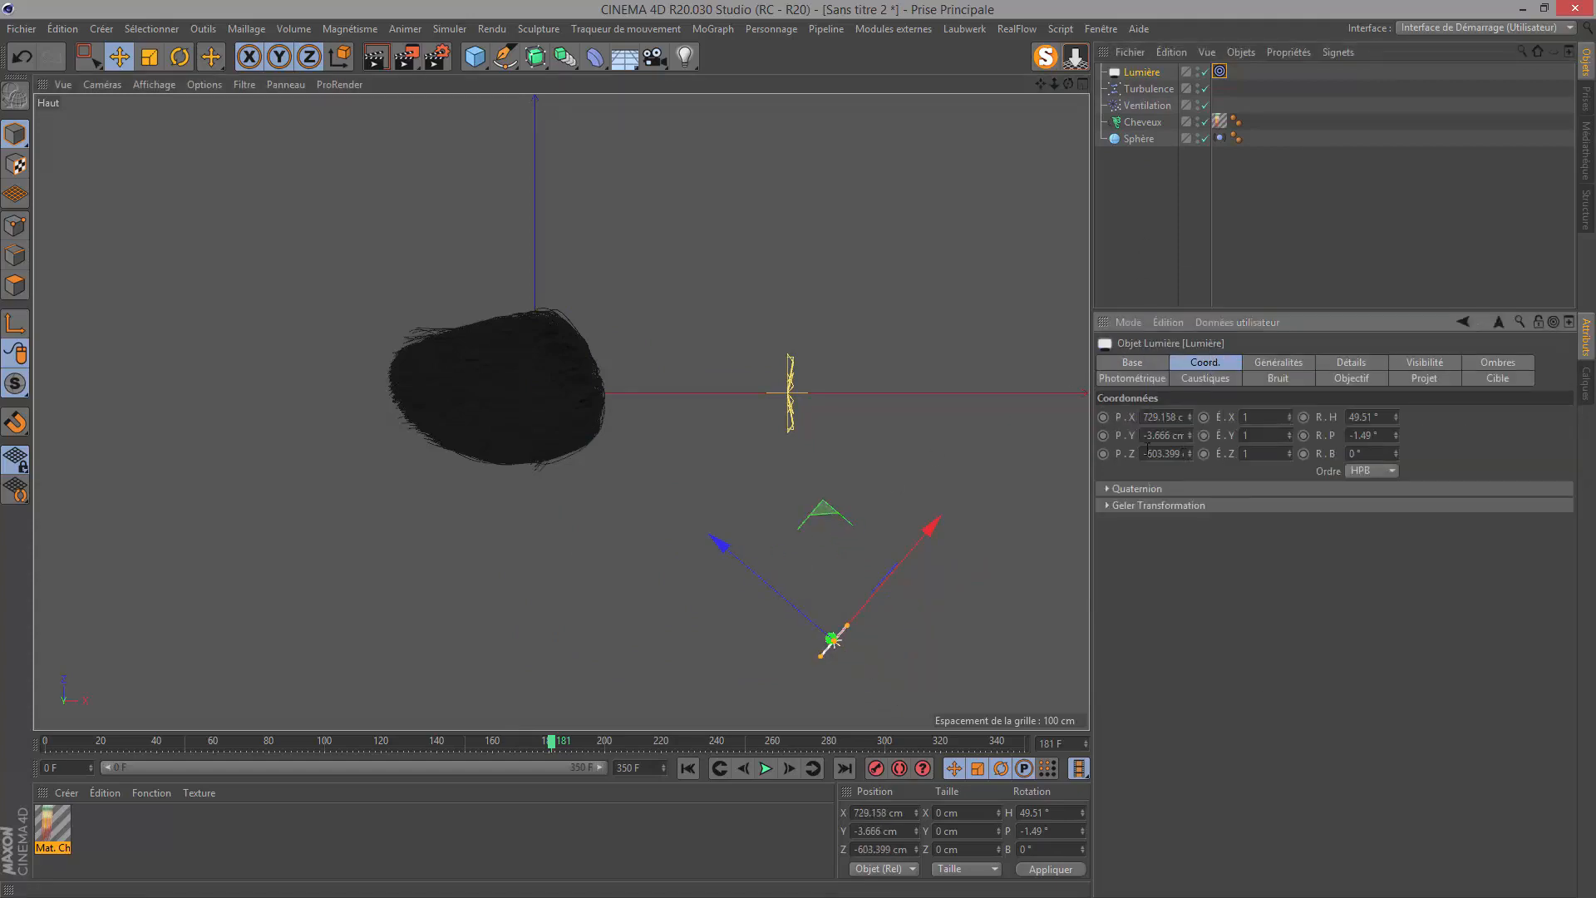
drag(1141, 436, 1215, 439)
text(300)
key(Return)
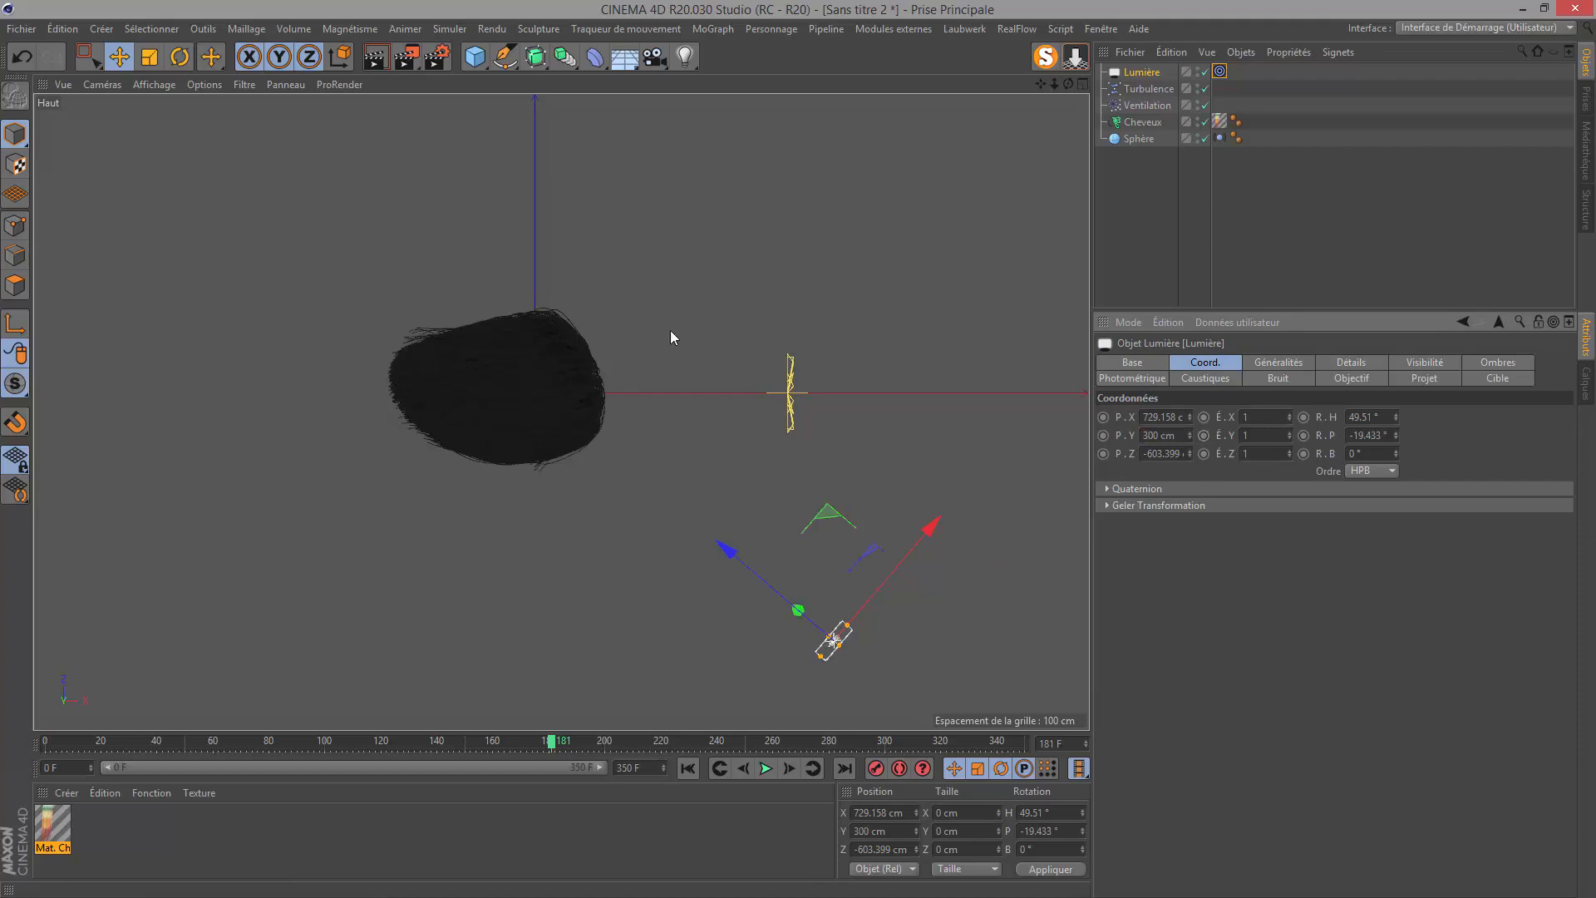
Return to the perspective view, add a camera, and look through it.
click(102, 84)
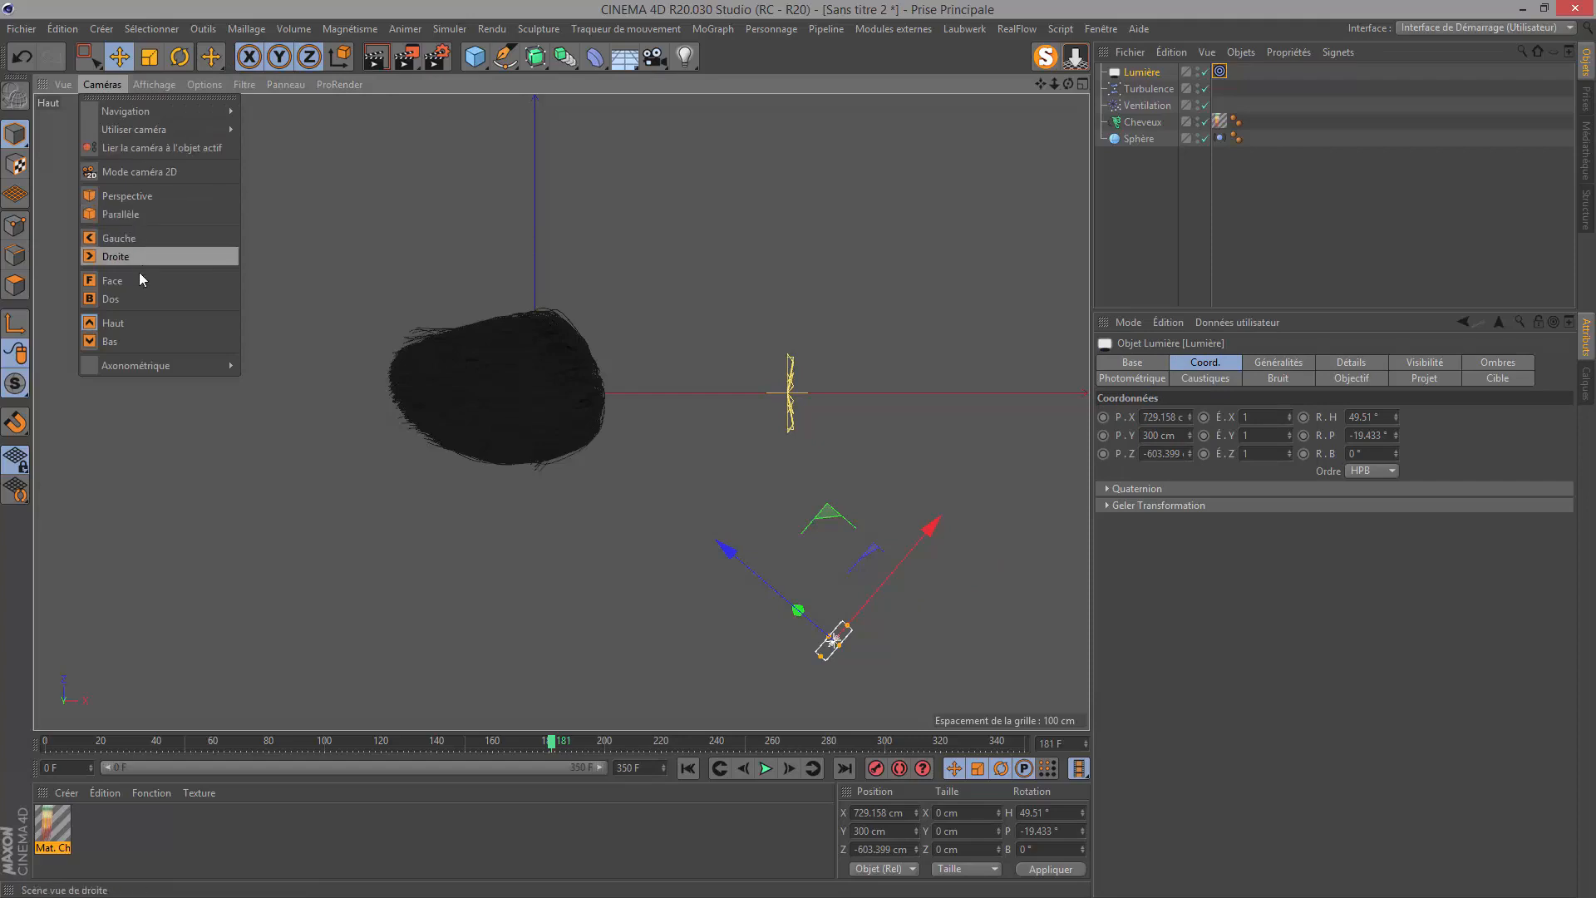
click(125, 196)
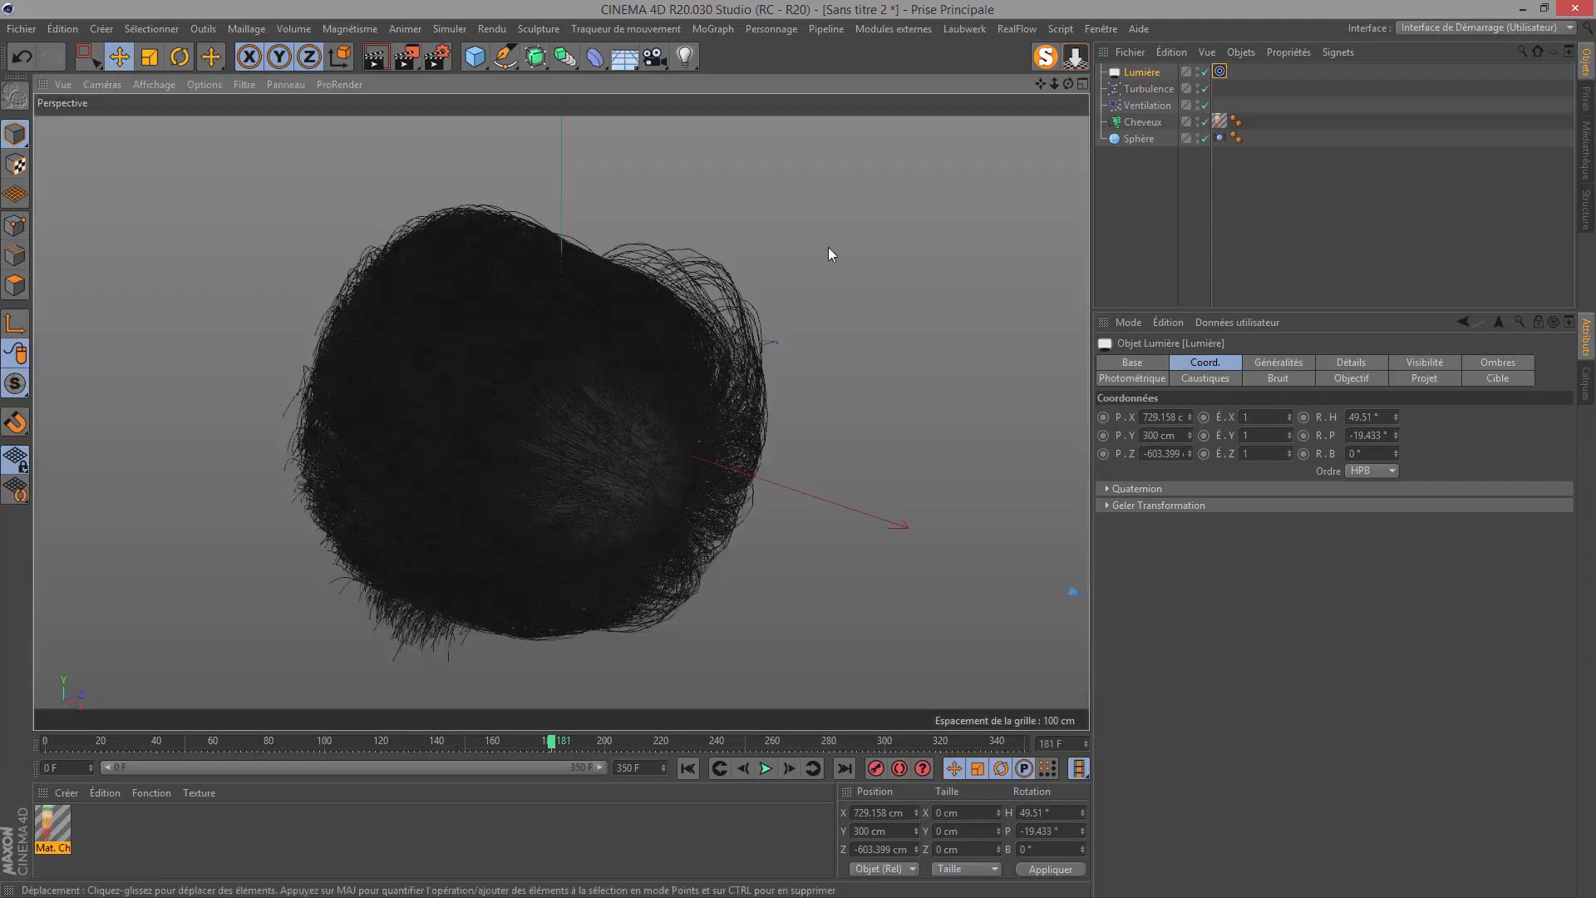
click(652, 60)
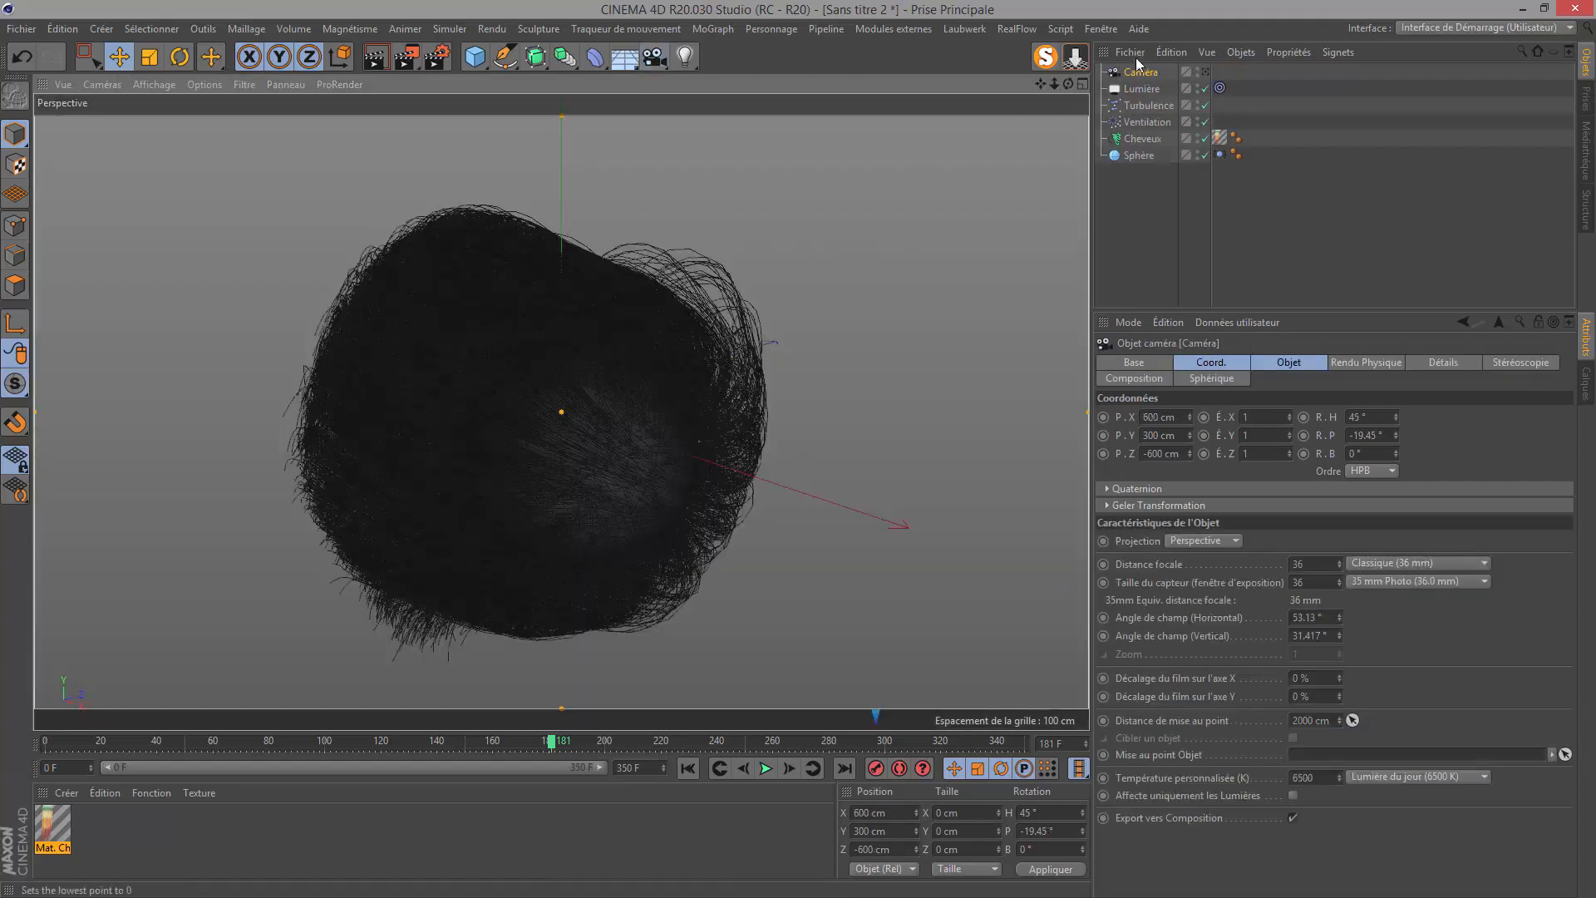
click(1204, 73)
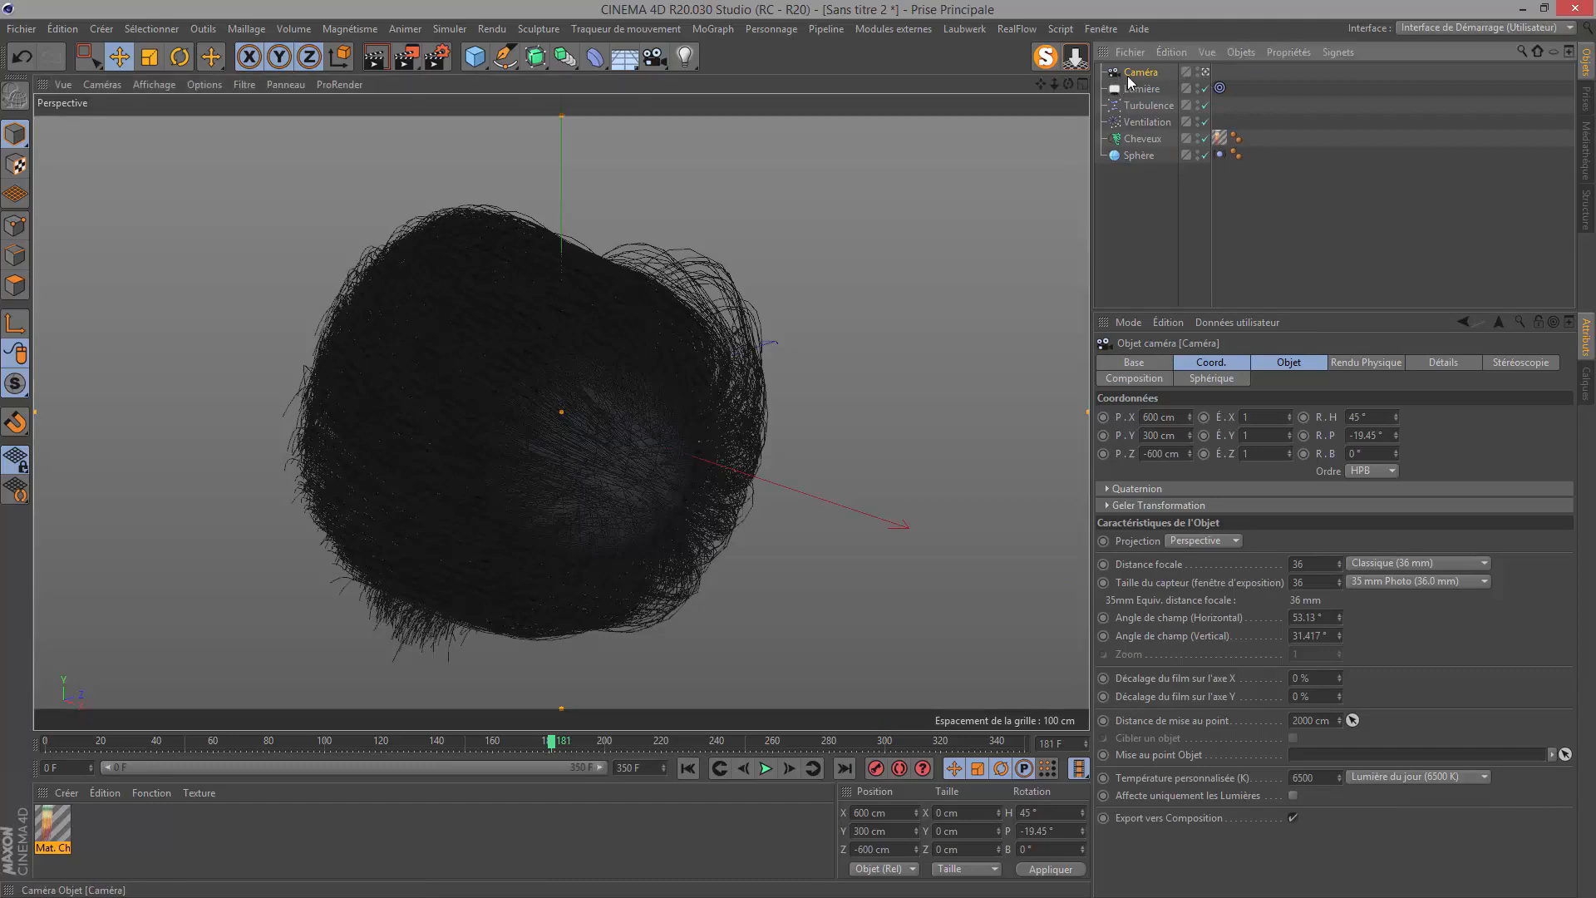
Zero the camera's rotation and its X and Y position, move it back to Z -1077 cm, and render the view.
click(1212, 361)
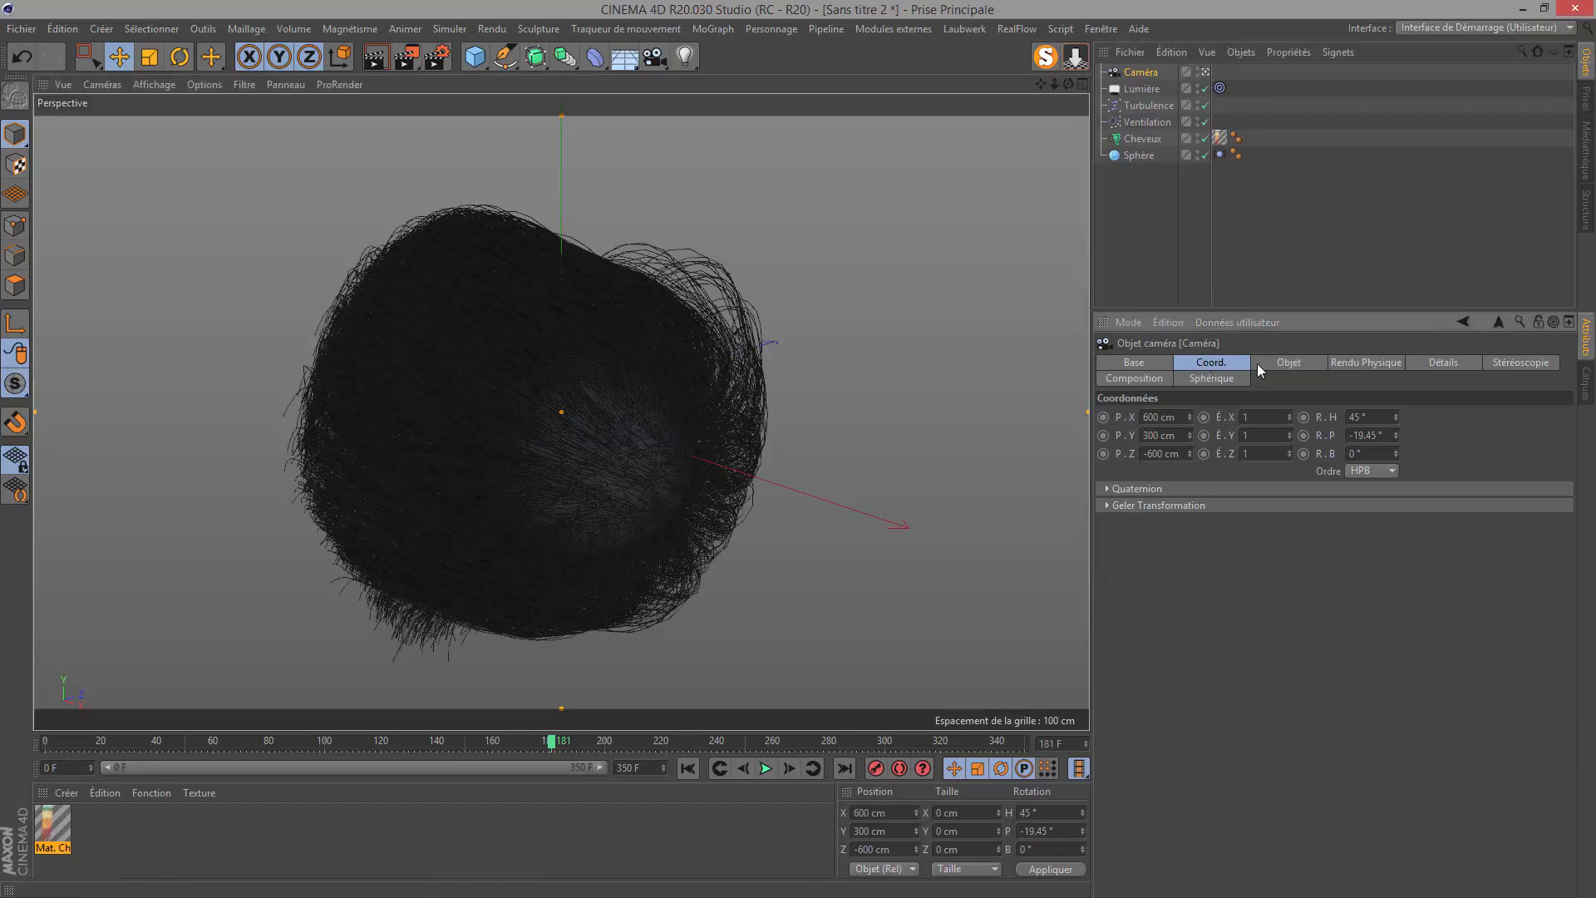
right_click(1396, 419)
right_click(1395, 437)
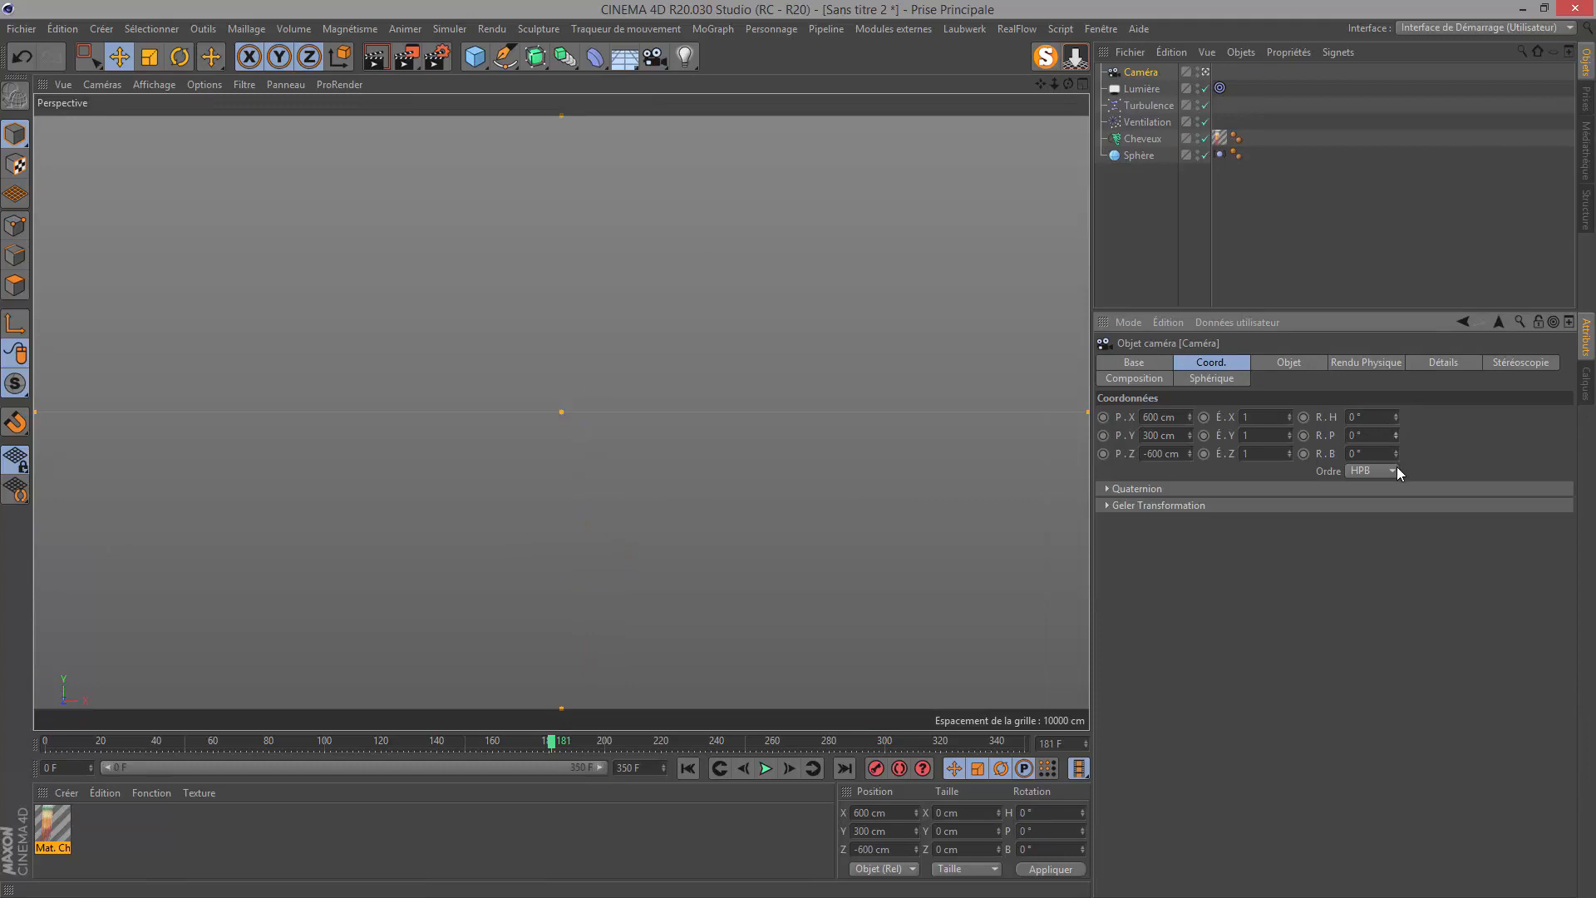
right_click(1189, 435)
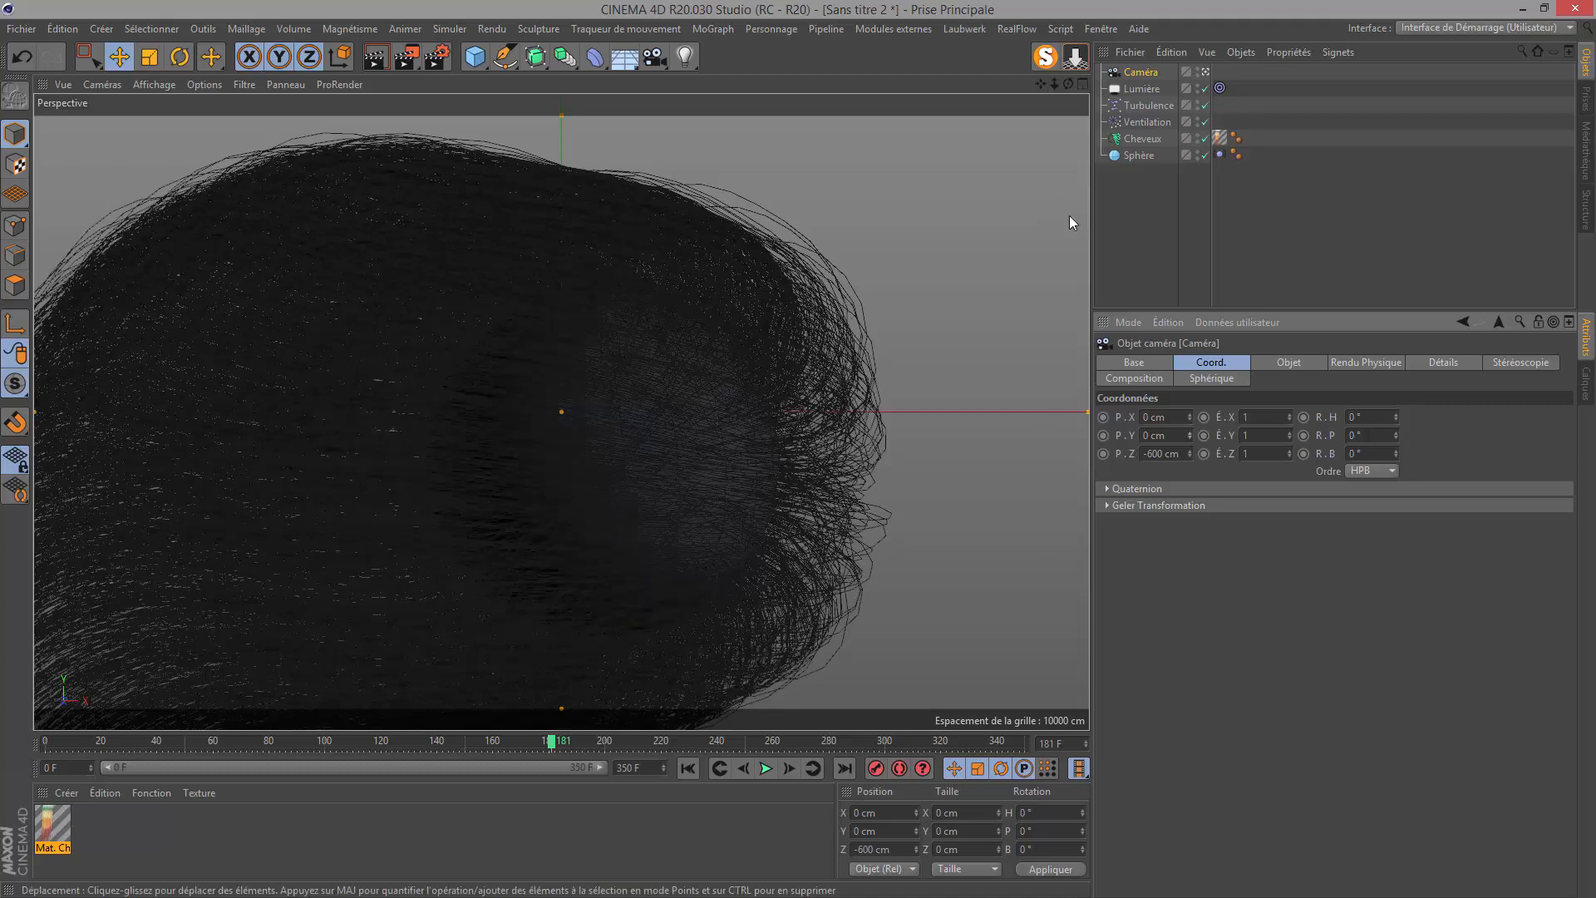
drag(1189, 455, 1188, 531)
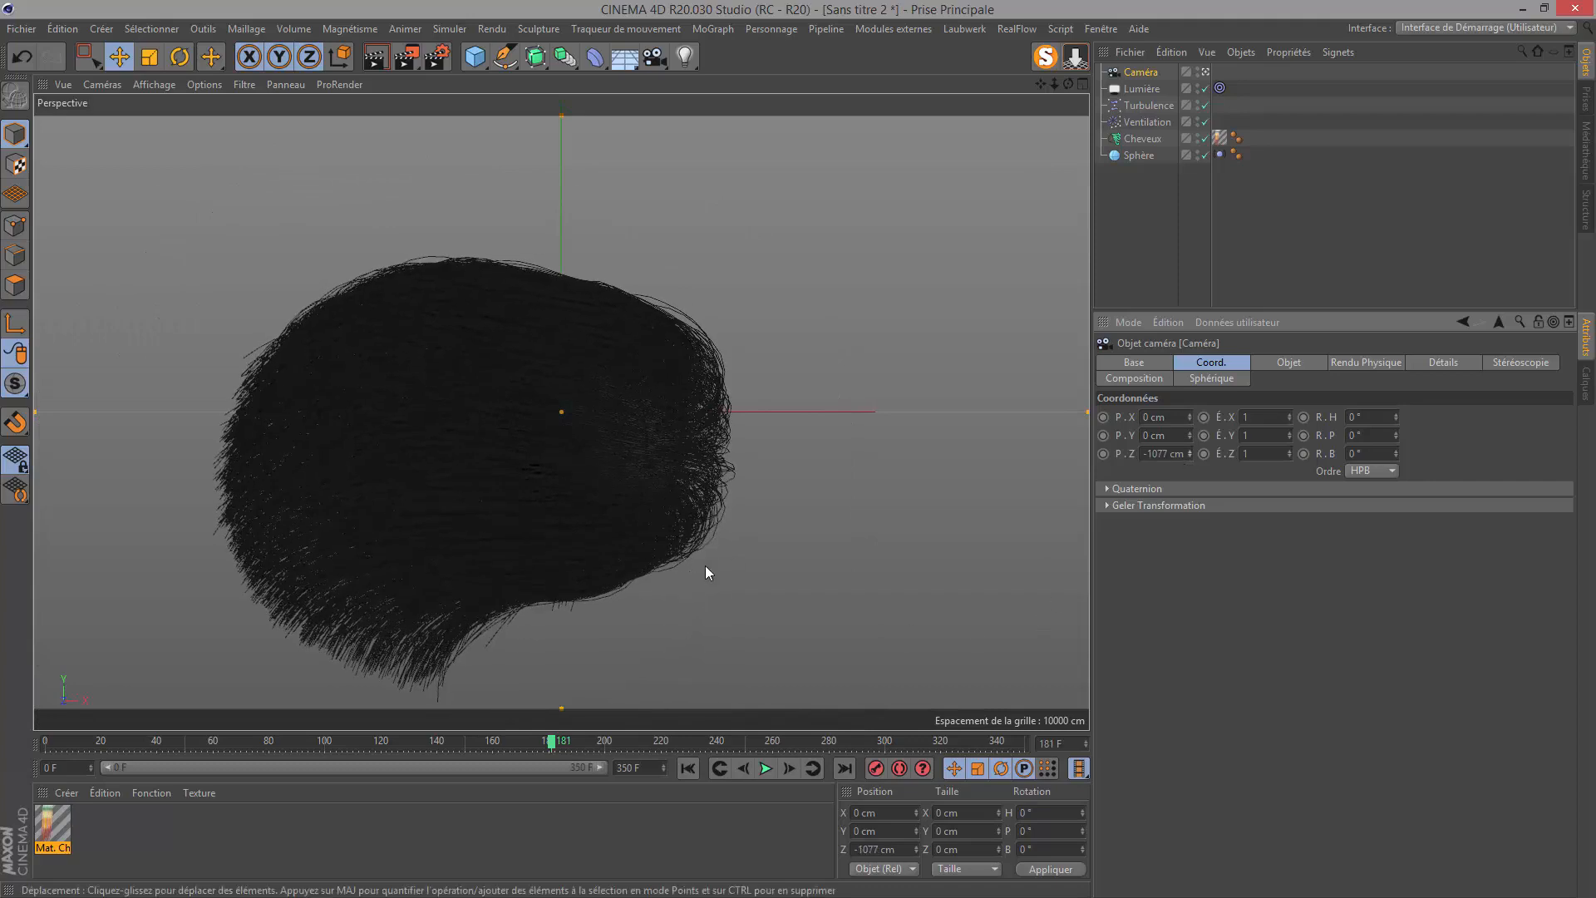
click(375, 57)
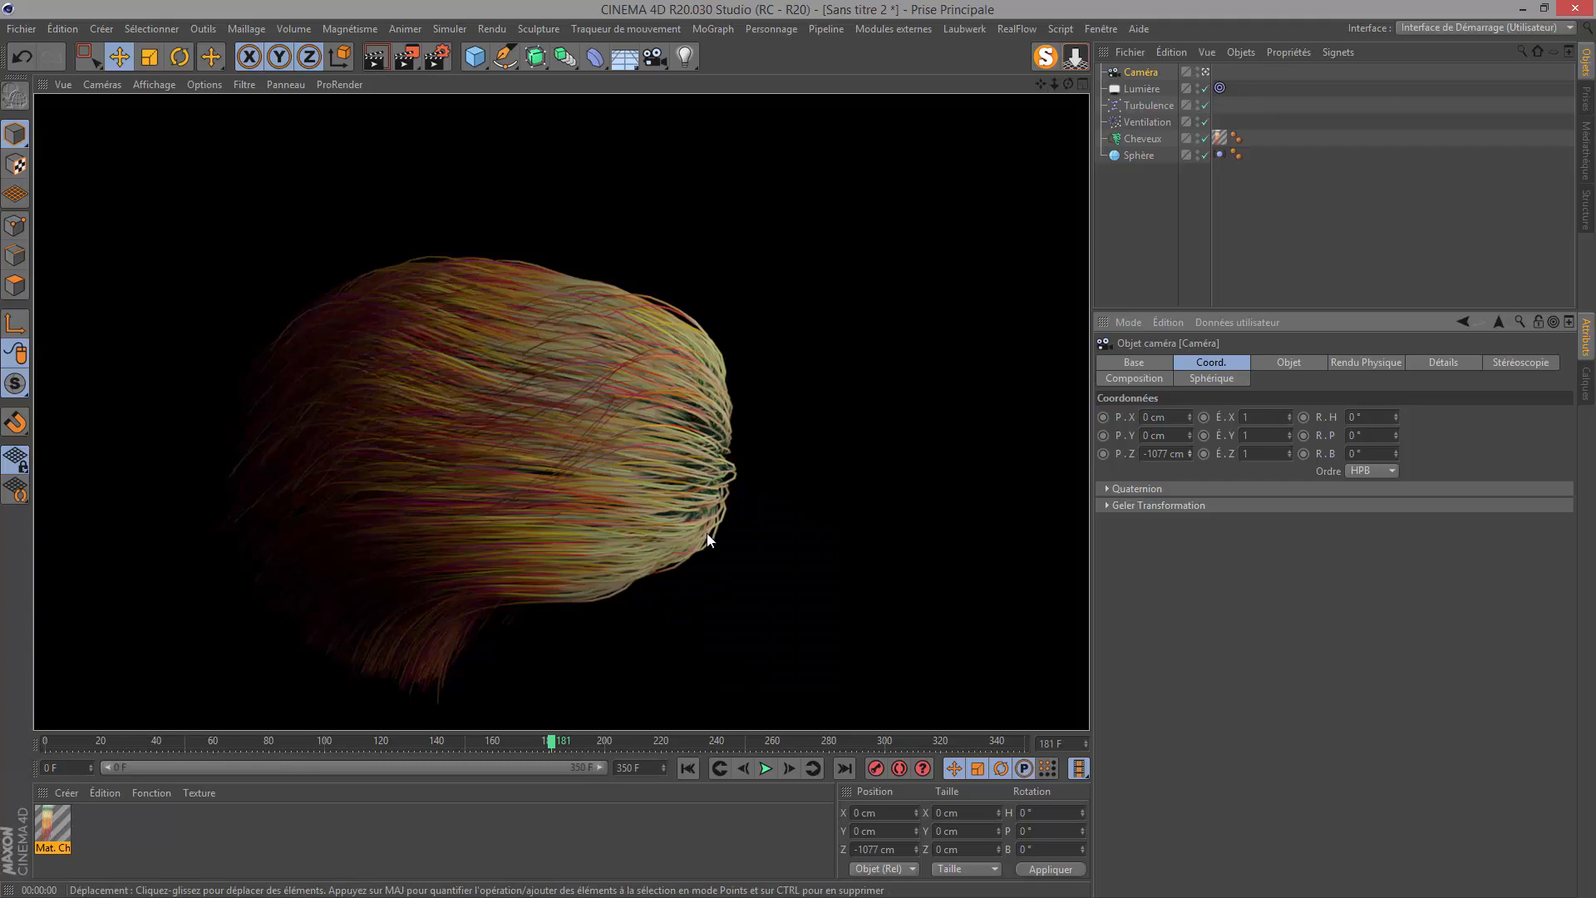
Tint the light with hue 33° and saturation 10 %, set its intensity to 250 %, and render the view.
click(1130, 87)
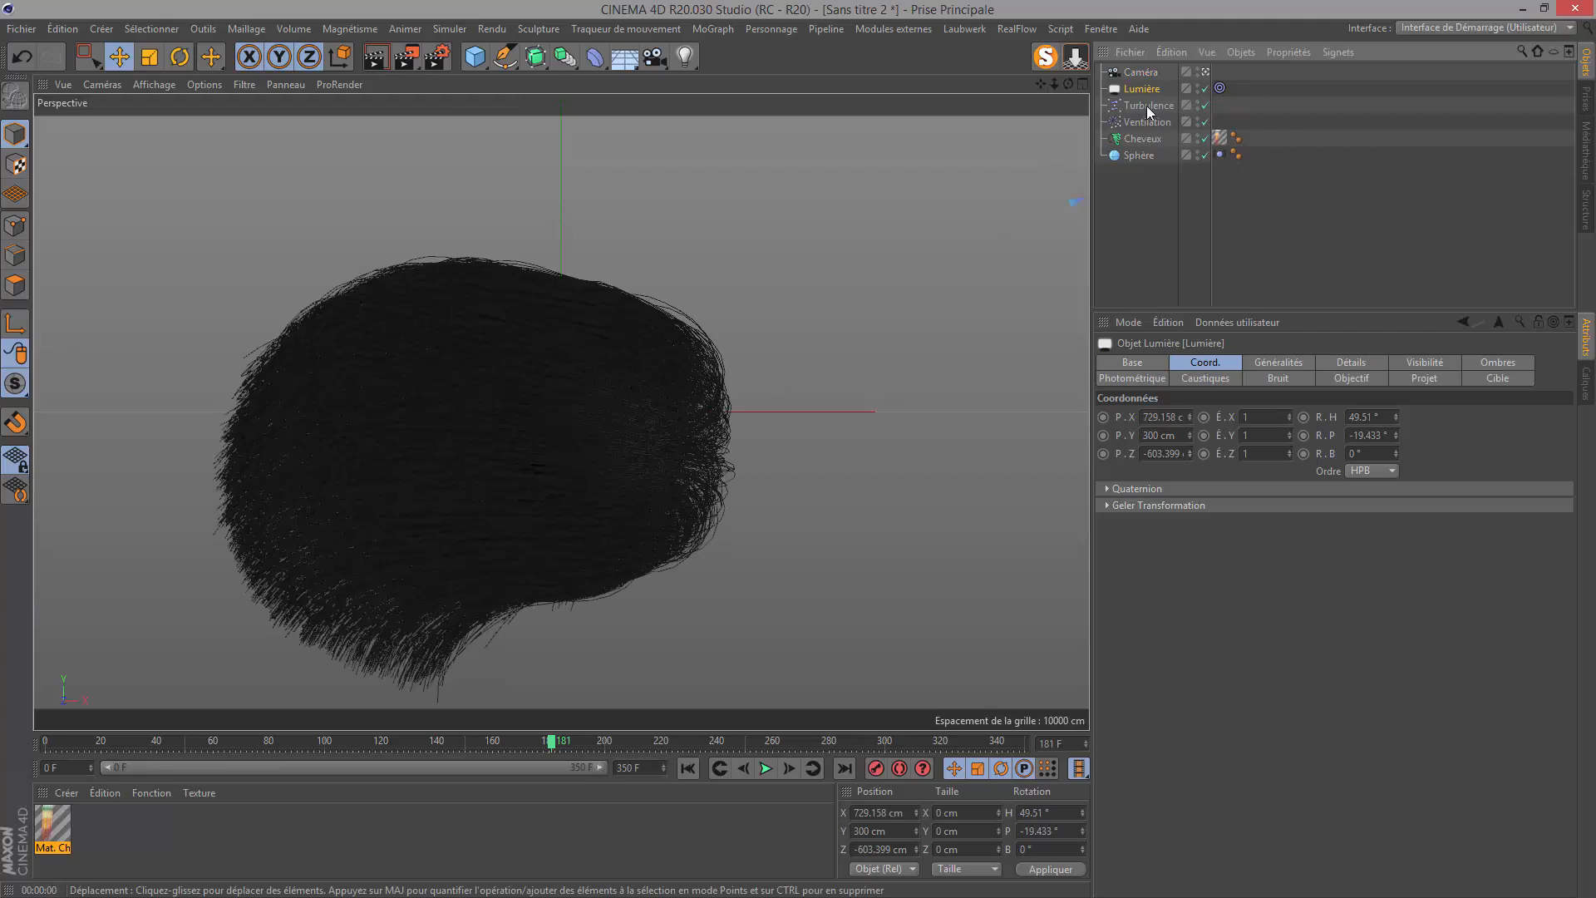
click(1280, 364)
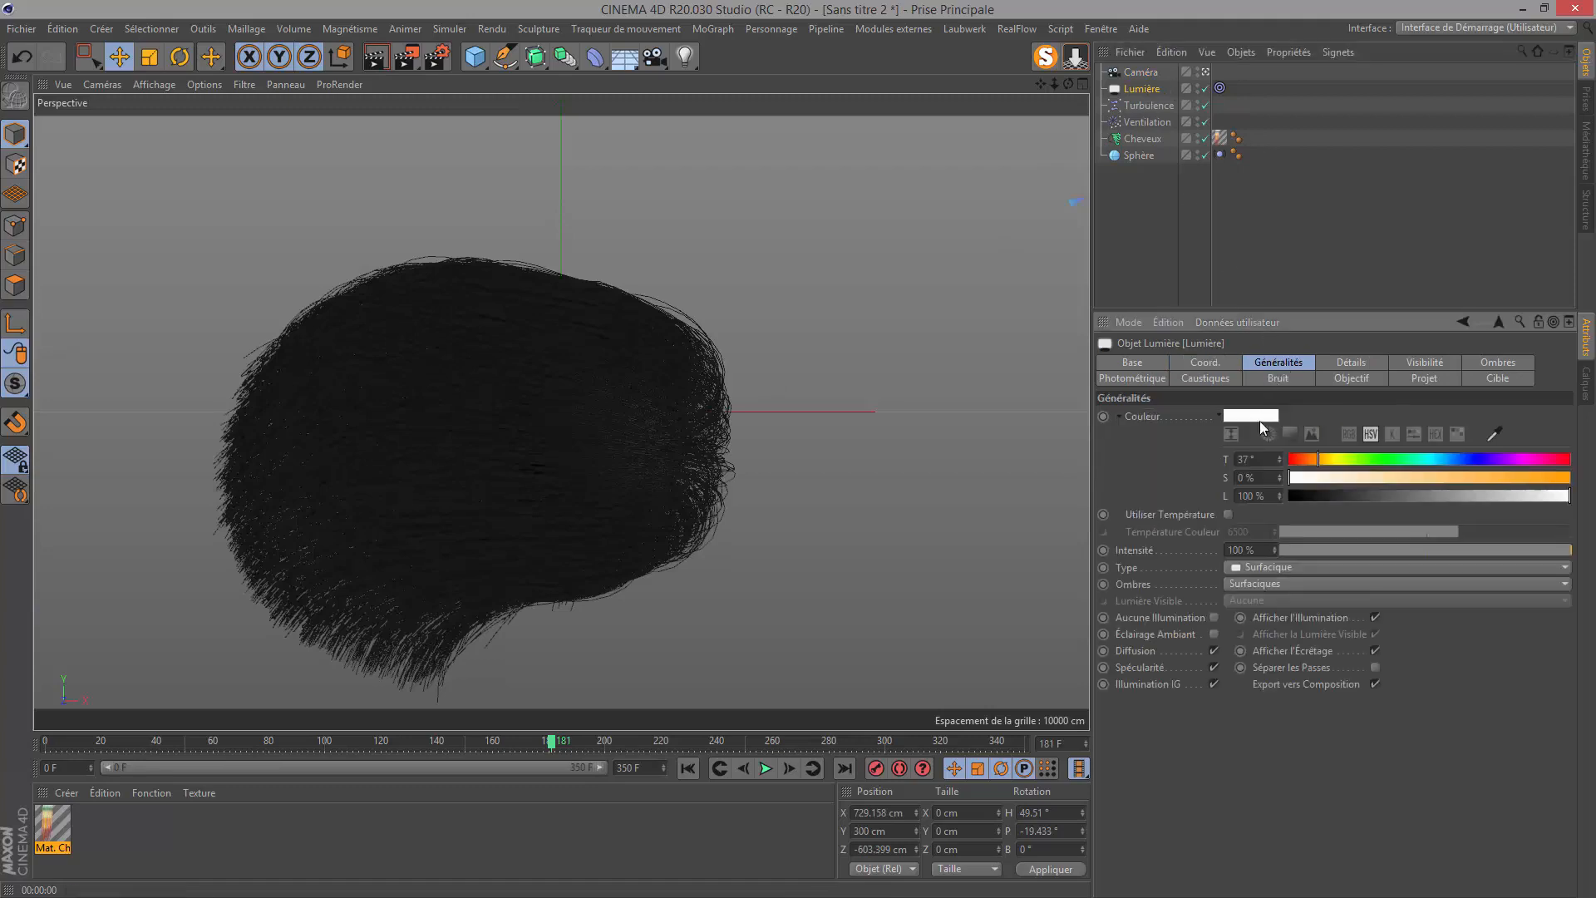
drag(1317, 460, 1314, 459)
drag(1316, 480, 1319, 480)
text(250)
key(Return)
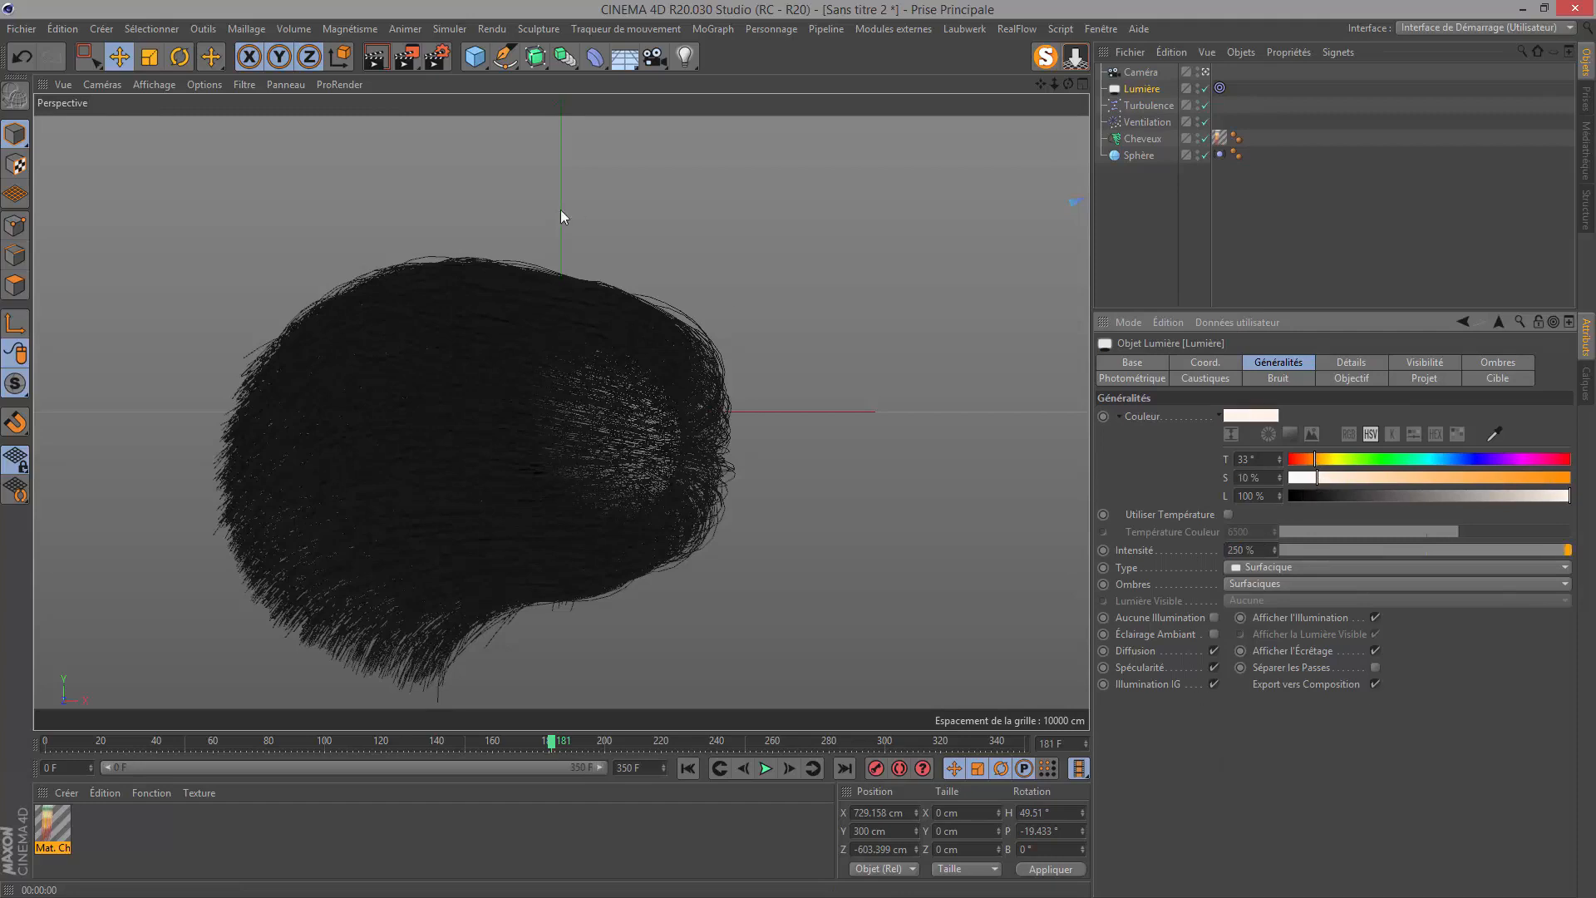
key(ctrl+r)
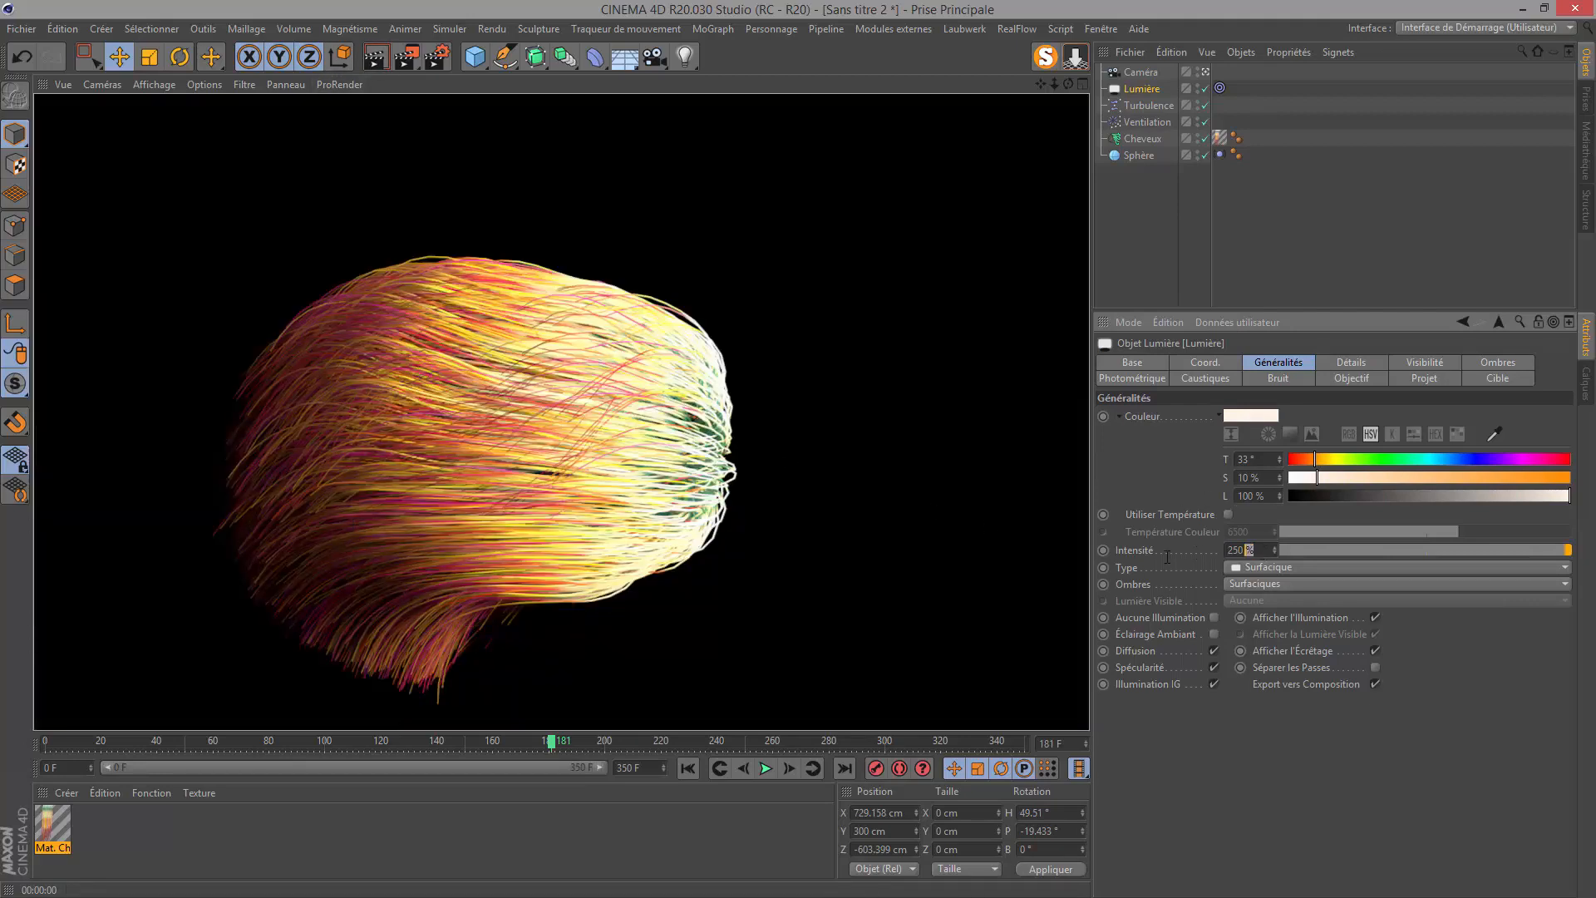
Set the light's intensity to 150 % and render the view again.
text(150)
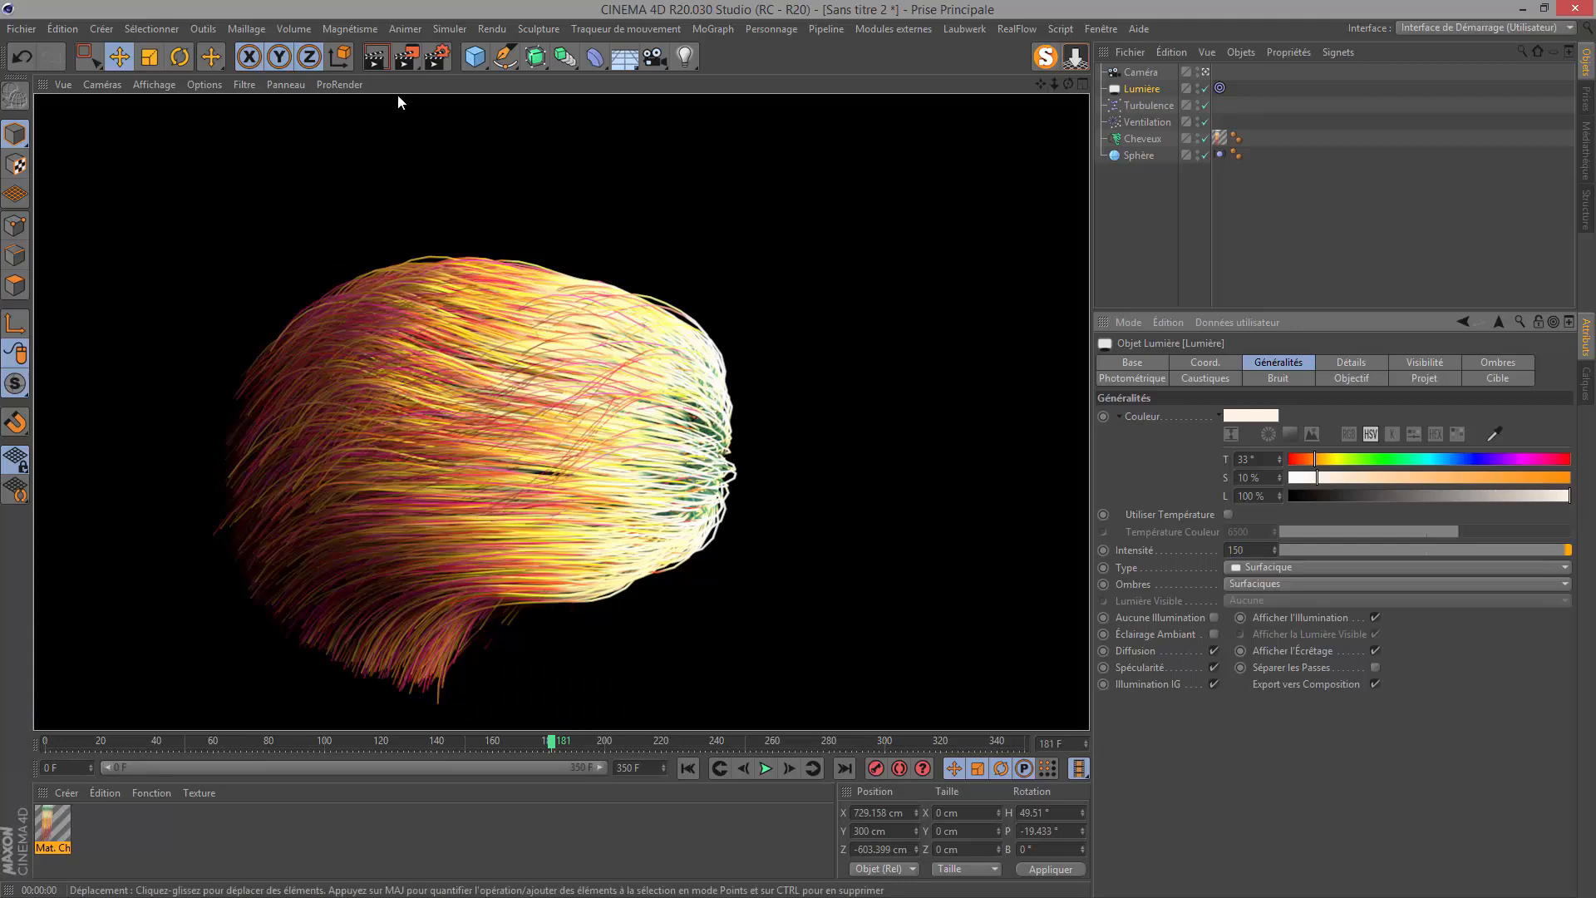
click(377, 58)
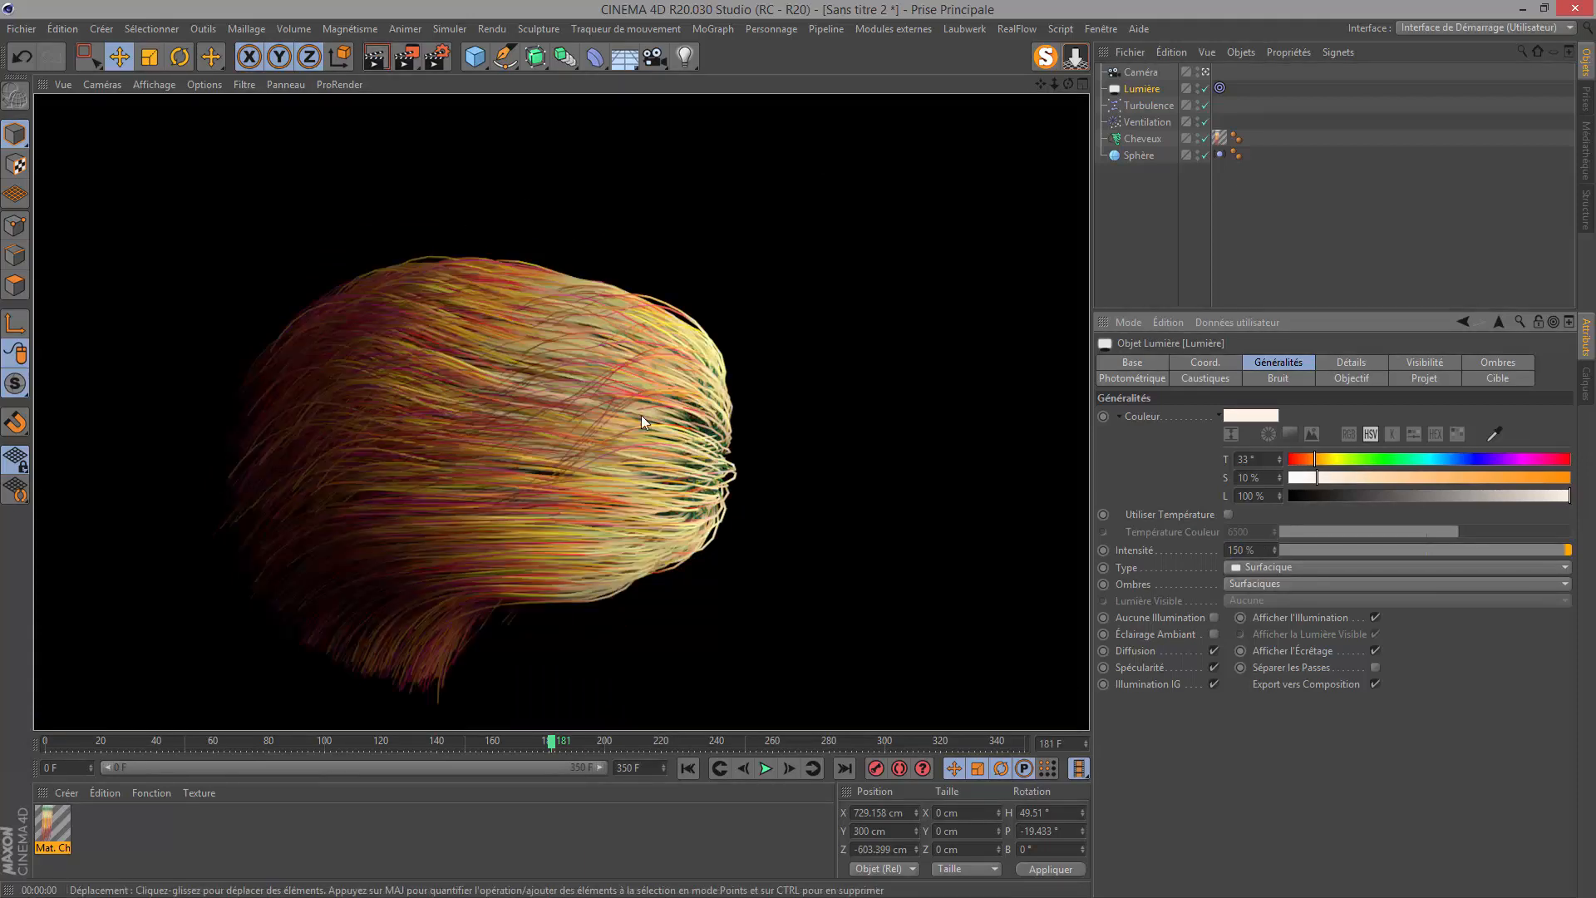
Duplicate the light and, in the top view with world axes, move the copy along X to about -1026 cm.
click(1138, 89)
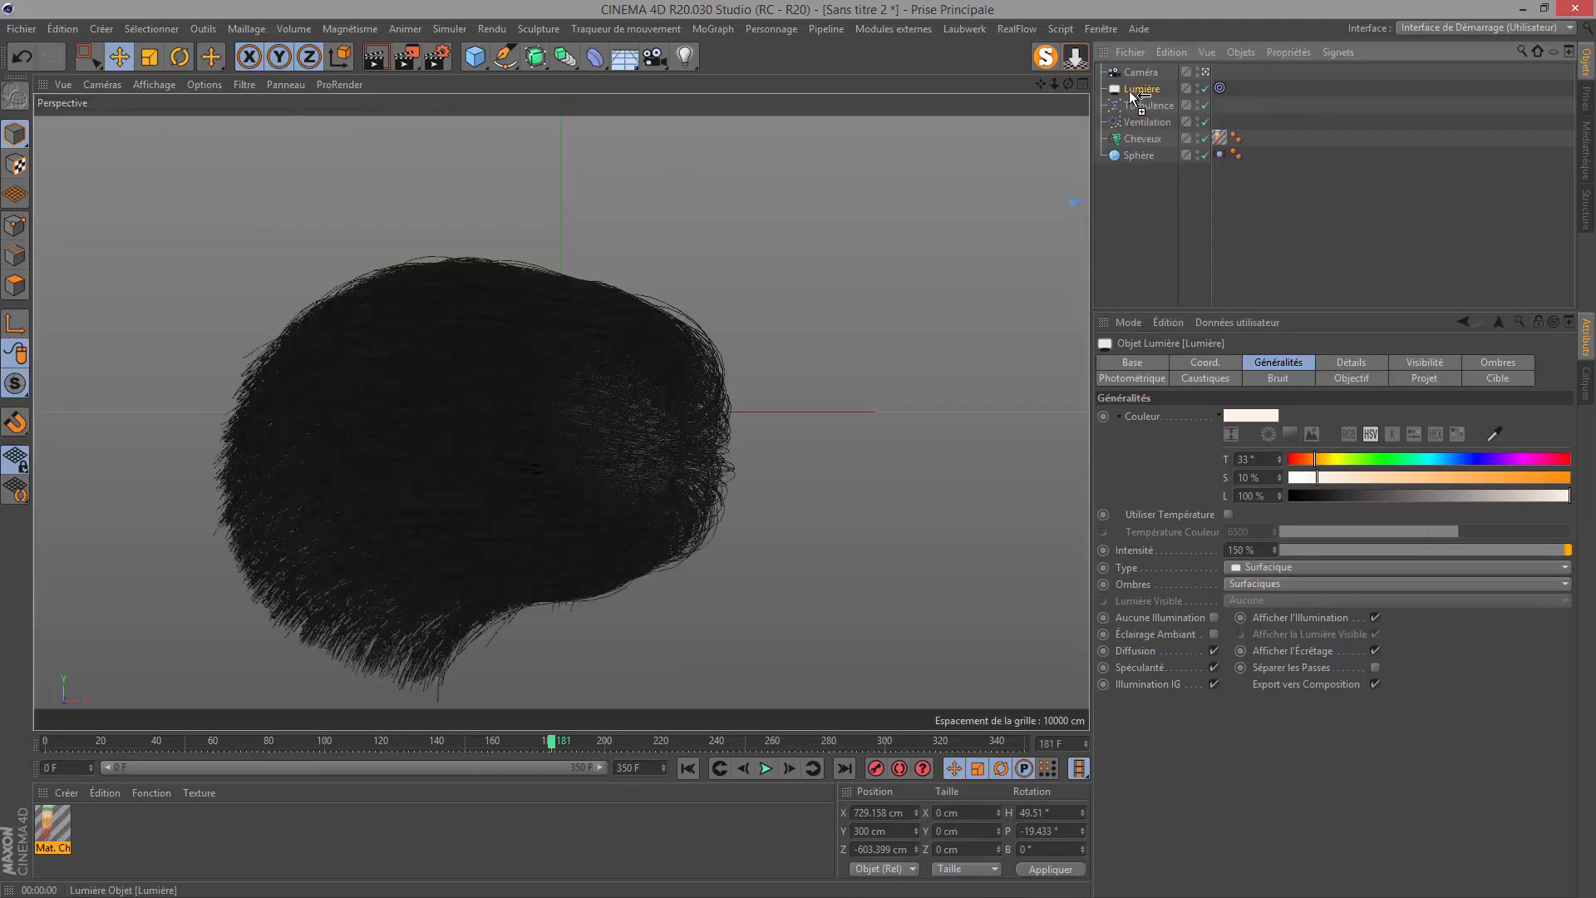
ctrl+drag(1129, 92, 1129, 98)
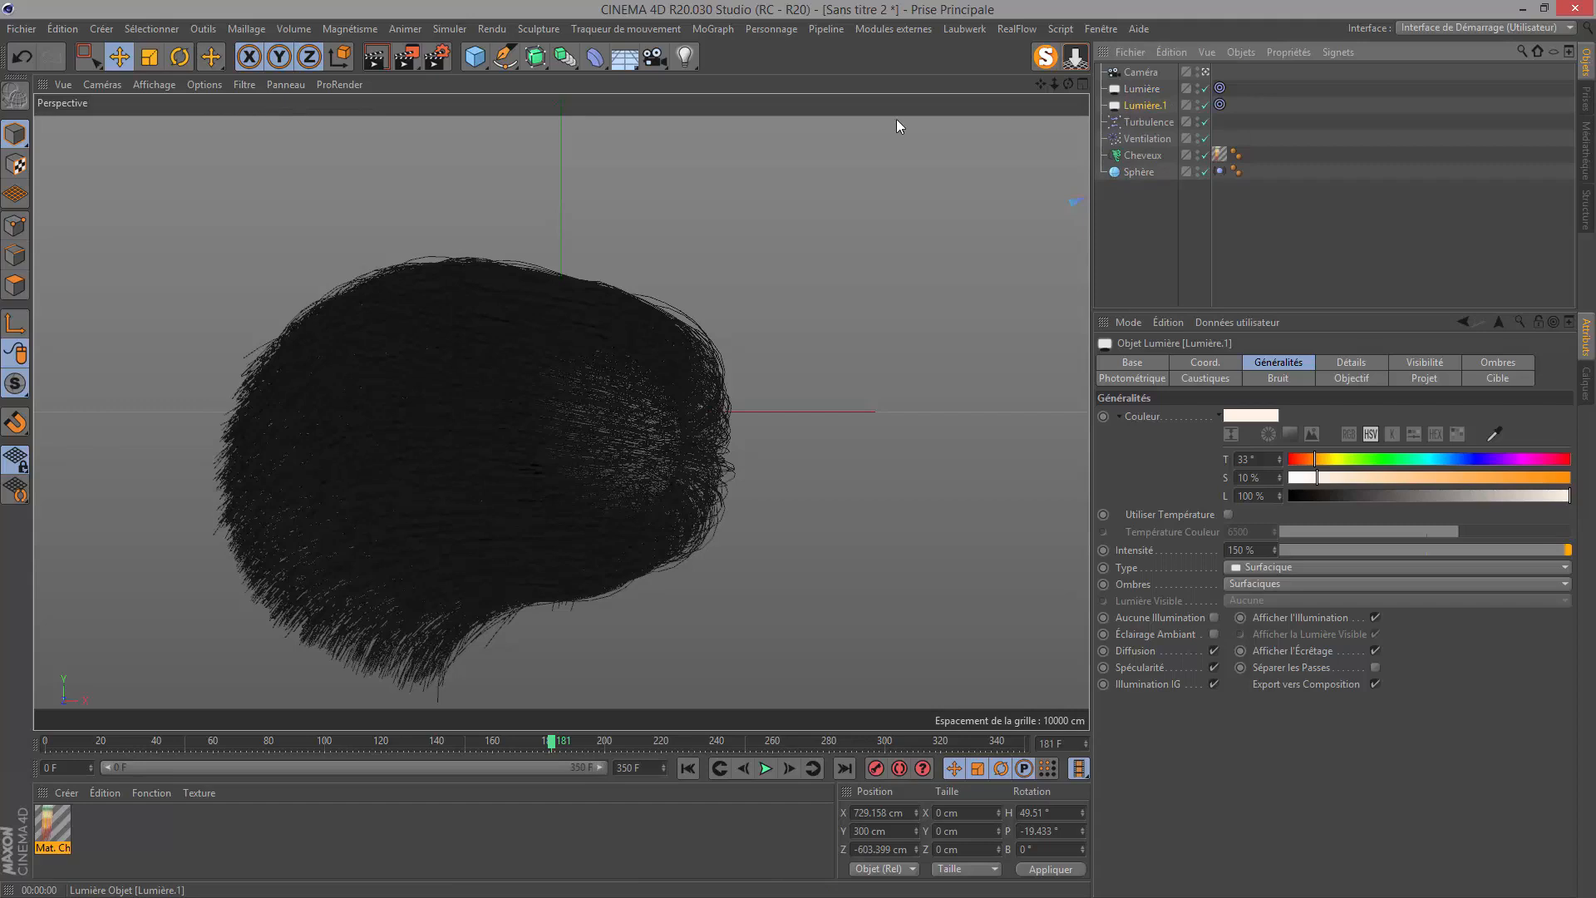
alt+drag(487, 161, 449, 111)
click(101, 84)
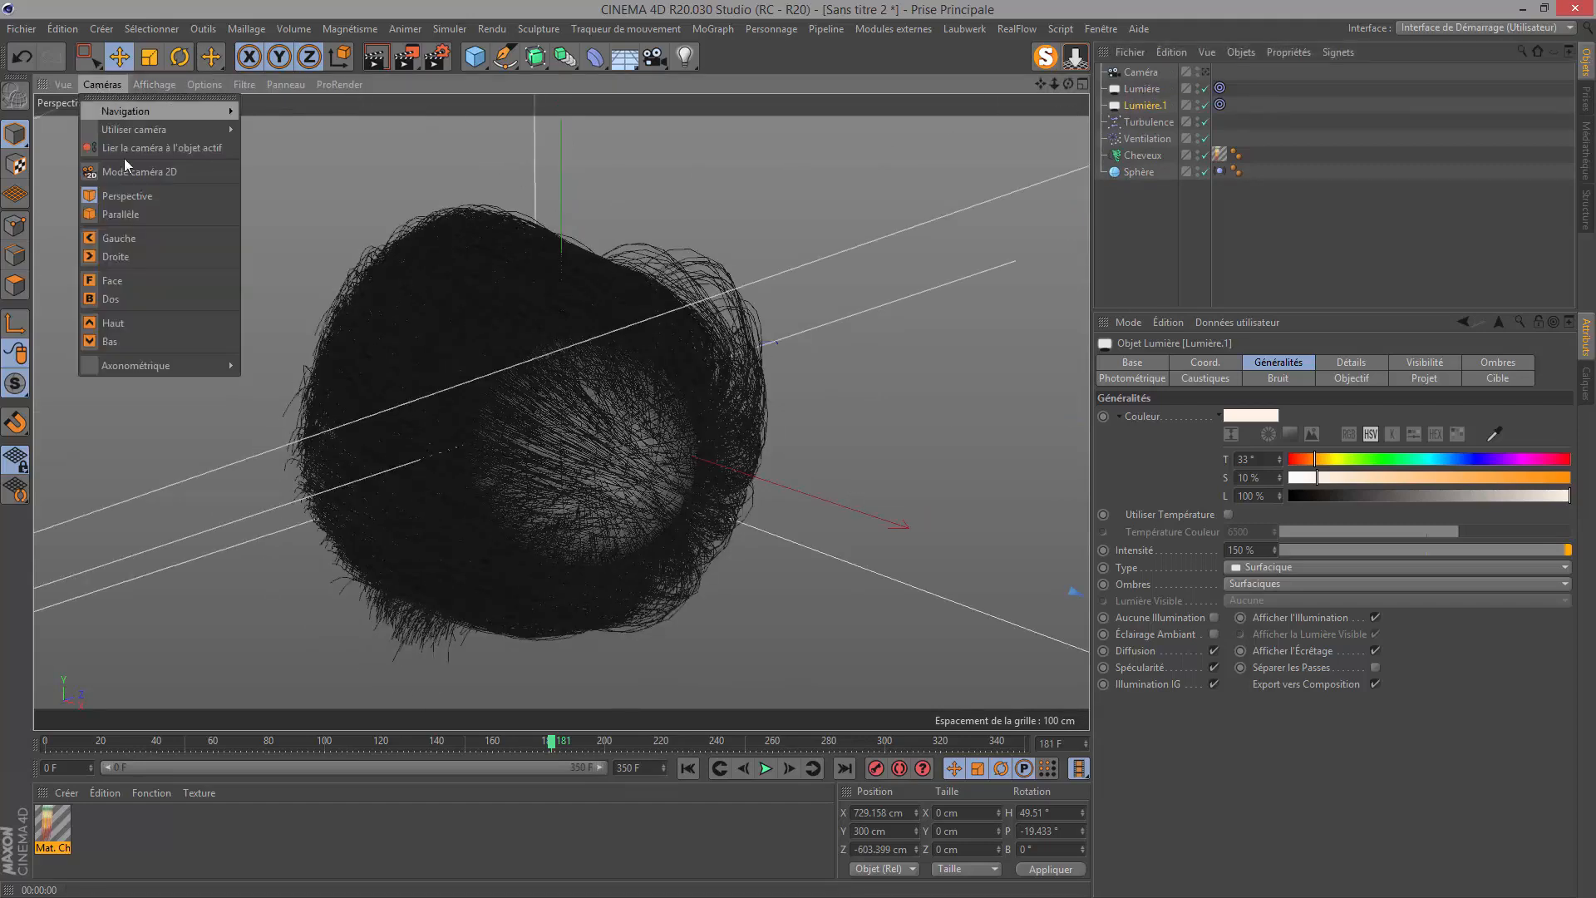
click(128, 324)
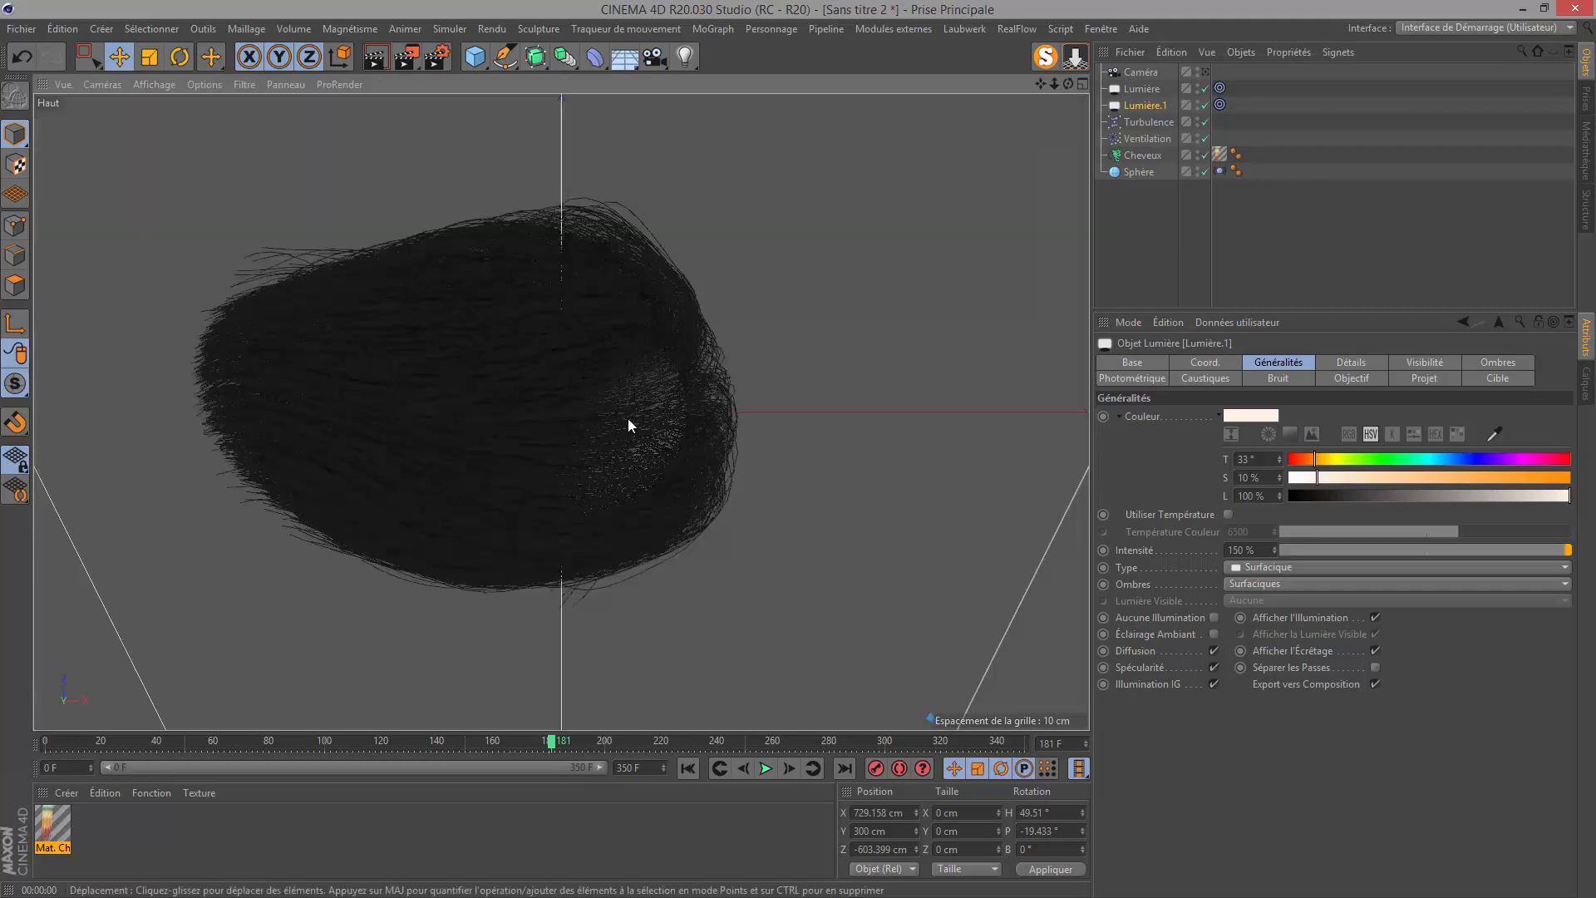
scroll(665, 452, down, 10)
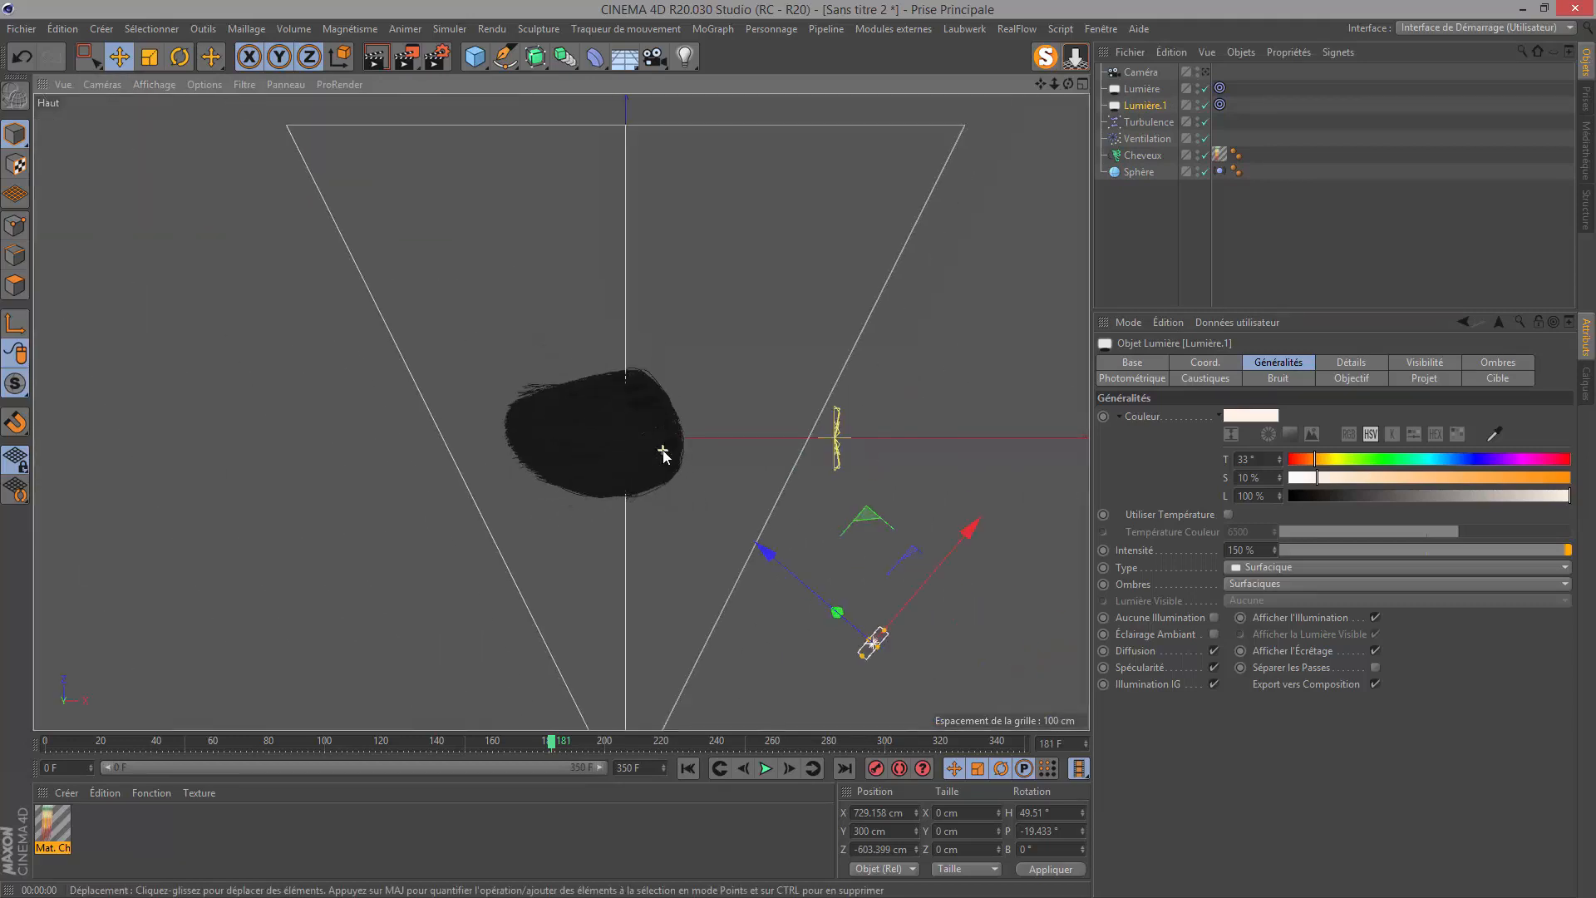
click(340, 56)
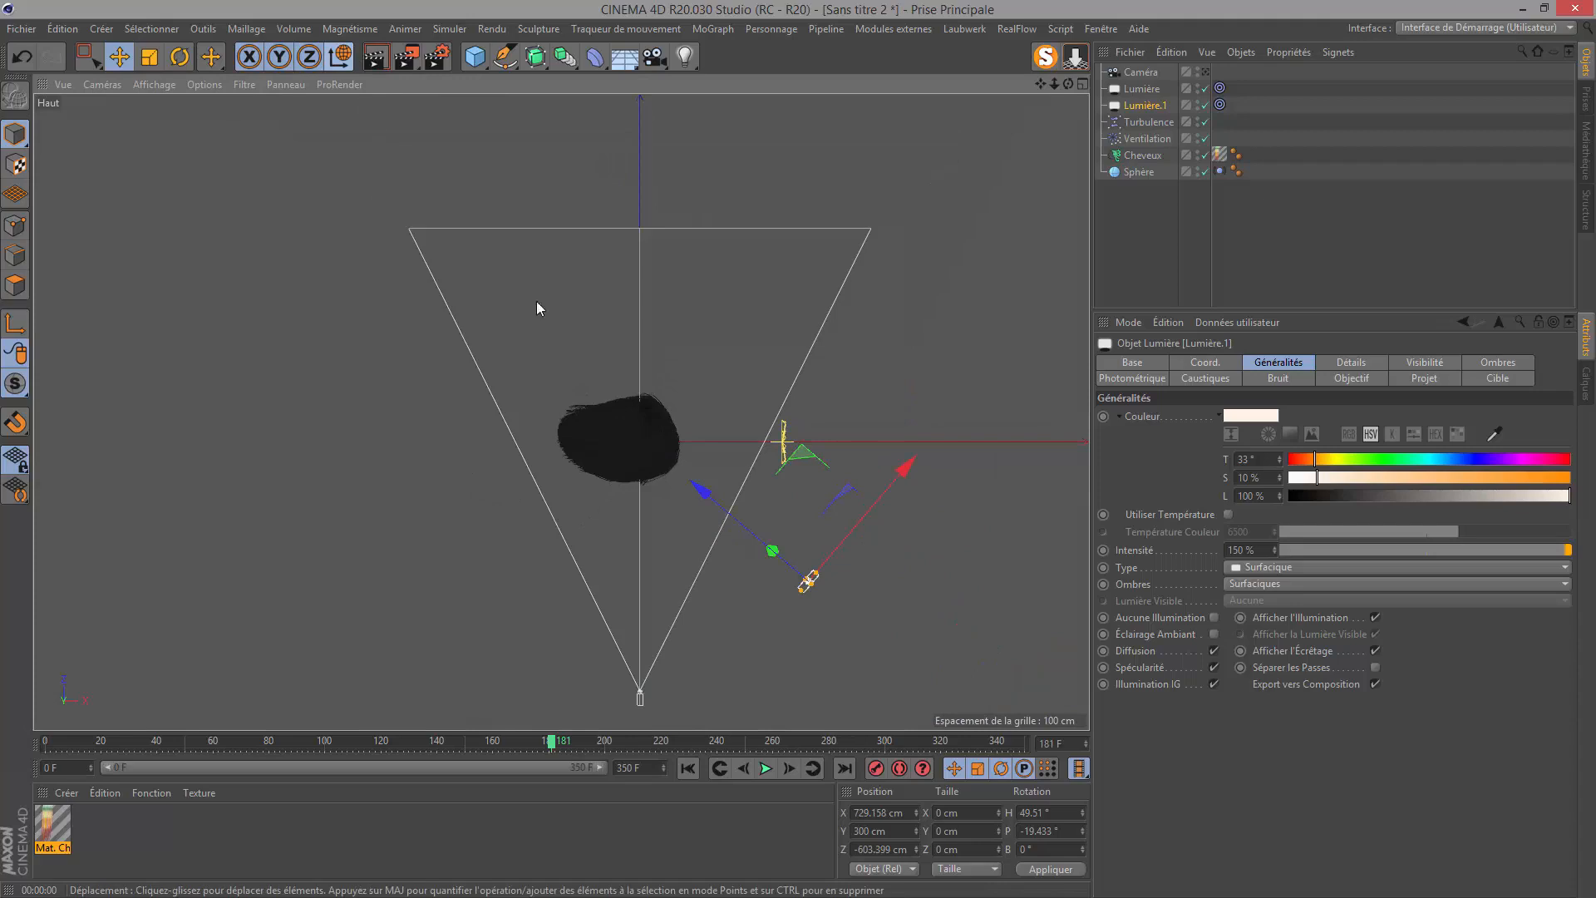
drag(937, 587, 542, 591)
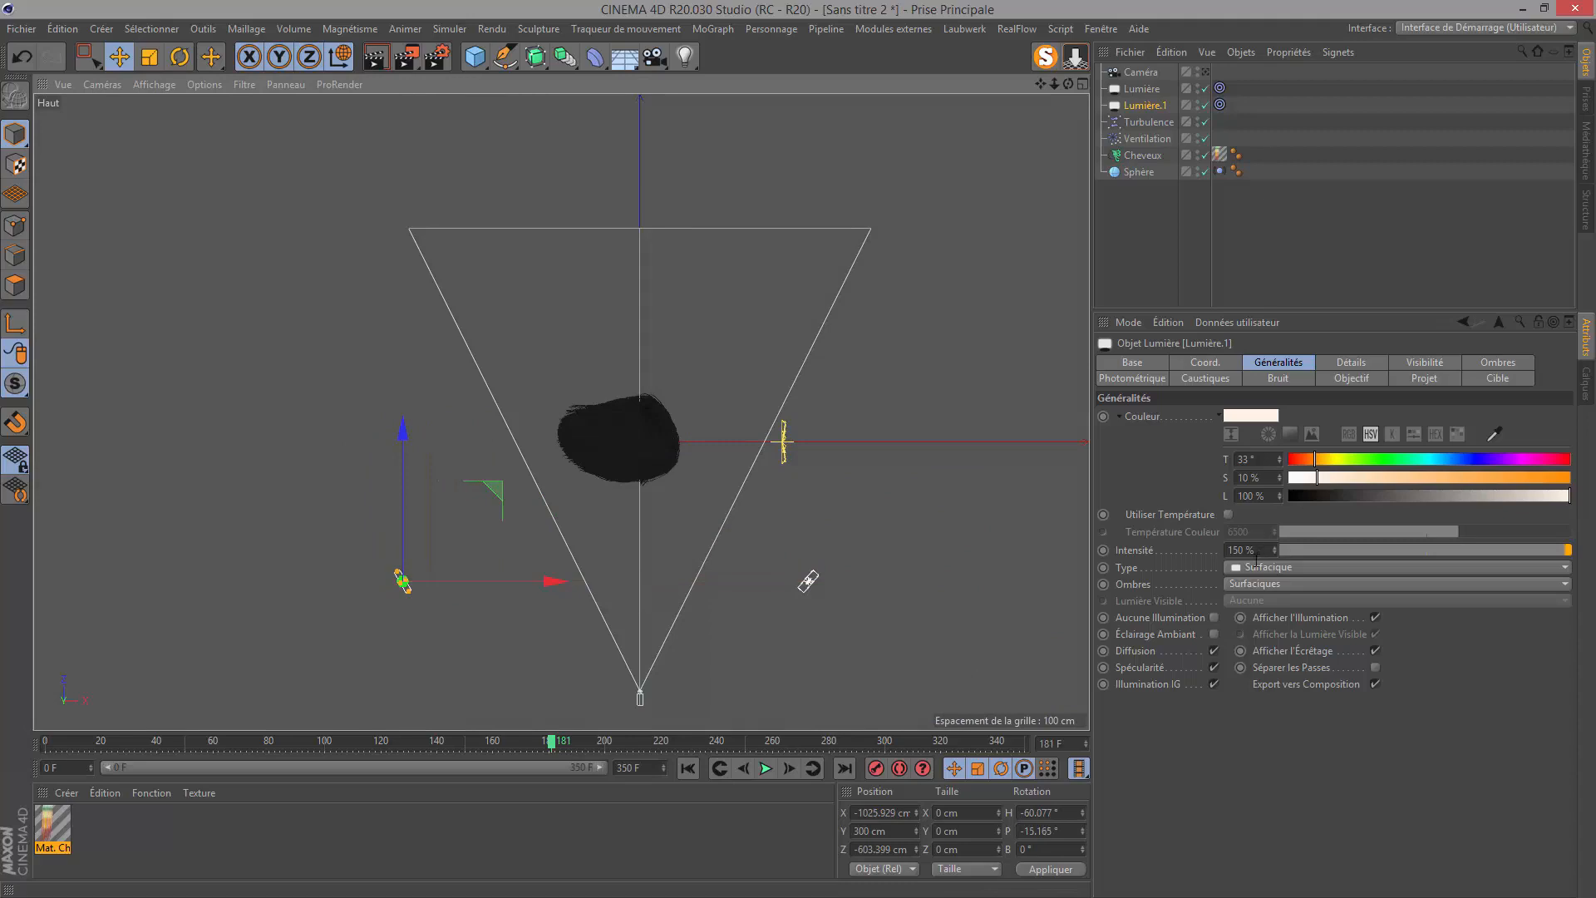
Set the duplicated light's intensity to 60 %, its color hue to 192°, and its shadows to none (Sans).
double_click(1256, 552)
text(60)
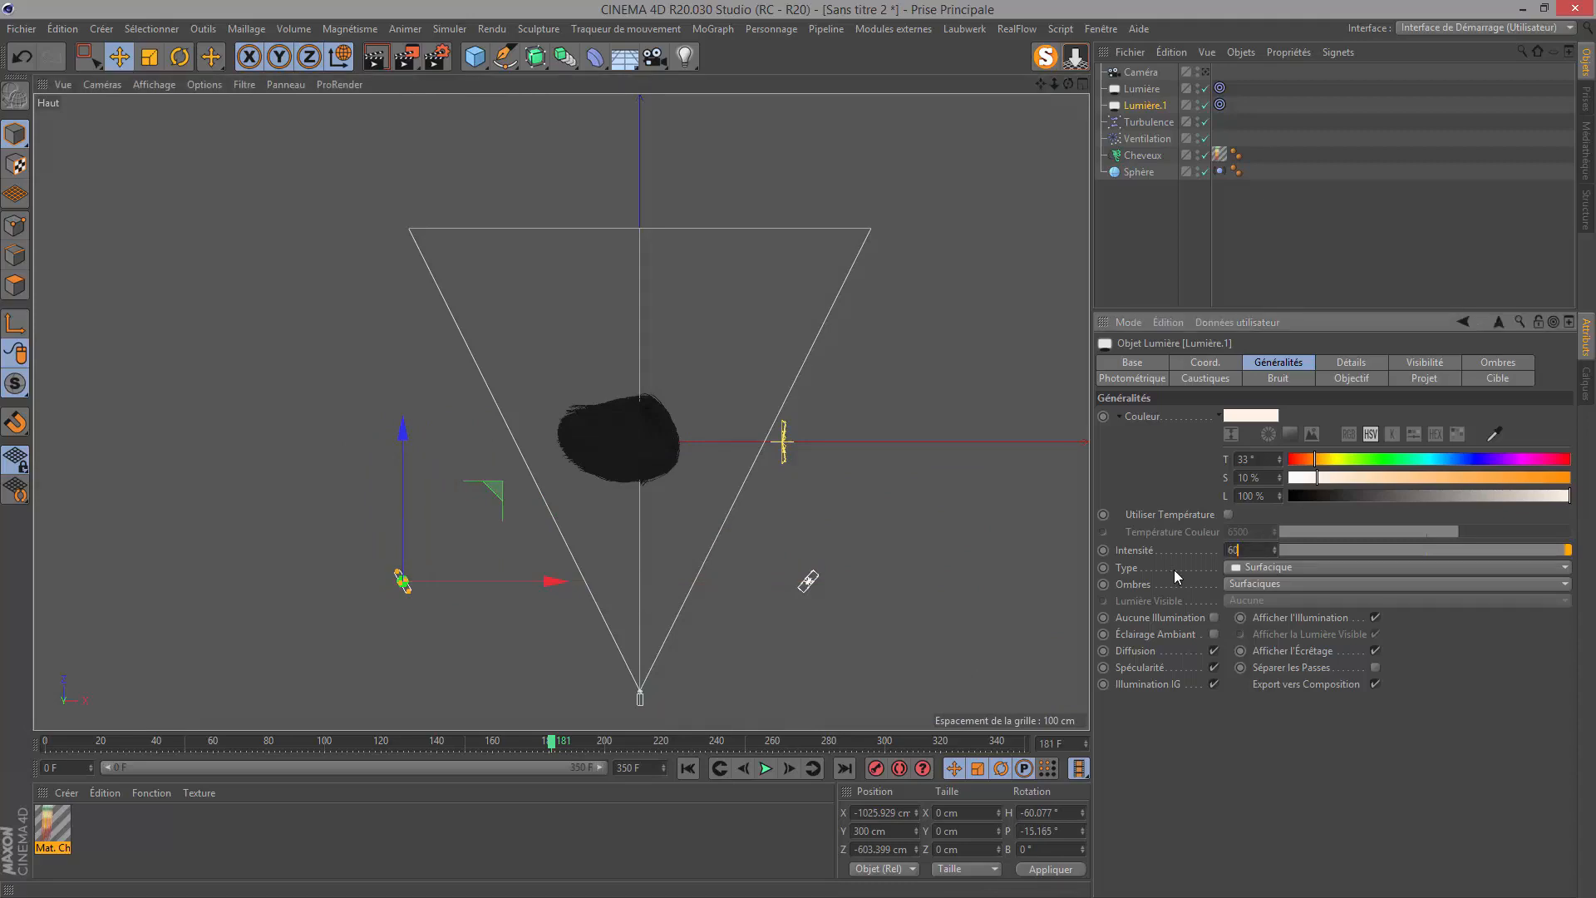
click(1439, 460)
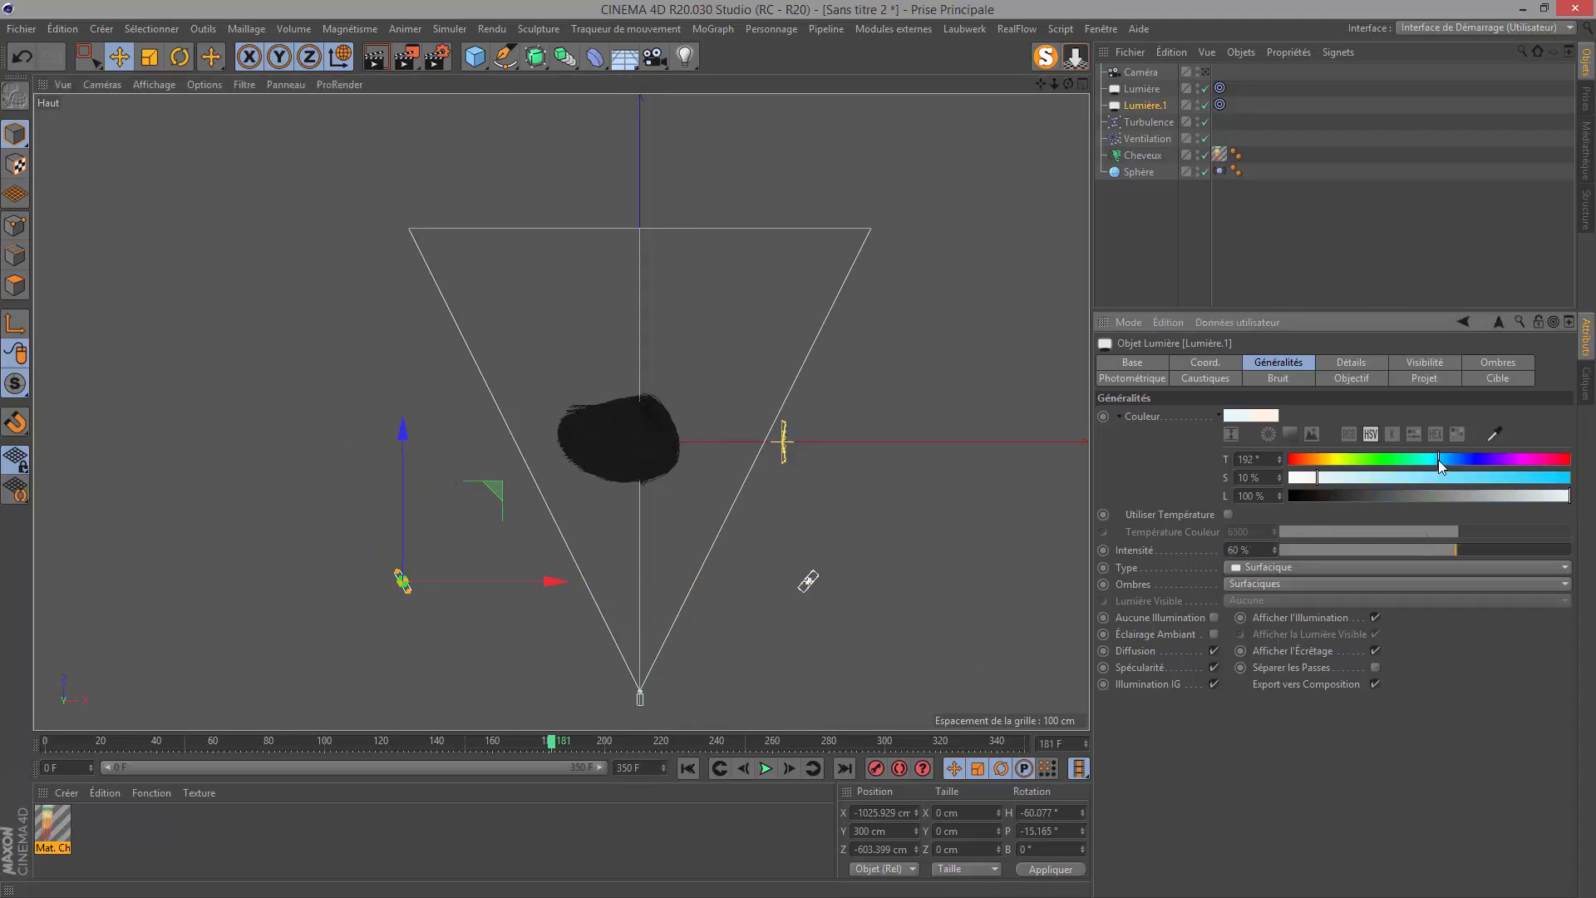
click(1244, 585)
click(1248, 607)
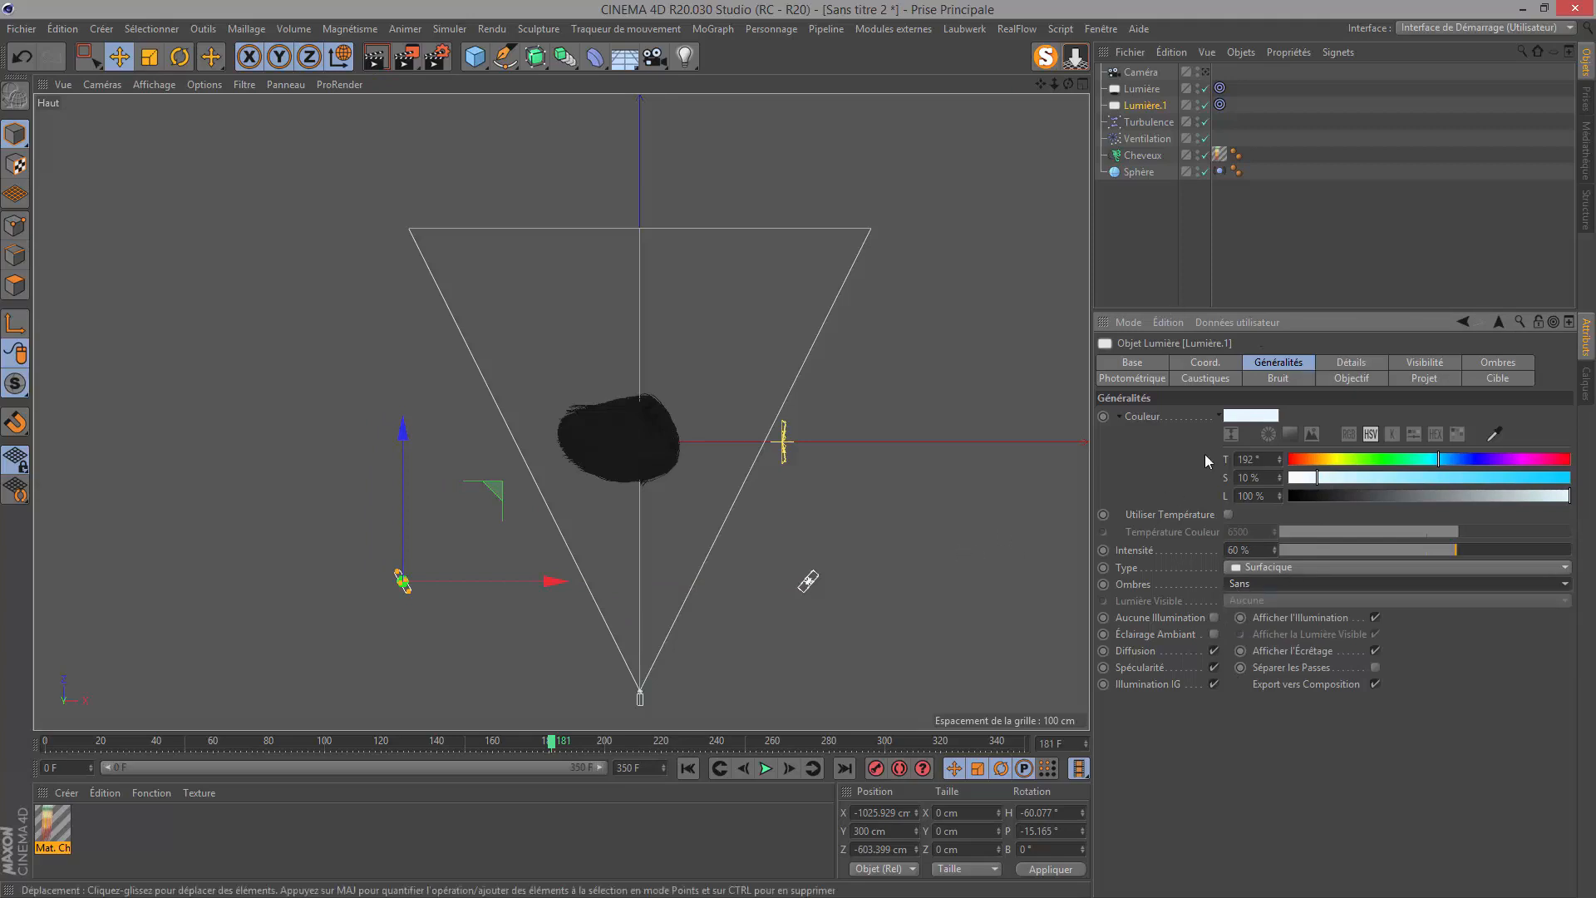
Set the duplicated light's Y position to 0 cm.
click(1206, 364)
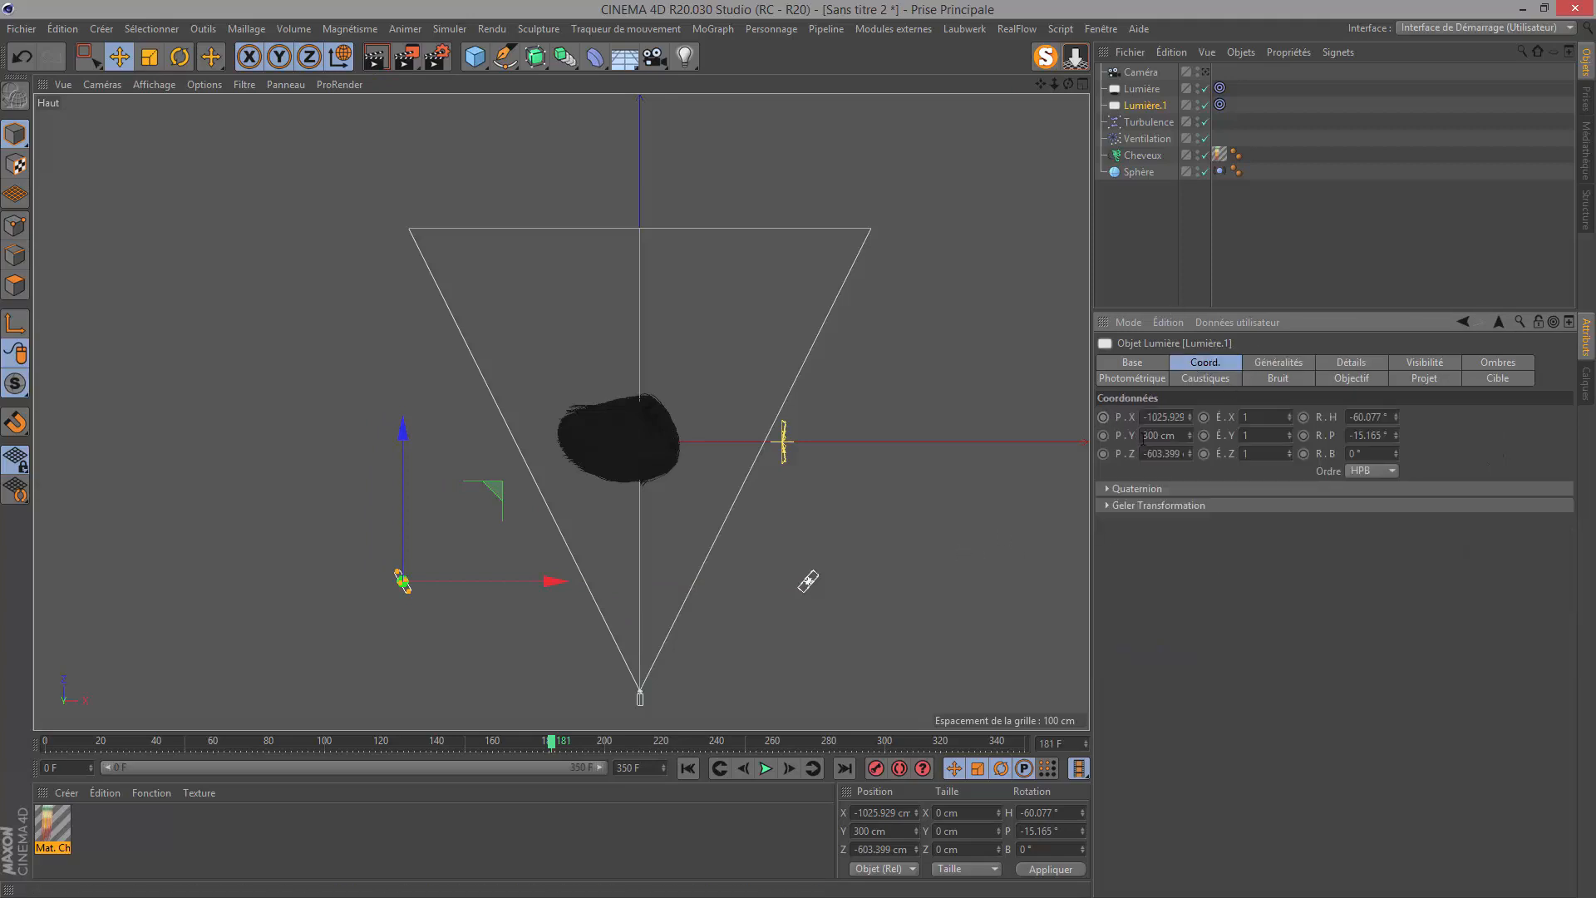
click(1184, 440)
text(0)
key(Return)
Return to the perspective view, look through the scene camera, and render the view with both lights.
click(98, 86)
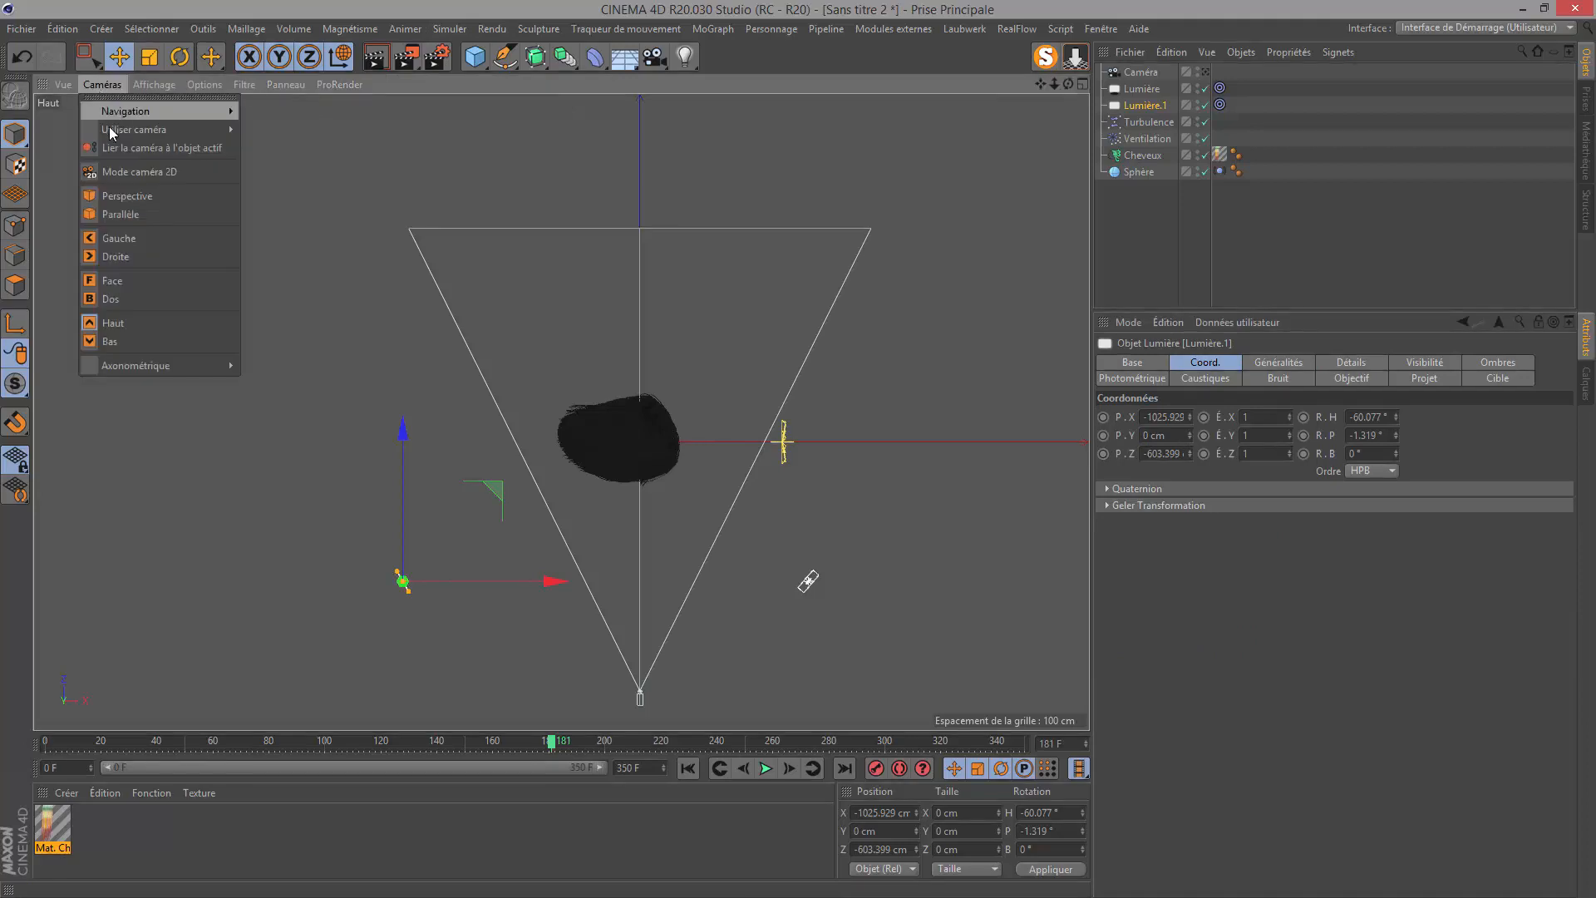
click(114, 176)
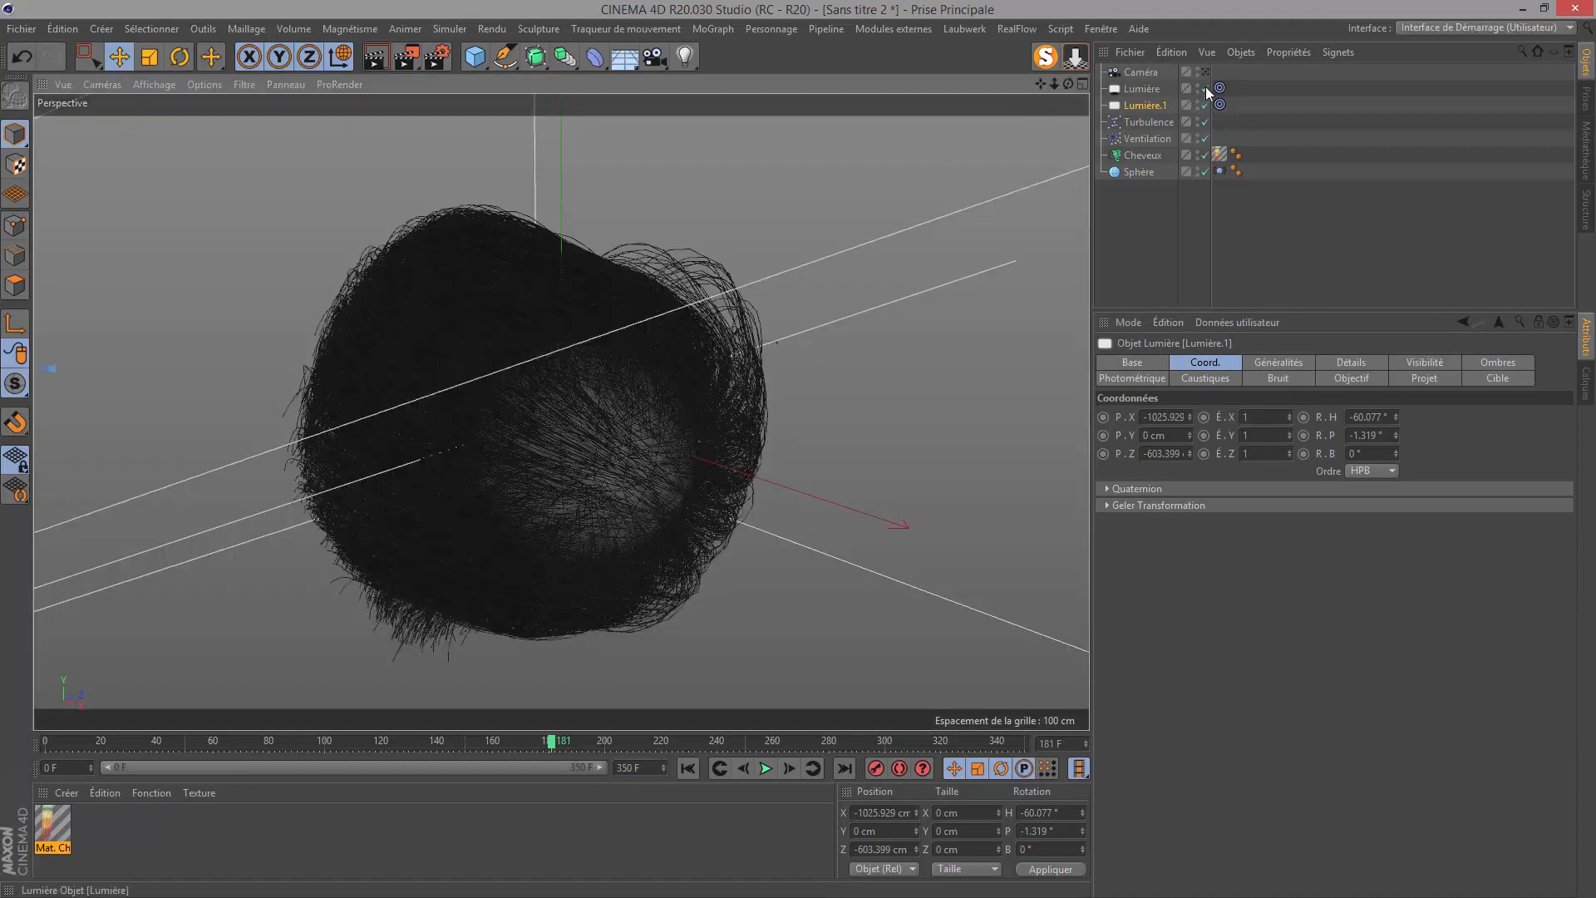
click(1204, 71)
click(1204, 72)
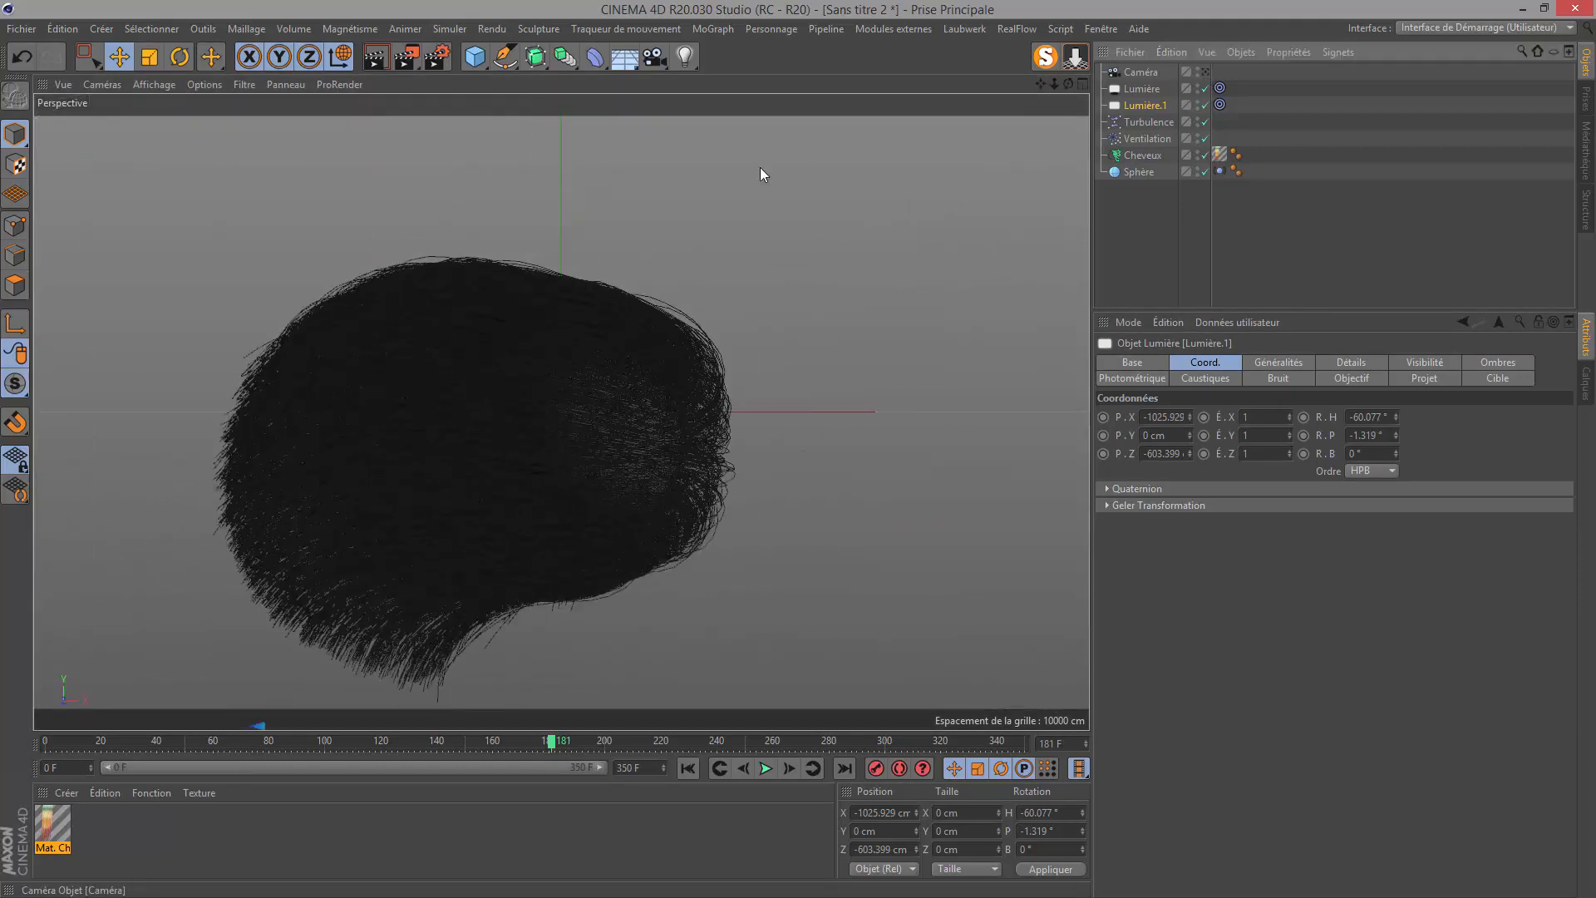
click(375, 61)
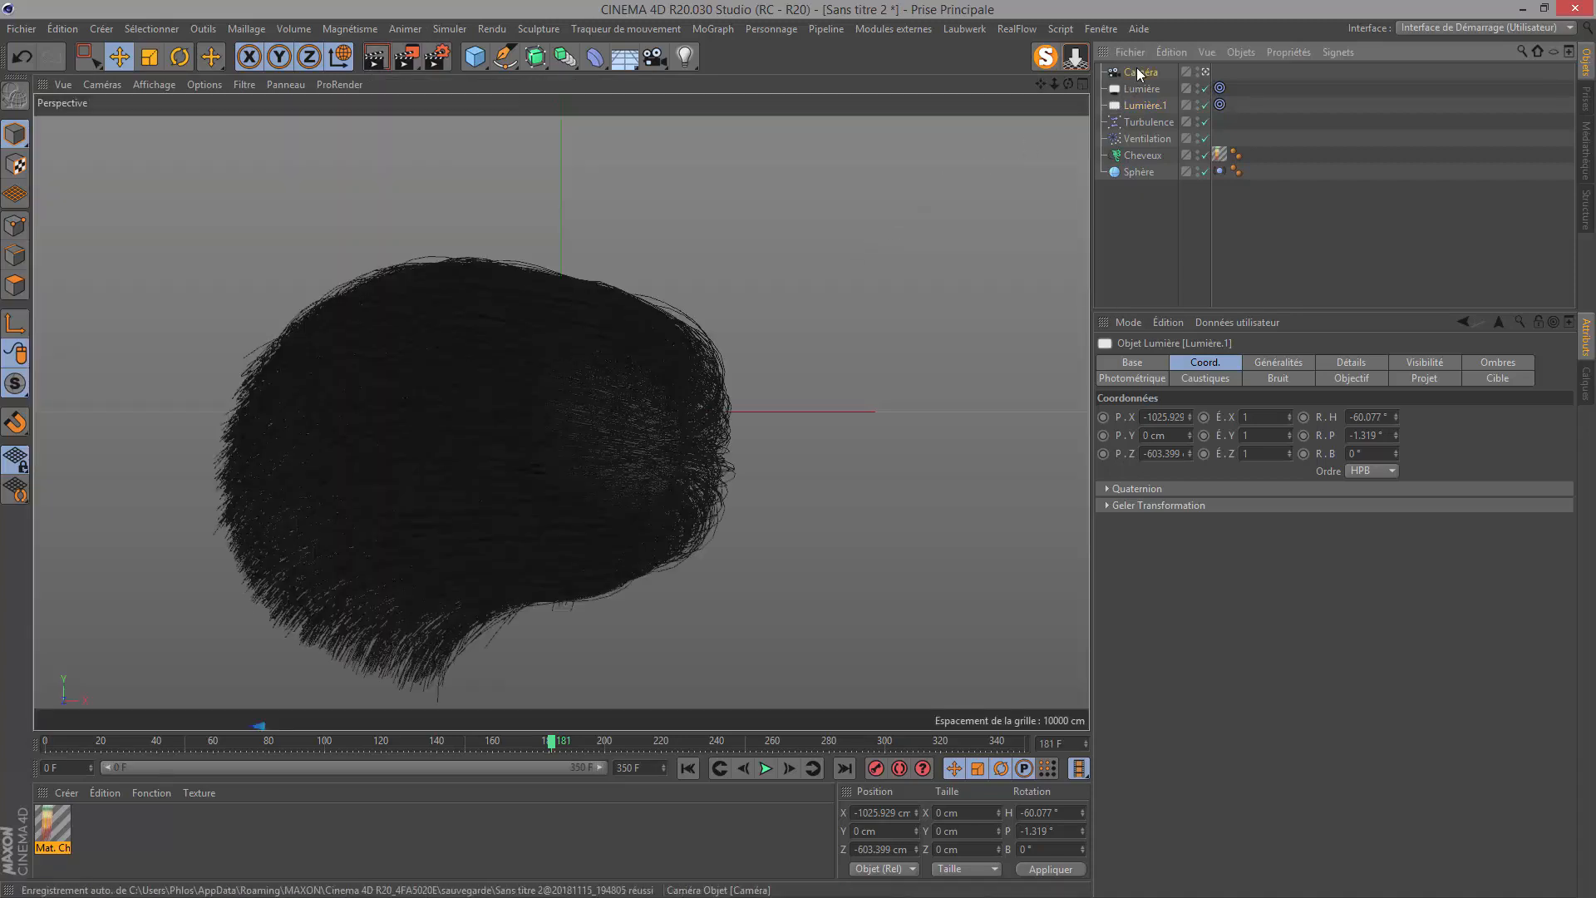
Set the camera's X position to -150 cm.
click(1139, 73)
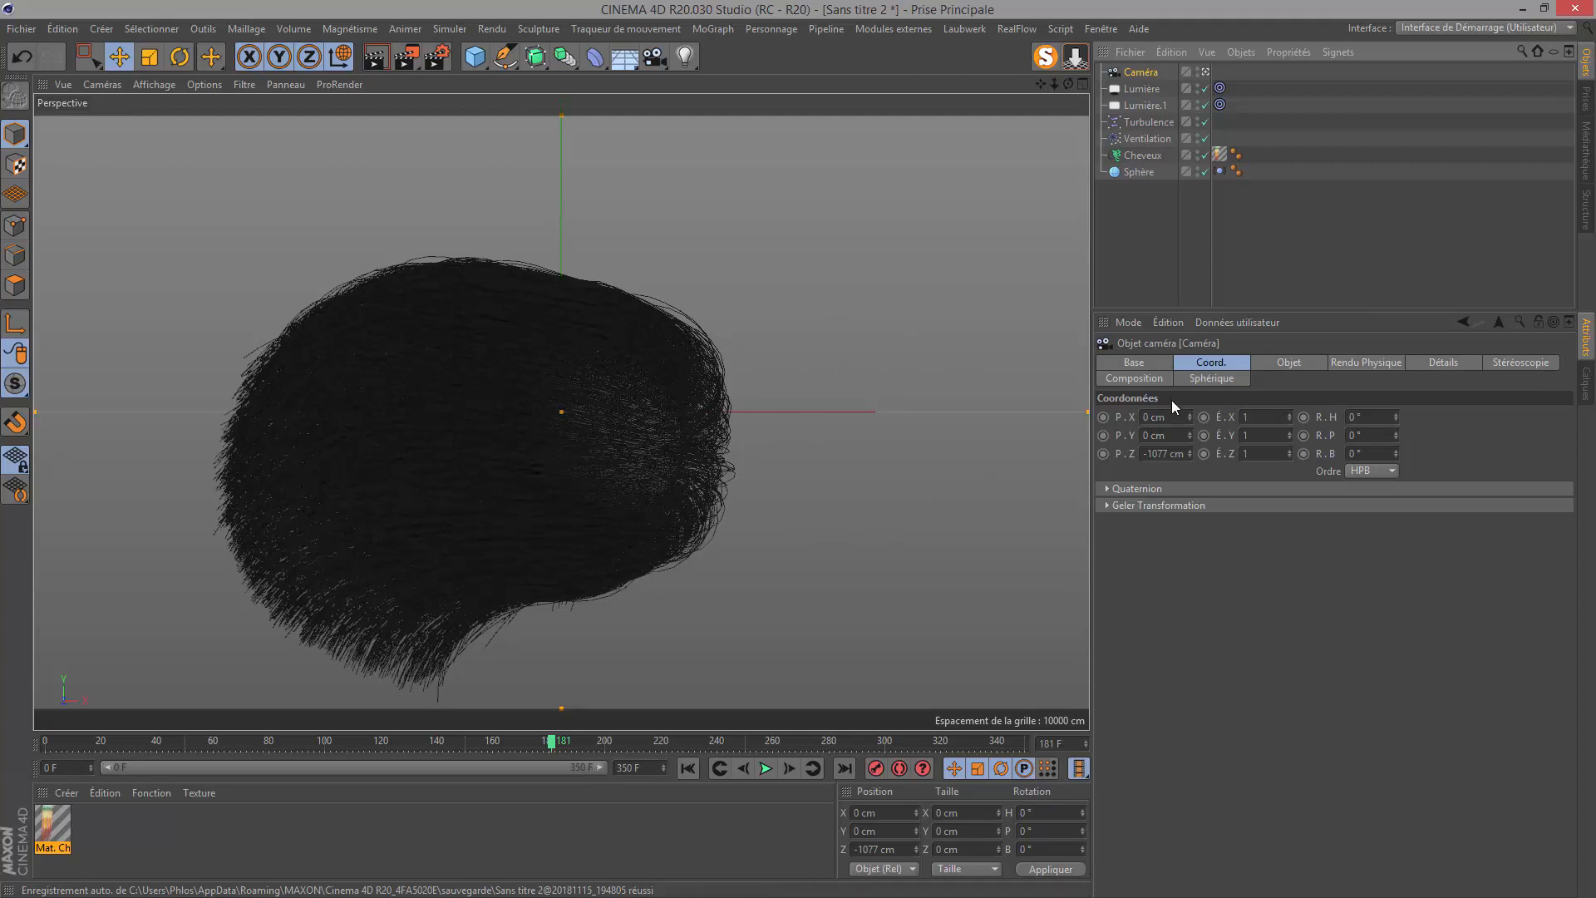
drag(1190, 420, 1190, 424)
click(1145, 417)
text(-150)
key(Return)
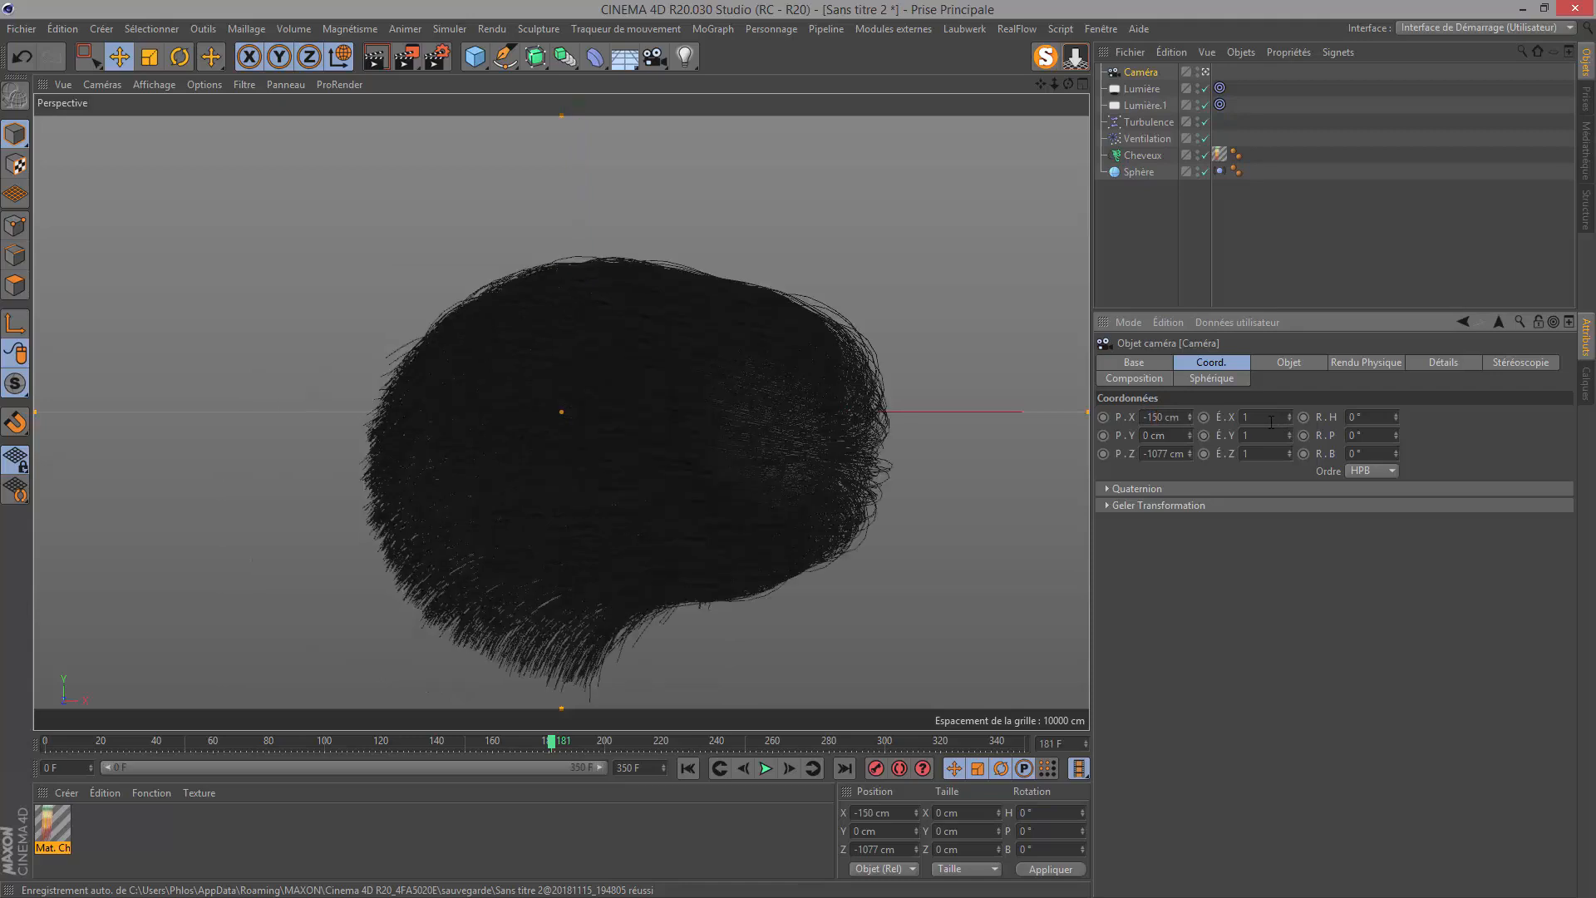
Try -100 cm for the camera's Y position, and settle on -50 cm.
drag(1120, 443, 1099, 444)
text(-100)
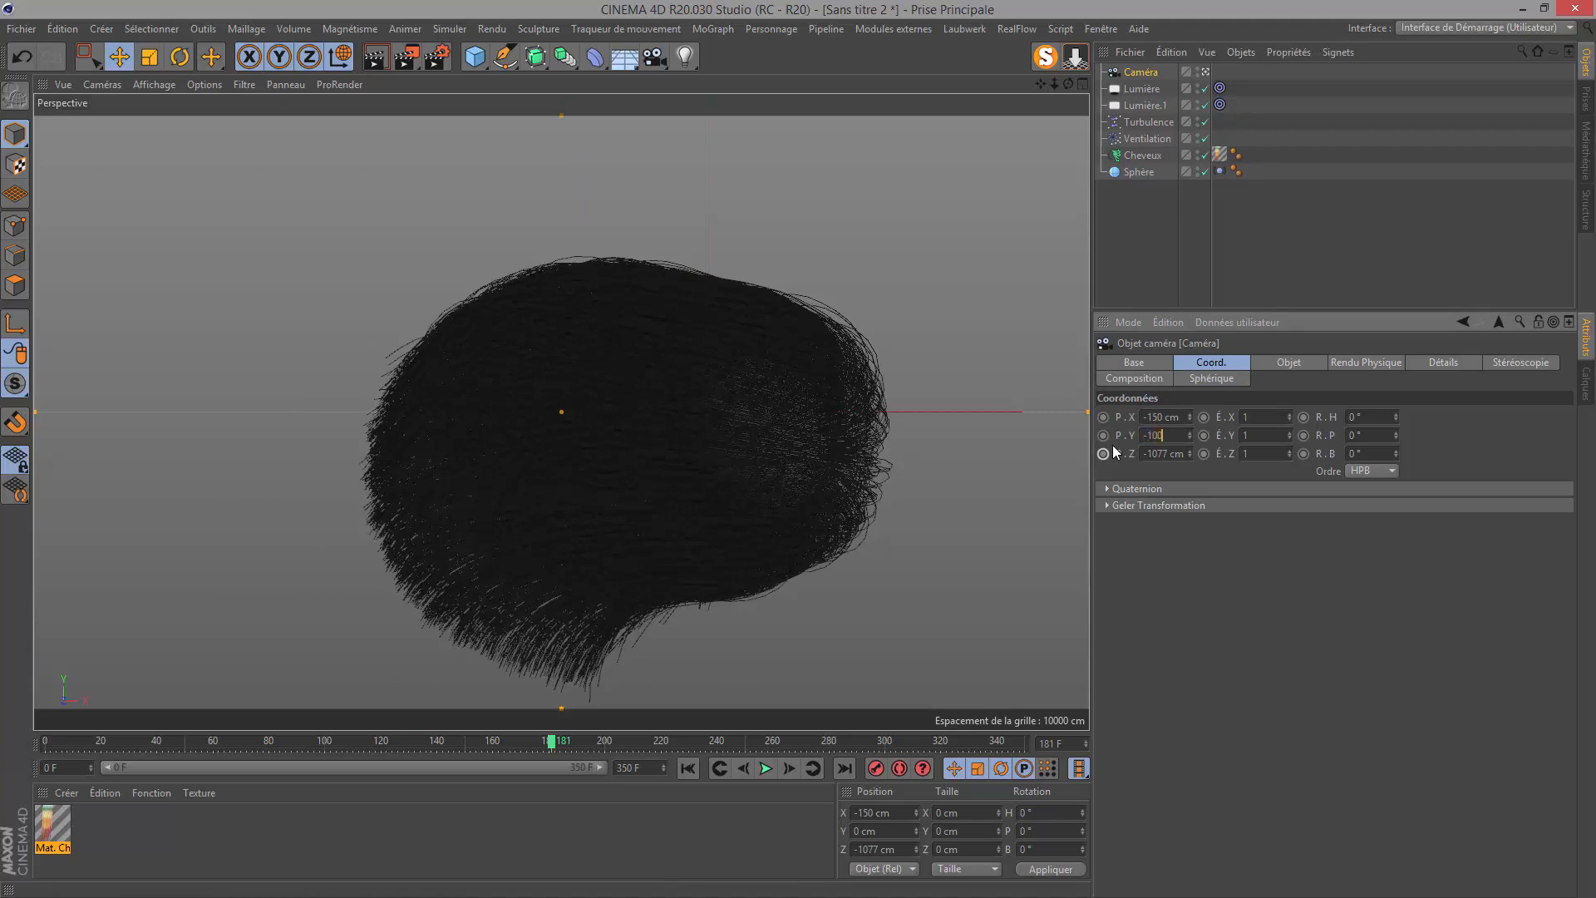
key(Return)
double_click(1159, 434)
text(-50)
key(Return)
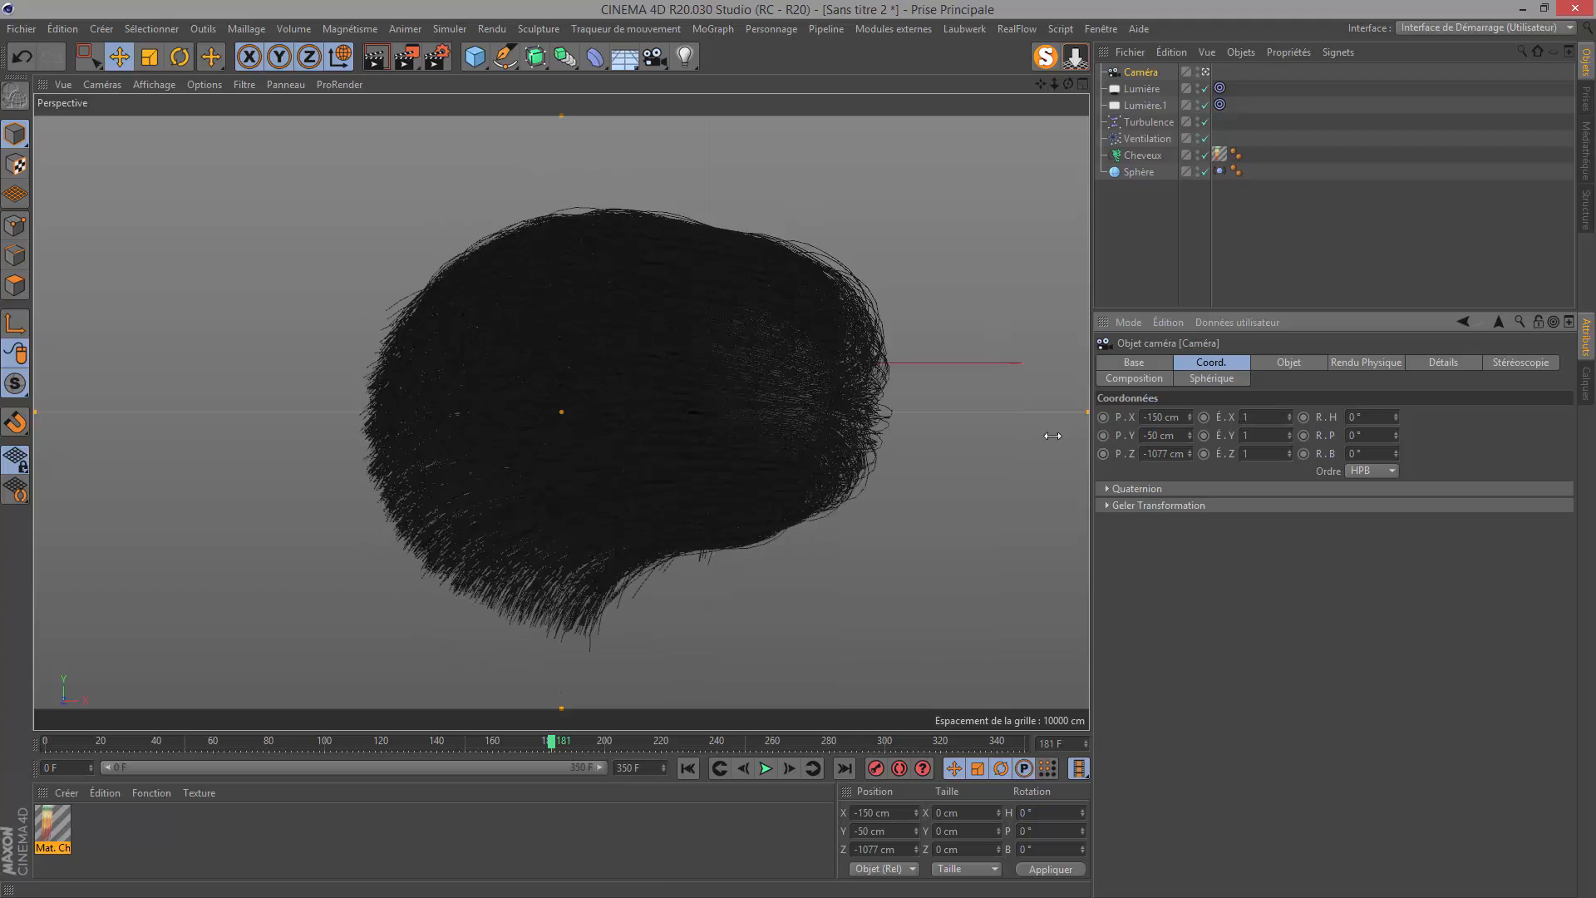
Set the length of the hair object's guides to 400 cm.
click(1132, 158)
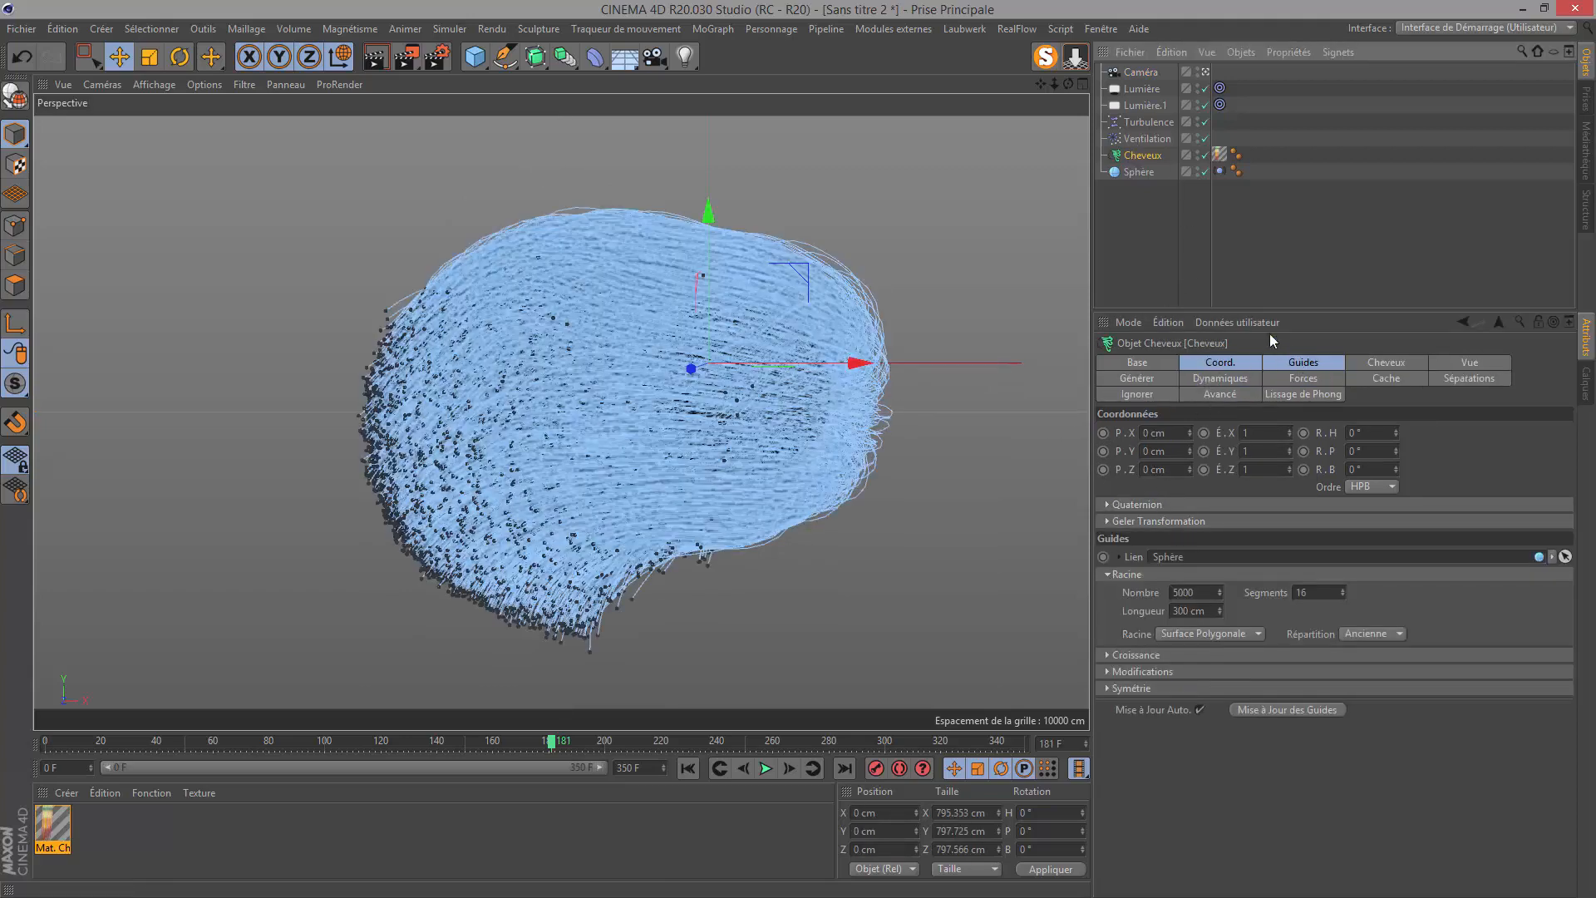
click(1314, 363)
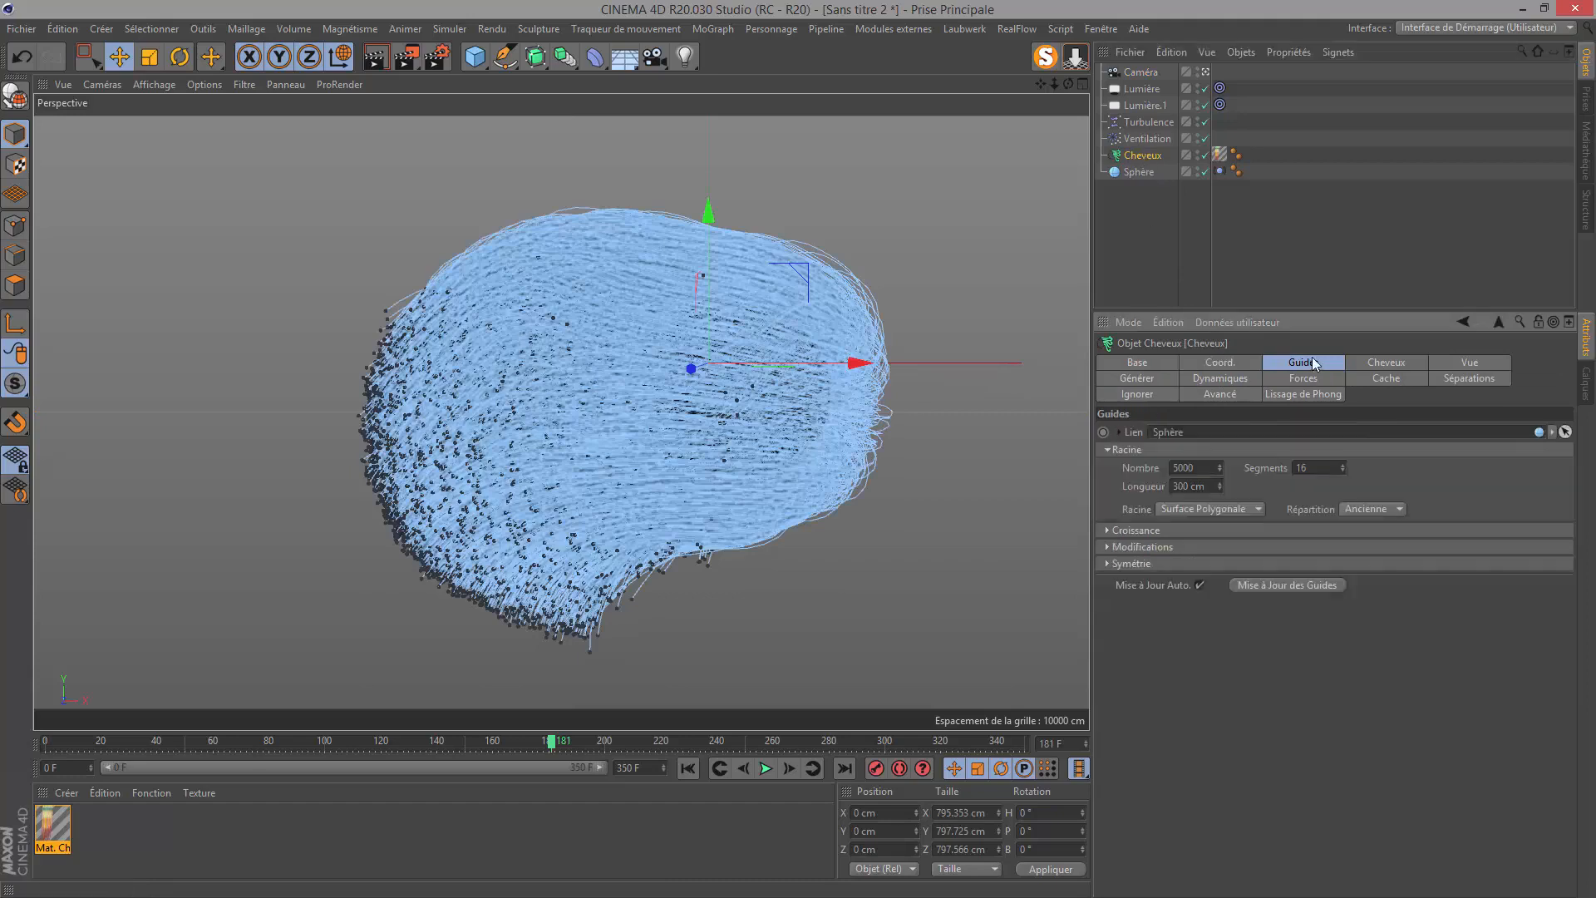
double_click(1197, 486)
text(400)
key(Return)
Play the hair simulation from the first frame to about frame 17, and hide the sphere in the viewport.
click(689, 768)
click(765, 768)
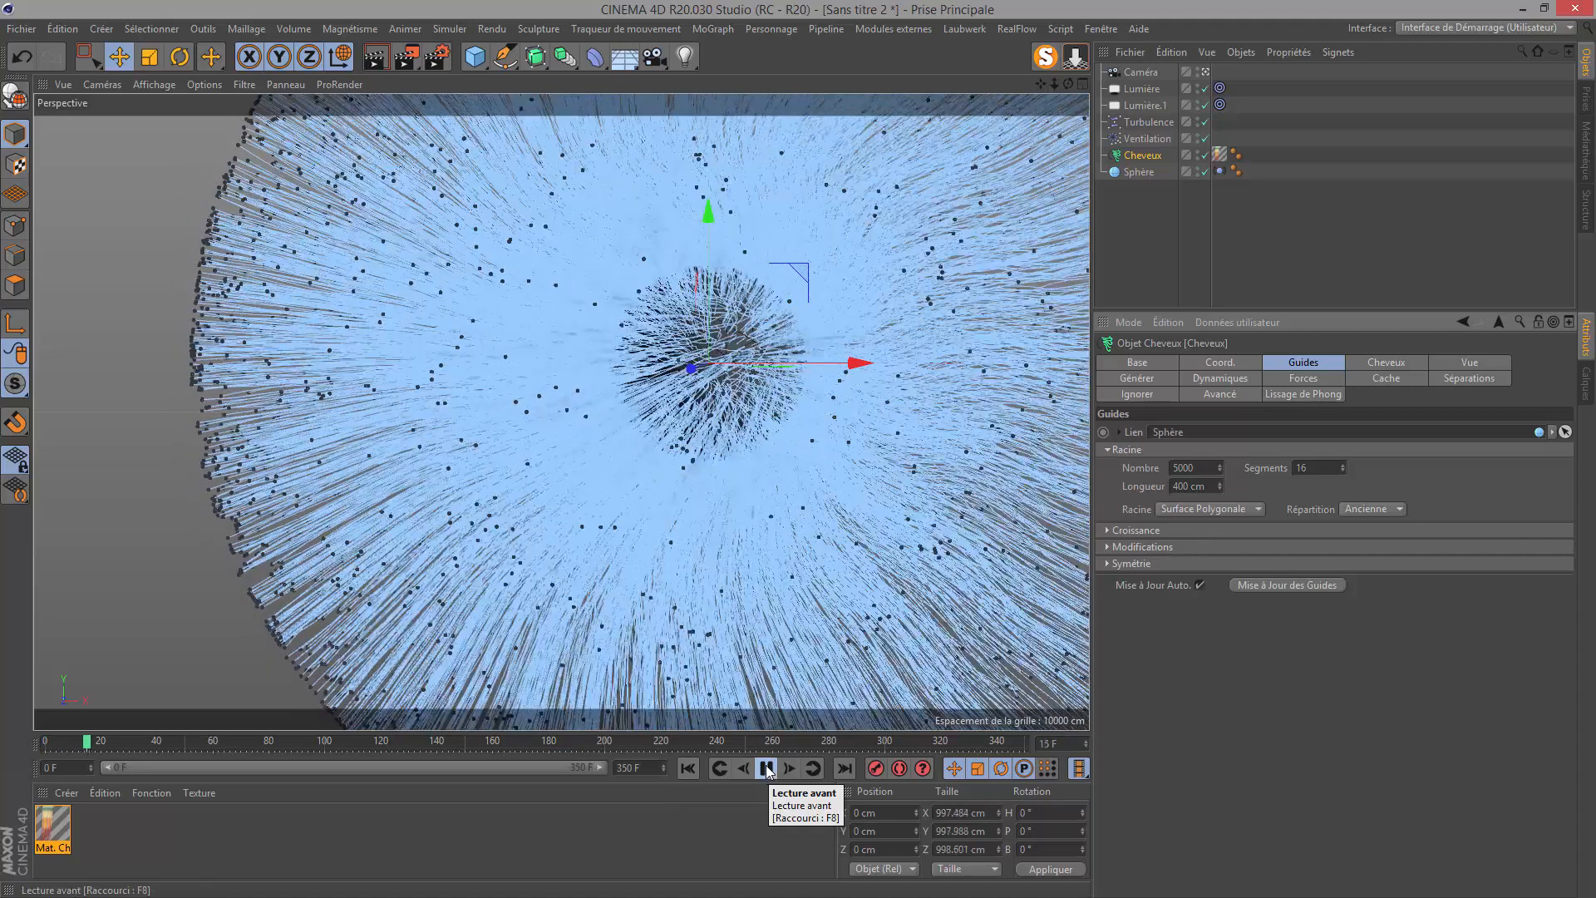
click(766, 768)
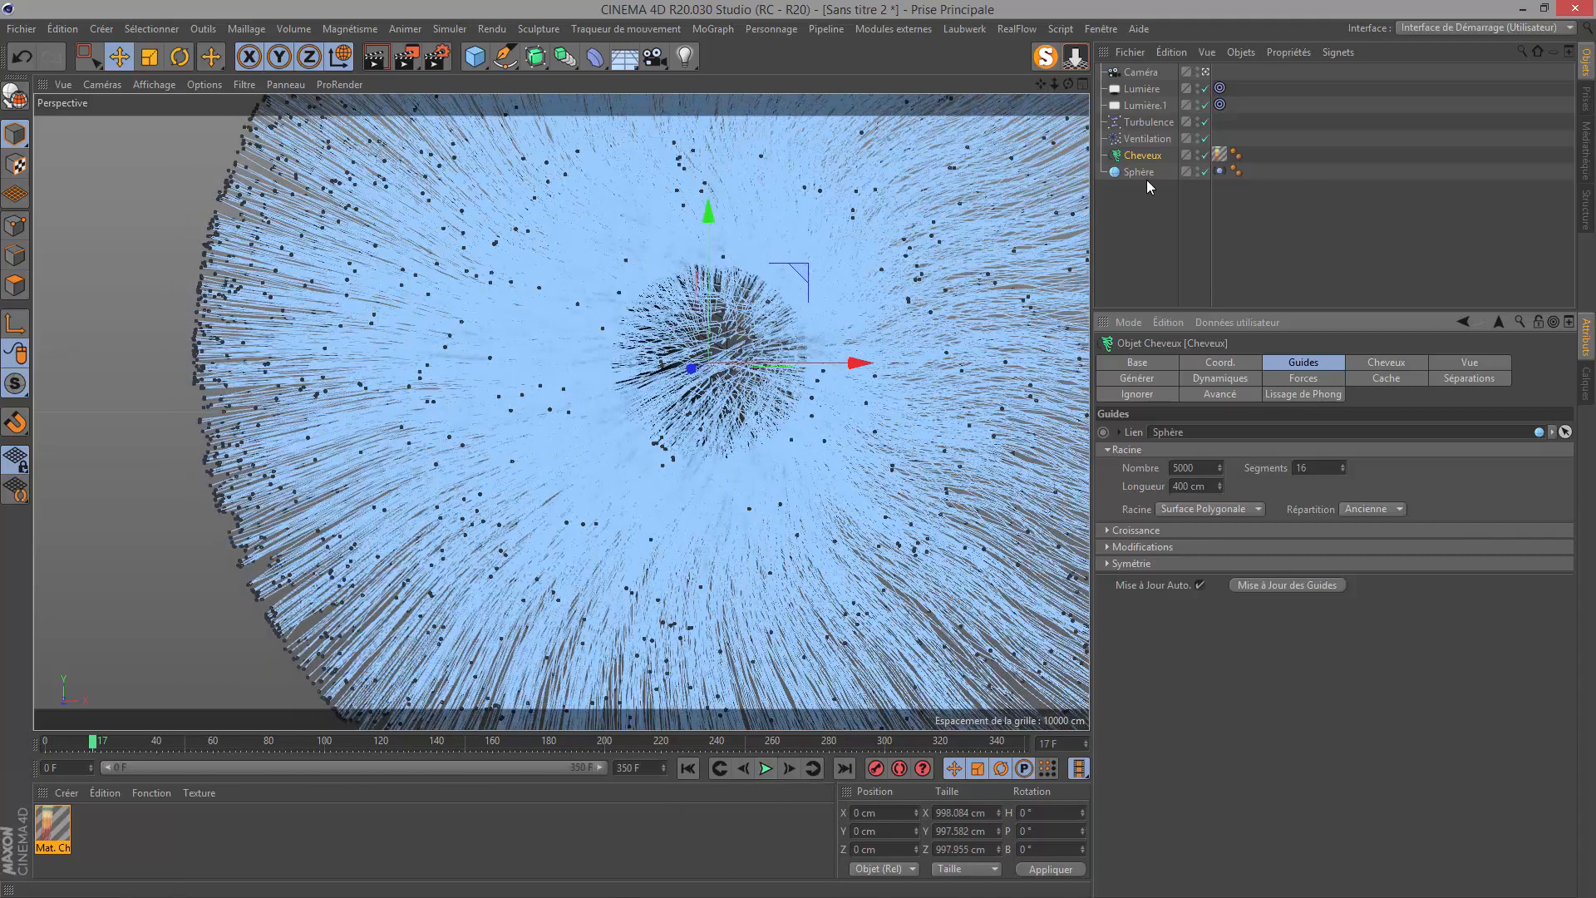
click(1198, 170)
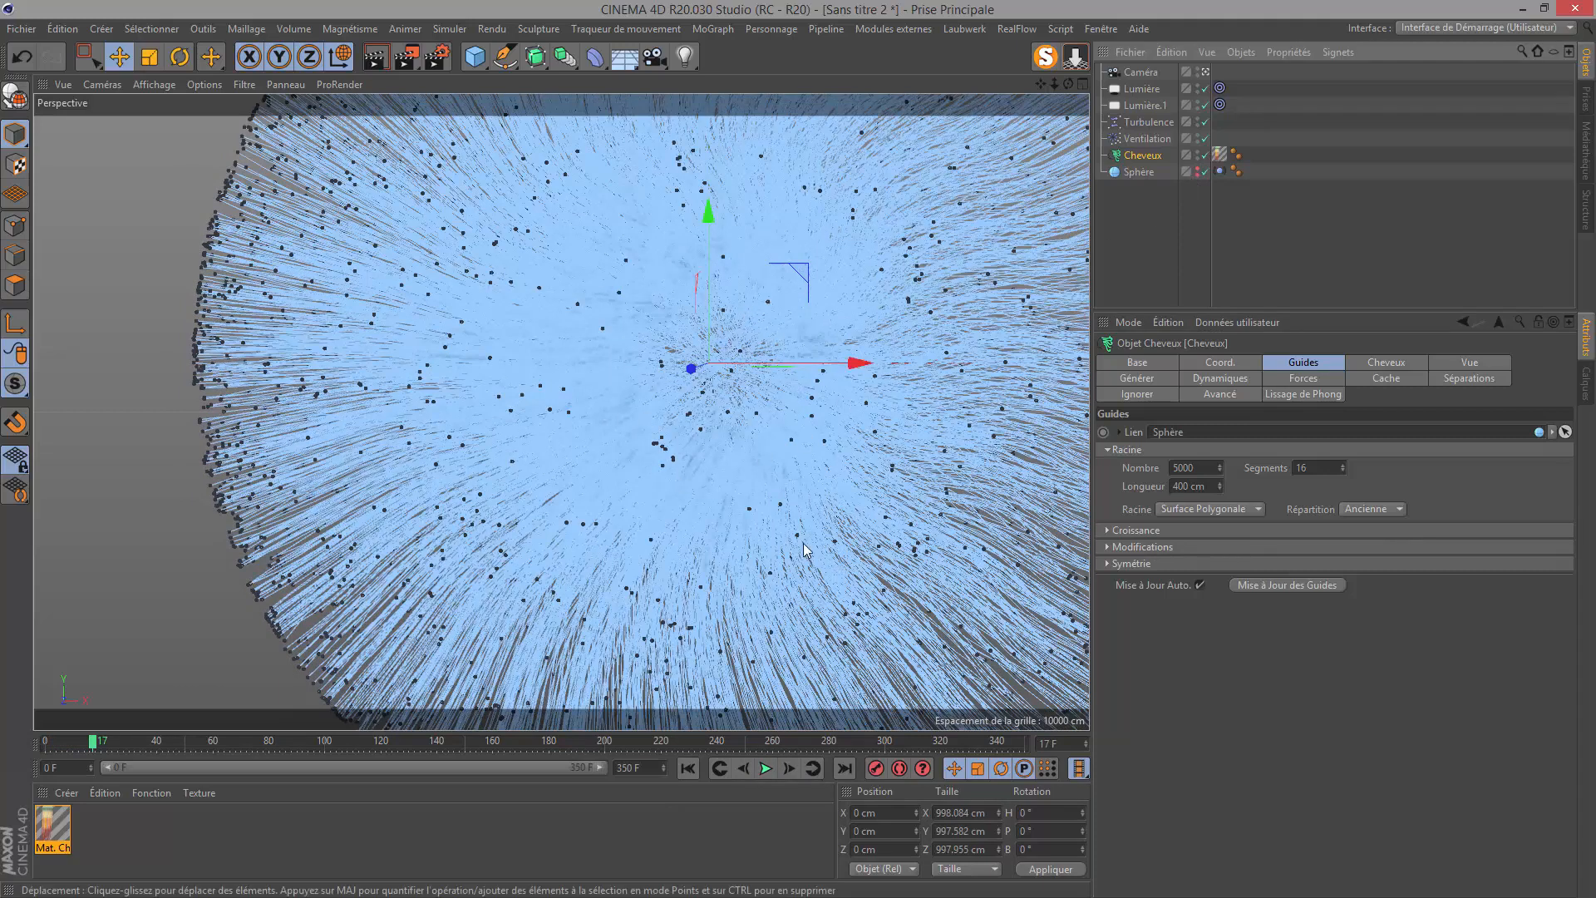
Play the hair simulation on to about frame 104 and render the current view.
click(763, 771)
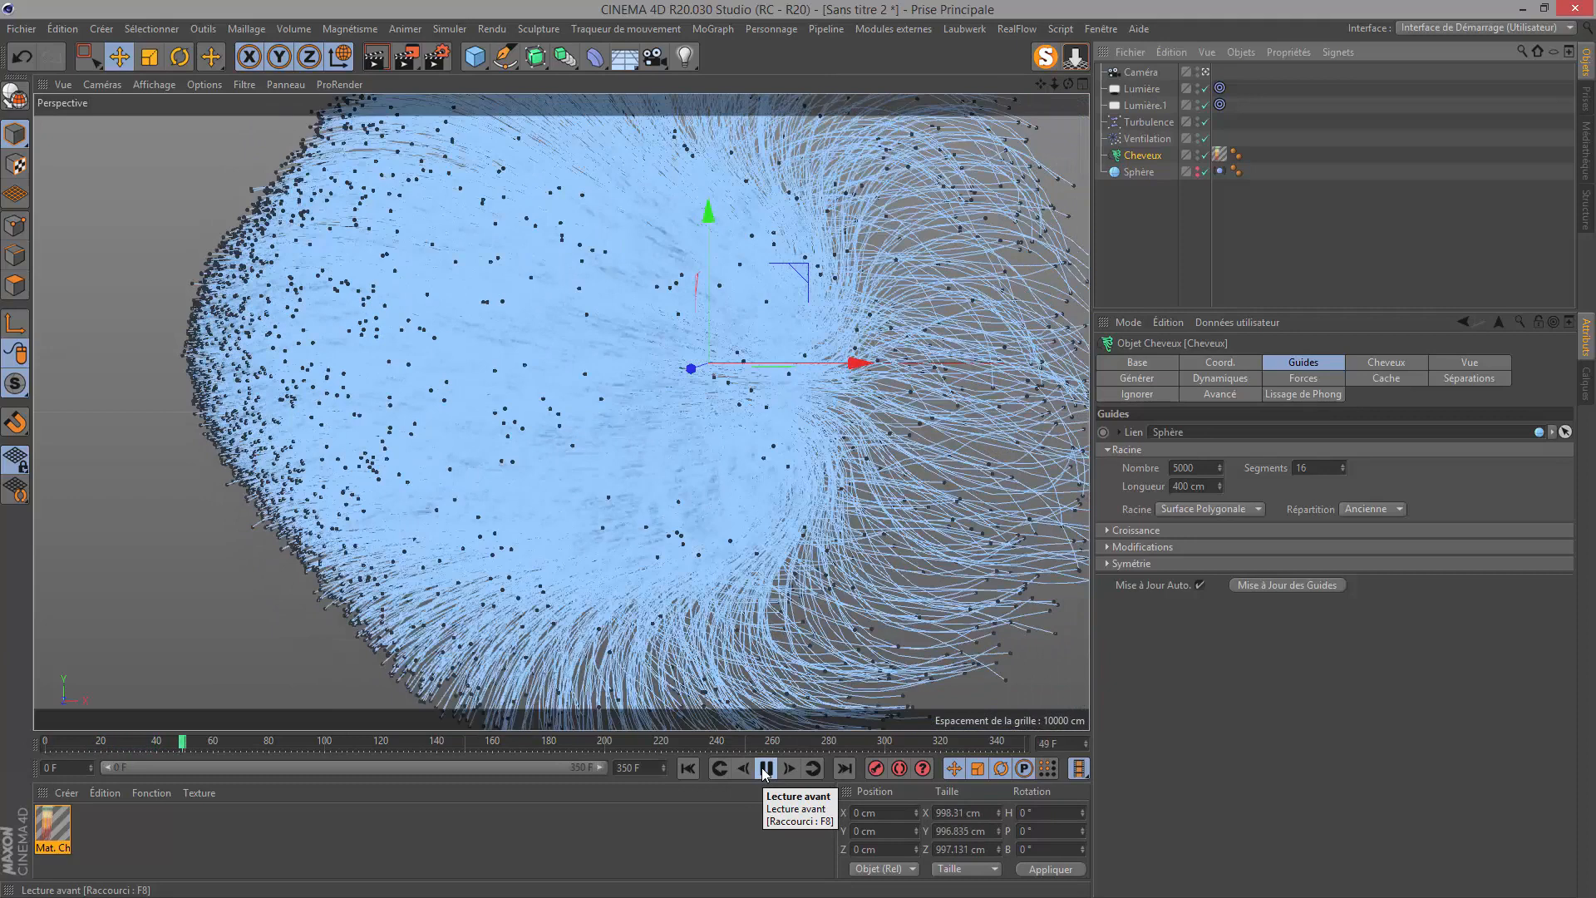
click(767, 769)
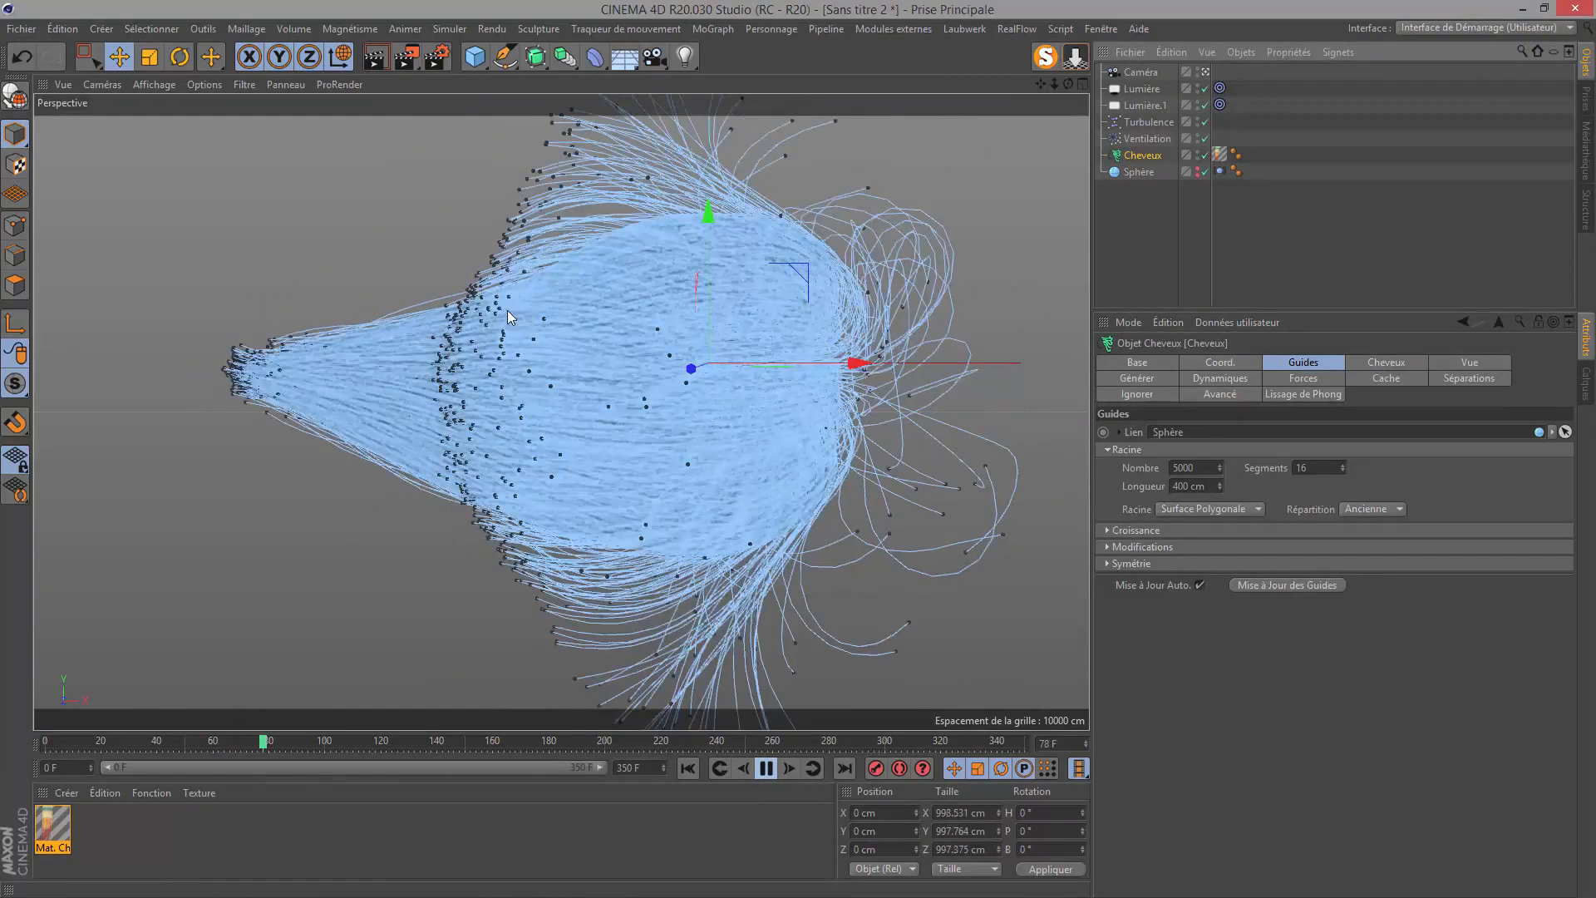
click(766, 772)
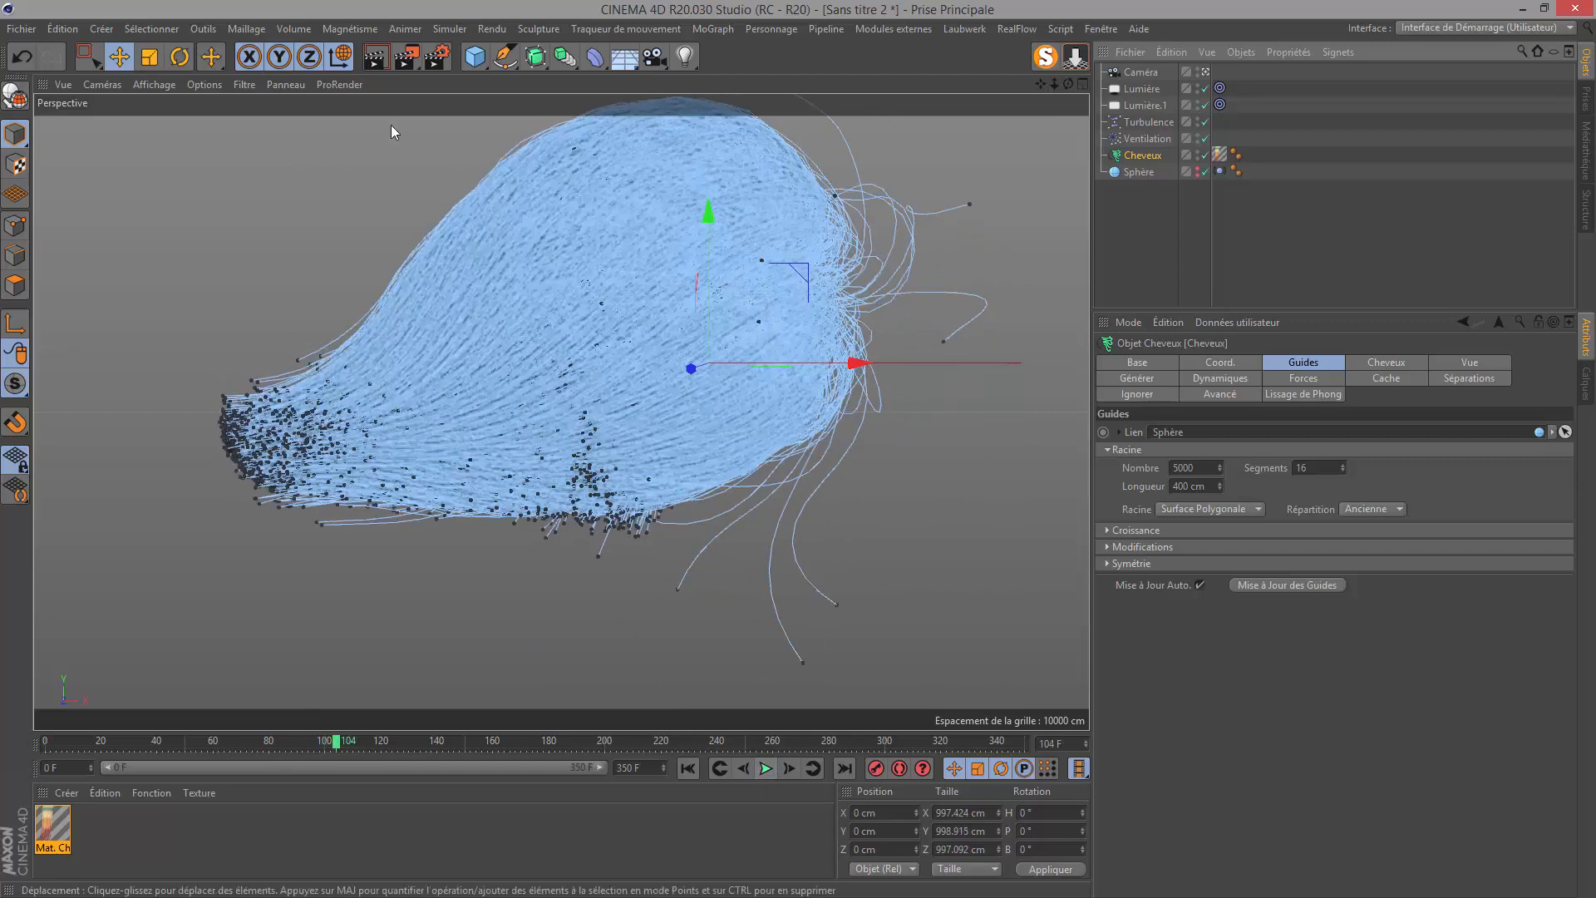
click(367, 66)
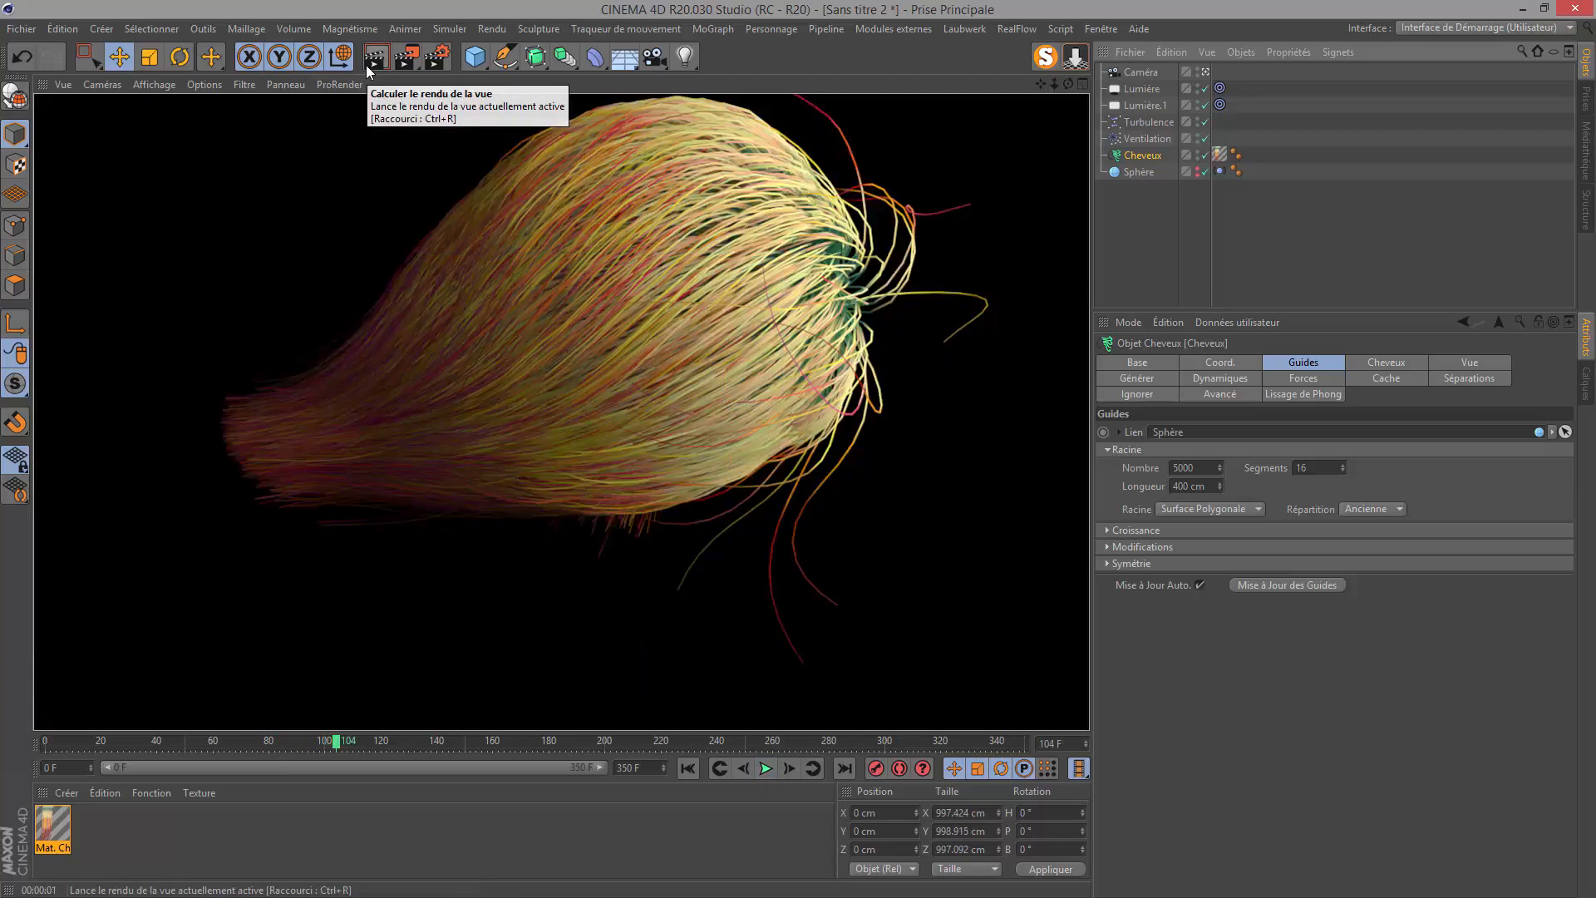
Lower the intensity of the second light, Lumière.1, to 54 %.
click(1136, 104)
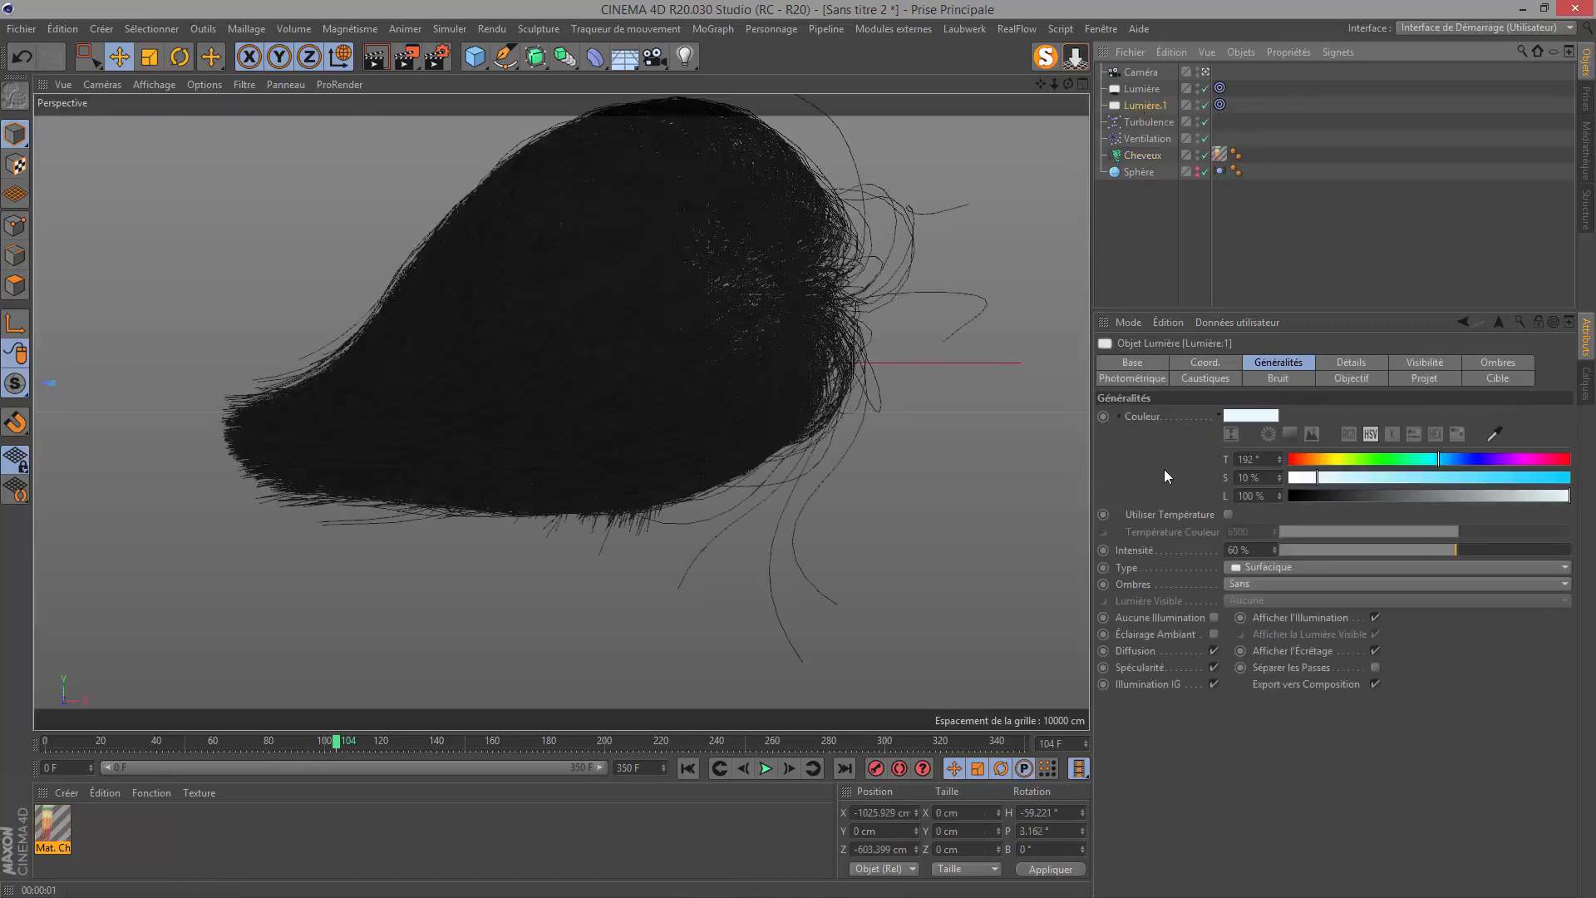
drag(1273, 551, 1183, 561)
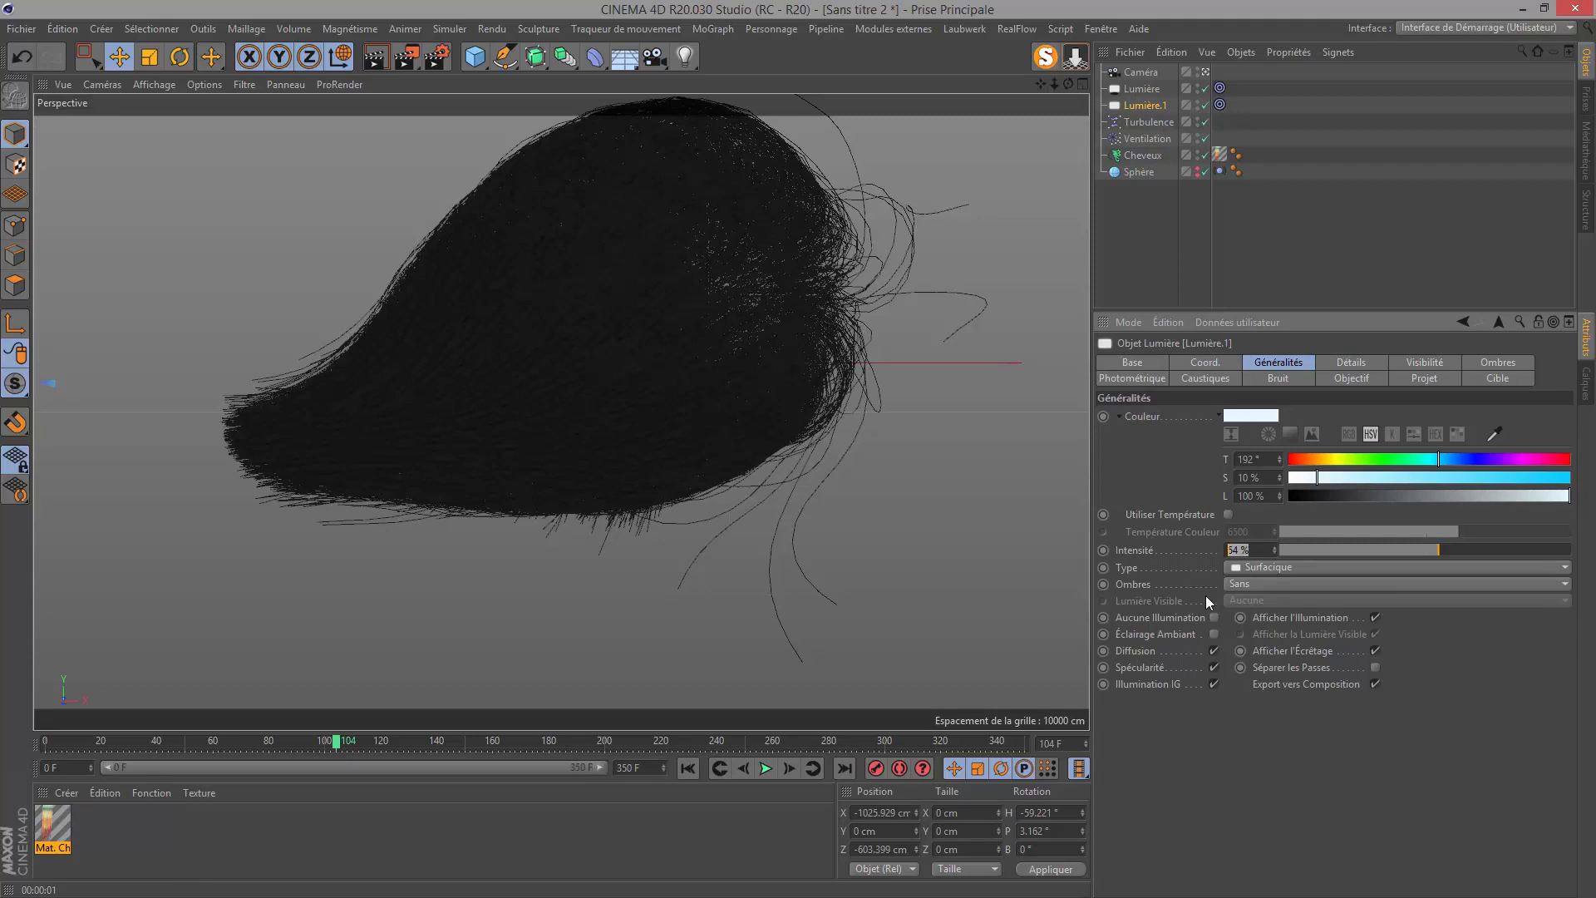
key(Return)
Enlarge the first light's rectangular area to 250 cm in both X and Y, and render the view.
click(1356, 361)
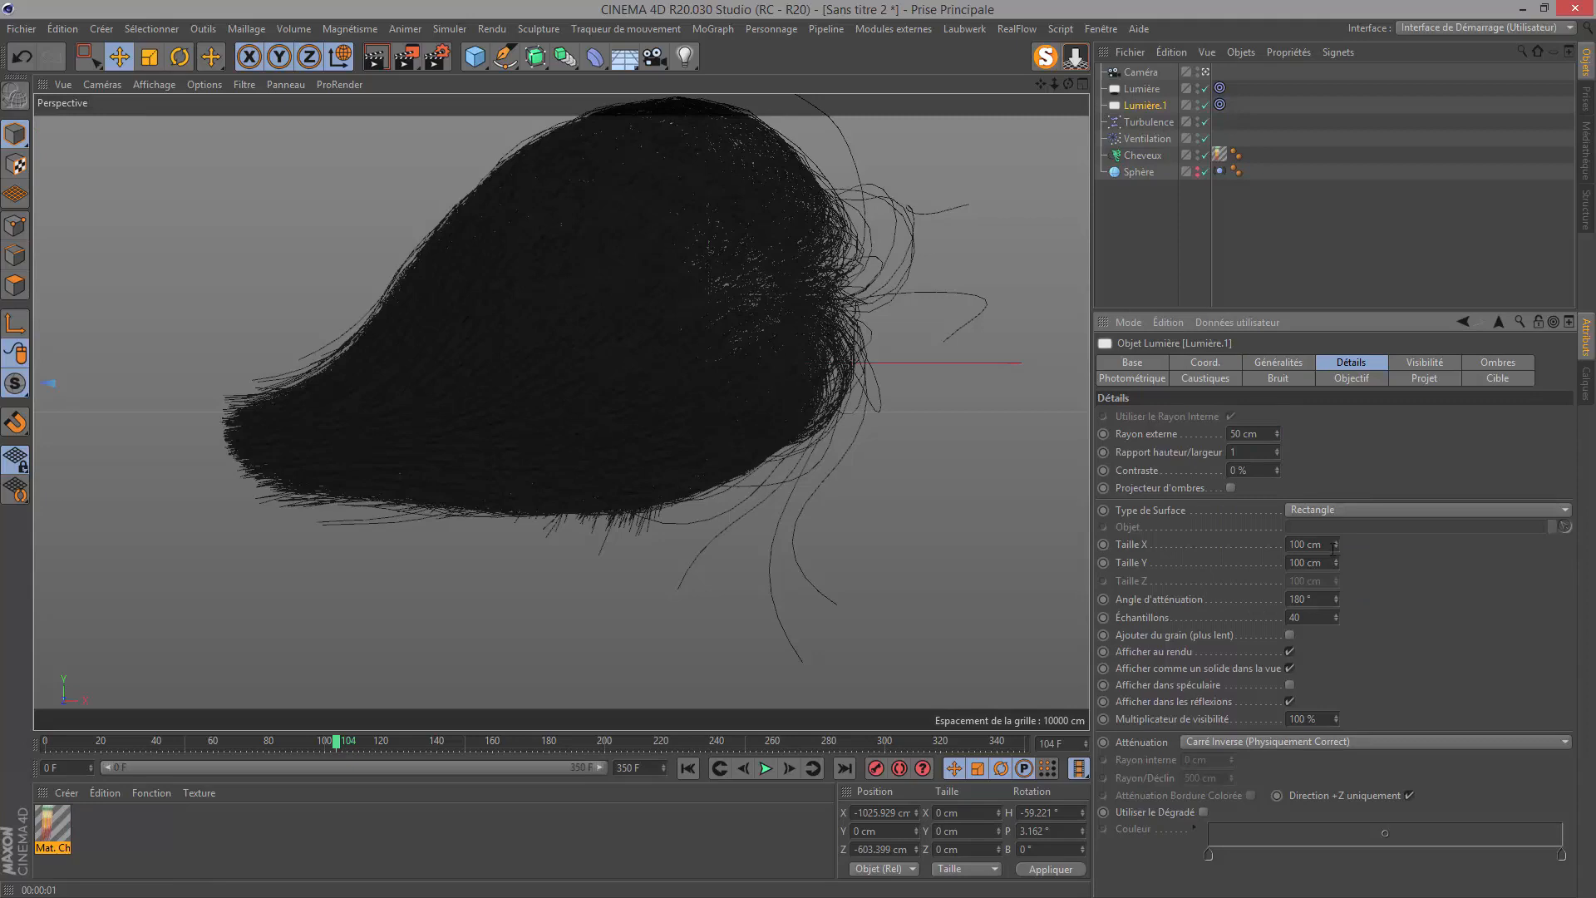
click(1135, 87)
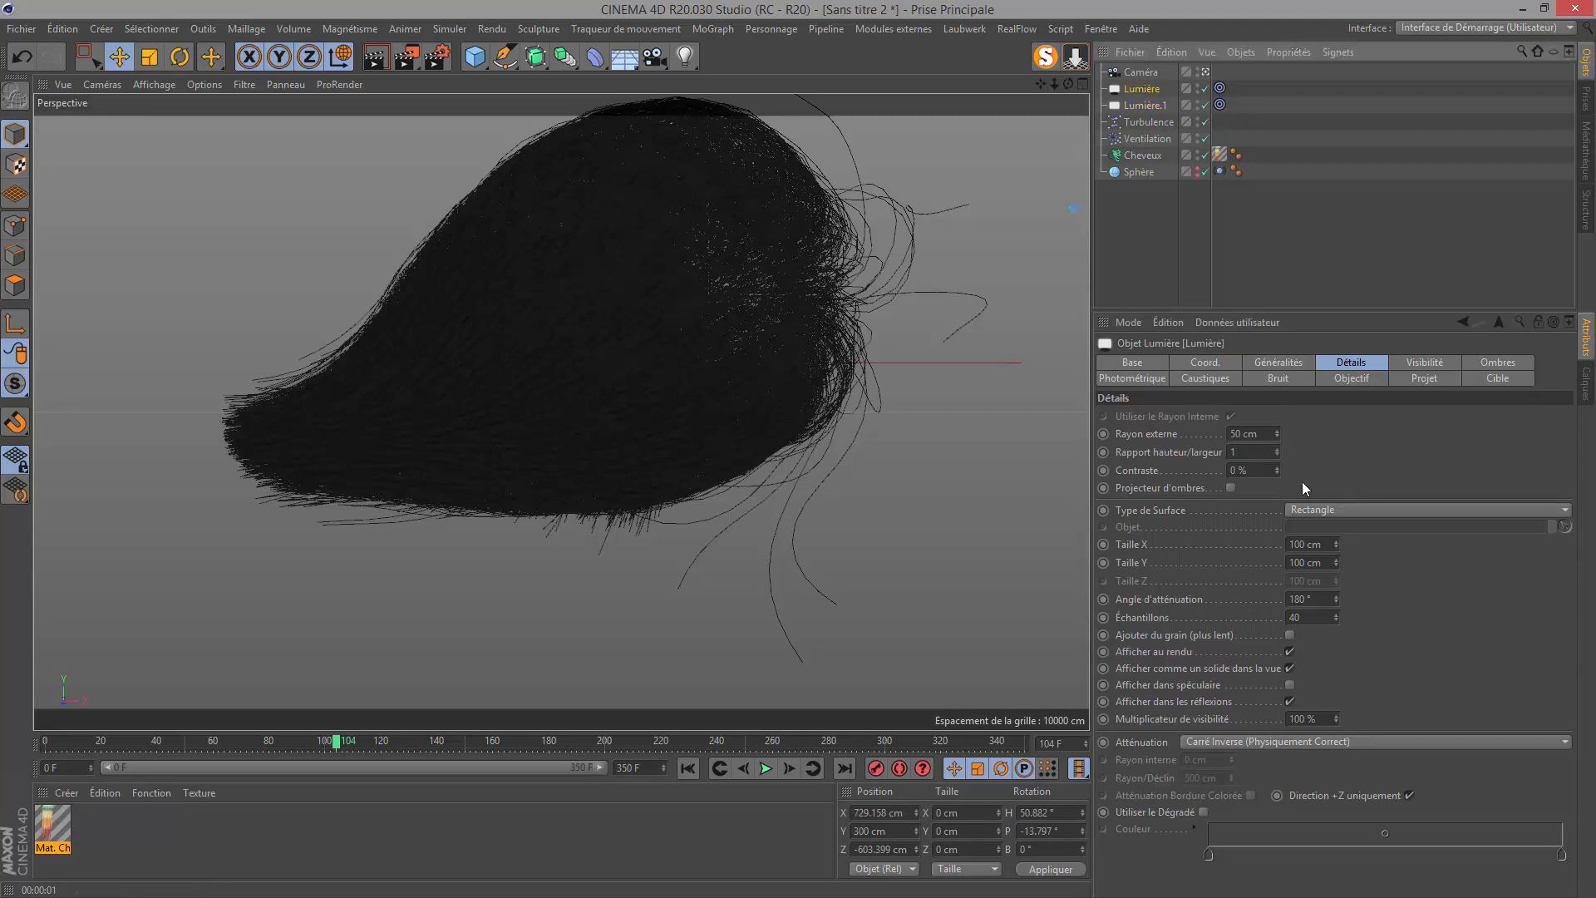
drag(1332, 545, 1288, 563)
text(2)
text(250)
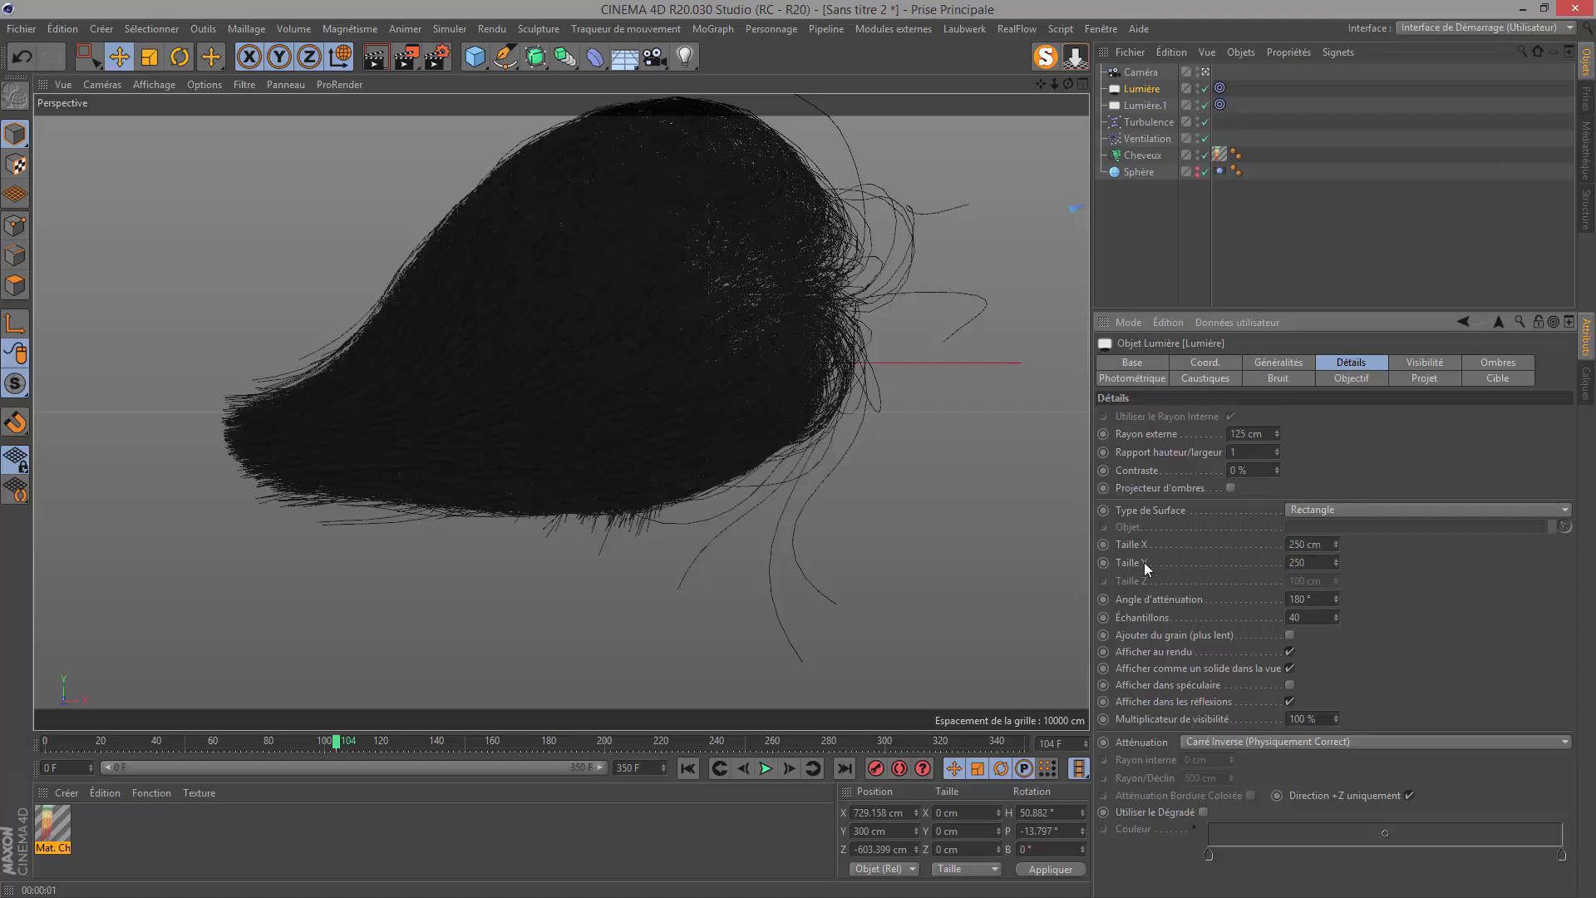
click(375, 67)
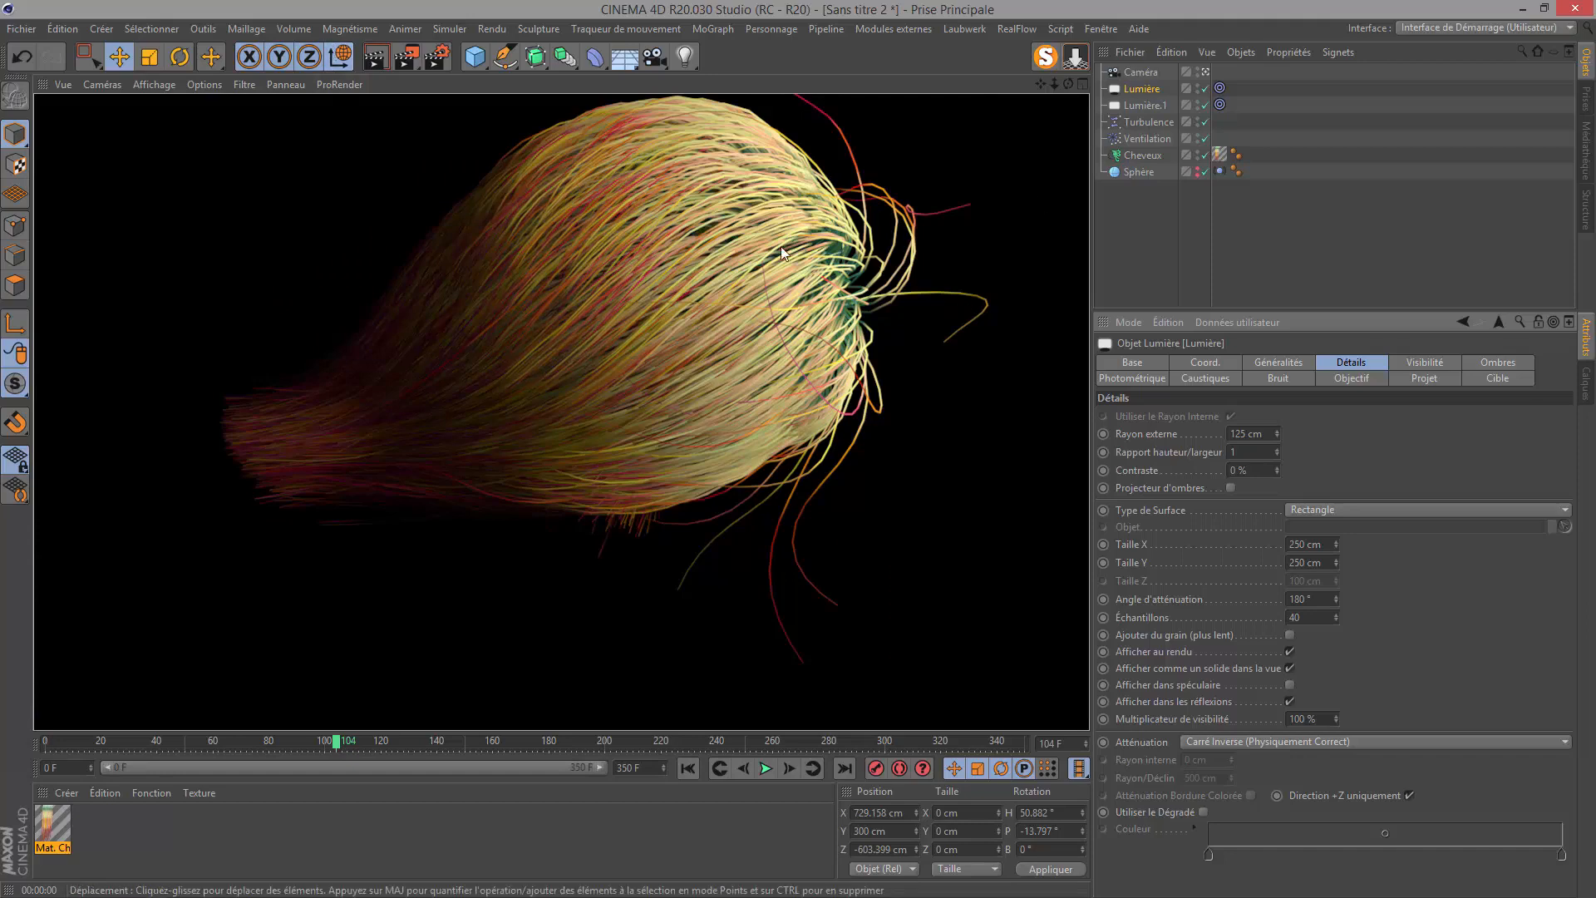
Switch the render engine to Physique and set its sampling quality to Moyenne.
click(438, 57)
click(596, 79)
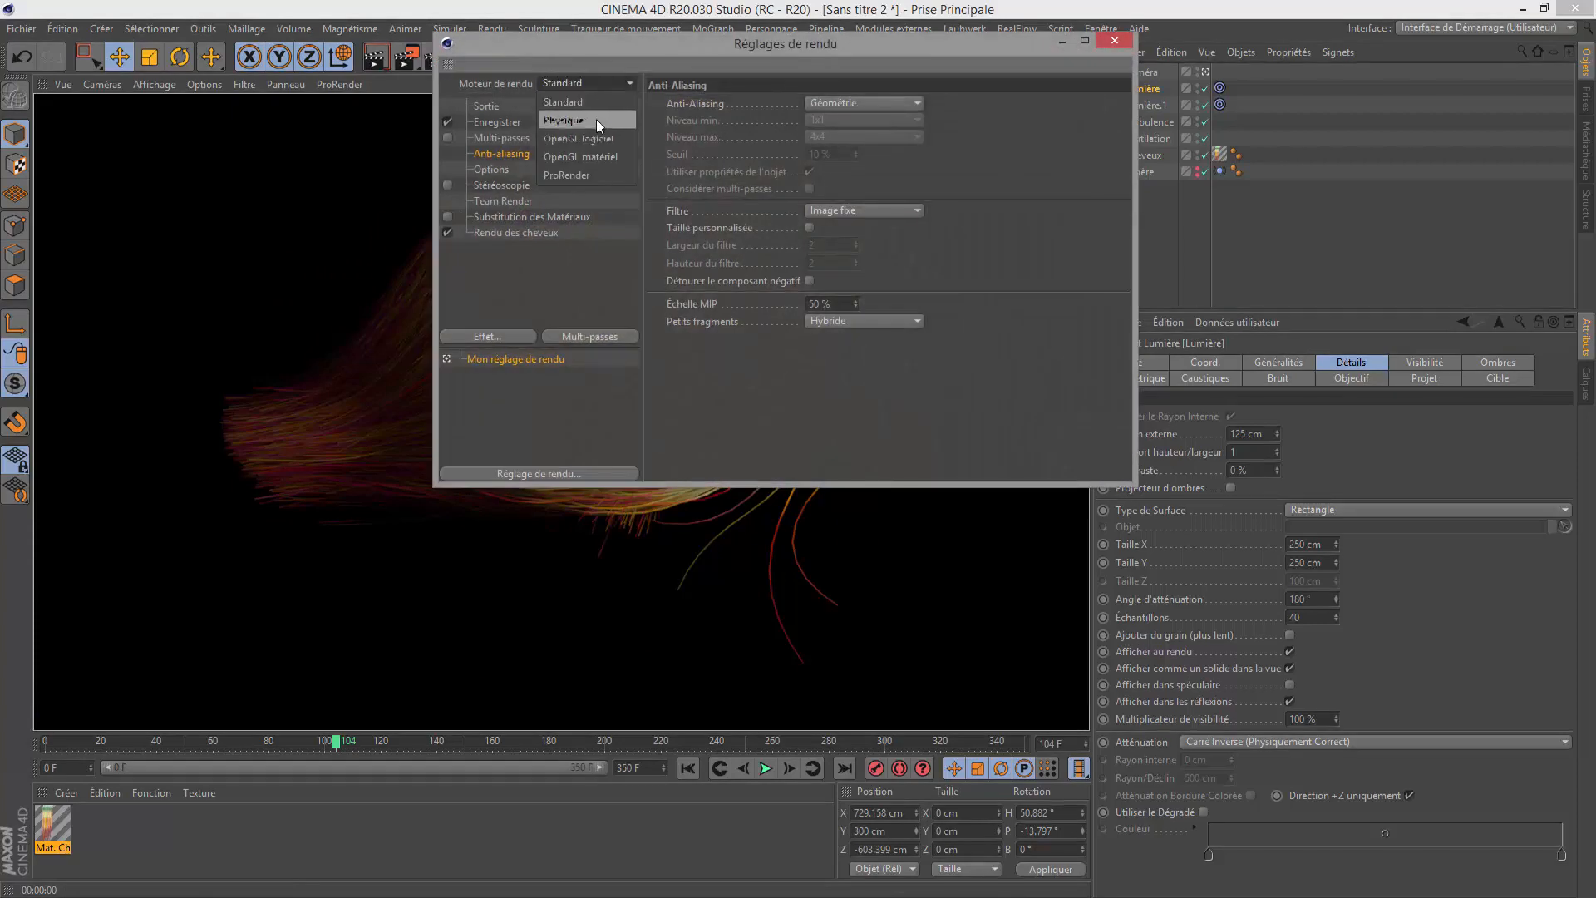
click(595, 120)
drag(621, 47, 650, 213)
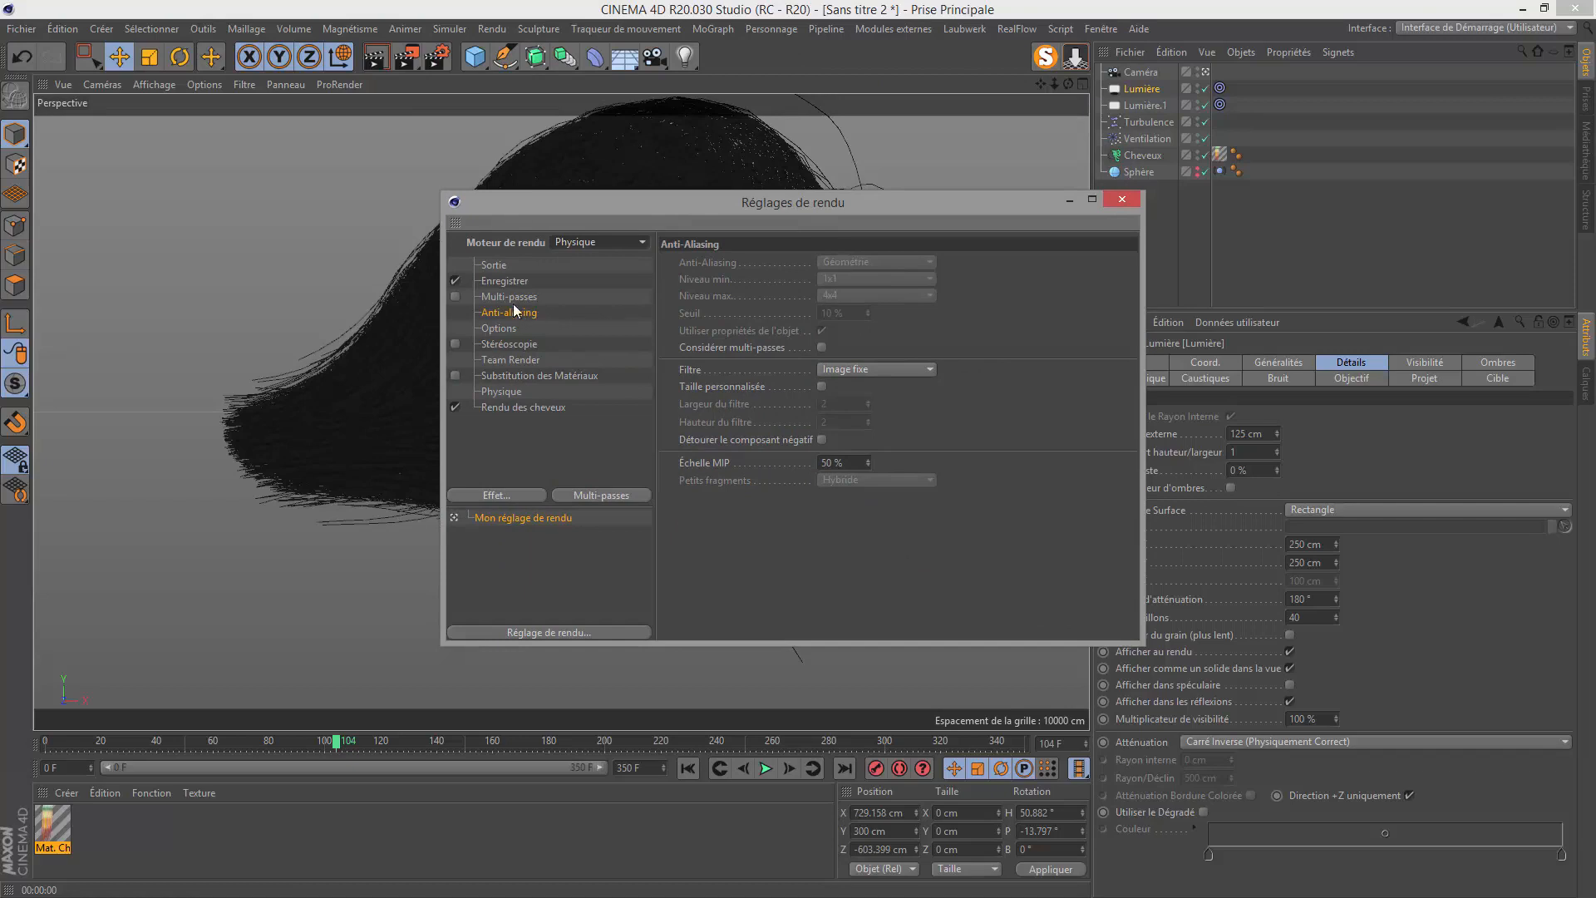
click(503, 391)
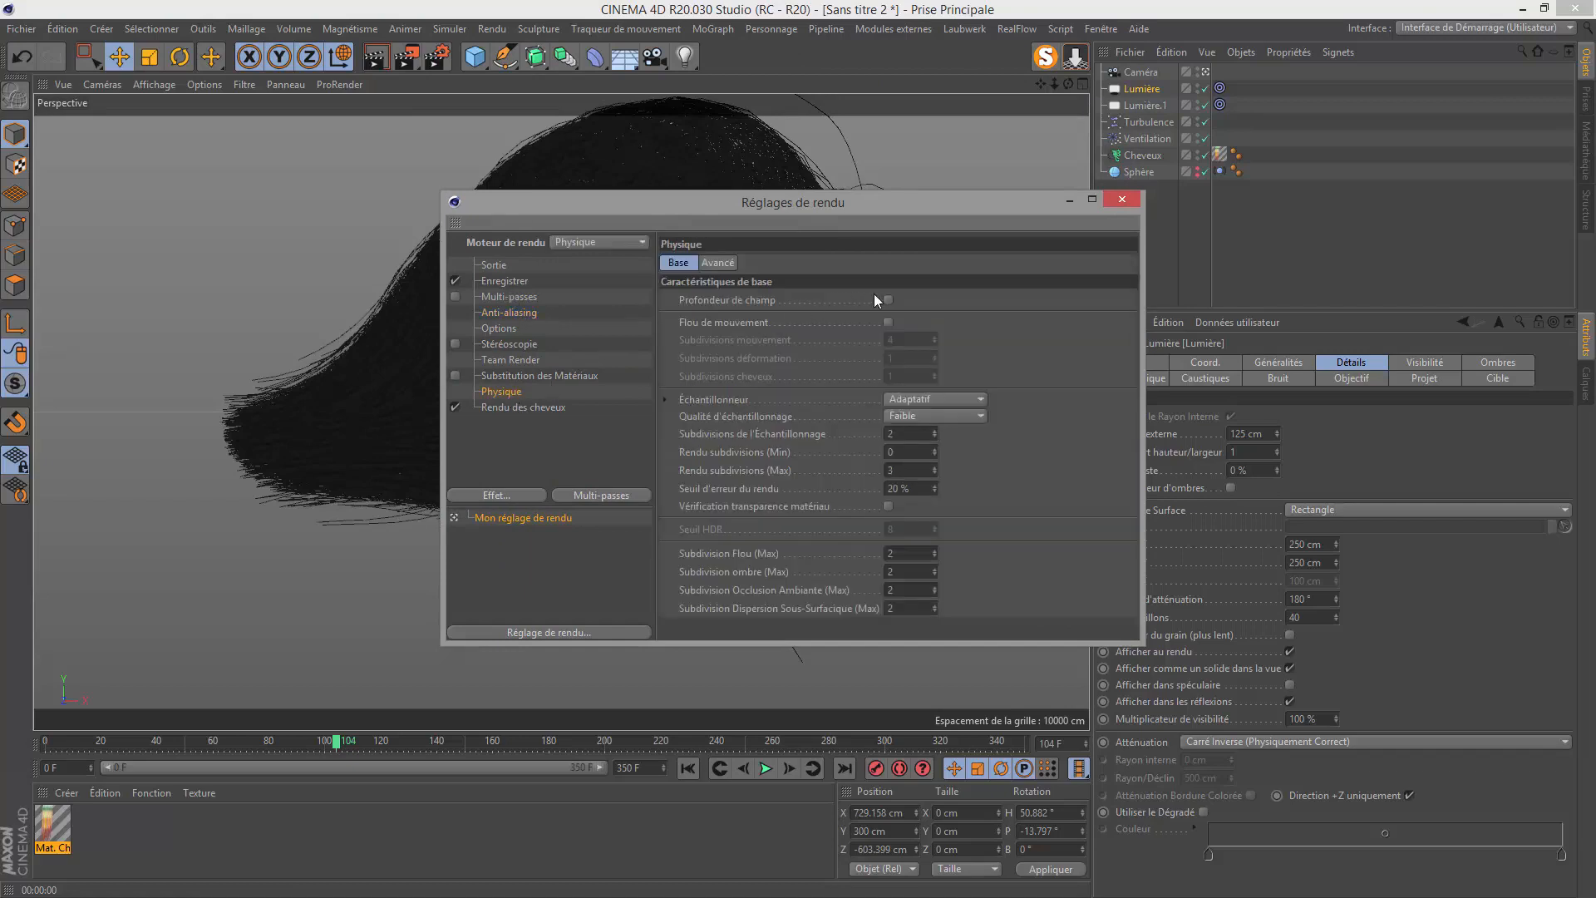
click(901, 414)
click(900, 471)
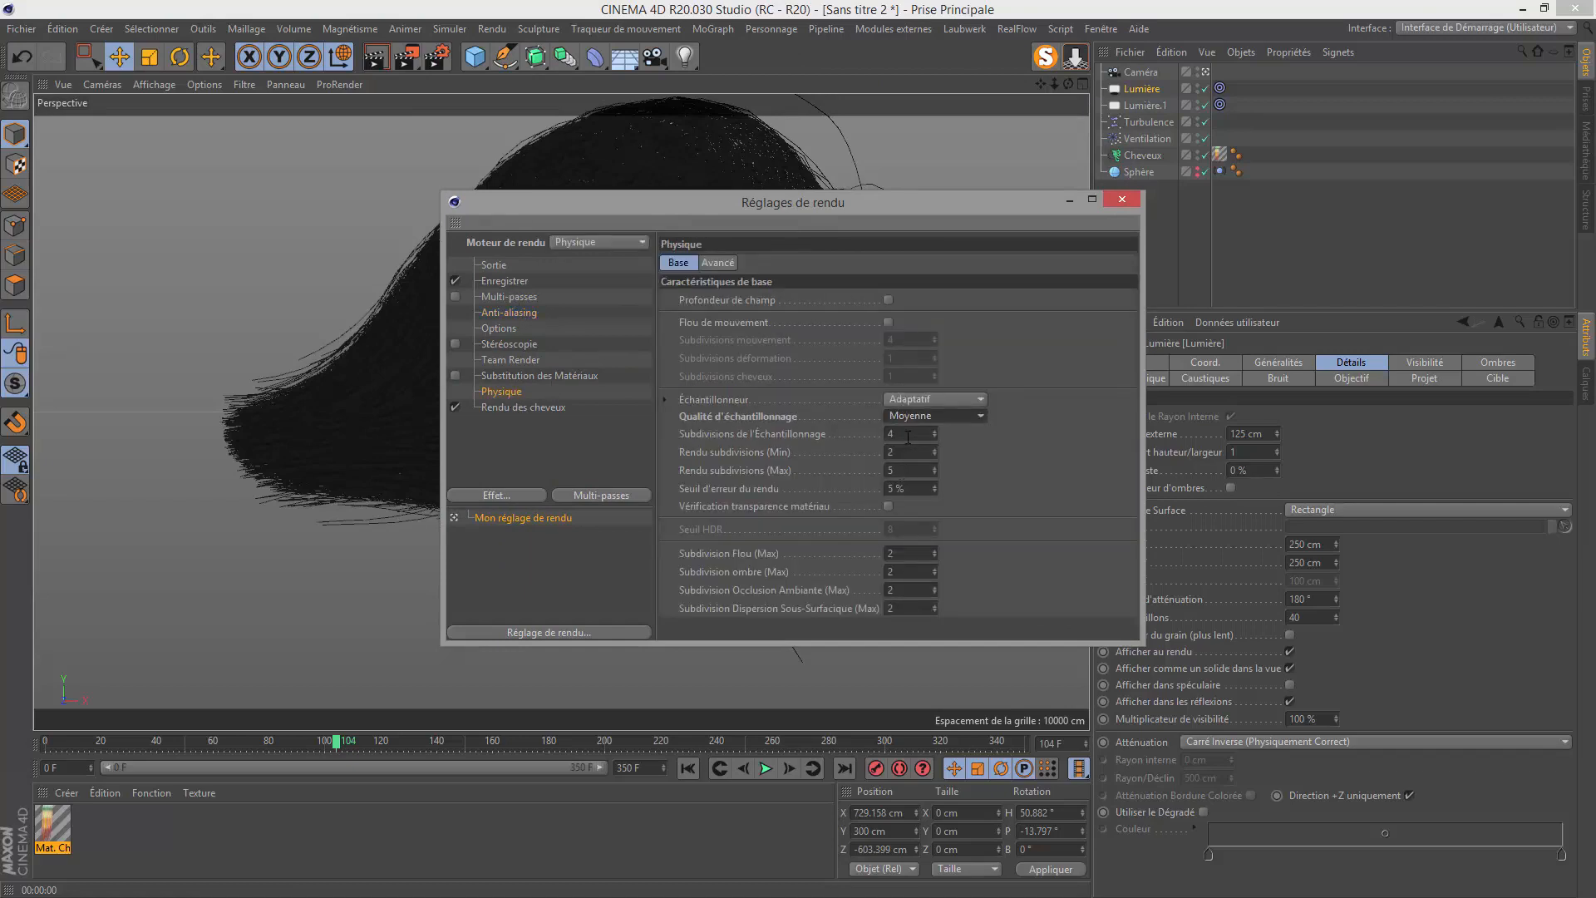
drag(711, 209, 792, 276)
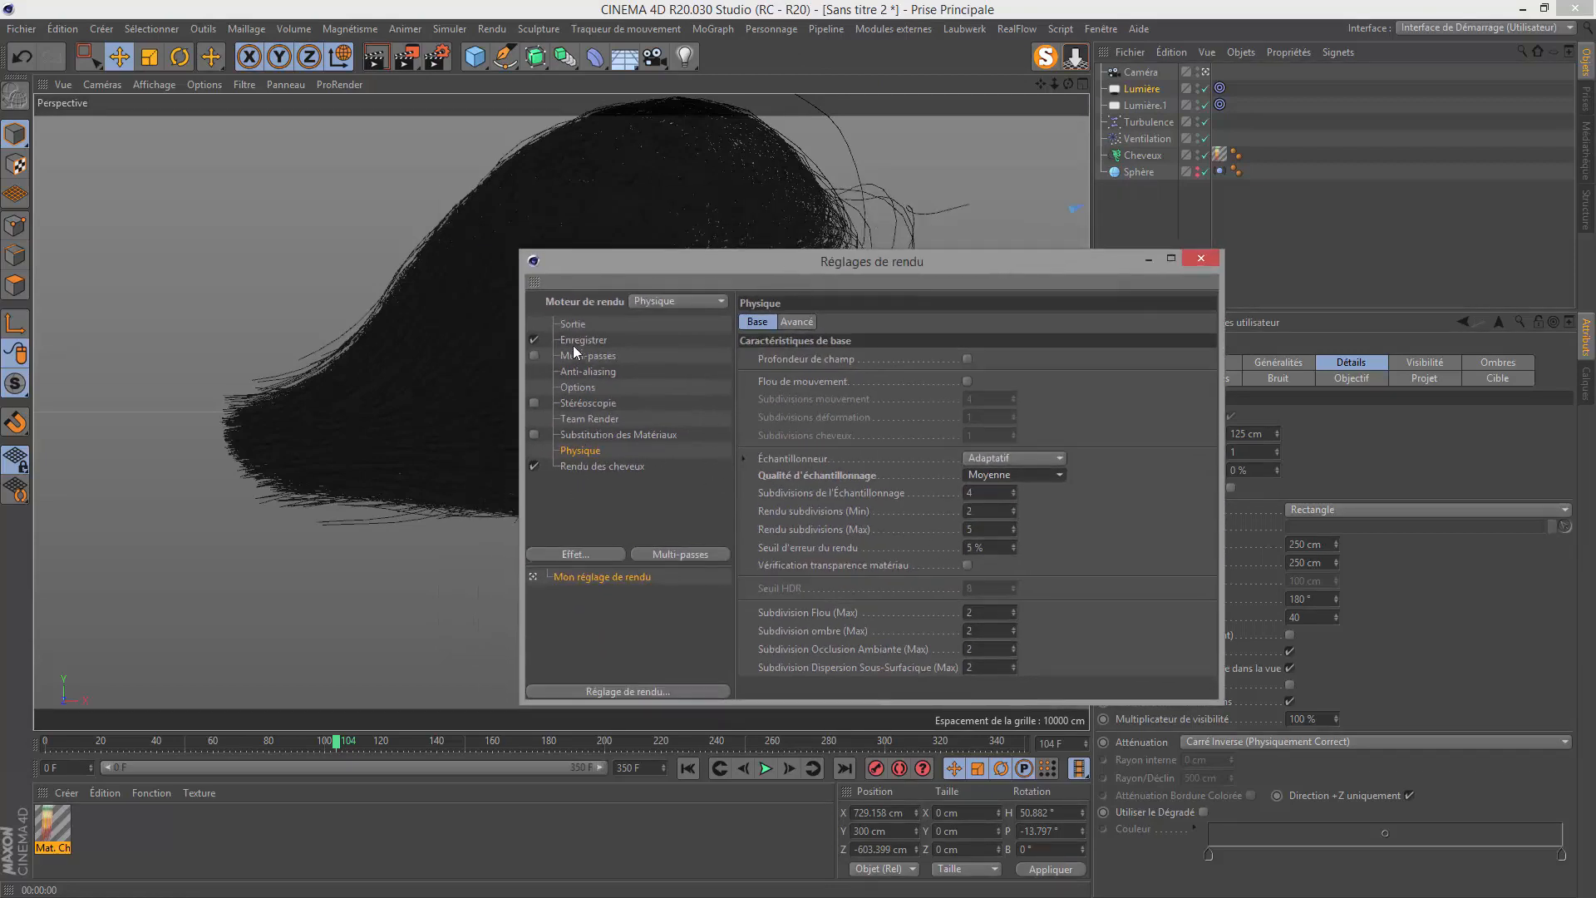
Set the render output's frame range to Manuellement and clear the render settings window from the viewport.
click(582, 324)
click(934, 527)
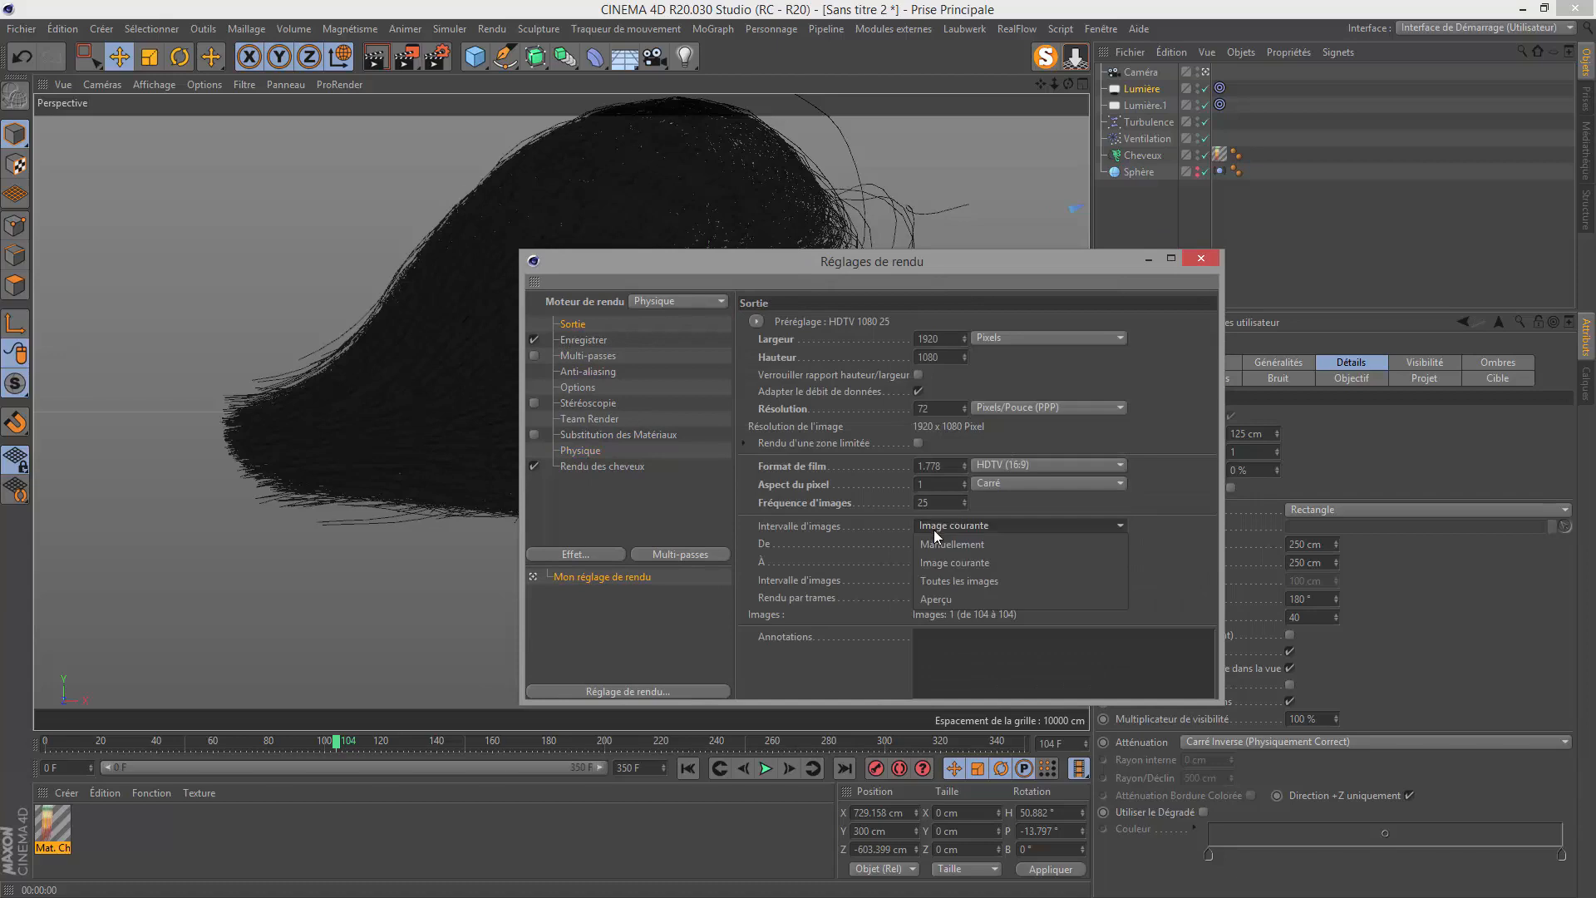
click(935, 542)
drag(701, 279, 1300, 500)
Replay the hair simulation from the first frame and stop it at about frame 109.
click(765, 766)
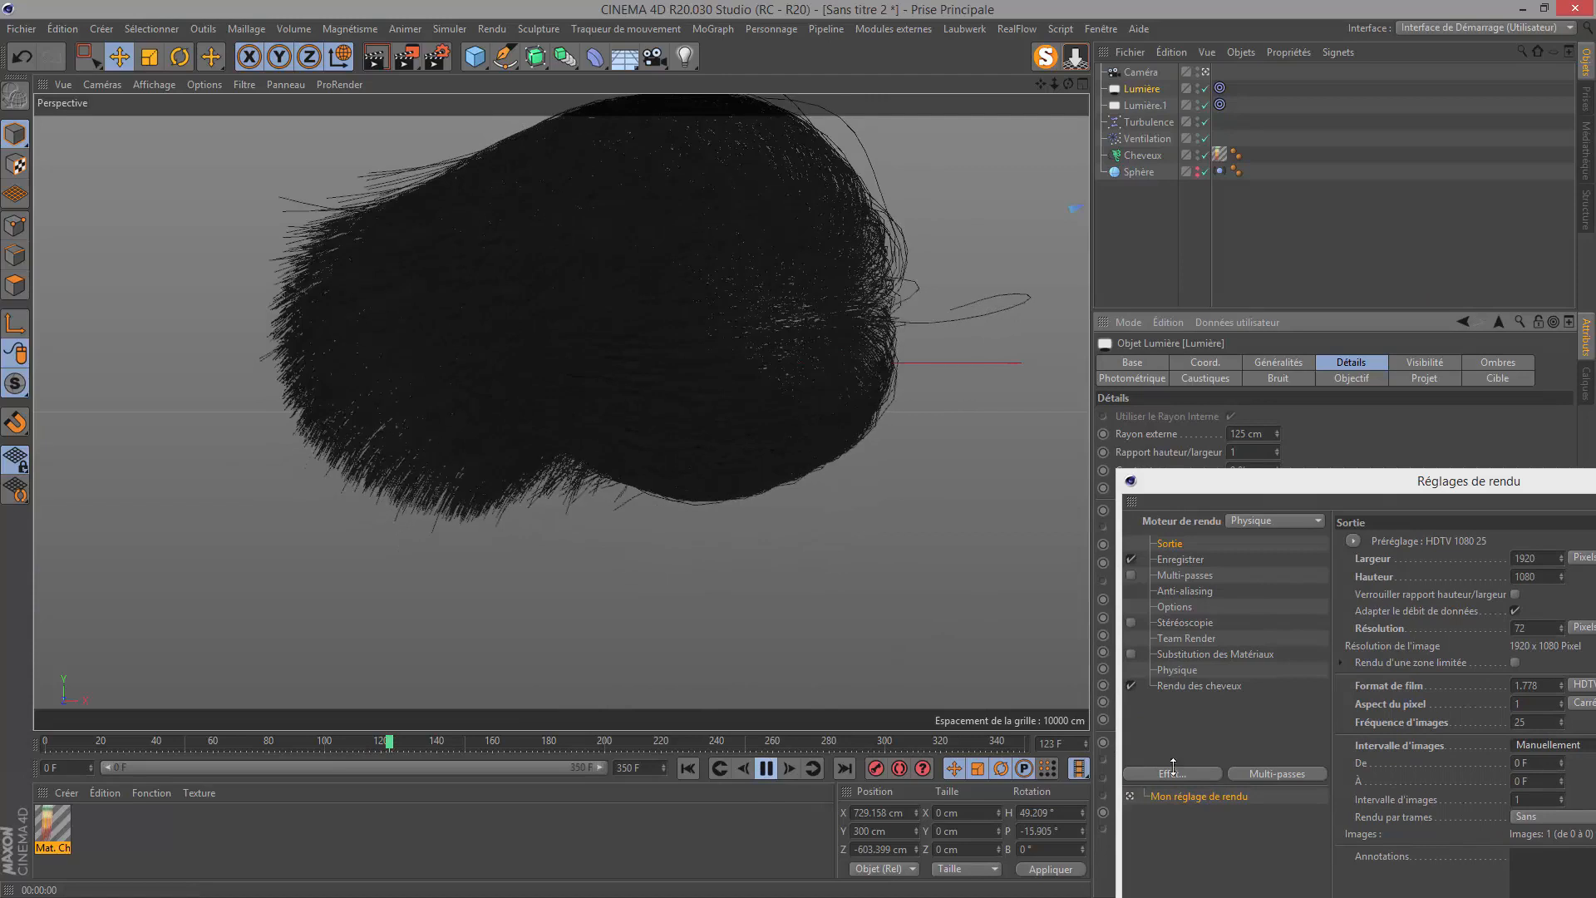
click(765, 768)
click(688, 768)
click(763, 769)
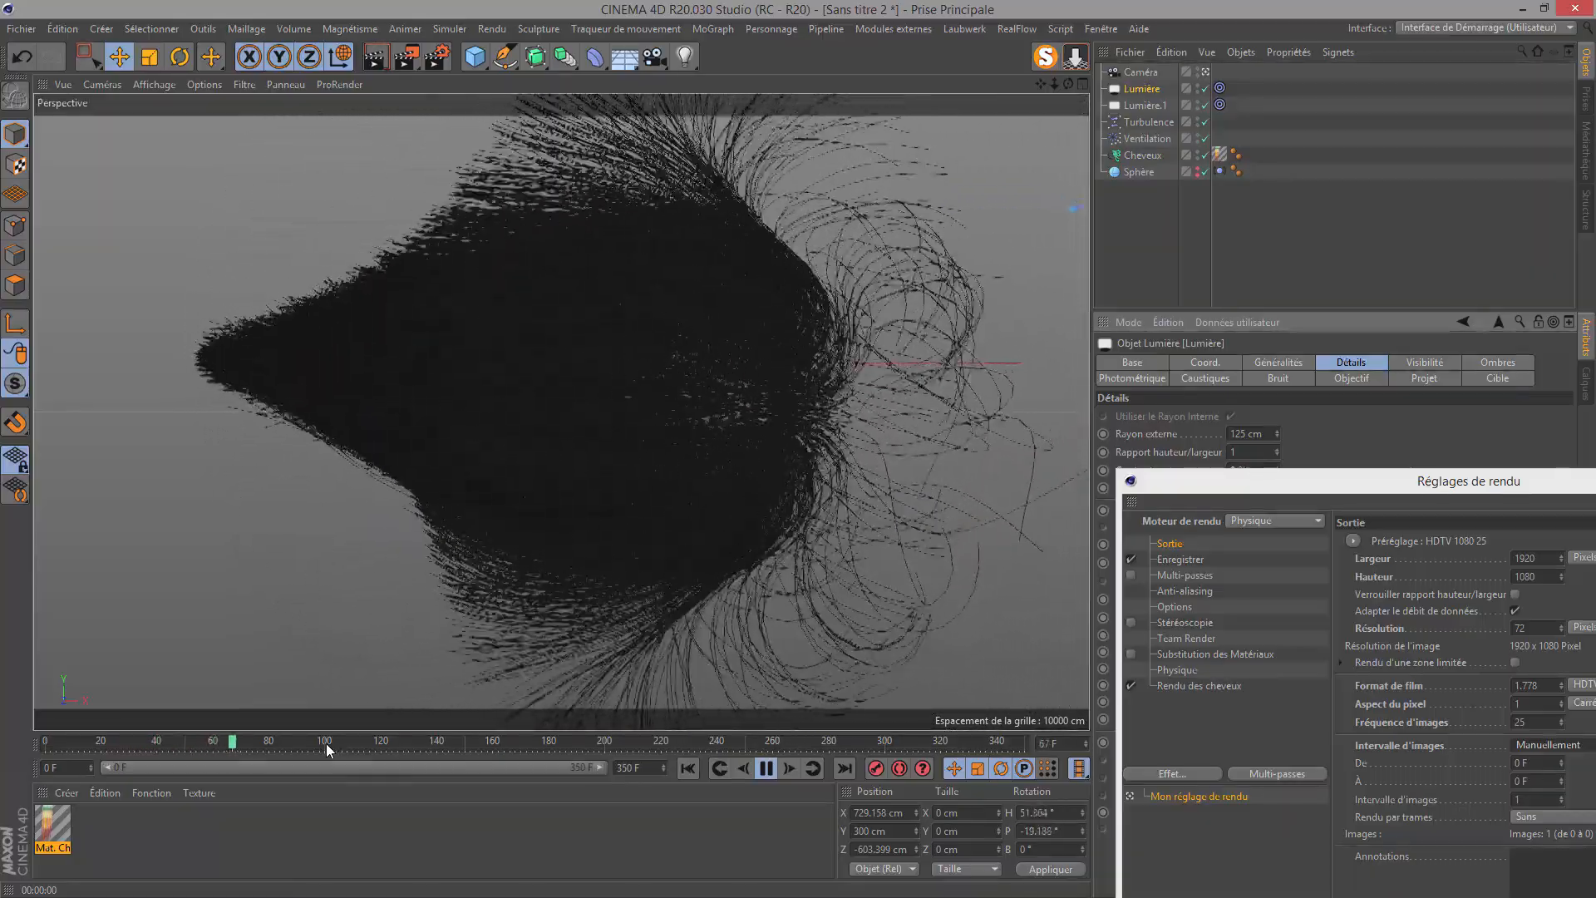
click(766, 767)
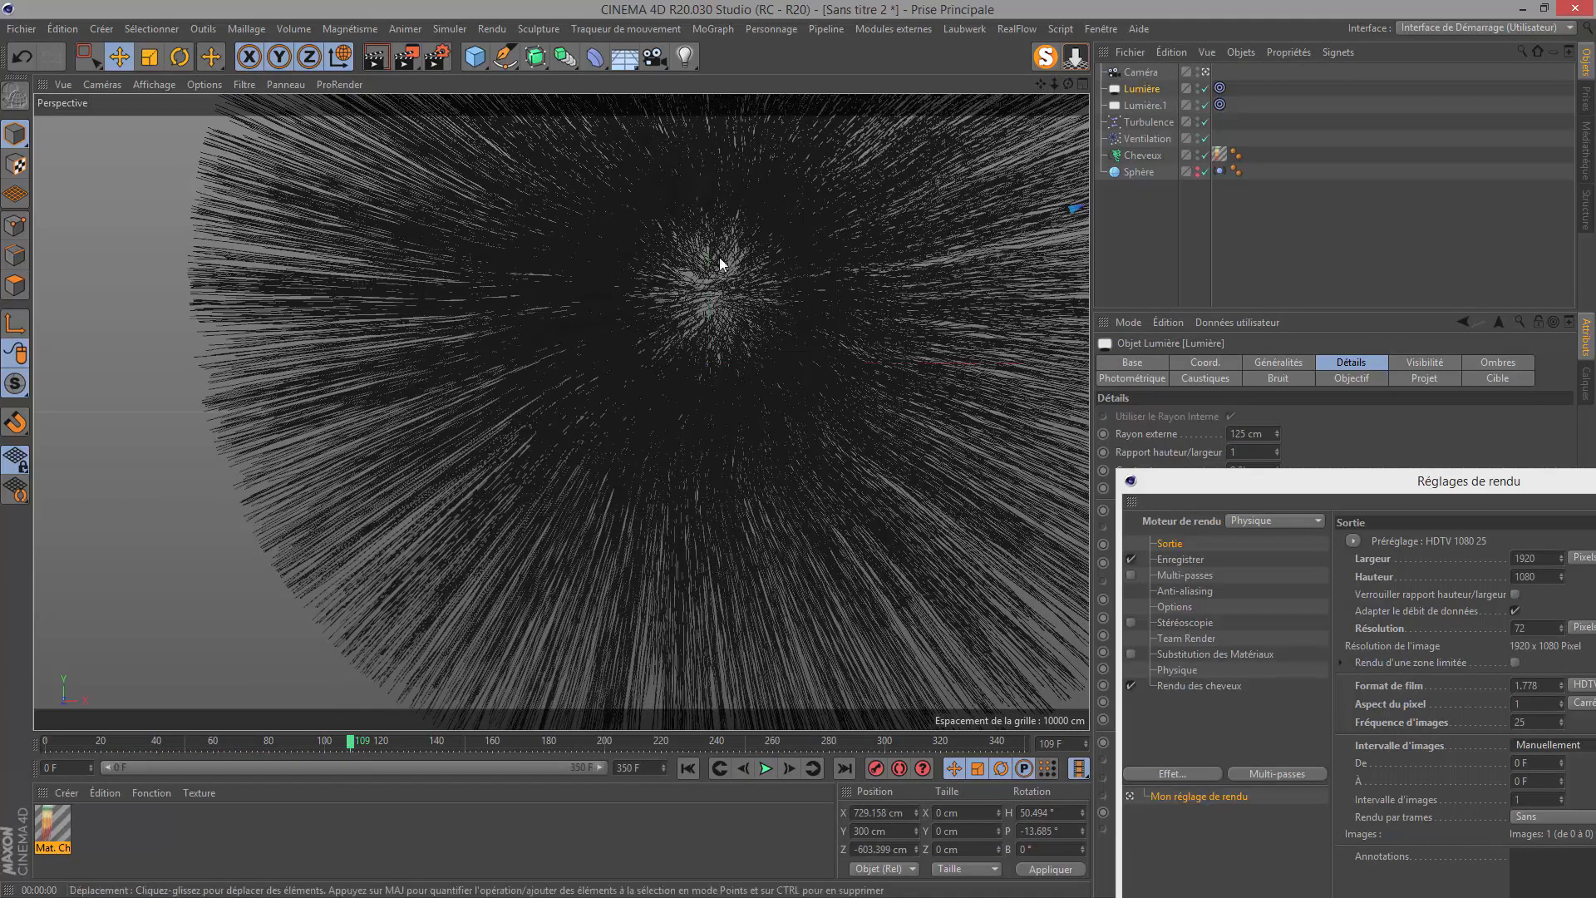
Set the number of segments of the hair object's guides to 32.
click(1129, 155)
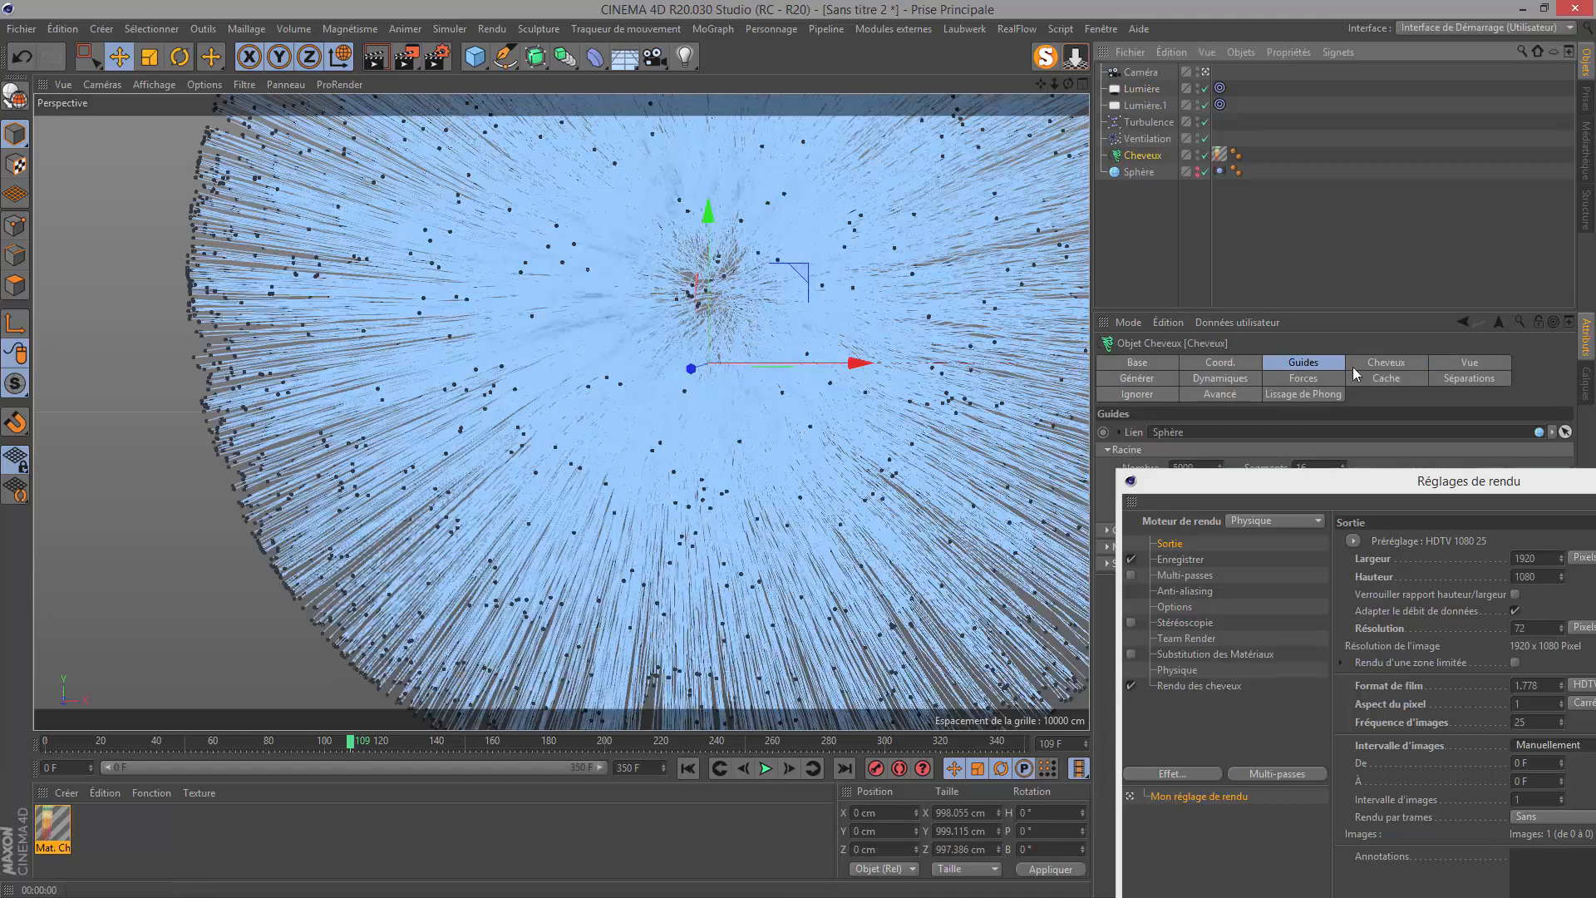
drag(1369, 477, 671, 423)
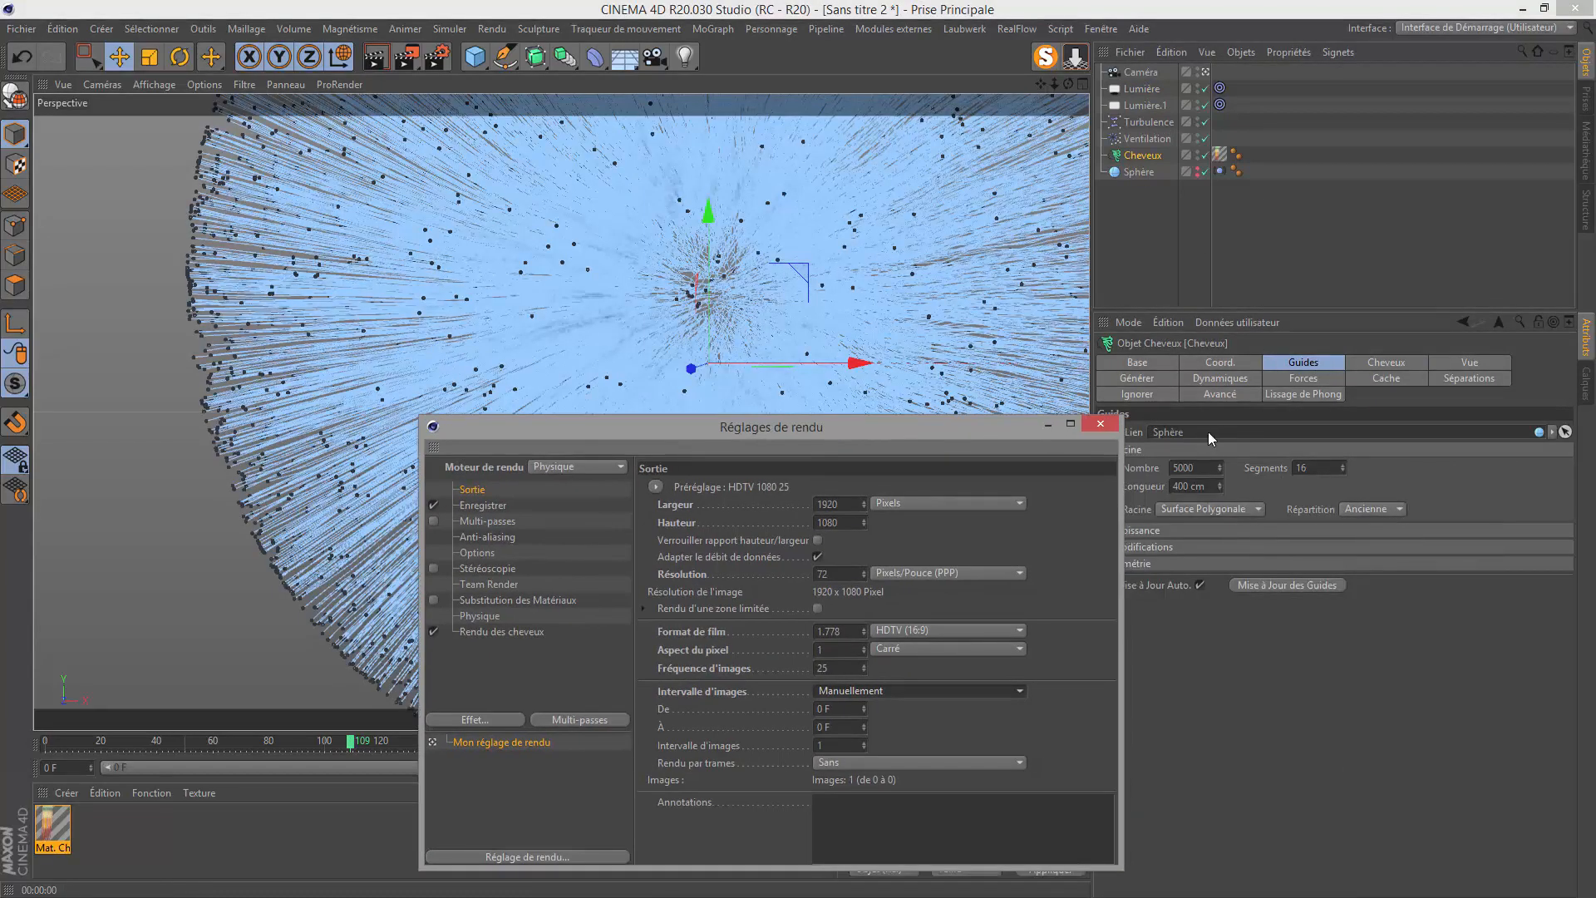
text(3)
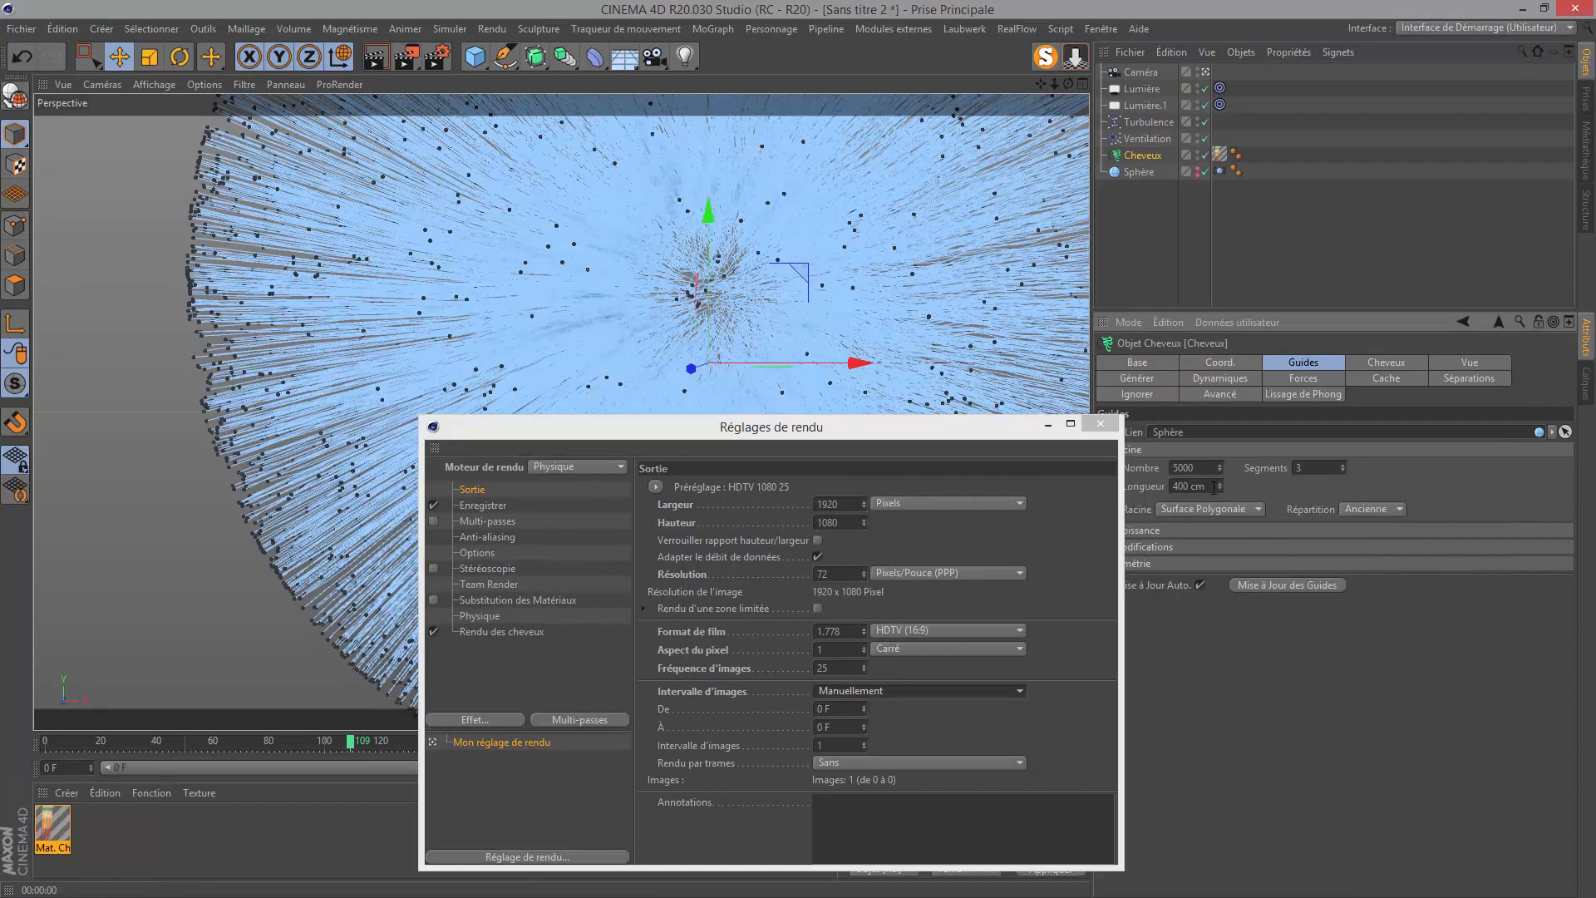
drag(897, 440, 1443, 438)
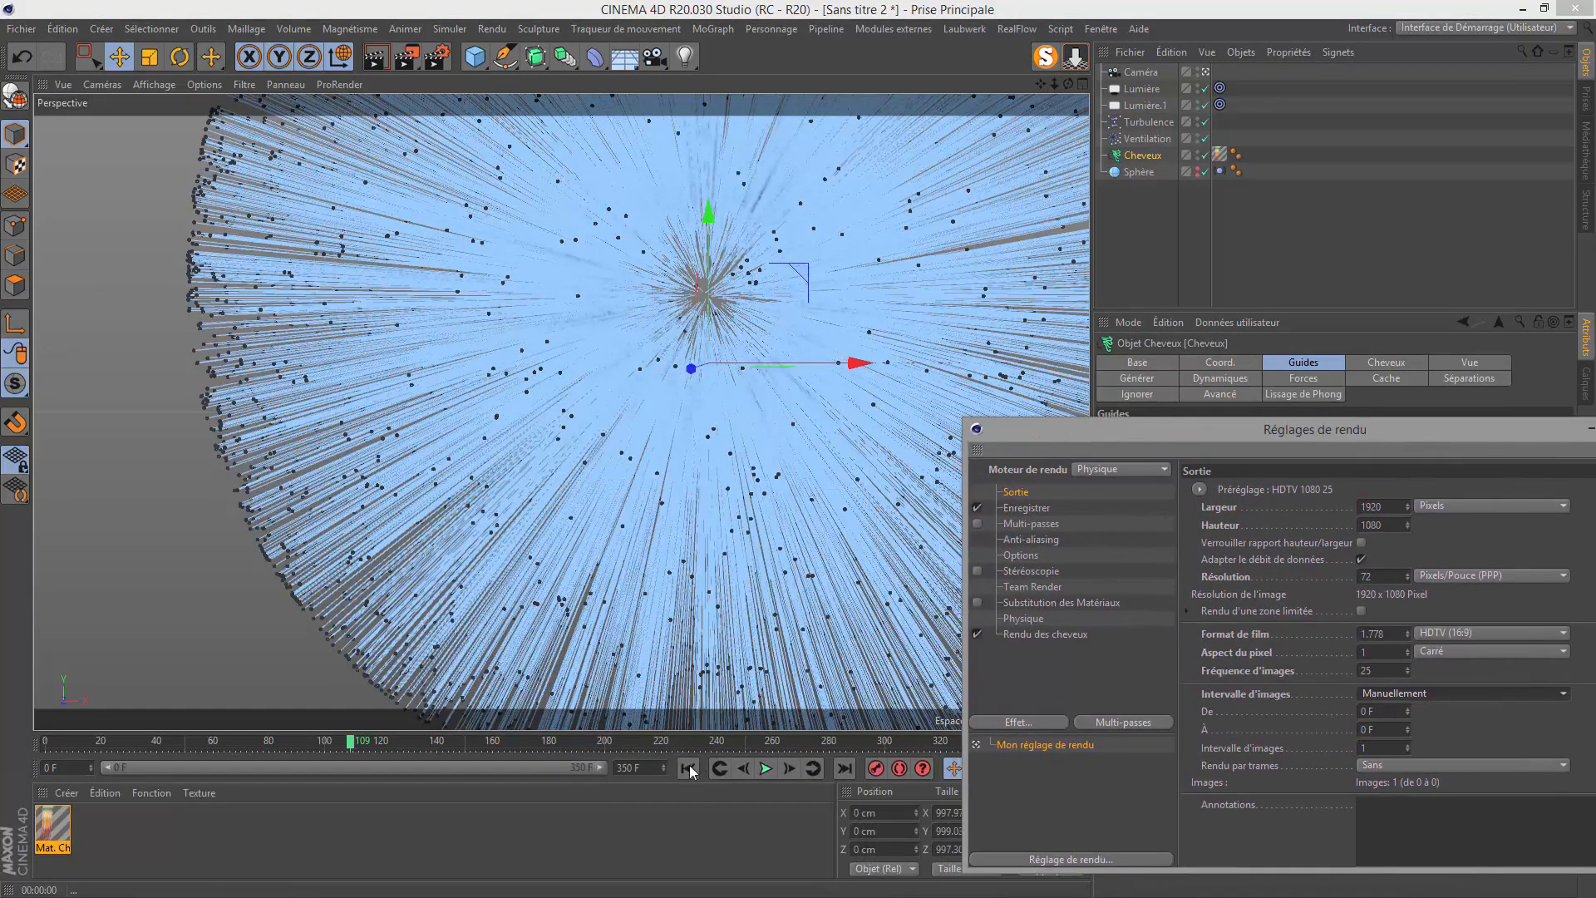
Run the hair simulation with the new guide segments from the first frame to about frame 94.
click(764, 768)
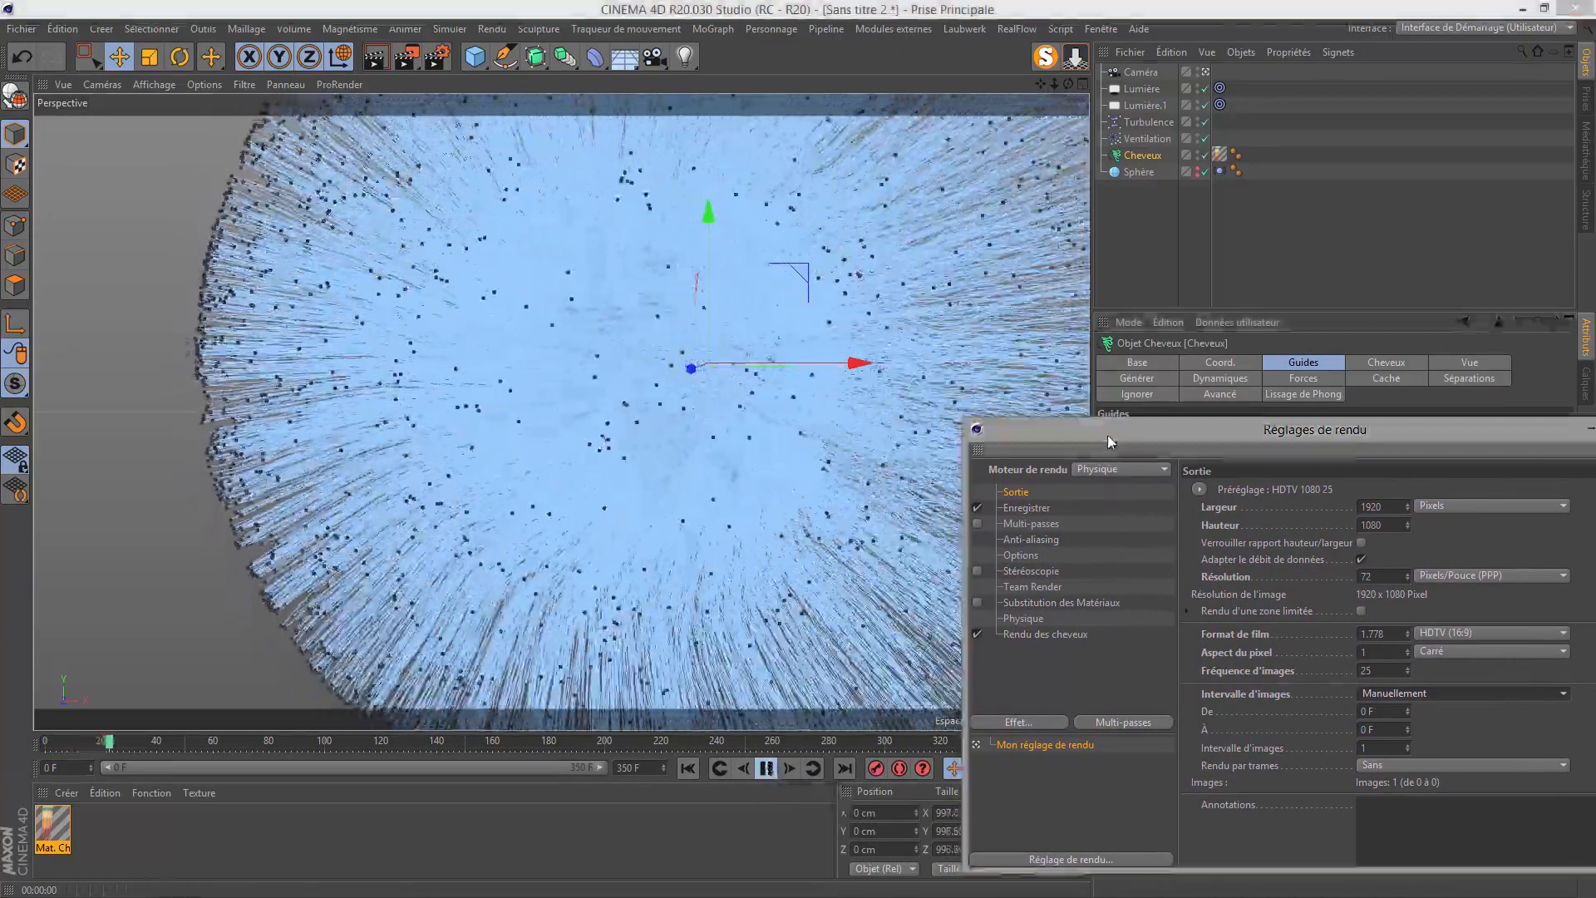
drag(1107, 435, 1228, 430)
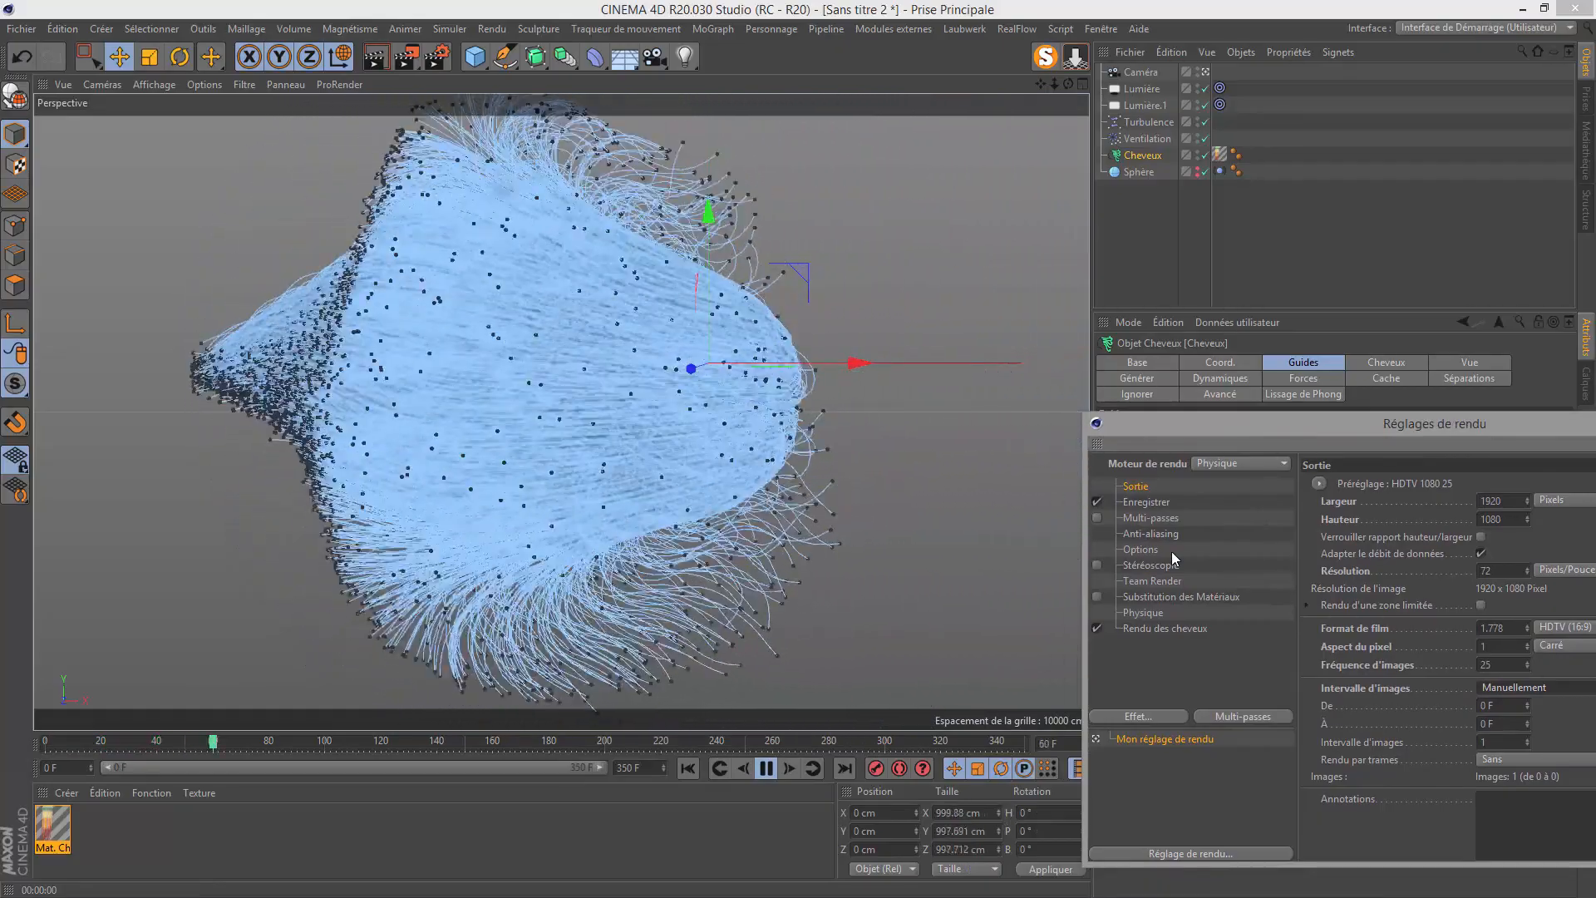
click(765, 769)
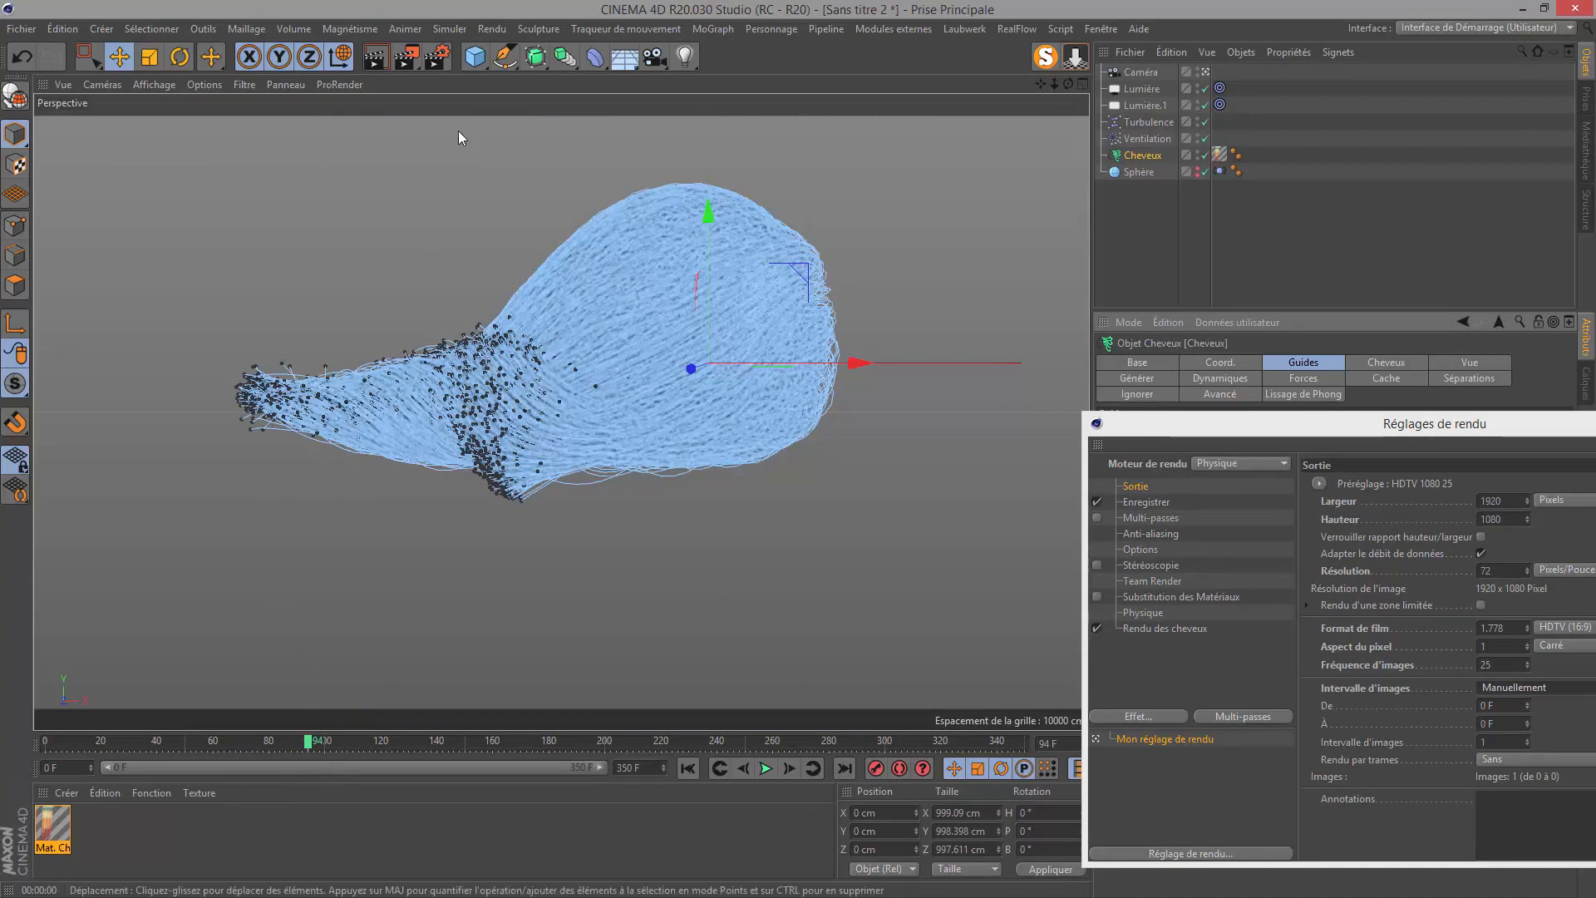
Set the render output to run from frame 100 to frame 350.
click(439, 67)
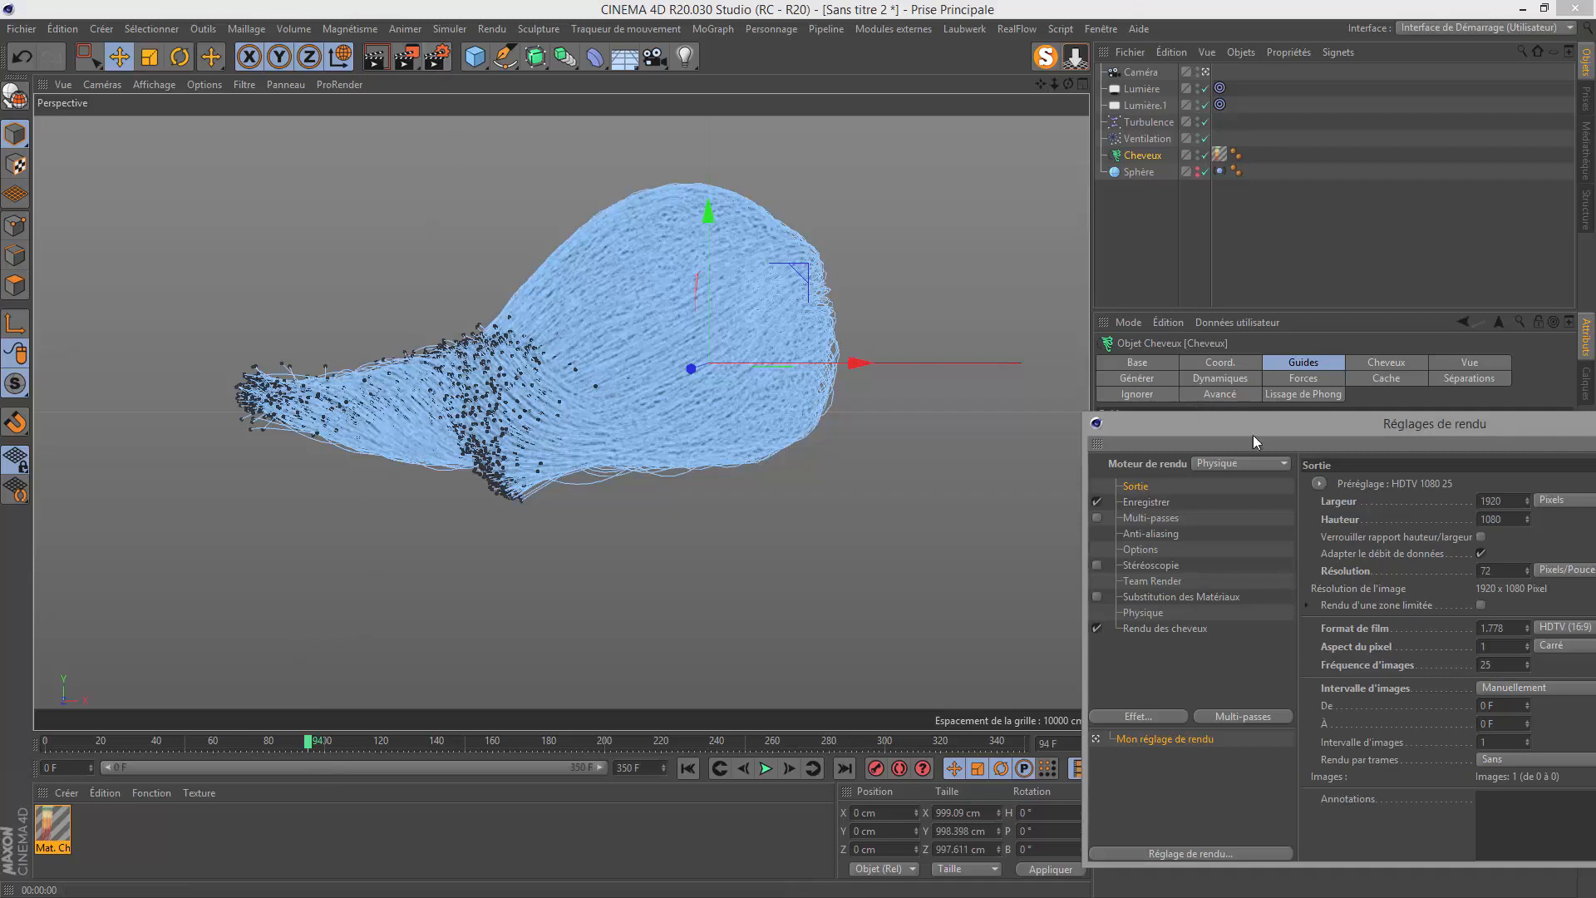
drag(1268, 432, 583, 167)
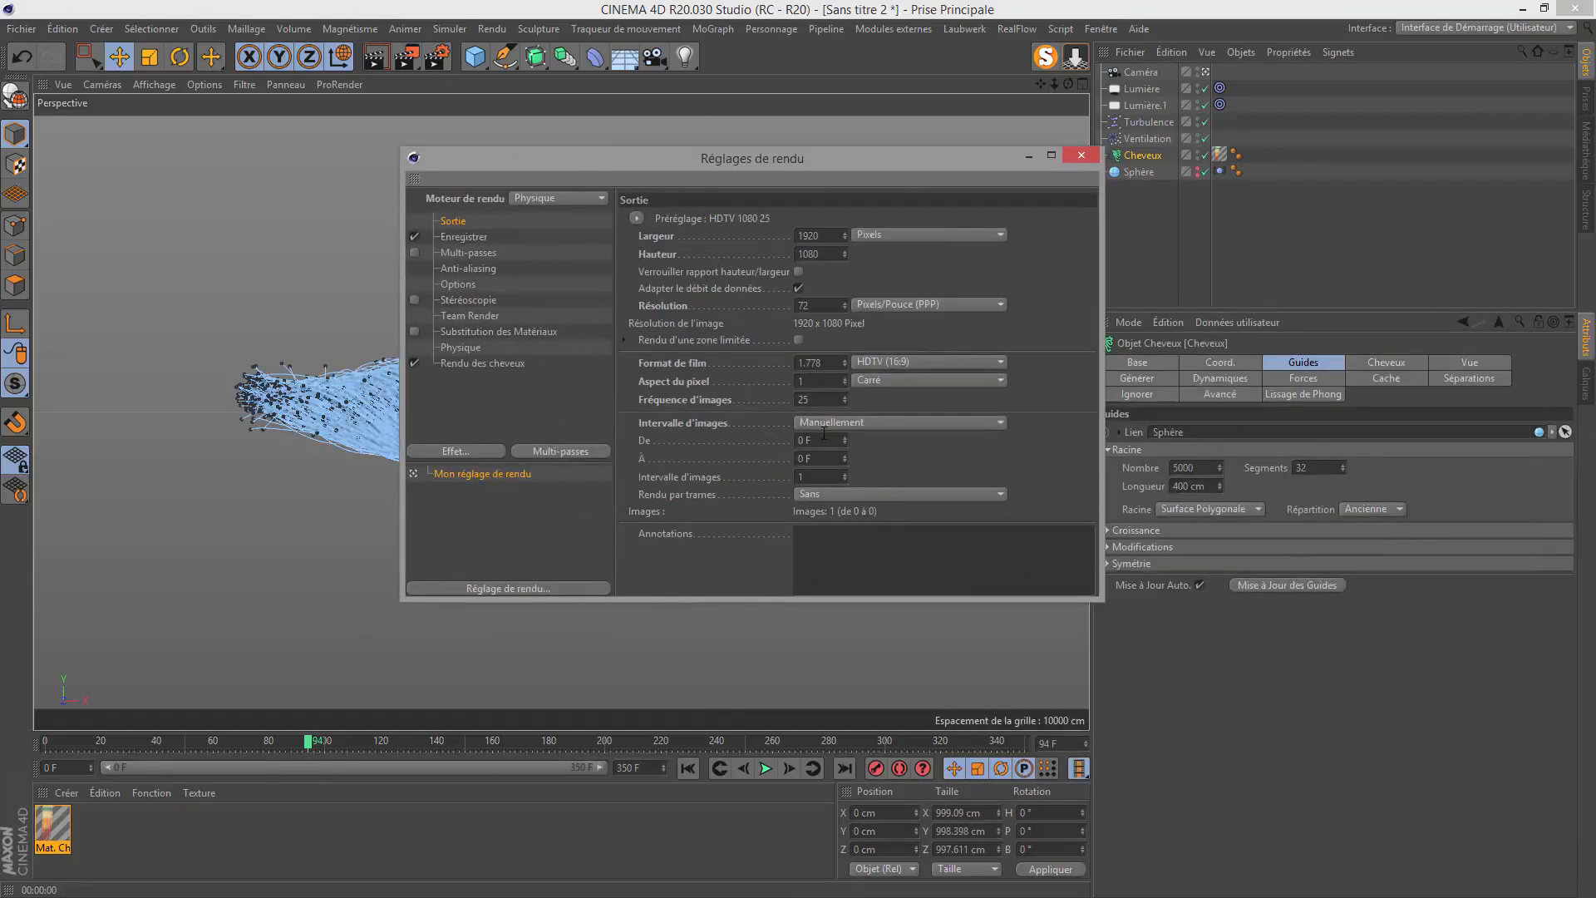
text(100)
click(634, 771)
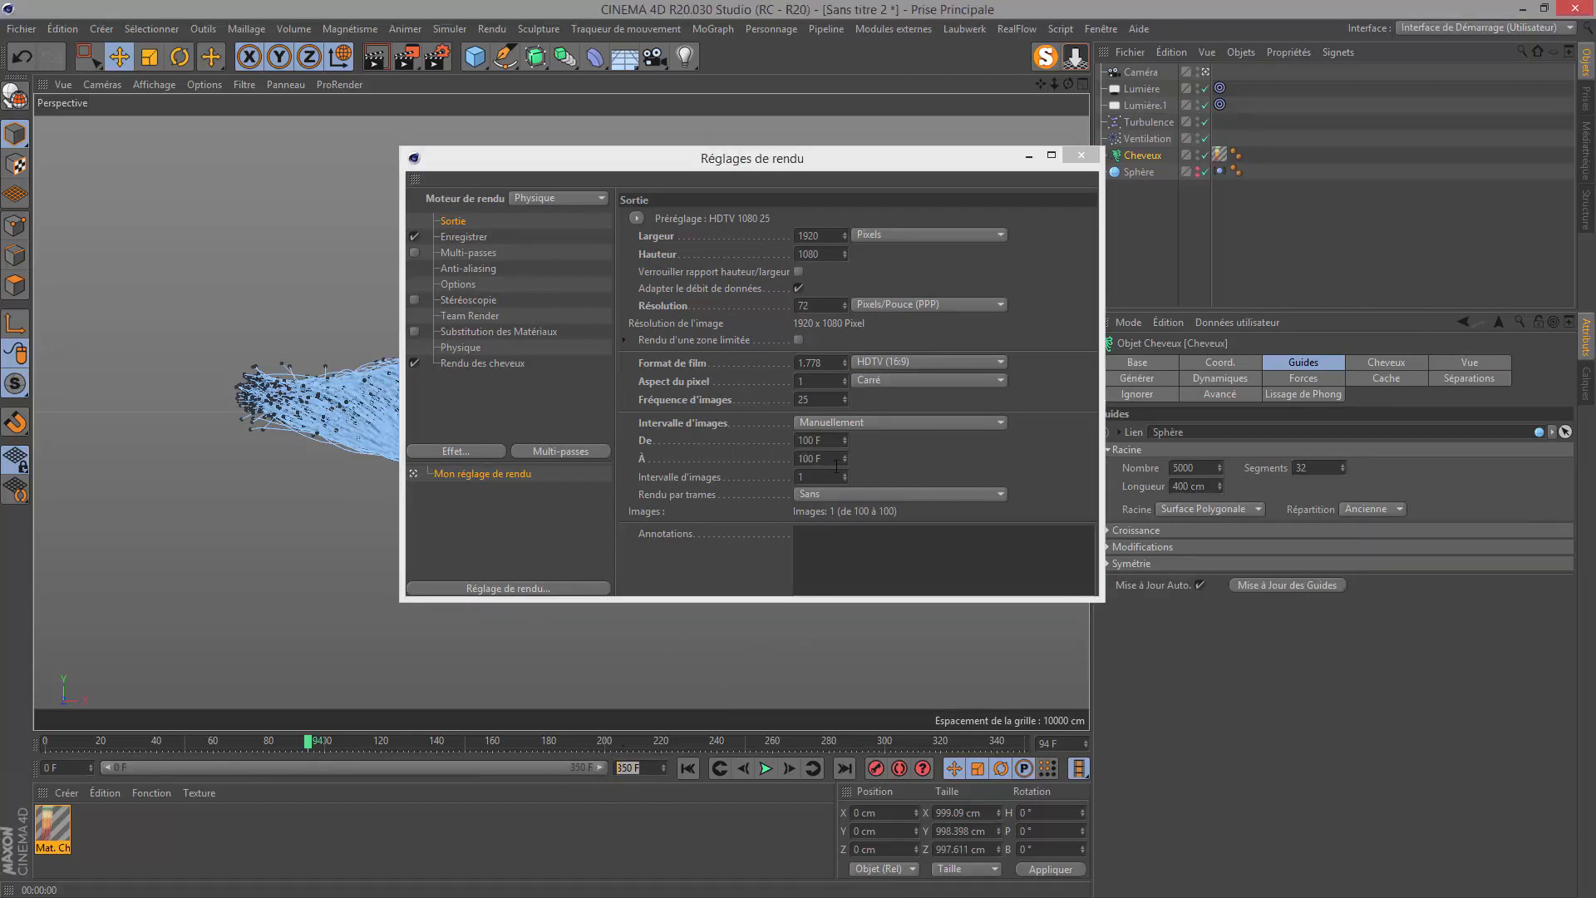
click(810, 458)
text(350)
key(Return)
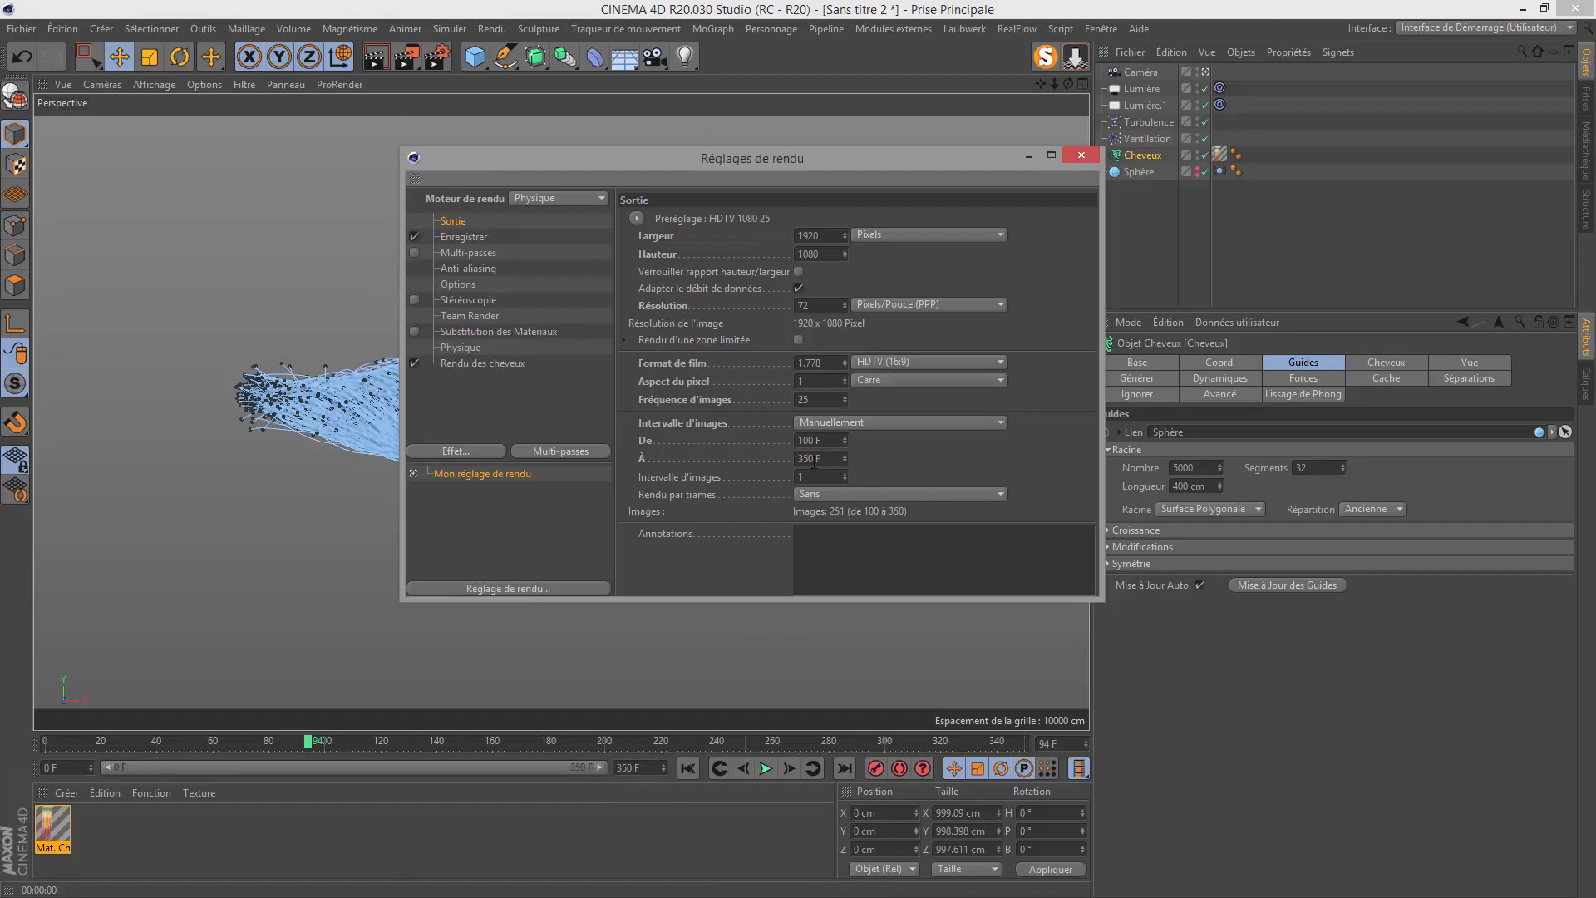
drag(716, 166, 927, 196)
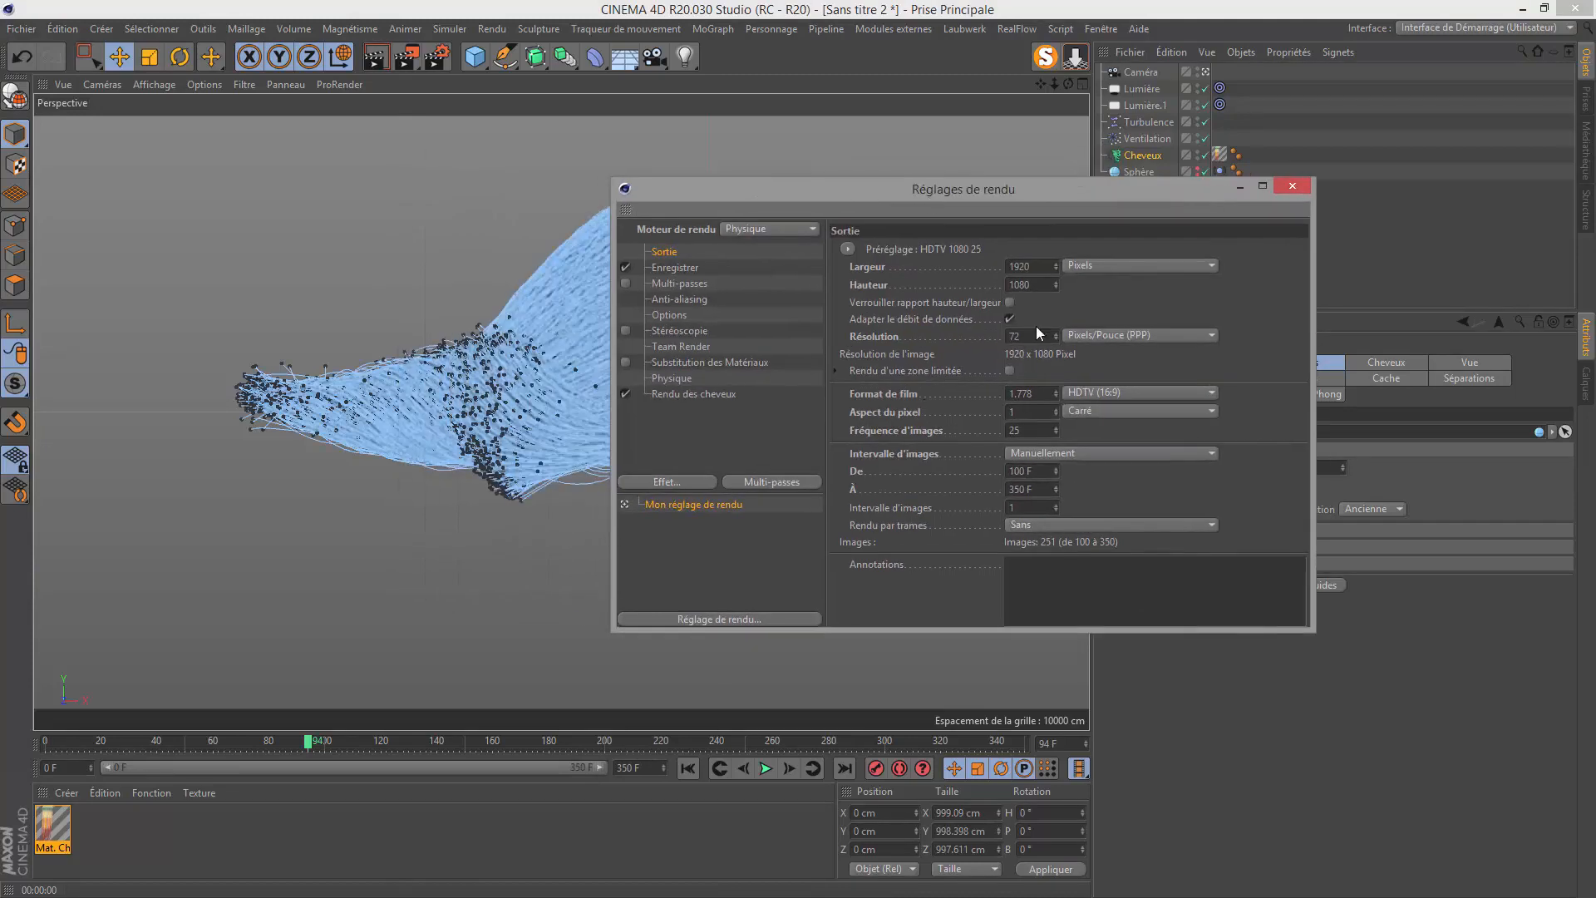
Open the Visualiseur and examine the per-frame render times of the Sans titre 1 sequence.
click(1100, 29)
click(1140, 393)
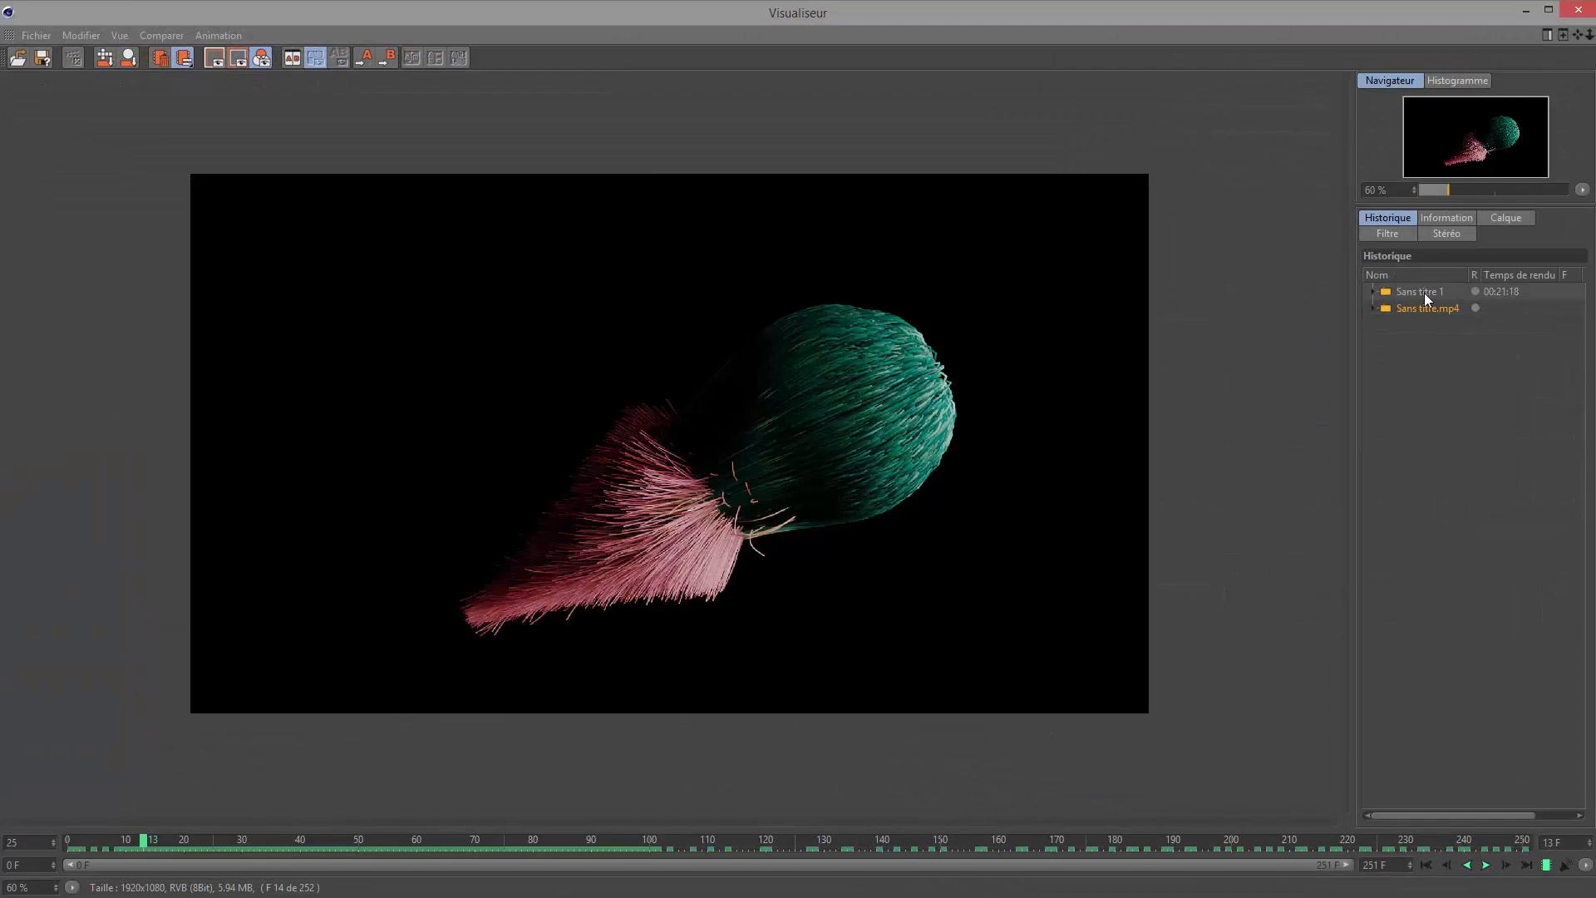
click(1373, 291)
scroll(1517, 325, down, 2)
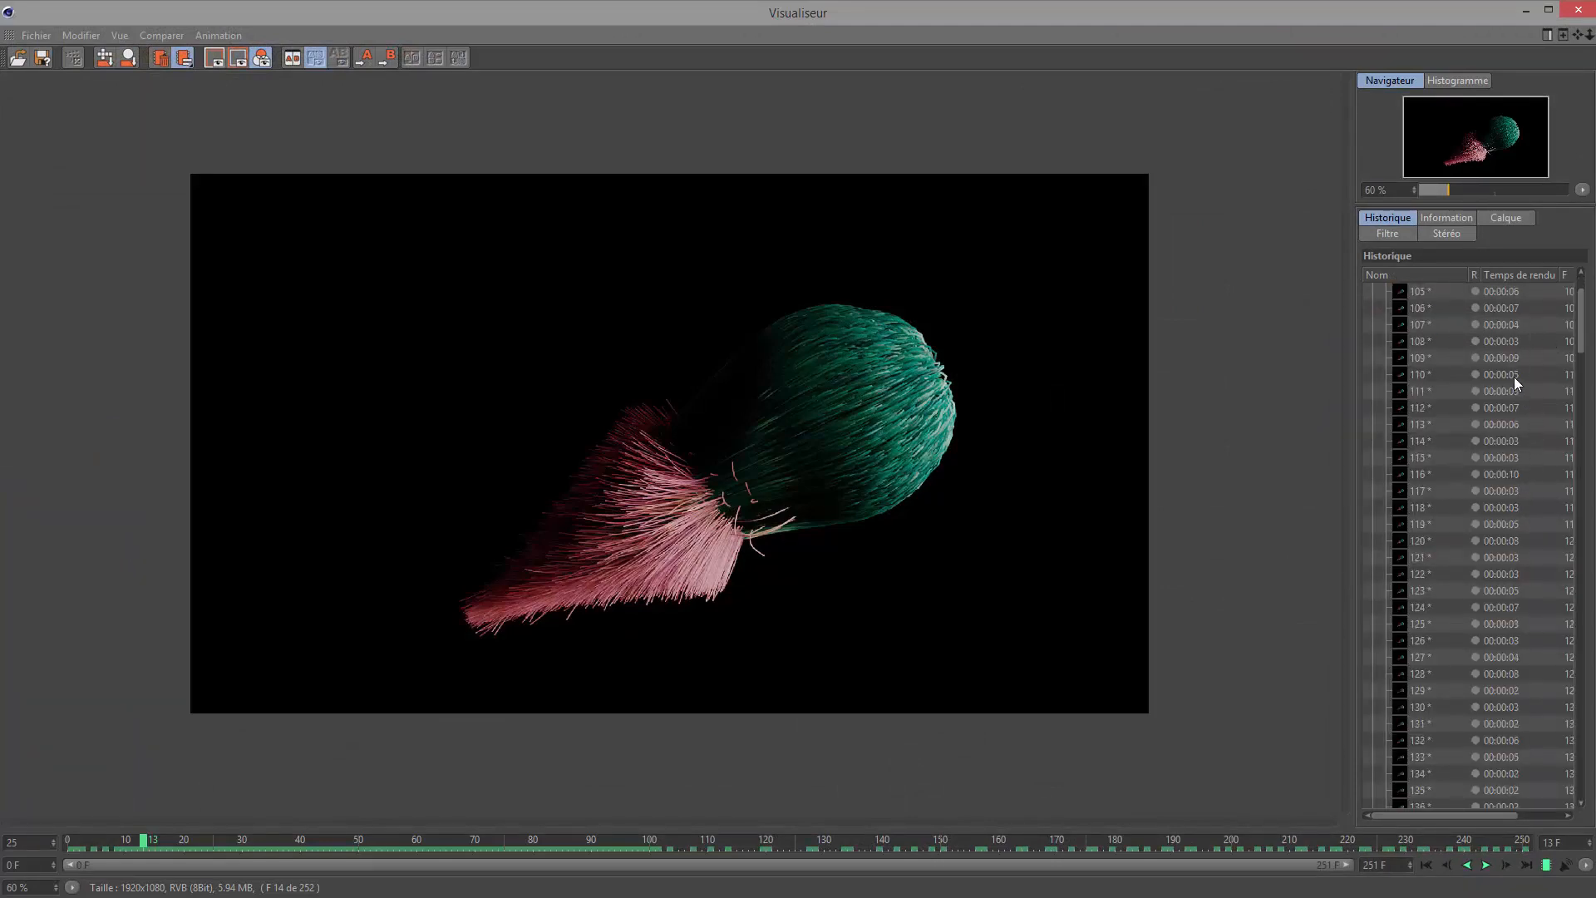